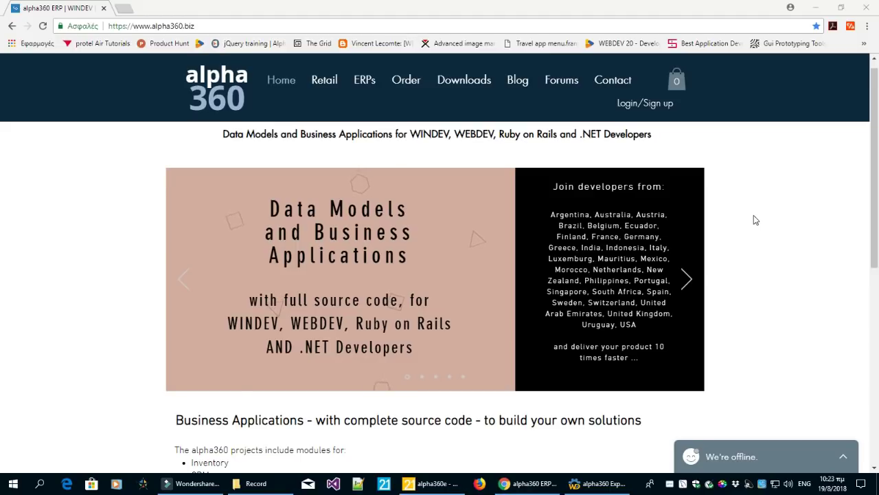
# Browse the alpha360.biz home page in Chrome and its Retail menu
pyautogui.click(222, 27)
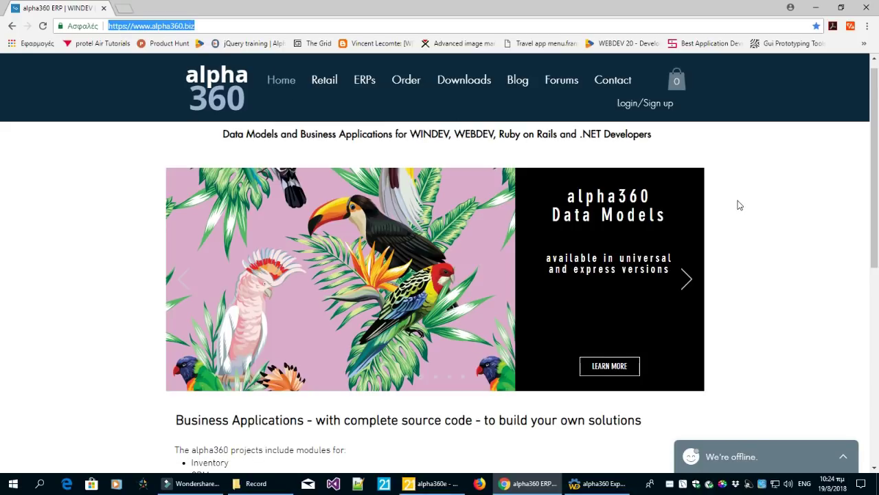
pyautogui.click(739, 204)
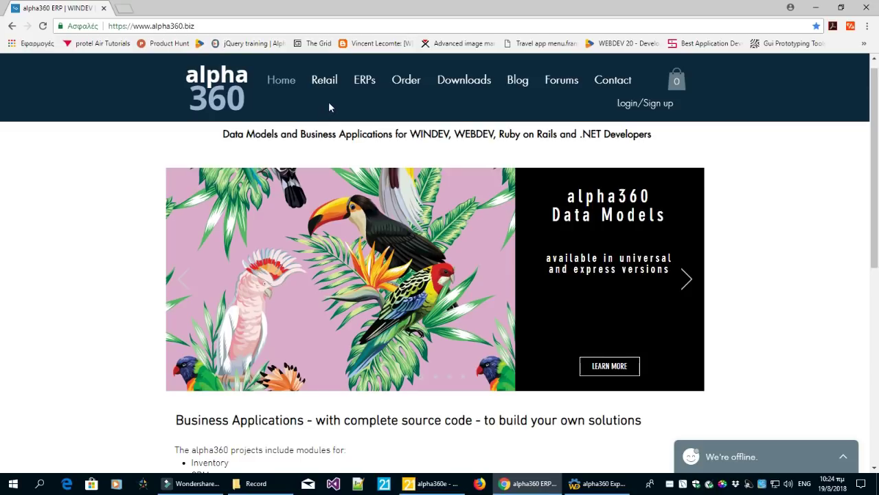
pyautogui.moveTo(327, 88)
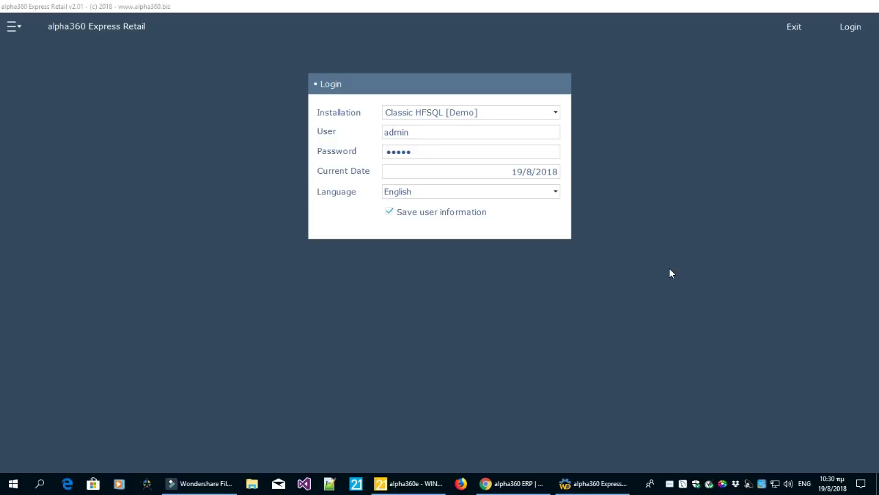
pyautogui.click(456, 113)
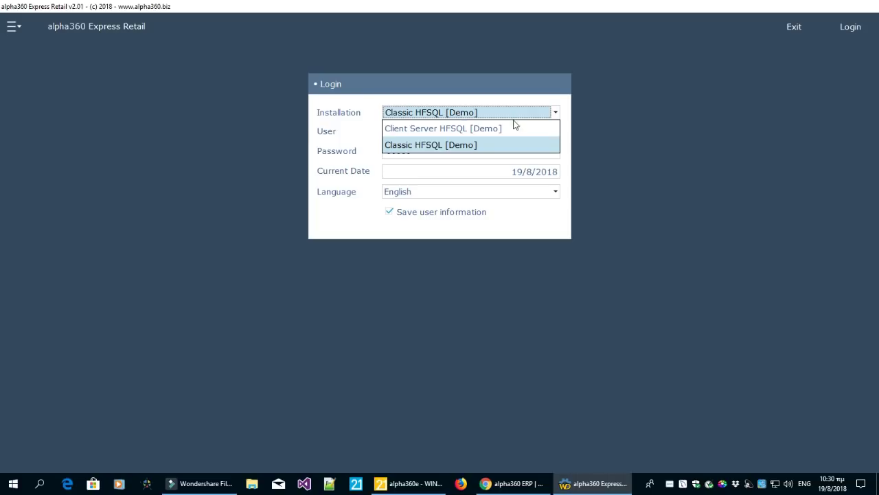
pyautogui.click(672, 167)
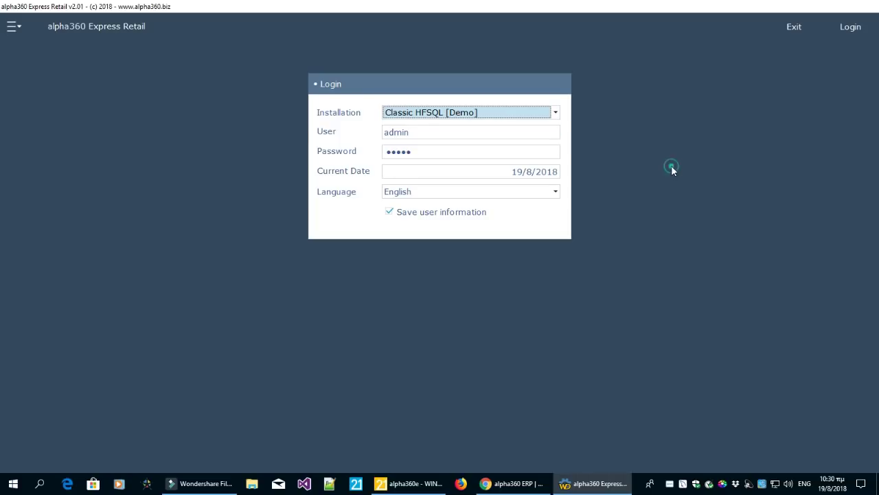
pyautogui.click(11, 32)
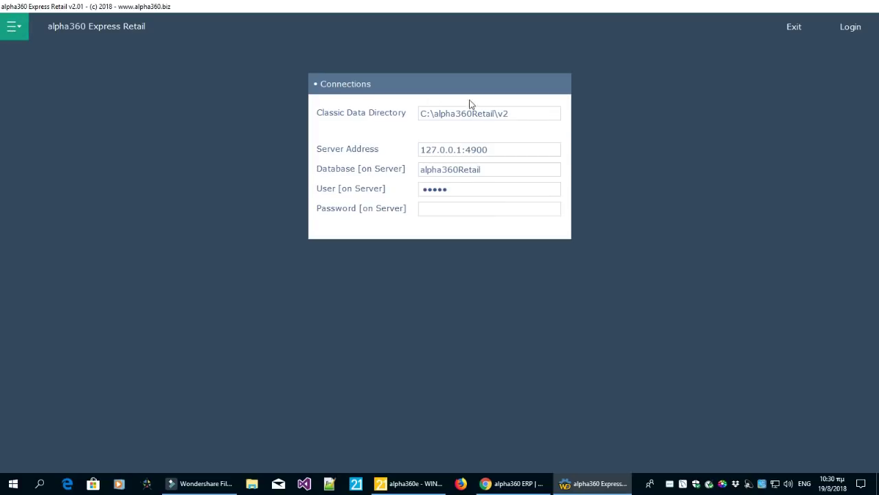
pyautogui.click(525, 116)
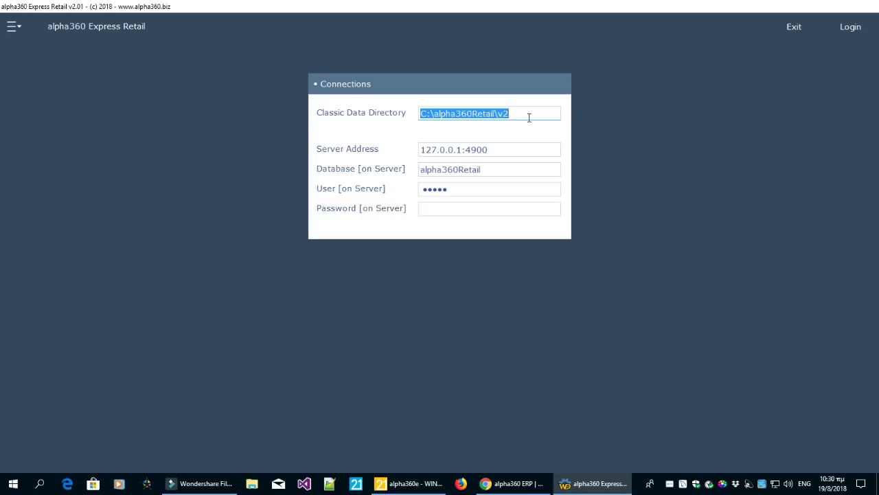
pyautogui.click(12, 32)
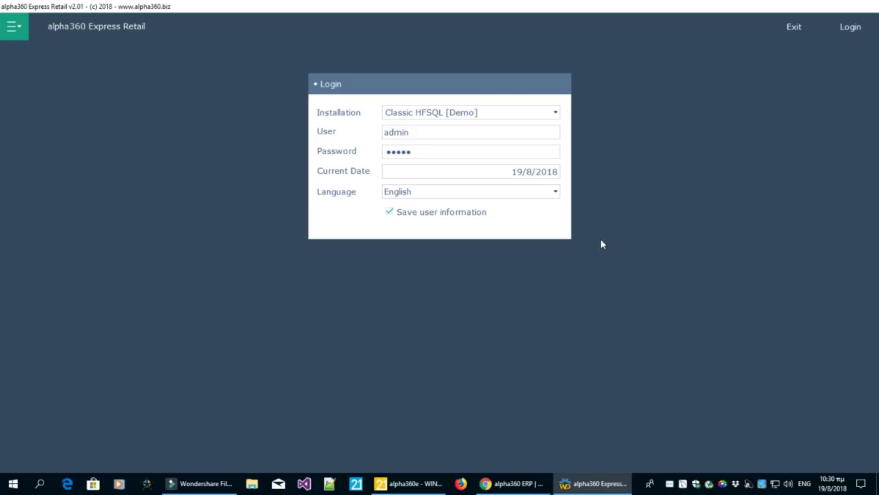
pyautogui.click(850, 26)
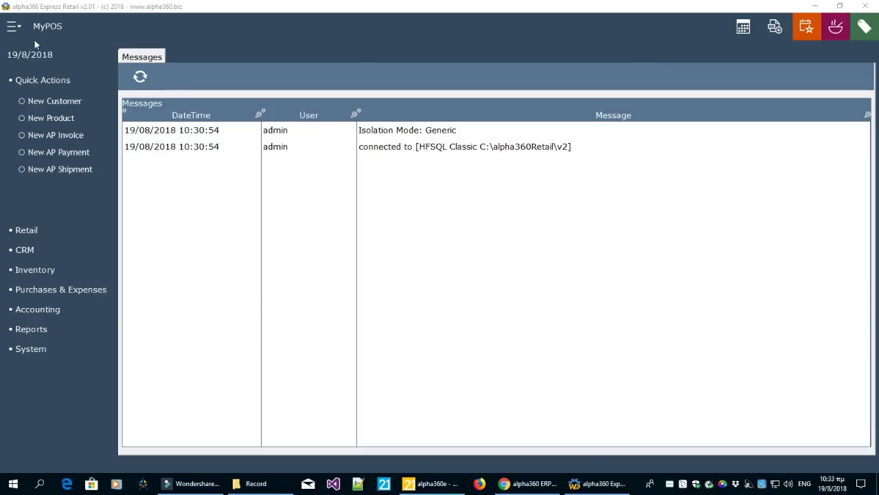
# Collapse and restore the navigation sidebar twice on the main screen
pyautogui.click(12, 31)
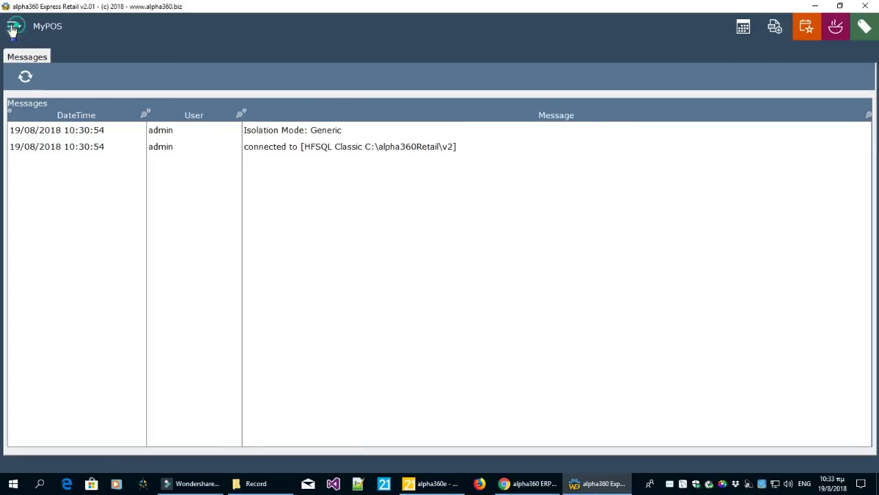
pyautogui.click(12, 31)
pyautogui.click(11, 31)
pyautogui.click(11, 30)
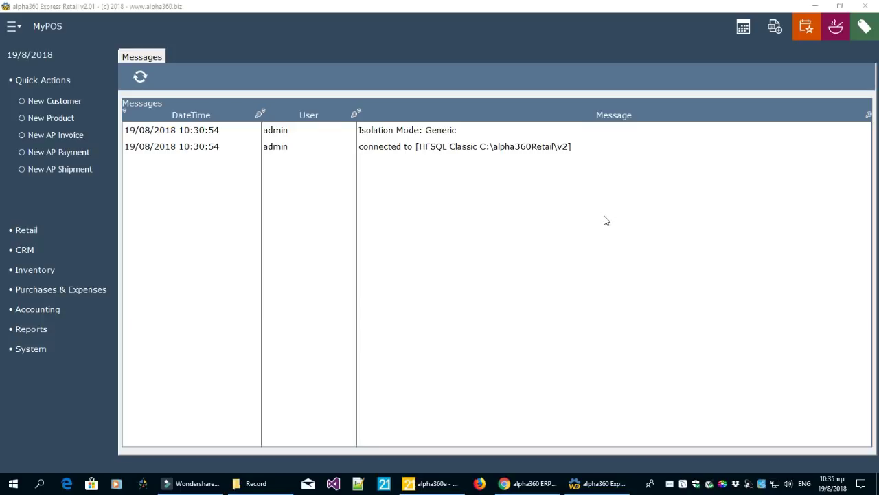
# Review the company's Contact, Logo and Reports Header tabs and save the company details
pyautogui.click(40, 349)
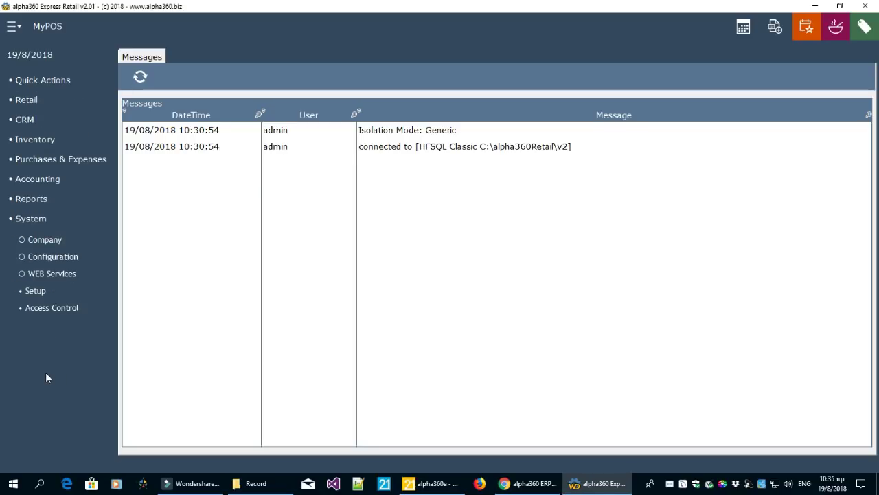
pyautogui.click(59, 245)
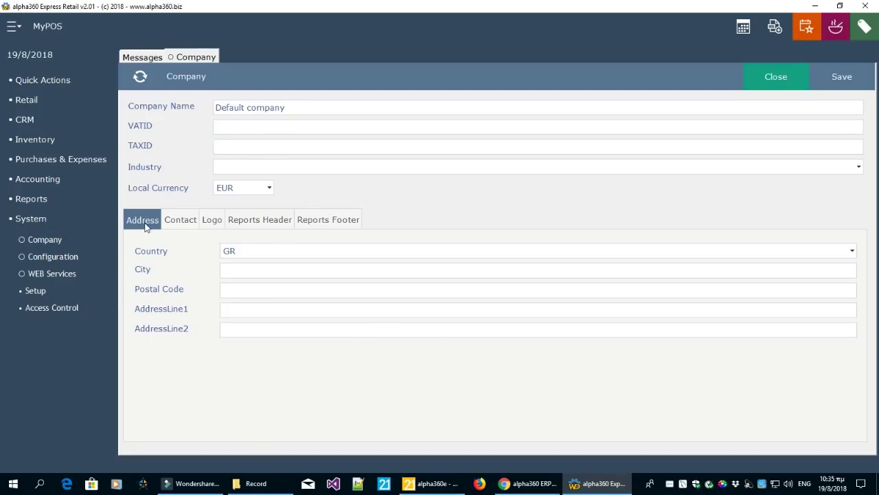
pyautogui.click(184, 222)
pyautogui.click(217, 222)
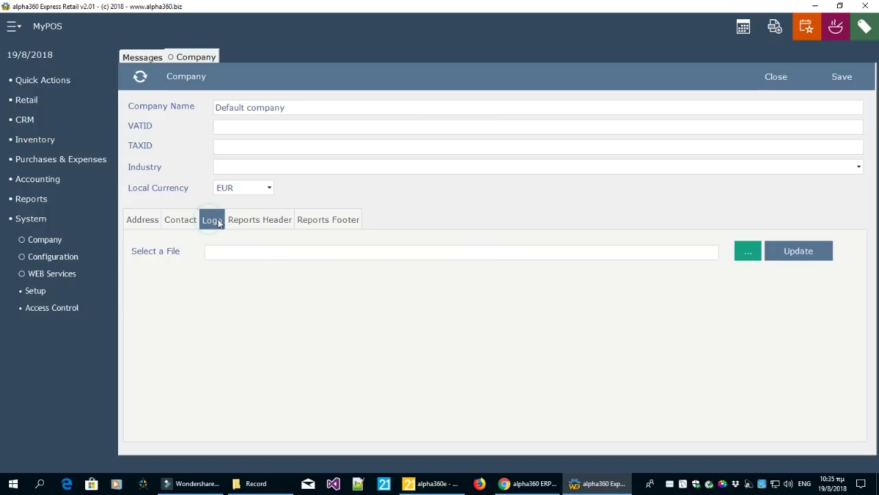
pyautogui.click(254, 222)
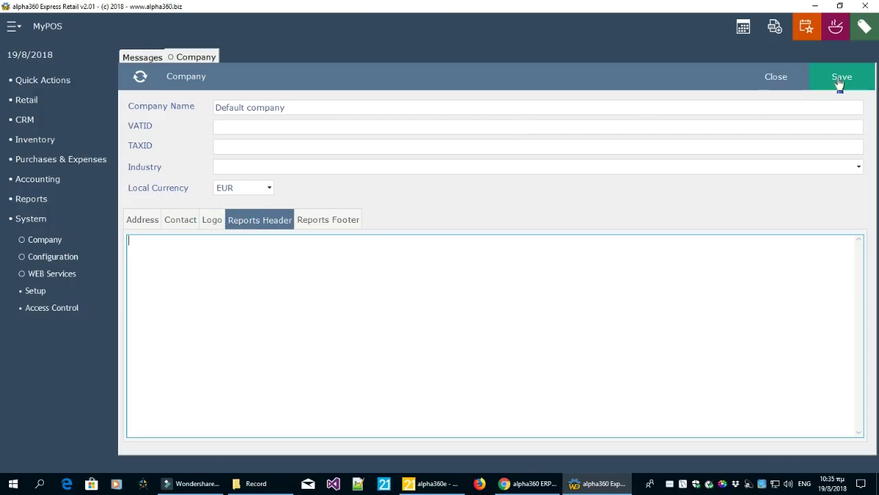
pyautogui.click(840, 81)
pyautogui.click(74, 261)
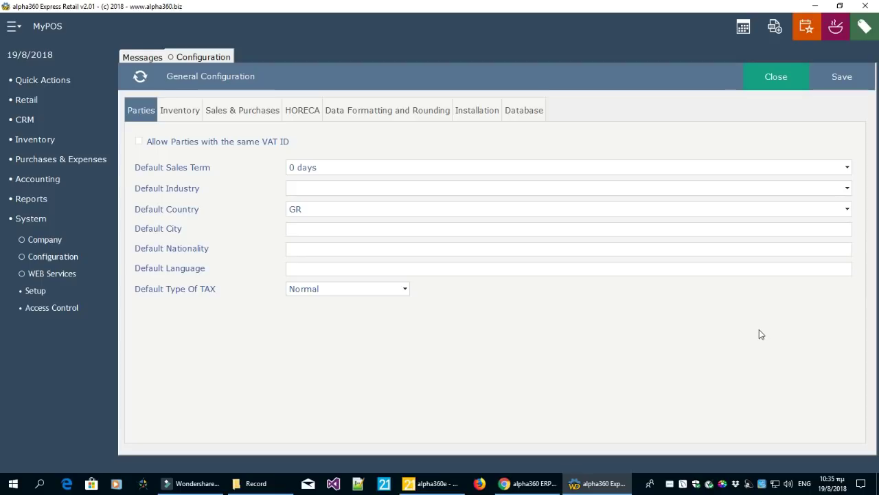
# Keep Main as the main warehouse and Each as the default unit of measure
pyautogui.click(752, 268)
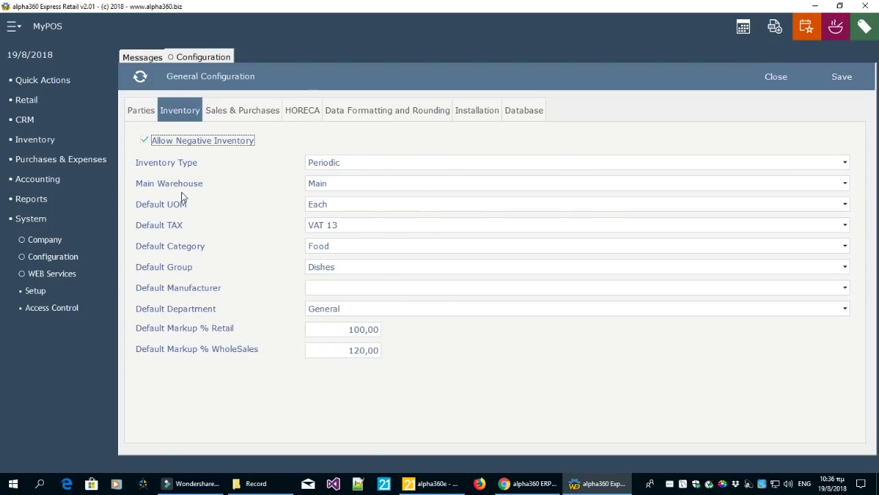
pyautogui.click(334, 184)
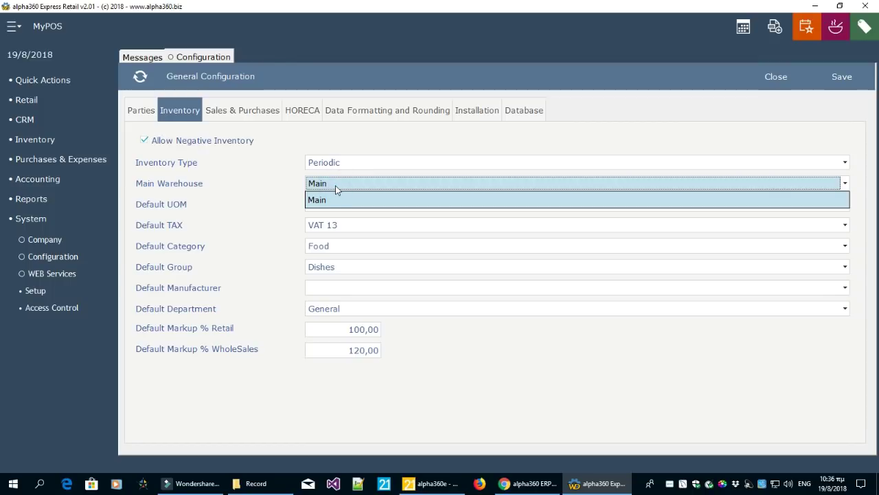
pyautogui.click(333, 201)
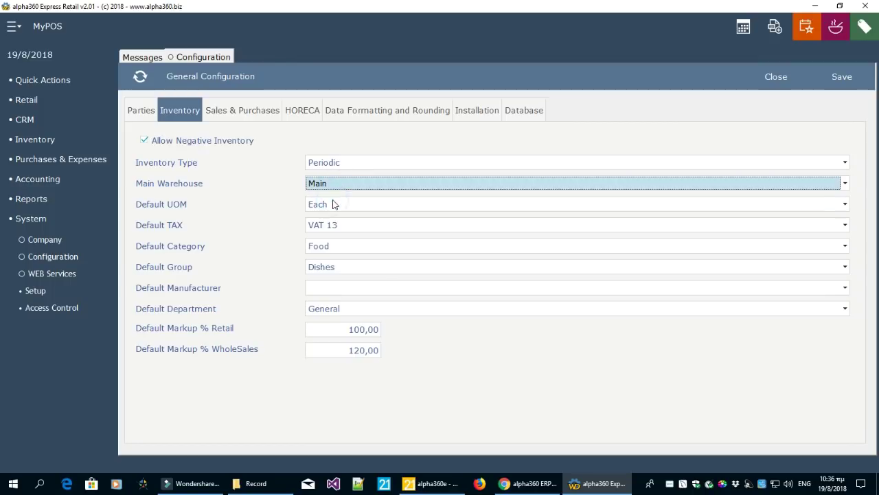
pyautogui.click(329, 207)
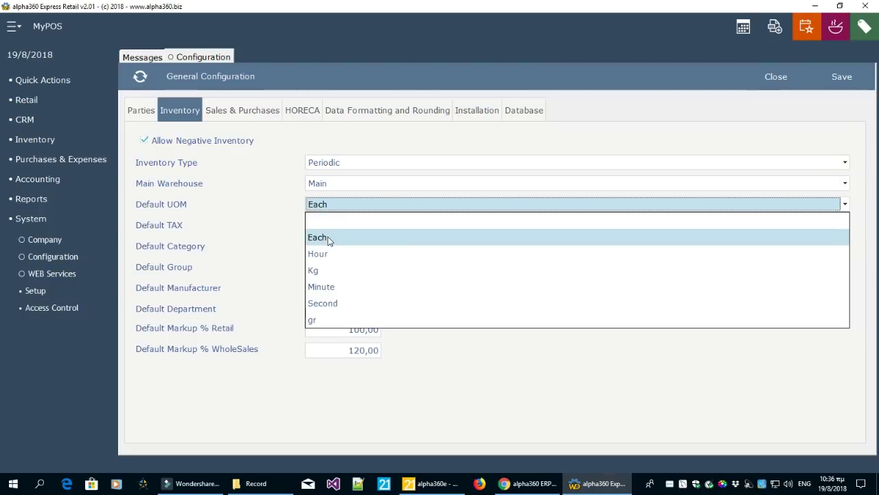
pyautogui.click(328, 239)
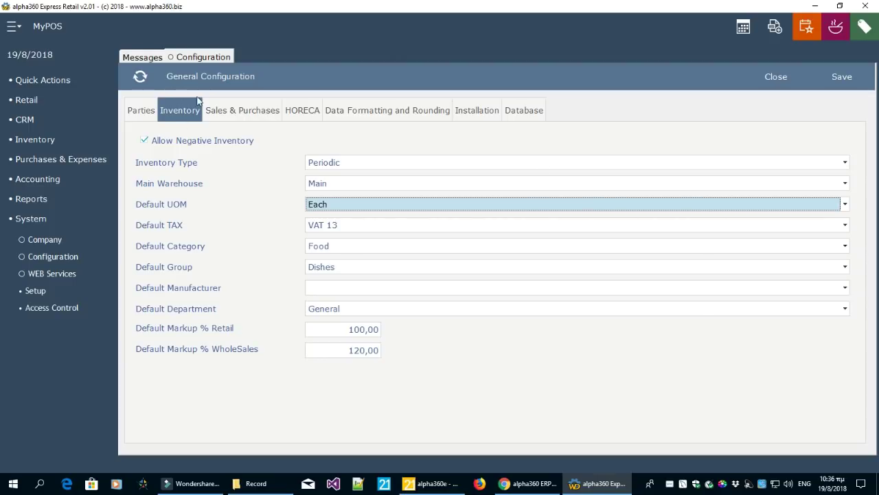
# Review the Sales & Purchases, HORECA, Data Formatting, Installation and Database tabs, then close
pyautogui.click(249, 111)
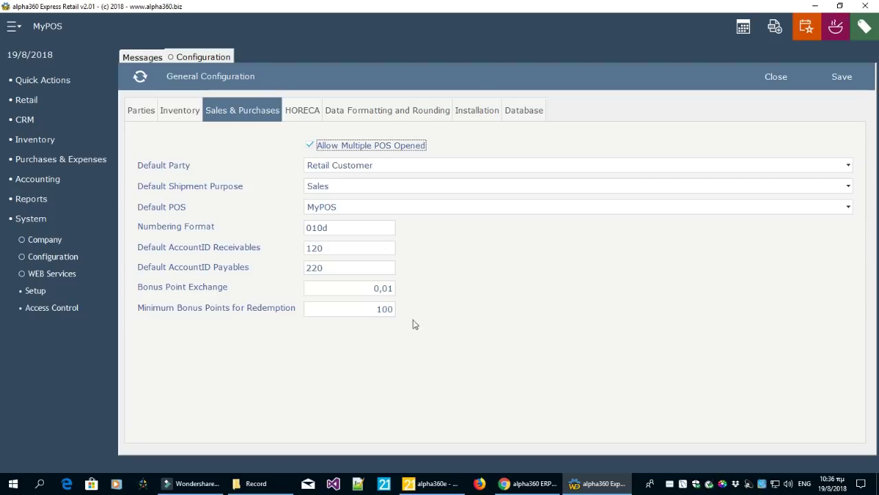
pyautogui.click(306, 114)
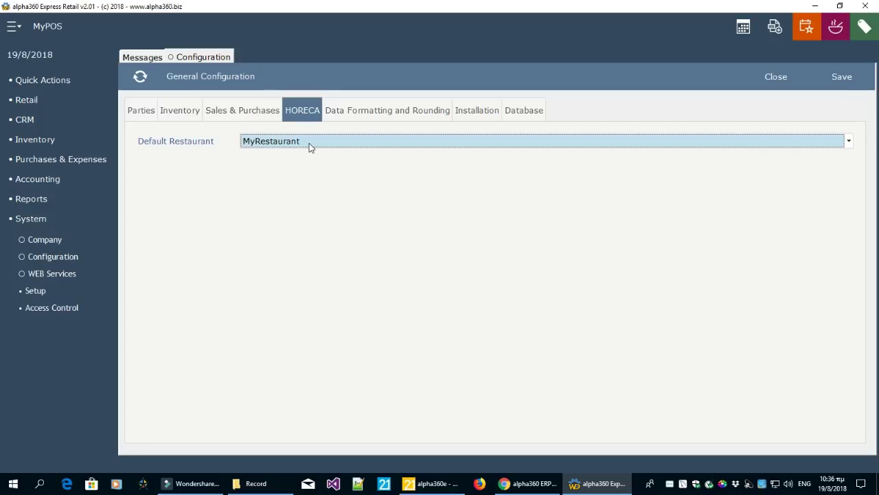
pyautogui.click(372, 118)
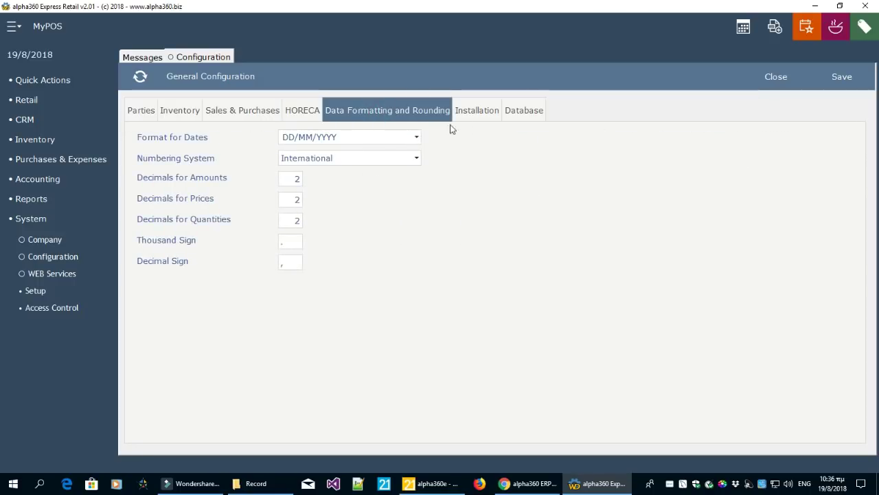
pyautogui.click(473, 116)
pyautogui.click(531, 114)
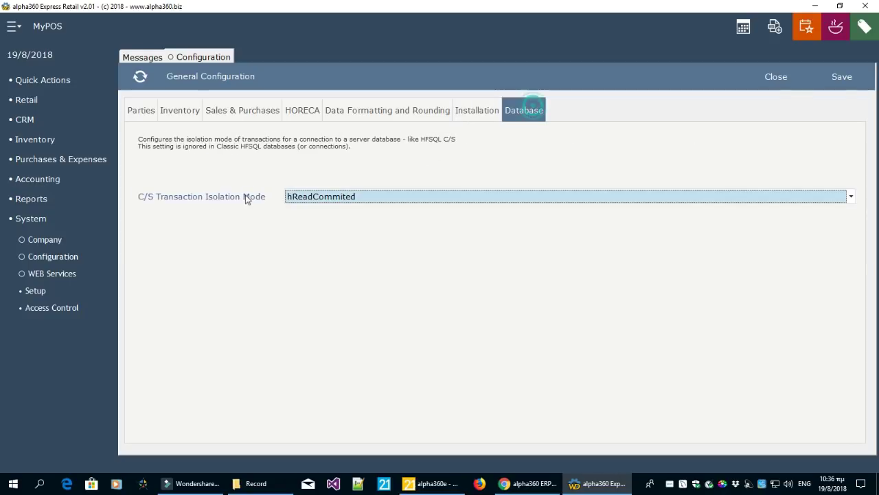
pyautogui.click(783, 90)
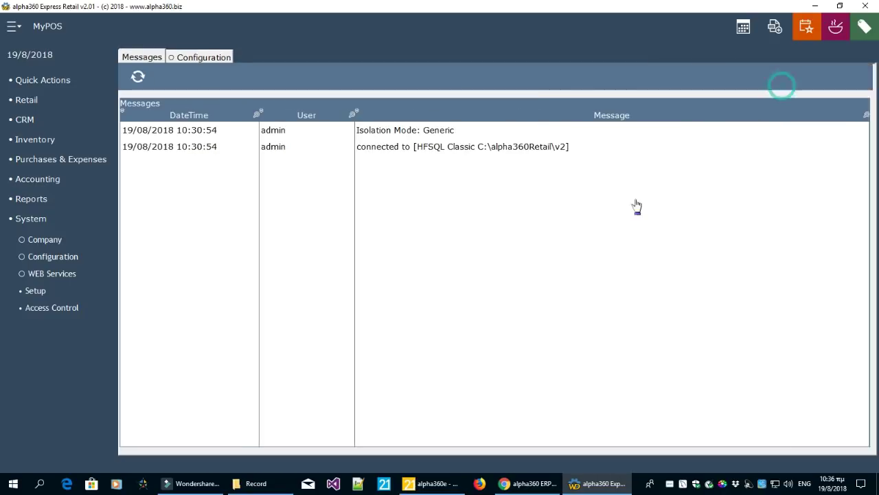
# Check the Retrieve TAX % web service settings, then open System Setup showing warehouse Main
pyautogui.click(67, 277)
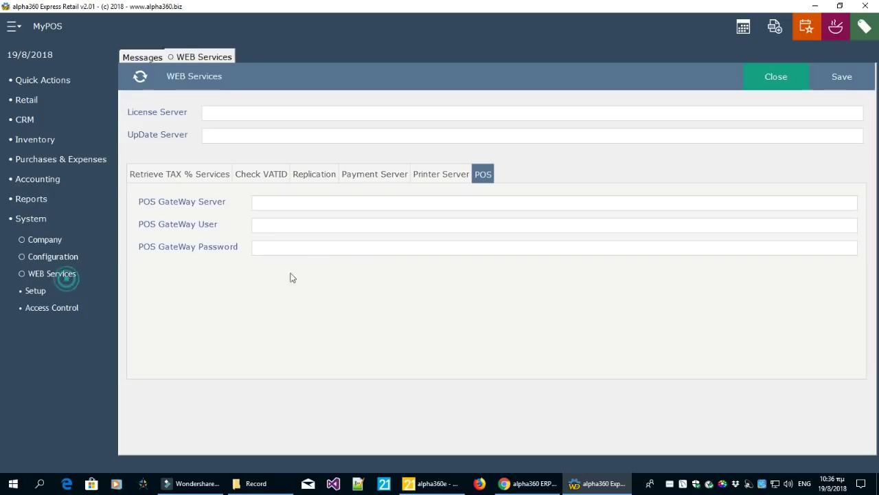
pyautogui.click(153, 177)
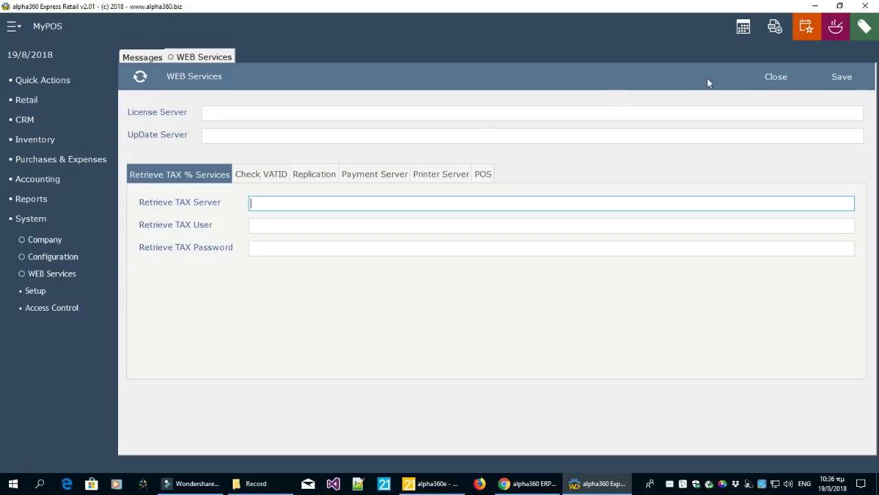
pyautogui.click(773, 89)
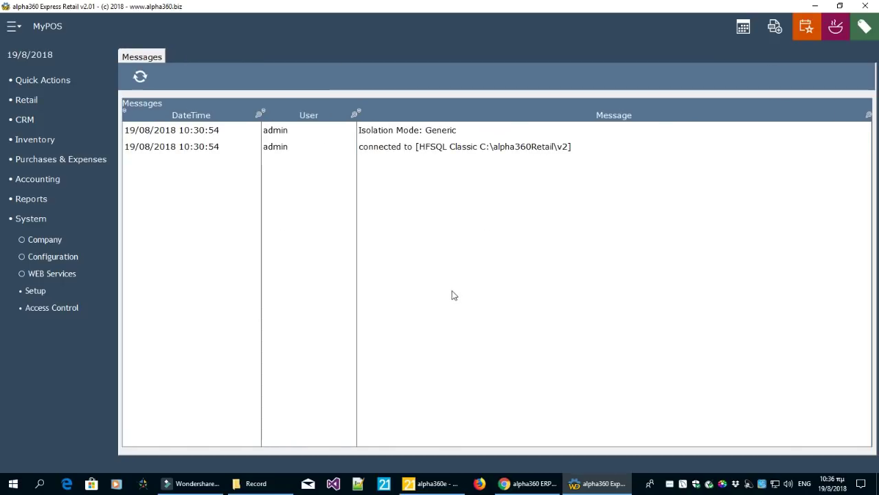
pyautogui.click(40, 291)
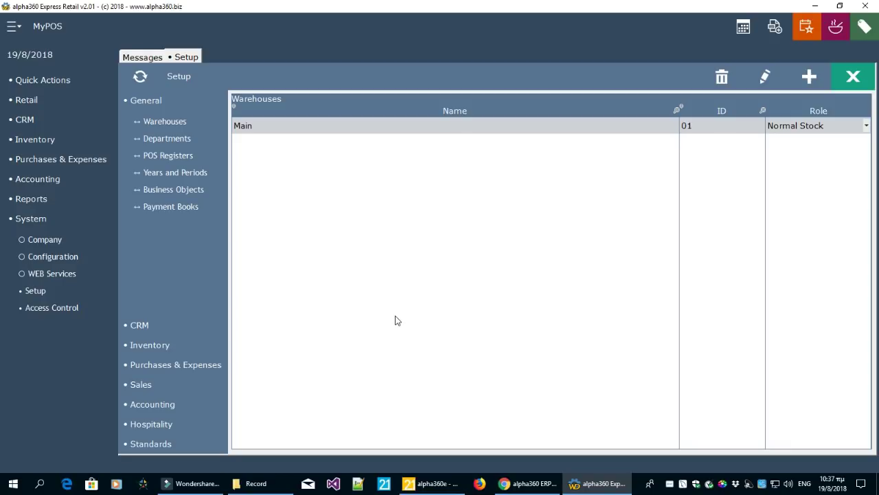
# Open the MyPOS register for editing from the POS Registers list
pyautogui.click(182, 140)
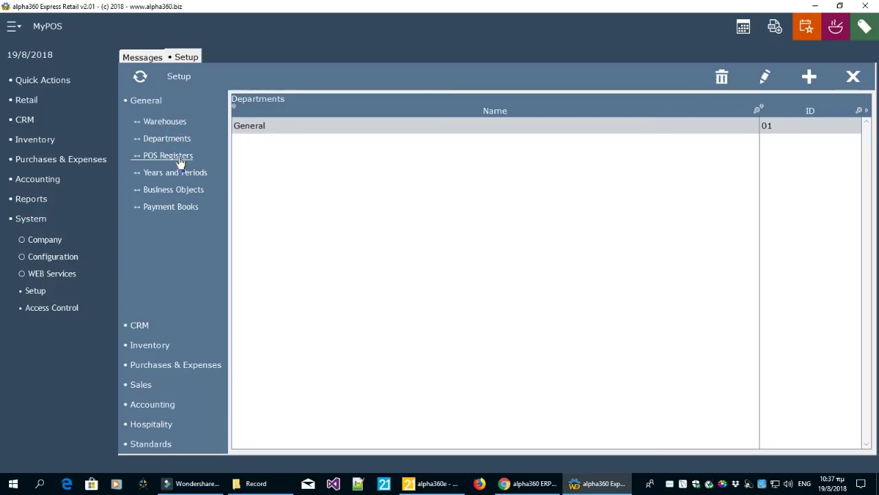
pyautogui.click(179, 156)
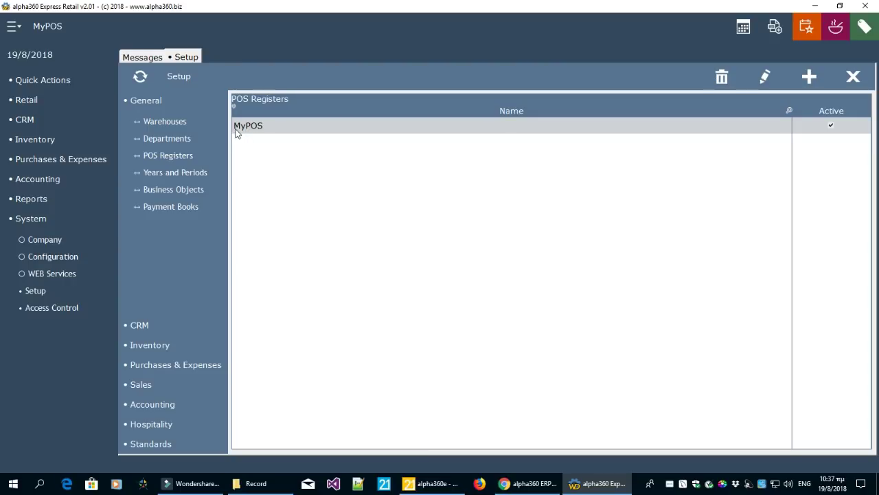
pyautogui.click(765, 82)
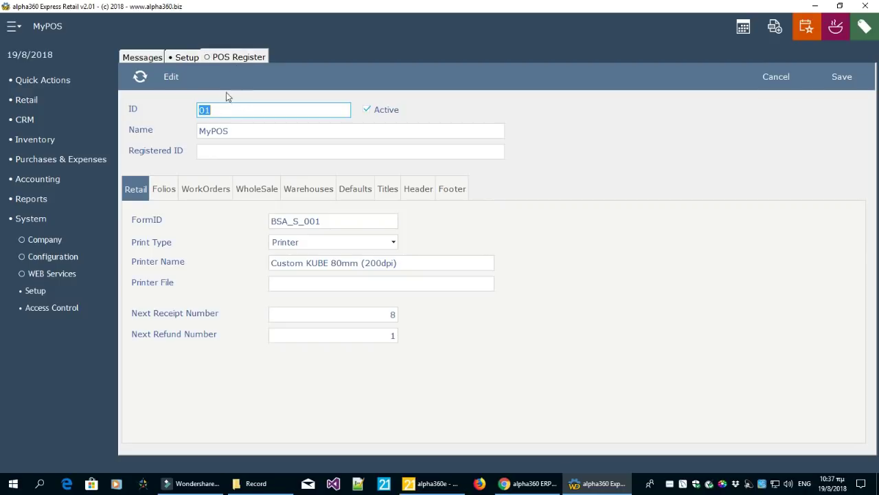
# Switch between the setup lists, messages log and MyPOS edit form
pyautogui.click(183, 57)
pyautogui.click(232, 57)
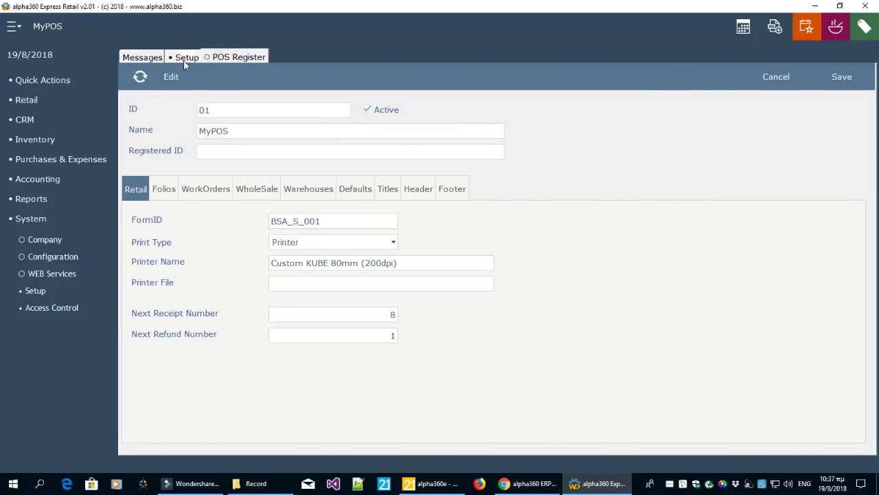
pyautogui.click(183, 59)
pyautogui.click(144, 58)
pyautogui.click(179, 57)
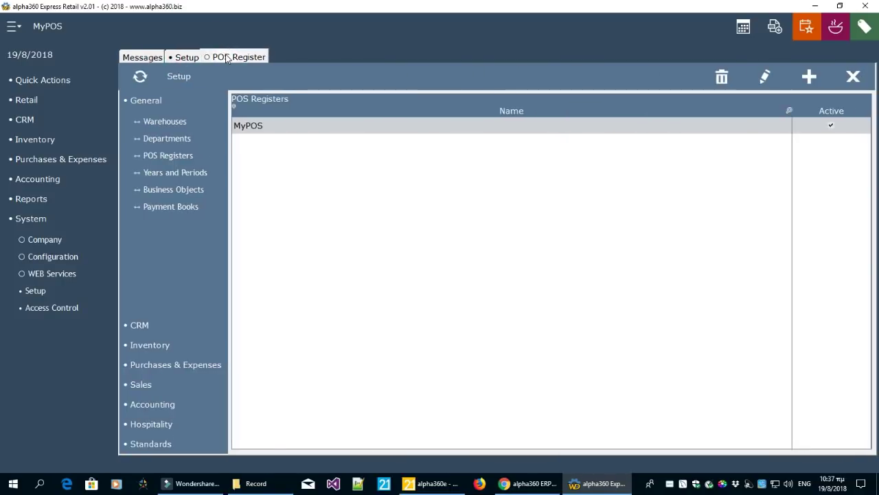
pyautogui.click(232, 57)
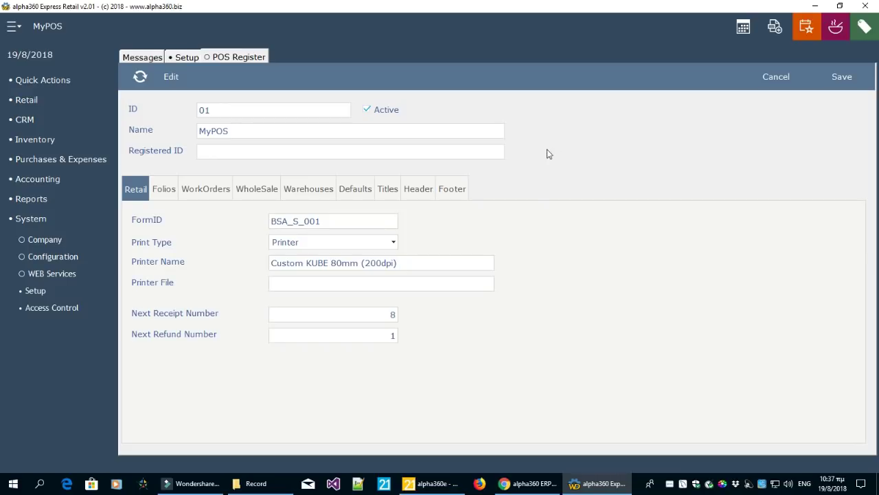
# Review MyPOS's ID, name, wholesale invoice, folio, work order and warehouse settings, then cancel
pyautogui.click(294, 110)
pyautogui.click(289, 131)
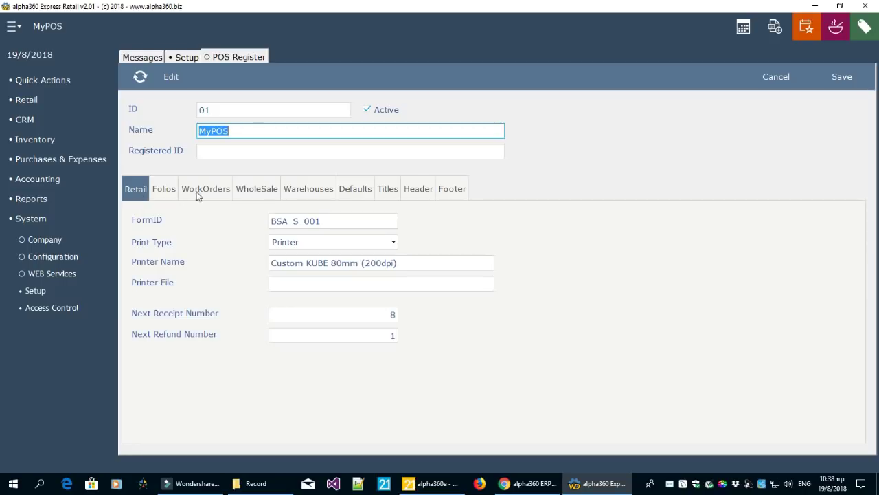
pyautogui.click(266, 195)
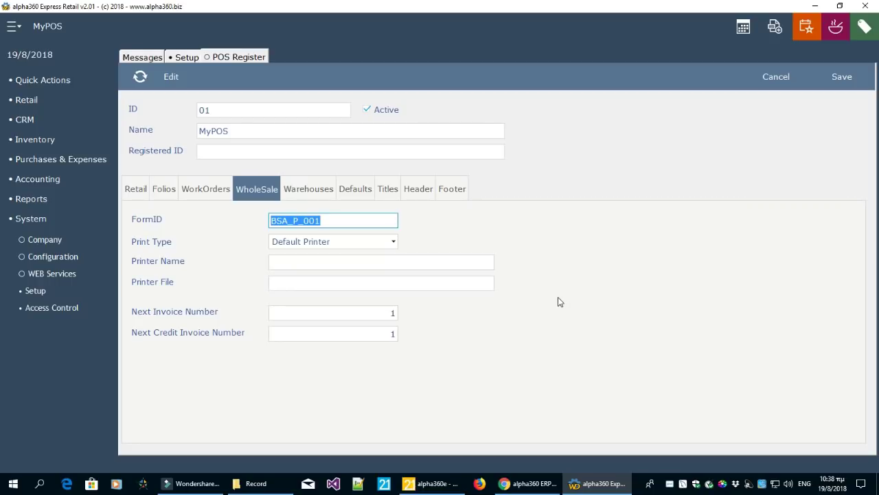
pyautogui.click(166, 195)
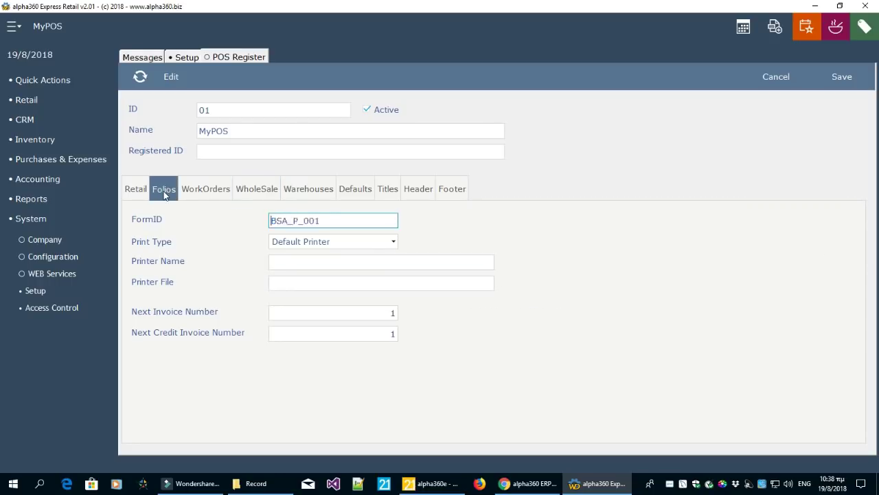
pyautogui.click(209, 193)
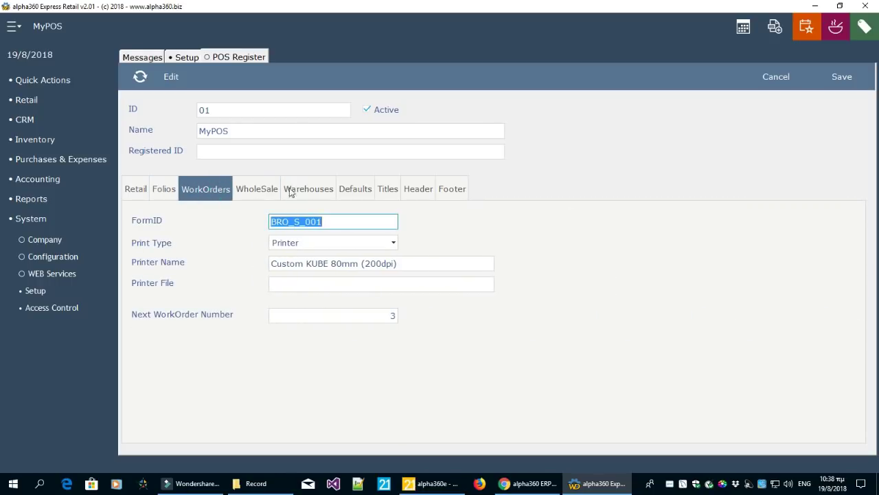
pyautogui.click(309, 190)
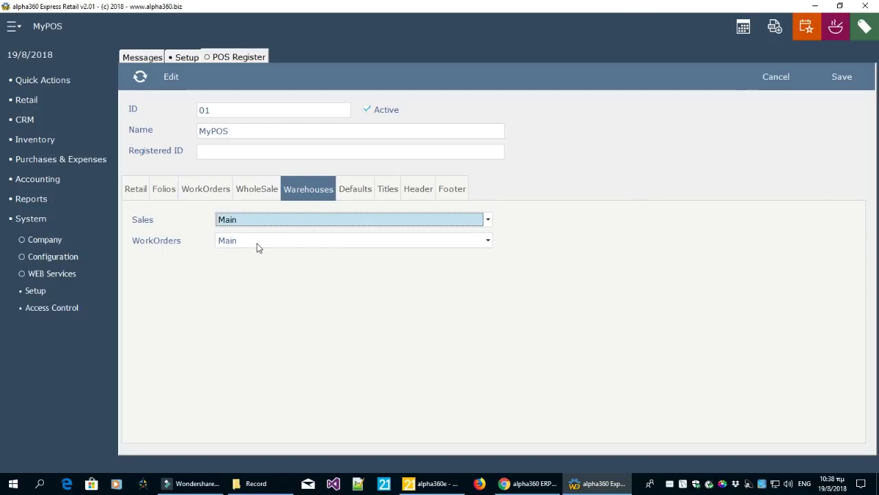
pyautogui.click(776, 89)
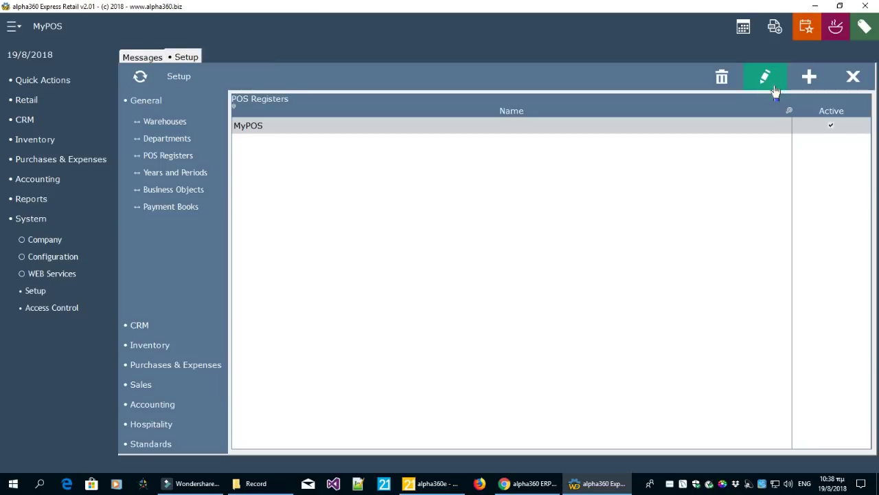
# Look over Years and Periods and Business Objects, ending on the Payment Books list
pyautogui.click(198, 174)
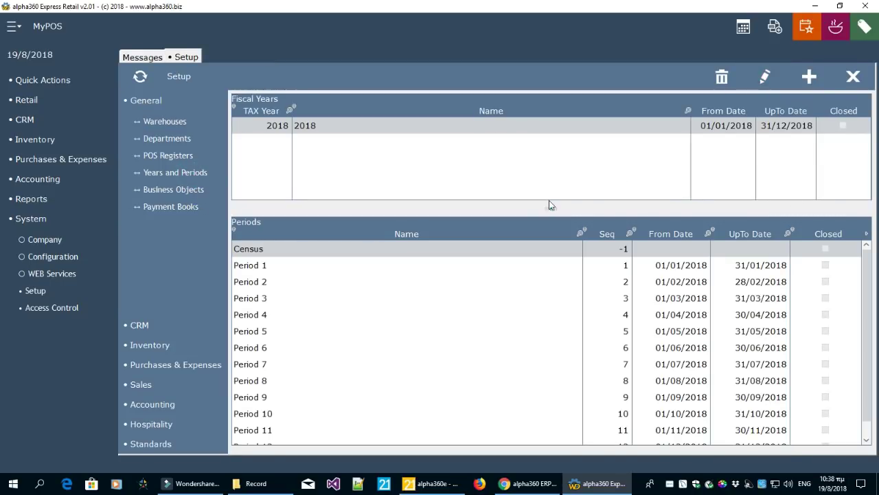
pyautogui.moveTo(552, 209); pyautogui.dragTo(560, 230)
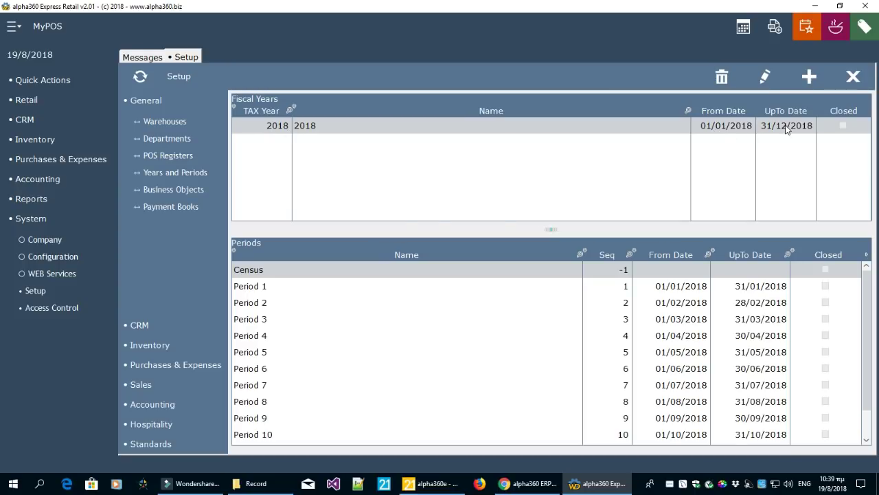
pyautogui.click(206, 195)
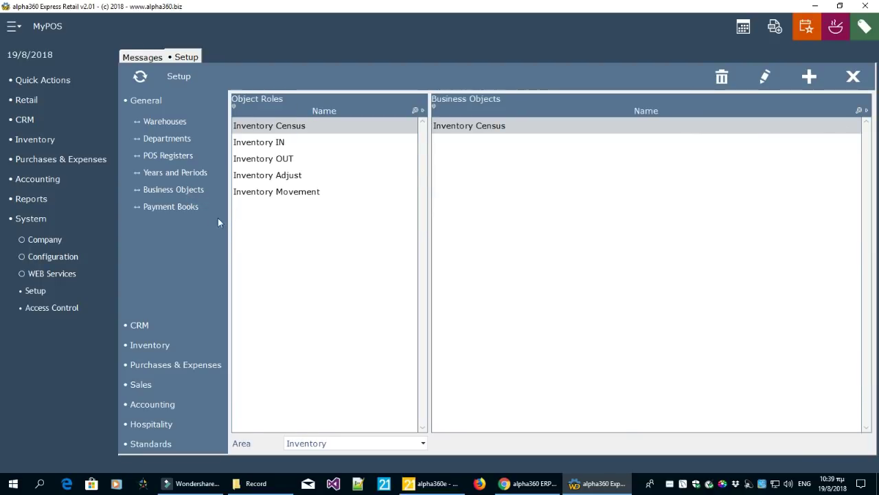
pyautogui.click(185, 207)
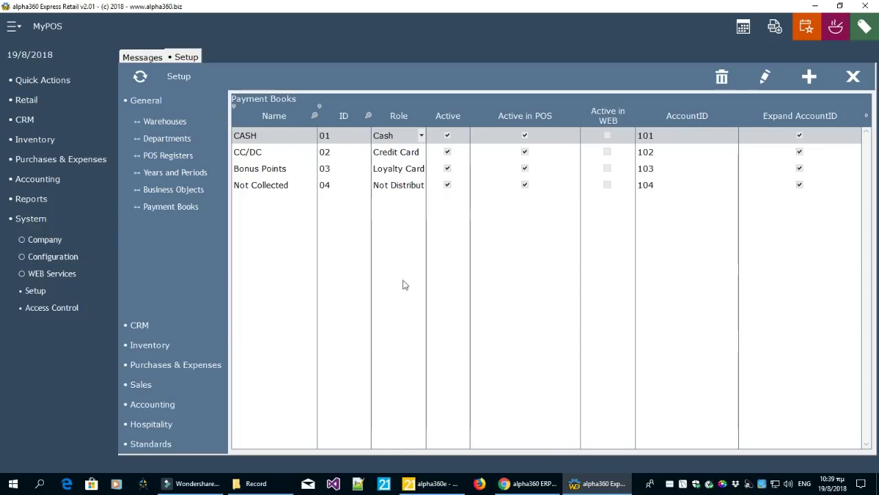
# Expand the CRM, Inventory, Sales, Accounting, Hospitality and Standards setup groups
pyautogui.click(138, 326)
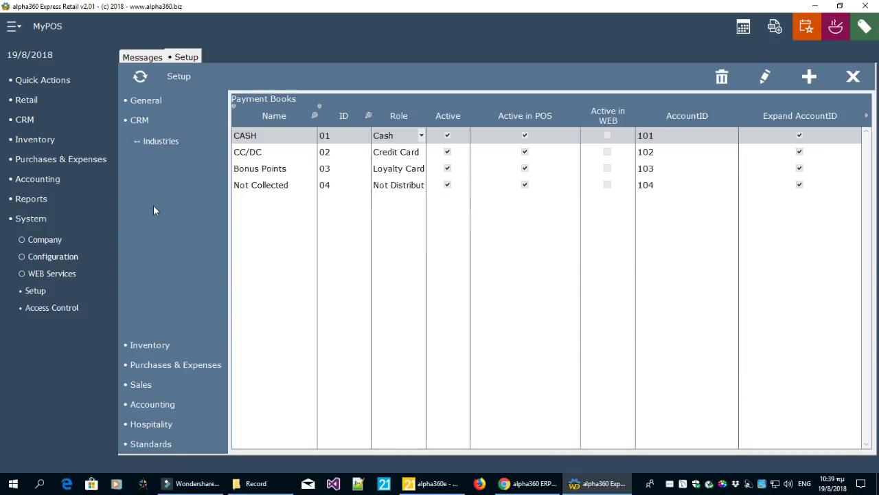
pyautogui.click(151, 345)
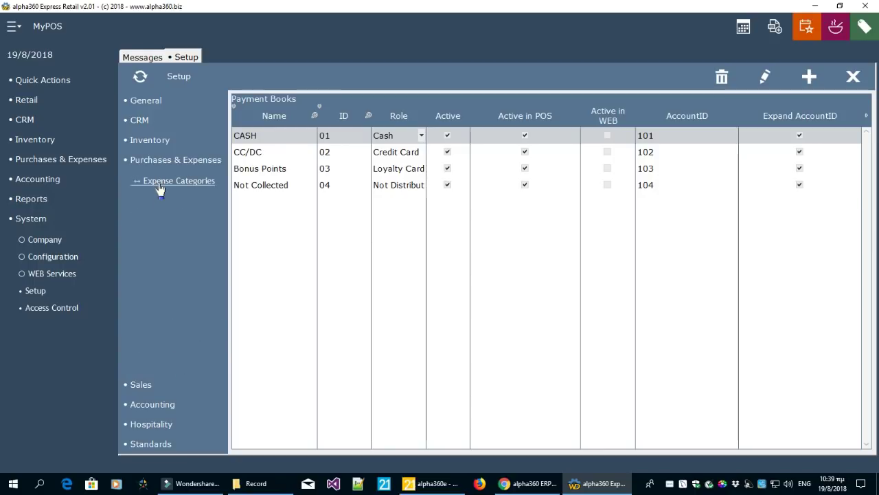
pyautogui.click(145, 385)
pyautogui.click(166, 406)
pyautogui.click(165, 424)
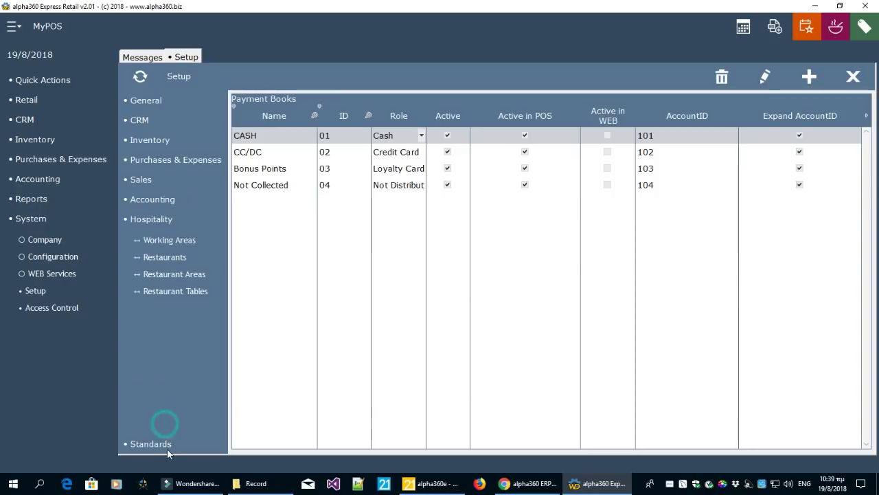
pyautogui.click(164, 445)
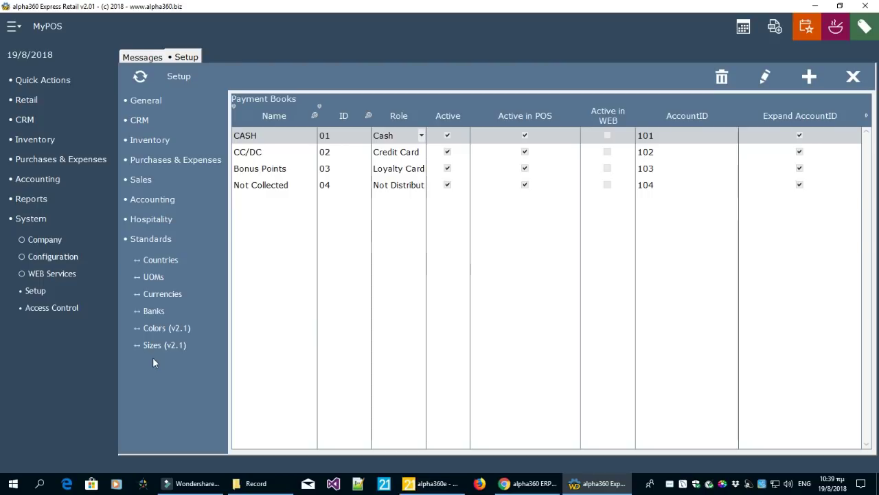
# Step through the entries of the Countries list, then close the Setup tab
pyautogui.click(171, 263)
pyautogui.click(361, 242)
pyautogui.click(355, 273)
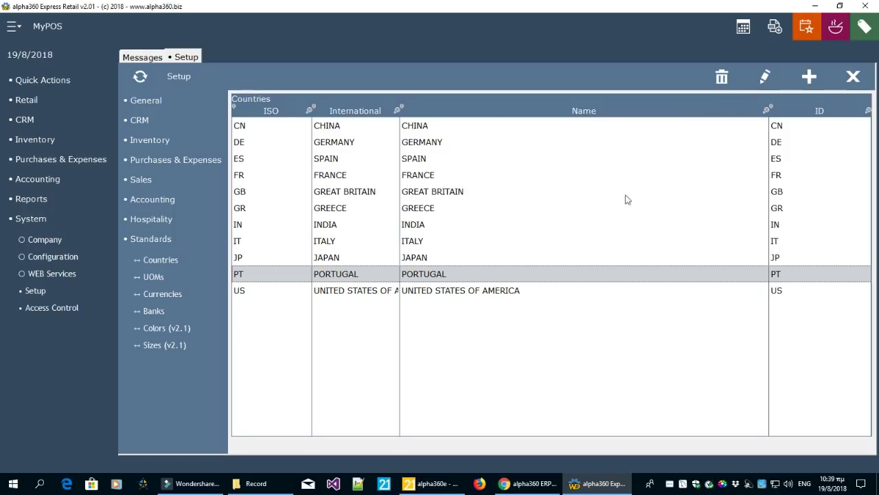
pyautogui.click(287, 127)
pyautogui.click(281, 142)
pyautogui.click(273, 159)
pyautogui.click(272, 176)
pyautogui.click(269, 193)
pyautogui.click(271, 209)
pyautogui.click(267, 227)
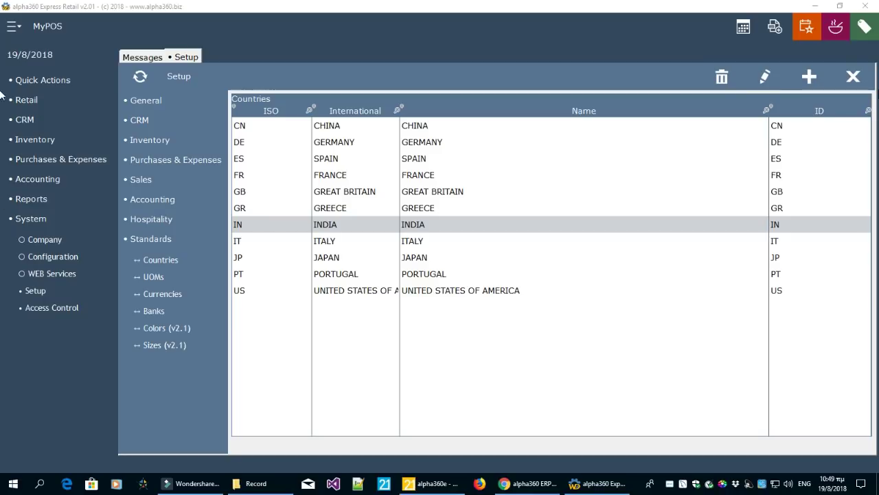
pyautogui.click(854, 77)
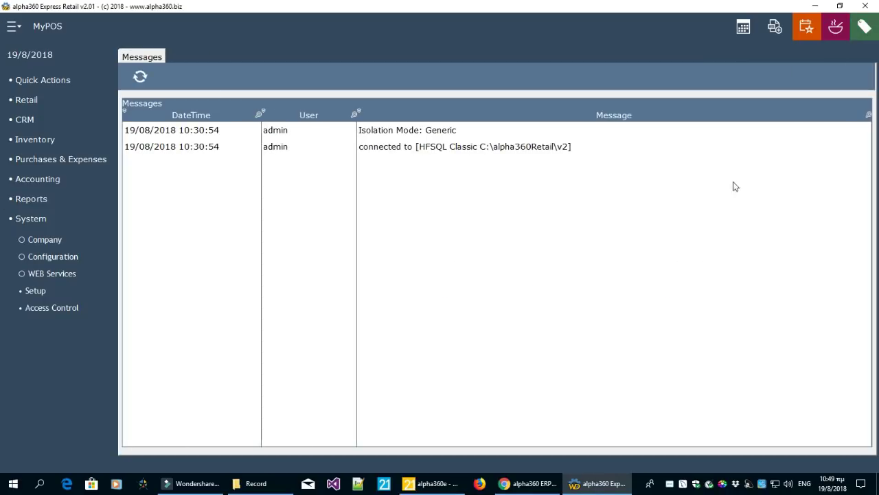
pyautogui.click(29, 120)
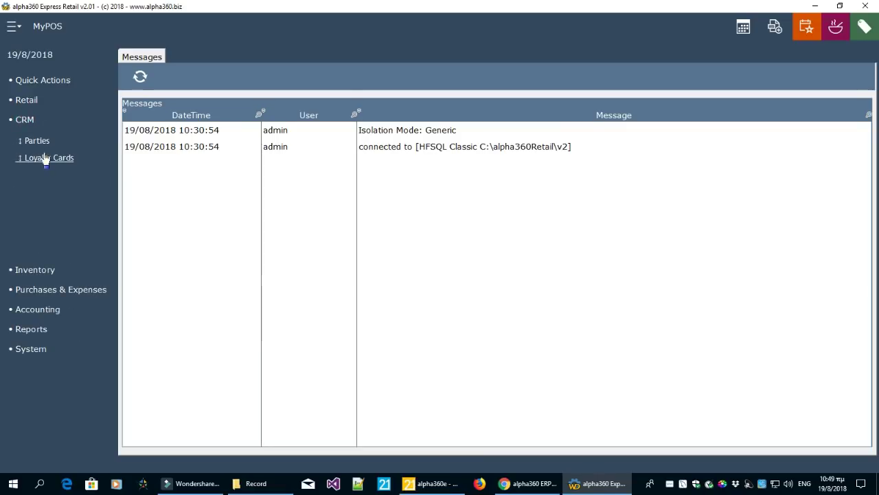
pyautogui.click(42, 142)
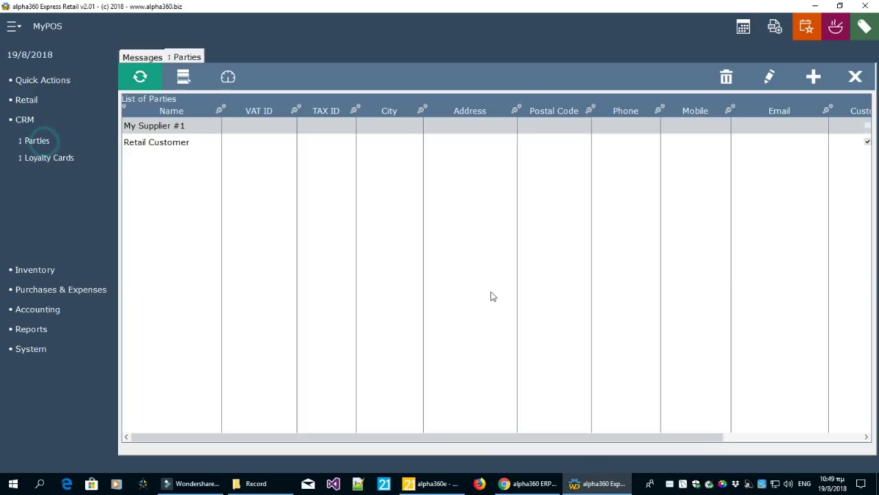
pyautogui.click(182, 144)
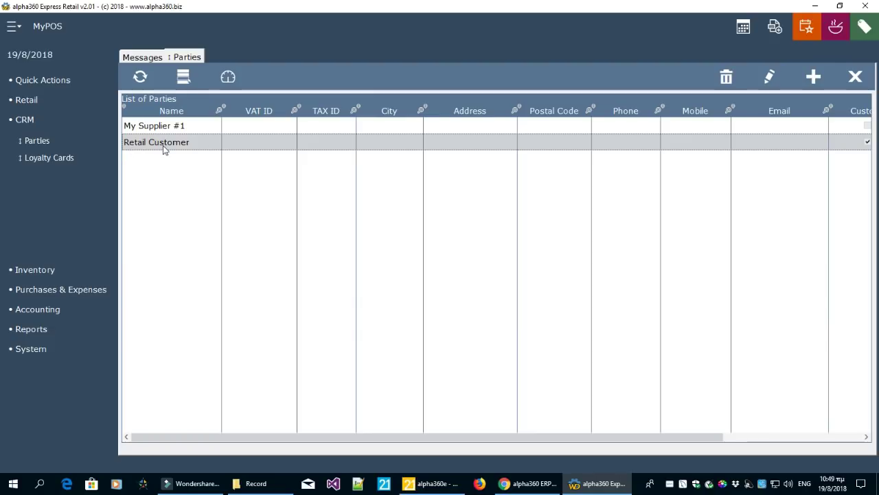
pyautogui.click(774, 81)
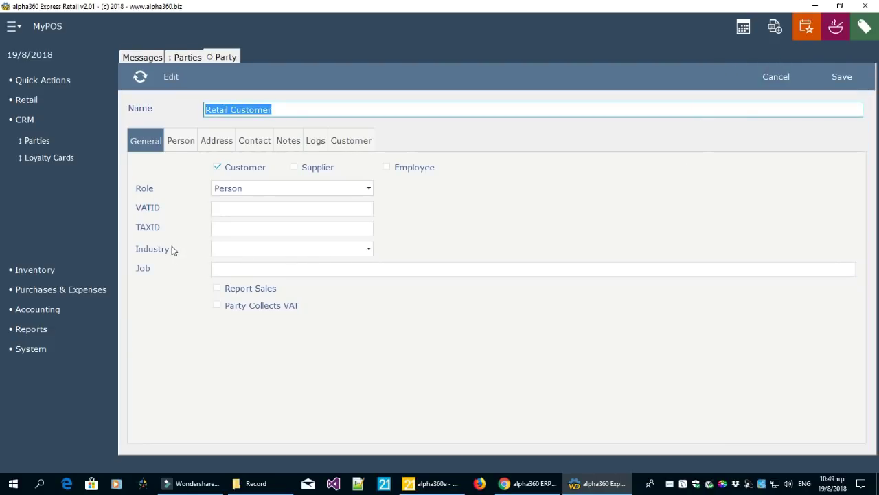
pyautogui.click(229, 190)
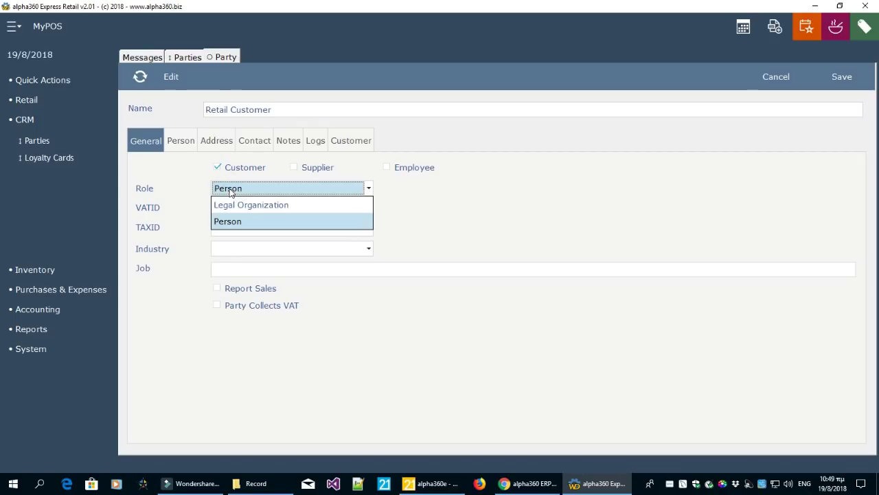
pyautogui.click(230, 191)
pyautogui.click(217, 232)
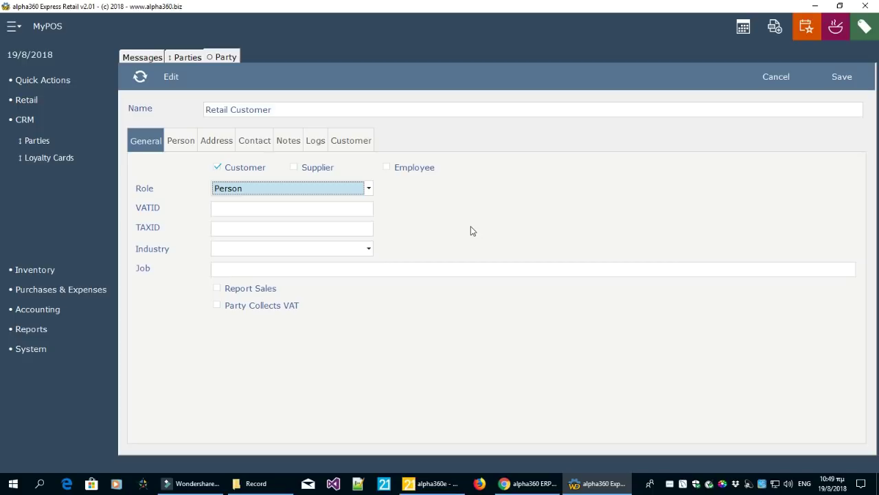
pyautogui.click(285, 111)
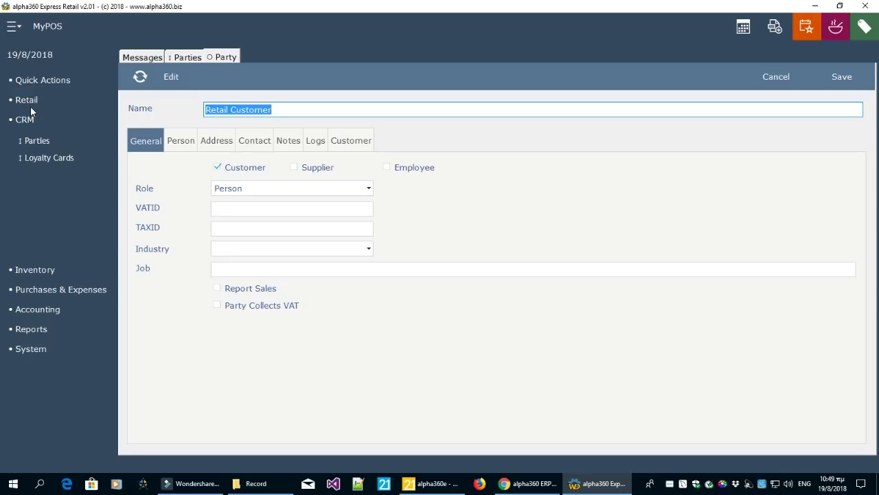
pyautogui.click(339, 142)
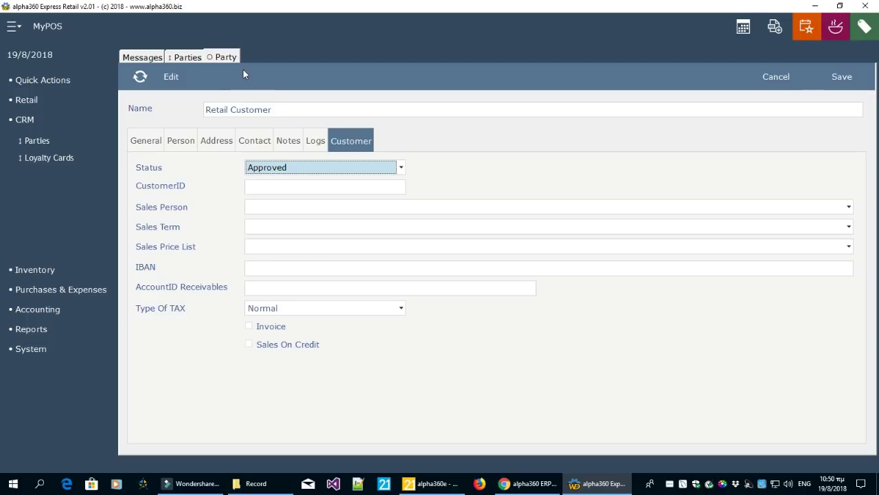
pyautogui.click(782, 78)
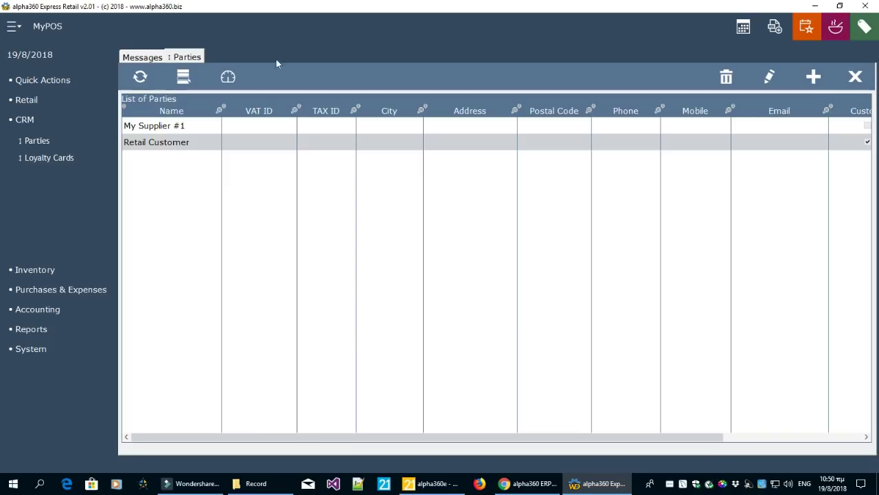
pyautogui.click(858, 84)
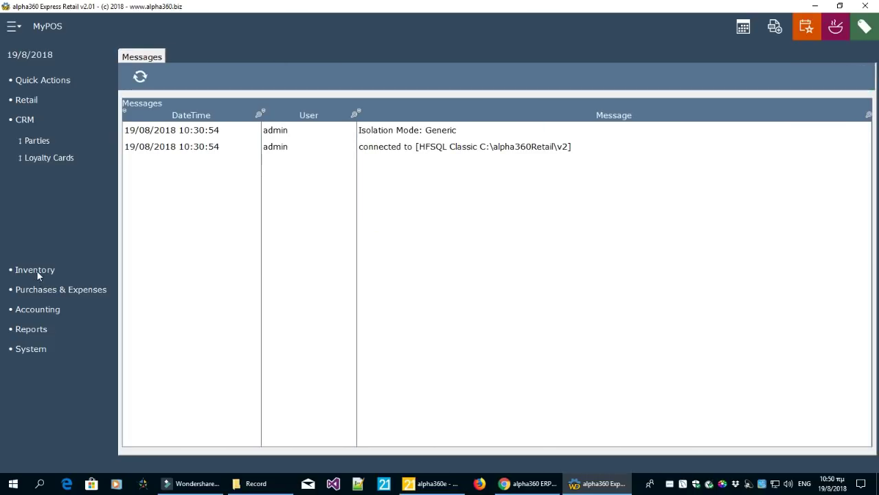
# Open Inventory > Products and cycle through the six products' stock availability figures
pyautogui.click(35, 270)
pyautogui.click(39, 161)
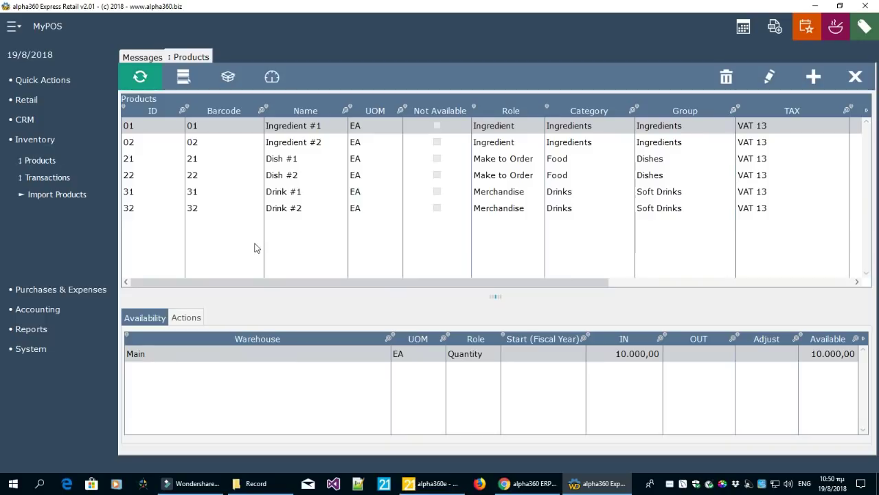
pyautogui.click(239, 198)
pyautogui.click(235, 175)
pyautogui.click(234, 159)
pyautogui.click(234, 142)
pyautogui.click(237, 125)
pyautogui.click(233, 142)
pyautogui.click(227, 160)
pyautogui.click(221, 176)
pyautogui.click(216, 192)
pyautogui.click(213, 204)
pyautogui.click(215, 191)
pyautogui.click(221, 175)
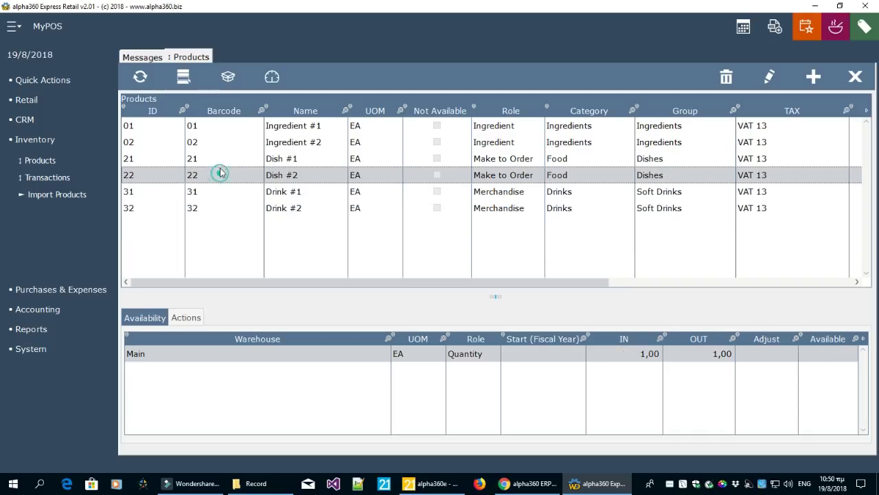
pyautogui.click(221, 158)
pyautogui.click(221, 140)
pyautogui.click(221, 129)
pyautogui.click(220, 142)
pyautogui.click(220, 157)
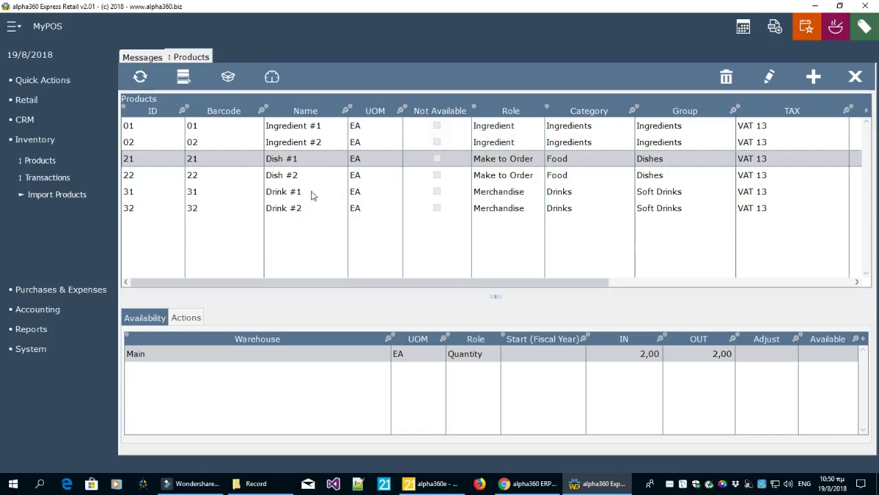
# Recheck the in, out and available stock of every dish, drink and ingredient
pyautogui.click(313, 176)
pyautogui.click(309, 192)
pyautogui.click(312, 206)
pyautogui.click(311, 191)
pyautogui.click(327, 124)
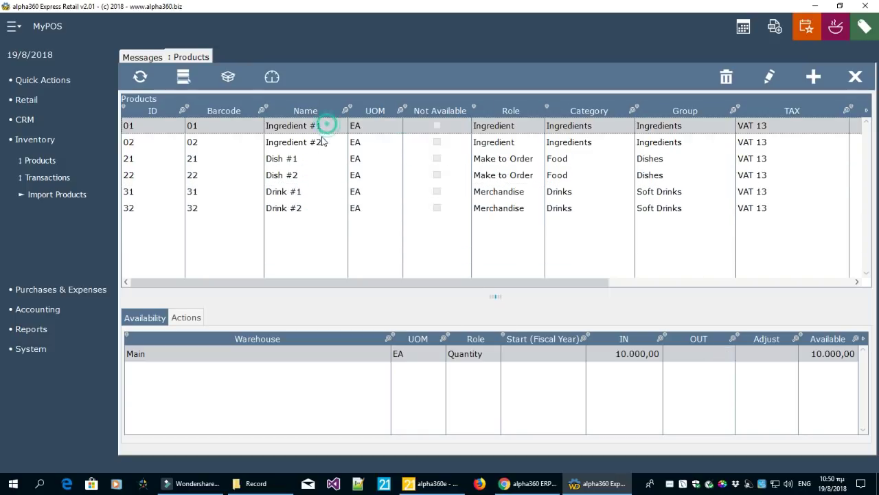
pyautogui.click(320, 141)
pyautogui.click(307, 159)
pyautogui.click(305, 176)
pyautogui.click(308, 195)
pyautogui.click(307, 208)
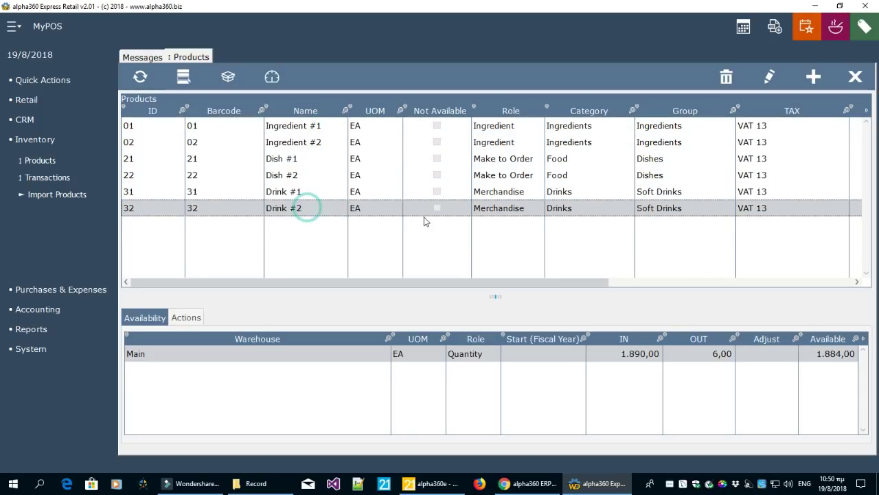
pyautogui.doubleClick(334, 126)
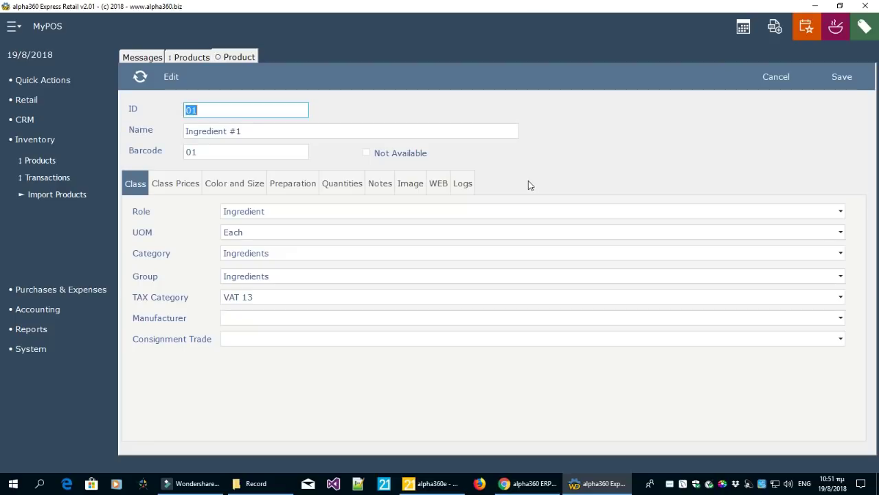
pyautogui.click(245, 215)
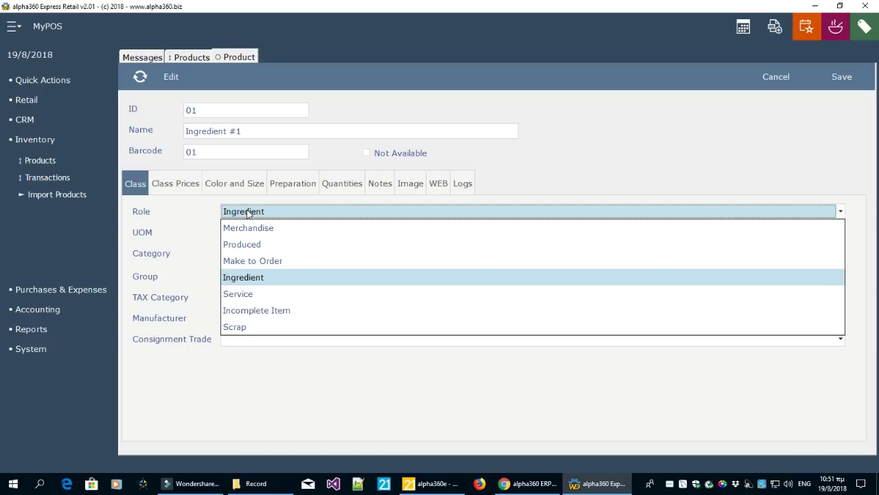
pyautogui.click(178, 211)
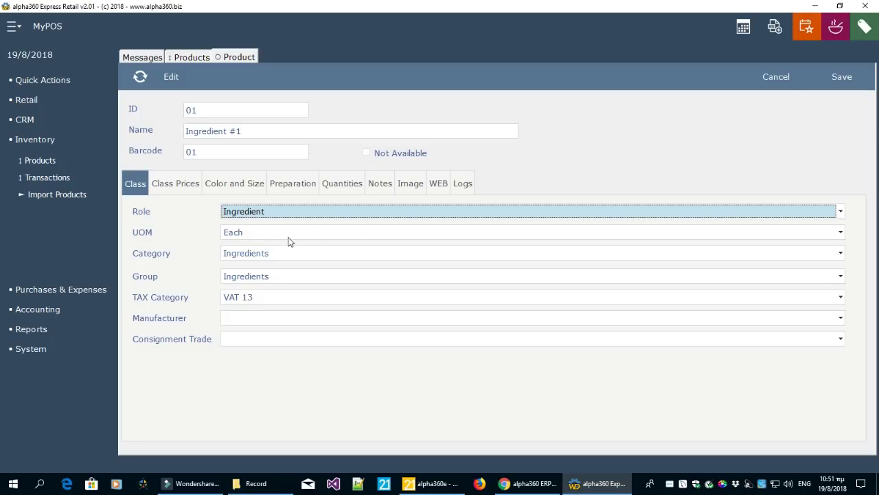
pyautogui.click(184, 193)
pyautogui.click(292, 214)
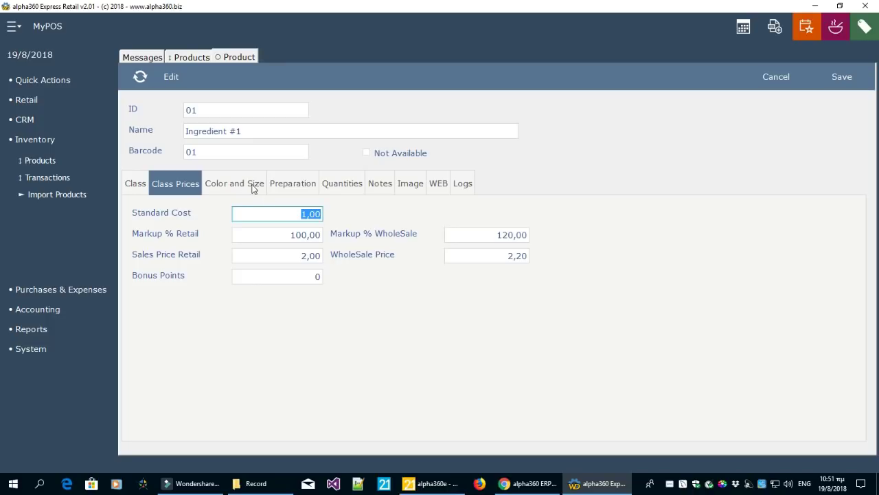
pyautogui.click(343, 182)
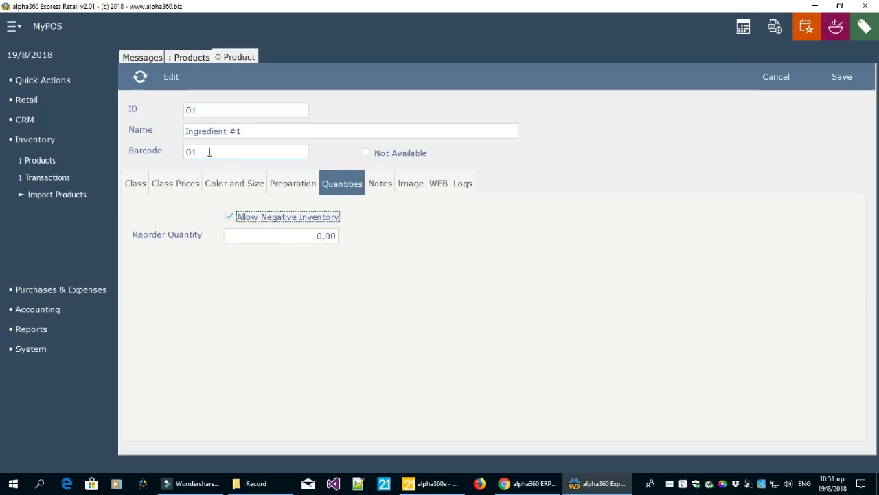
pyautogui.click(775, 77)
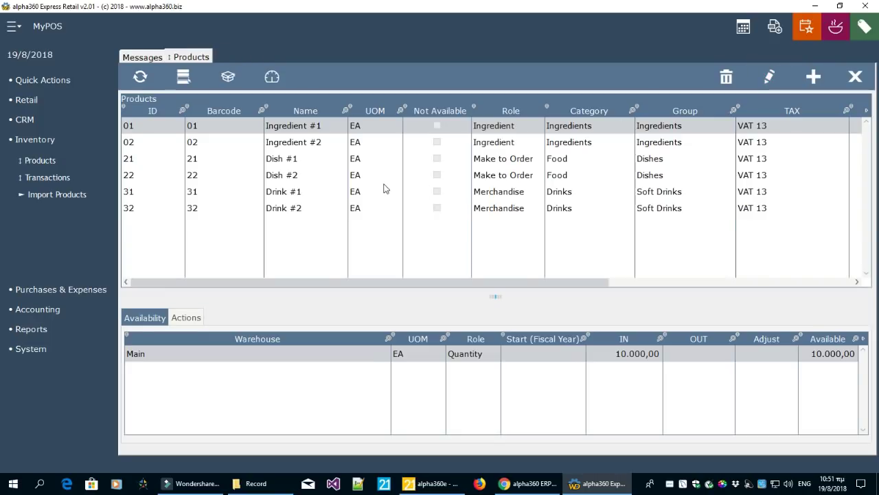
pyautogui.click(308, 194)
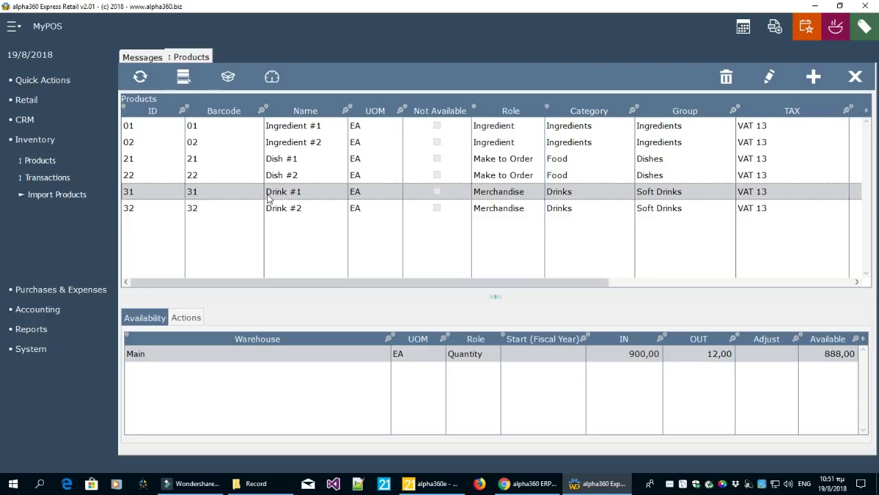
pyautogui.click(769, 77)
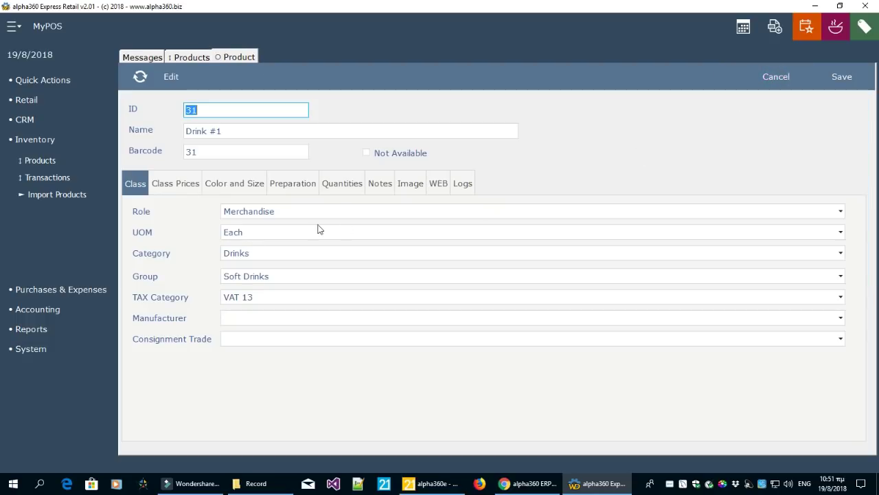
pyautogui.click(305, 211)
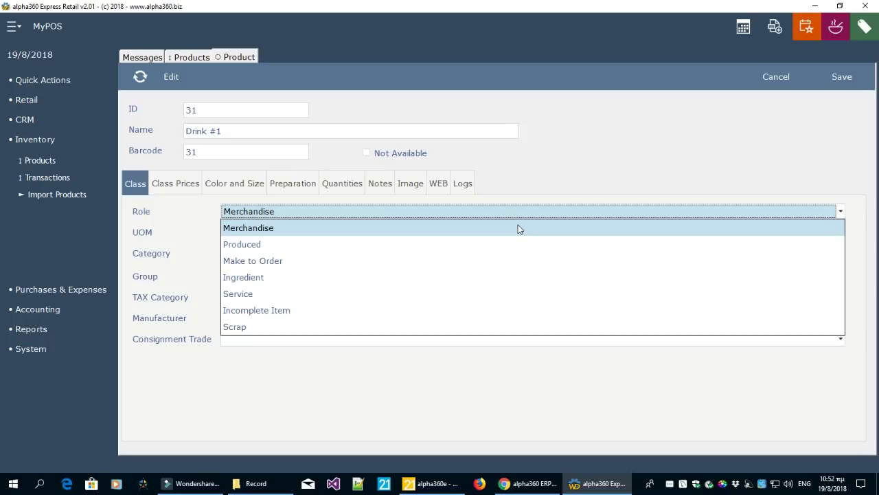
pyautogui.click(534, 224)
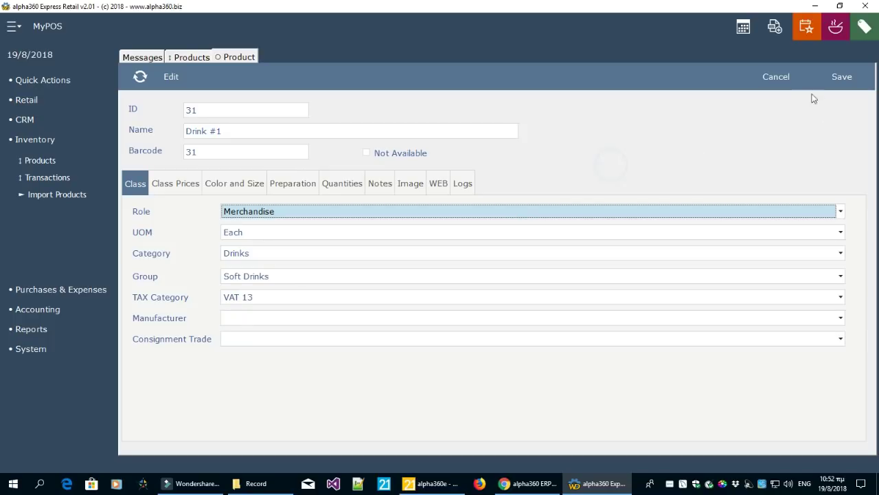
pyautogui.click(788, 82)
pyautogui.click(303, 162)
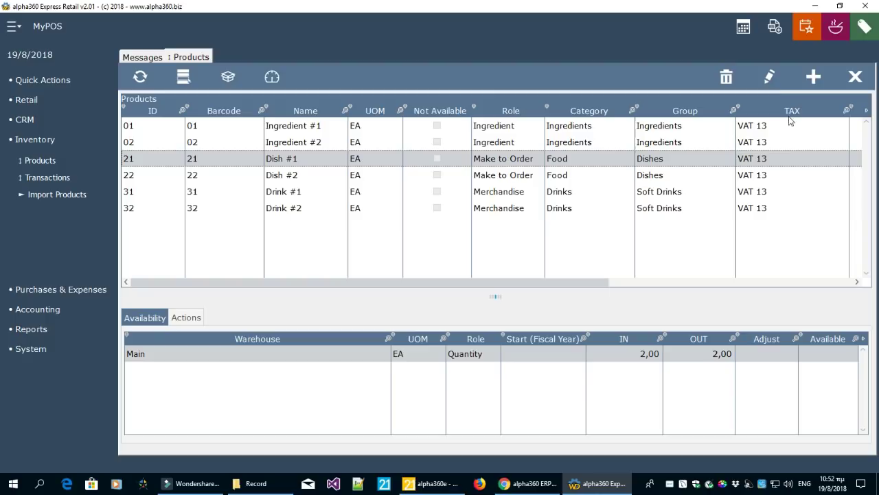
# Open Dish #1, confirm its Make to Order role and inspect its ID, name and barcode
pyautogui.doubleClick(454, 166)
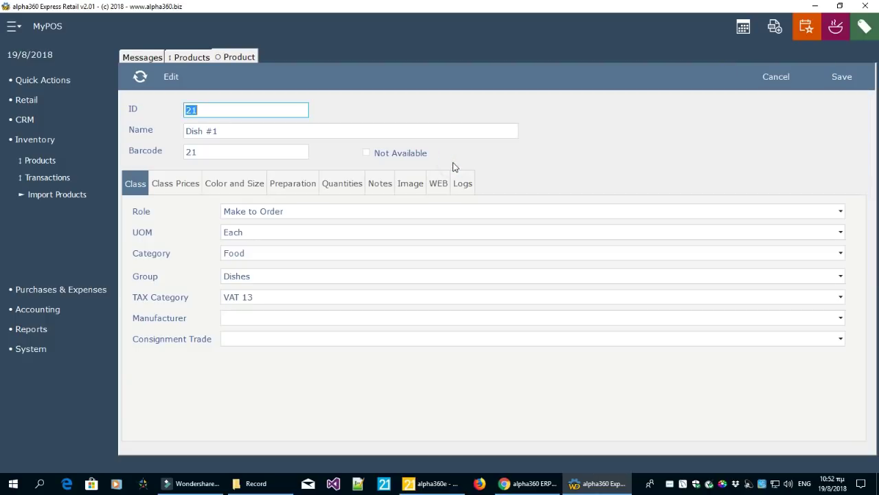
pyautogui.click(310, 213)
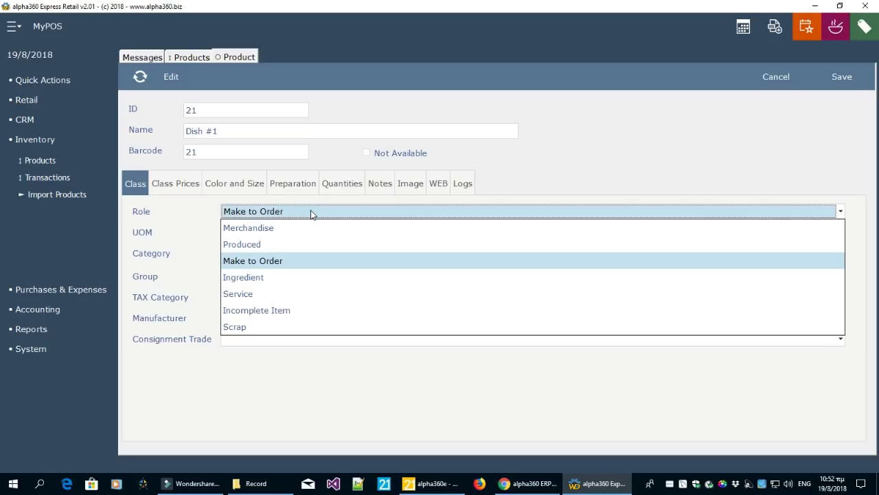
pyautogui.click(537, 157)
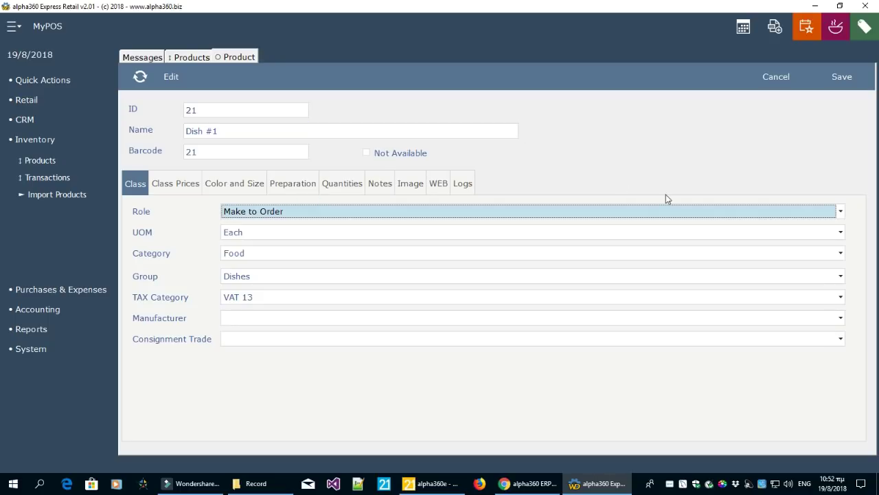
pyautogui.click(238, 111)
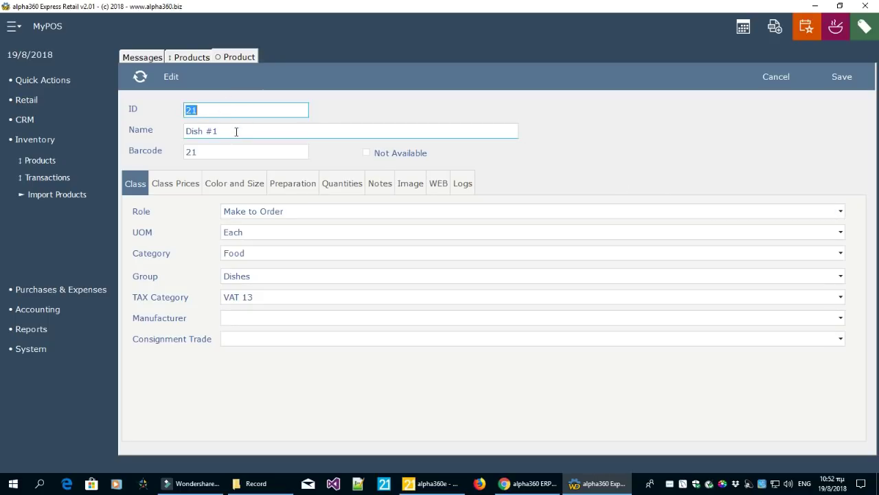
pyautogui.click(236, 131)
pyautogui.click(232, 150)
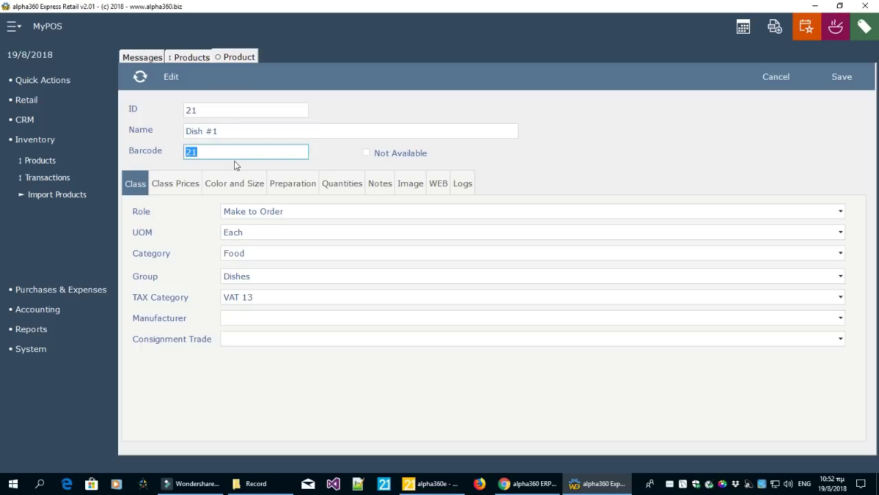
pyautogui.click(226, 108)
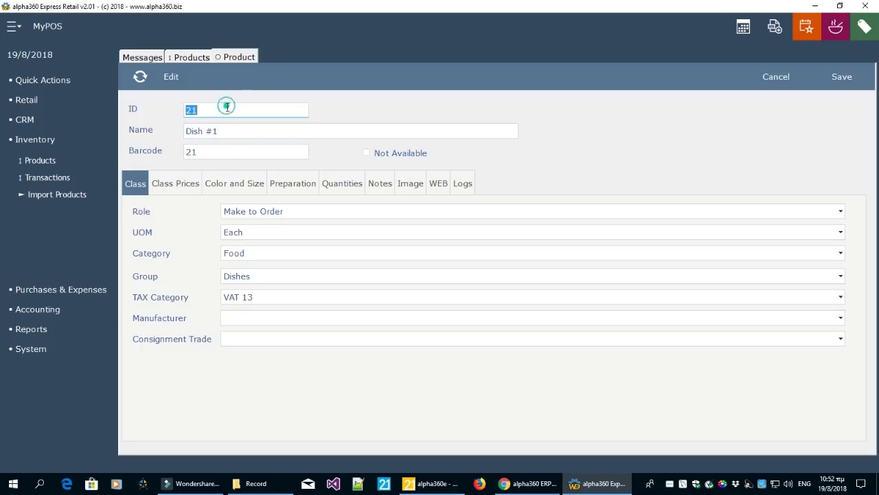
pyautogui.click(222, 152)
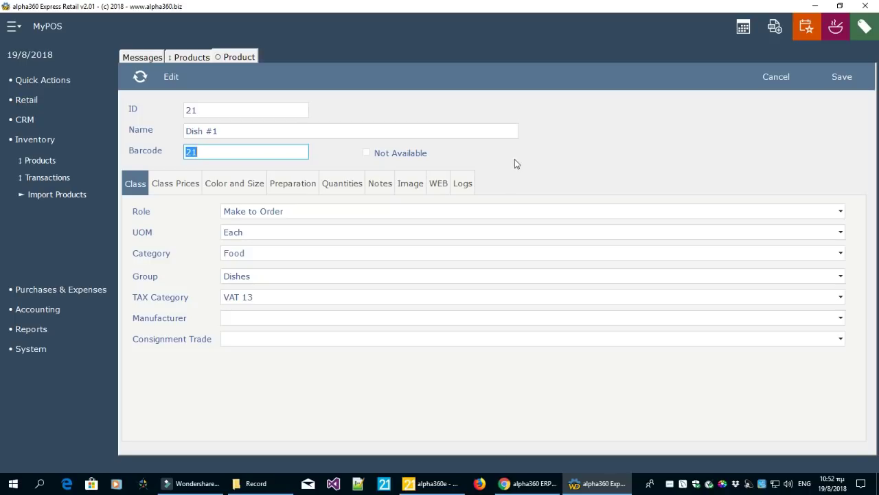
pyautogui.click(219, 112)
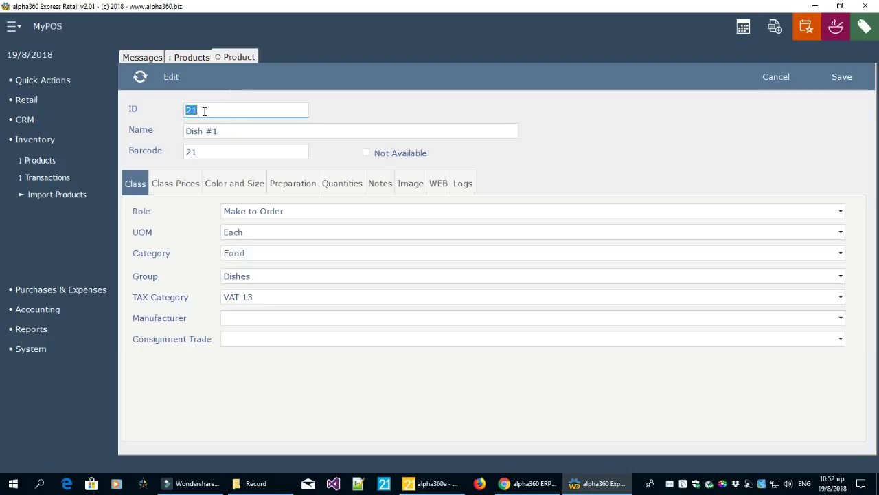
pyautogui.click(204, 152)
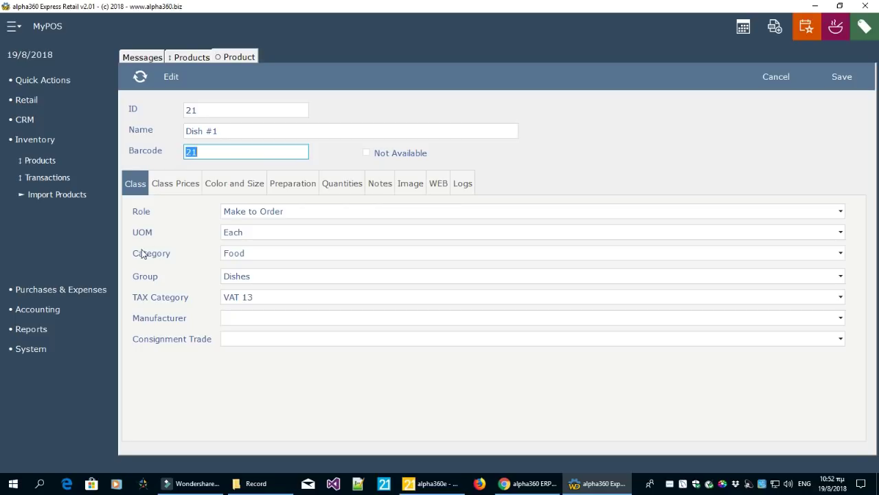
# Confirm Dish #1's unit Each, category Food, group Dishes and tax VAT 13
pyautogui.click(244, 233)
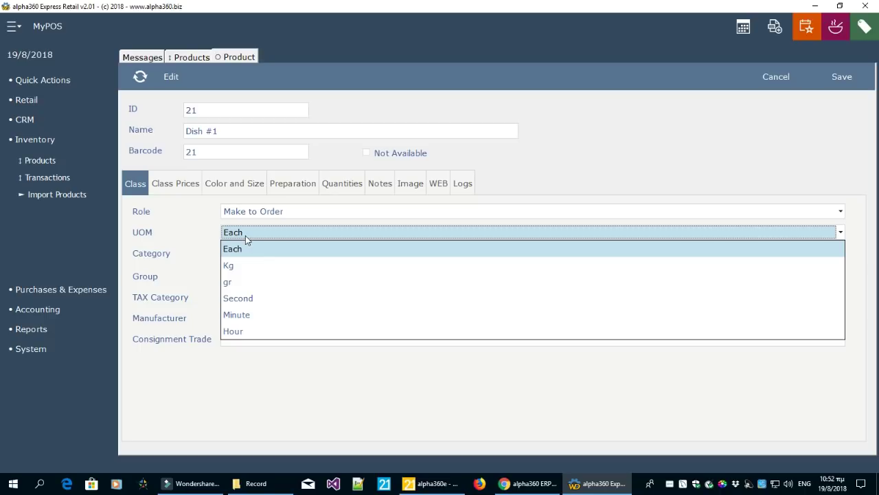
pyautogui.click(585, 168)
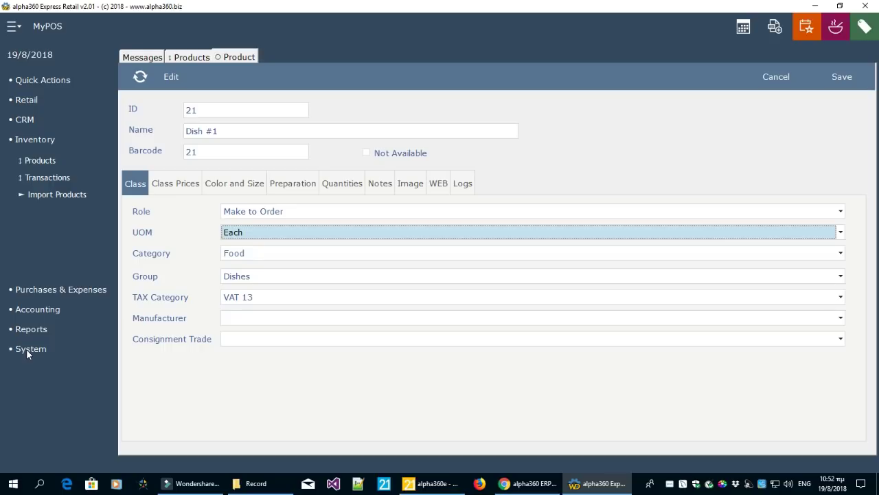
pyautogui.click(237, 254)
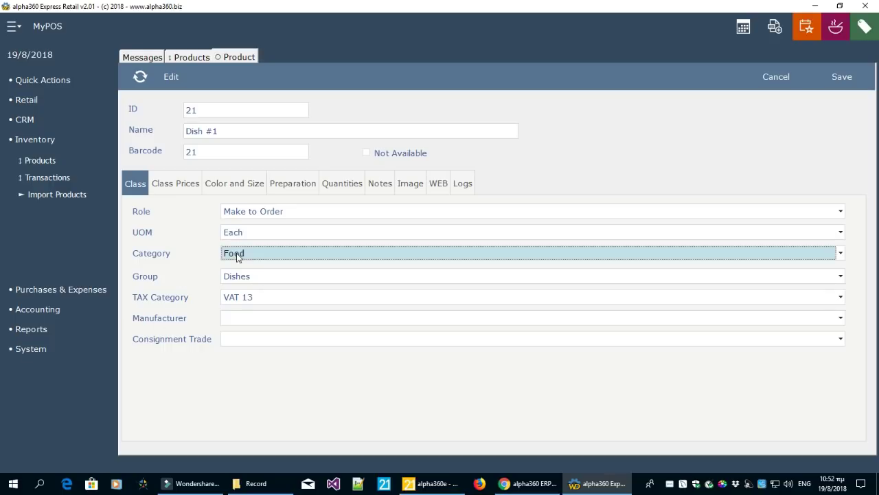
pyautogui.click(708, 163)
pyautogui.click(296, 278)
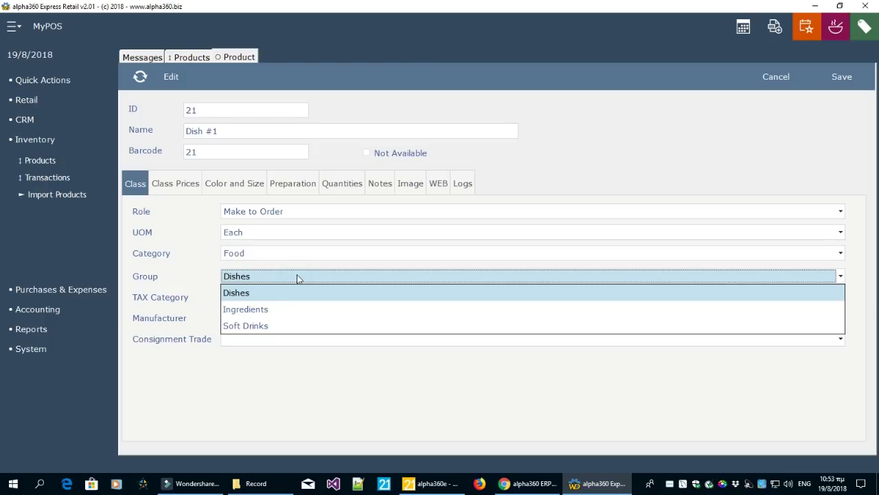
pyautogui.click(701, 121)
pyautogui.click(315, 296)
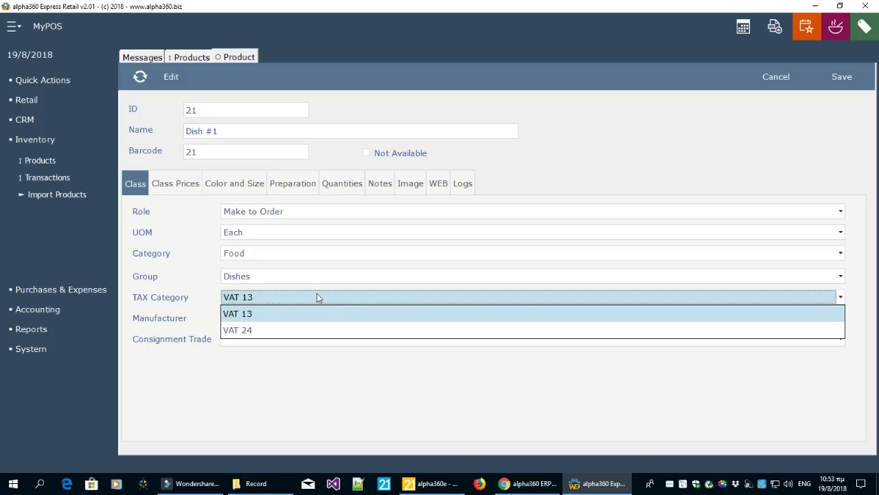
pyautogui.click(585, 146)
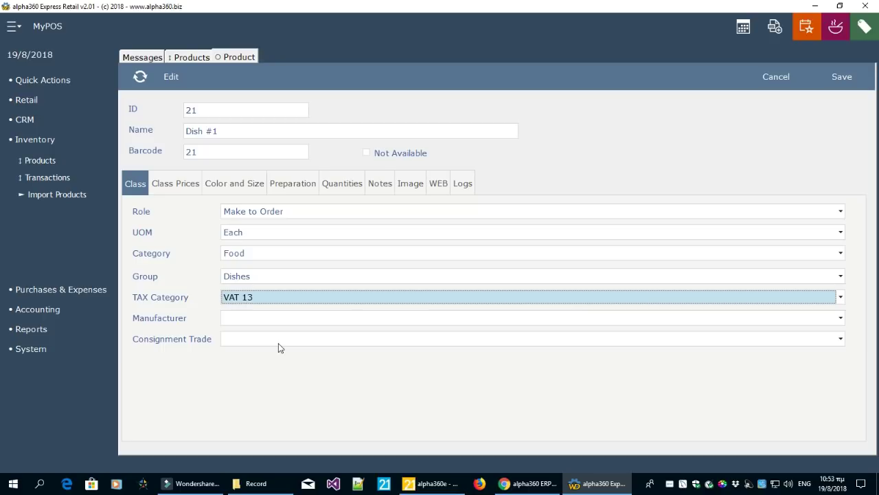
pyautogui.click(193, 186)
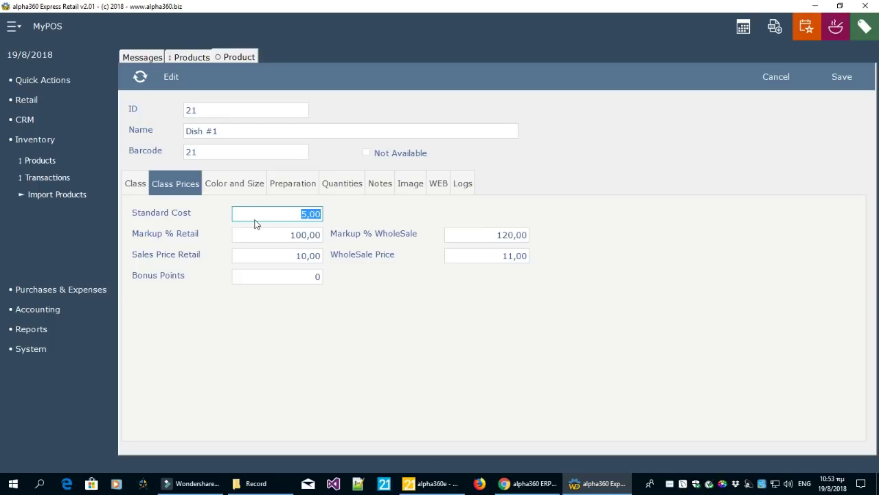
# Review Dish #1's retail and wholesale markups, then show its blank Color and Size settings
pyautogui.click(306, 234)
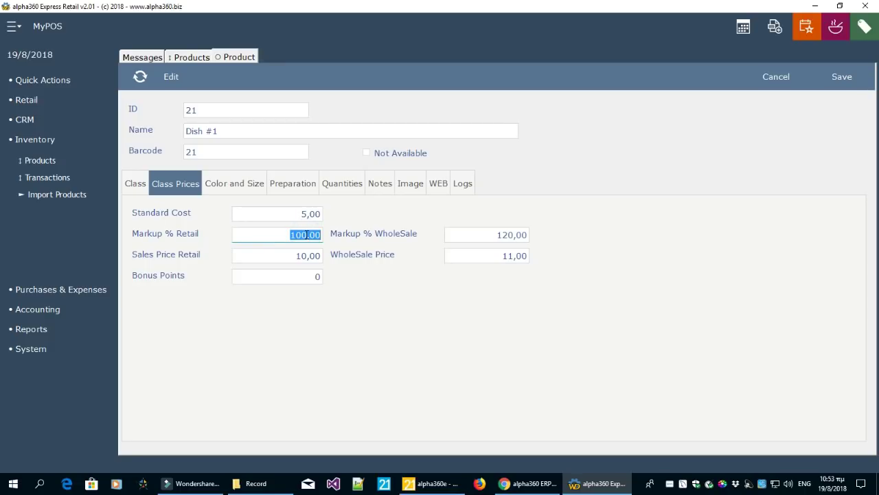
pyautogui.click(515, 235)
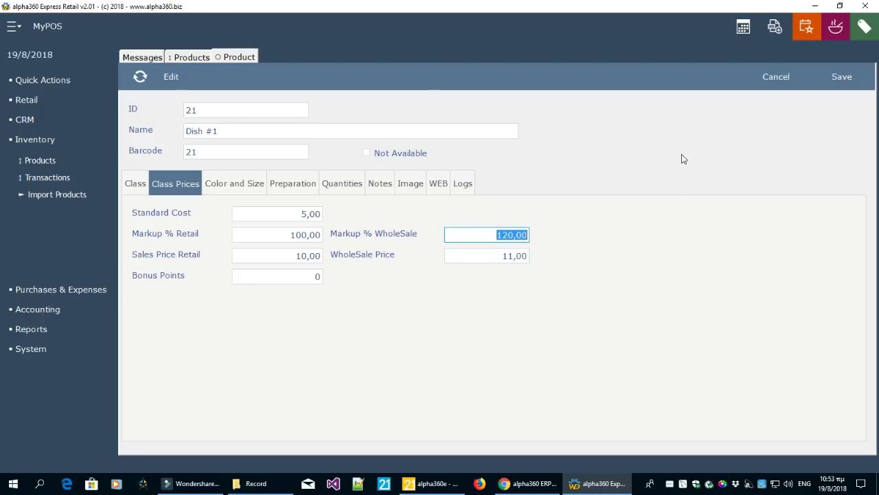
pyautogui.click(244, 187)
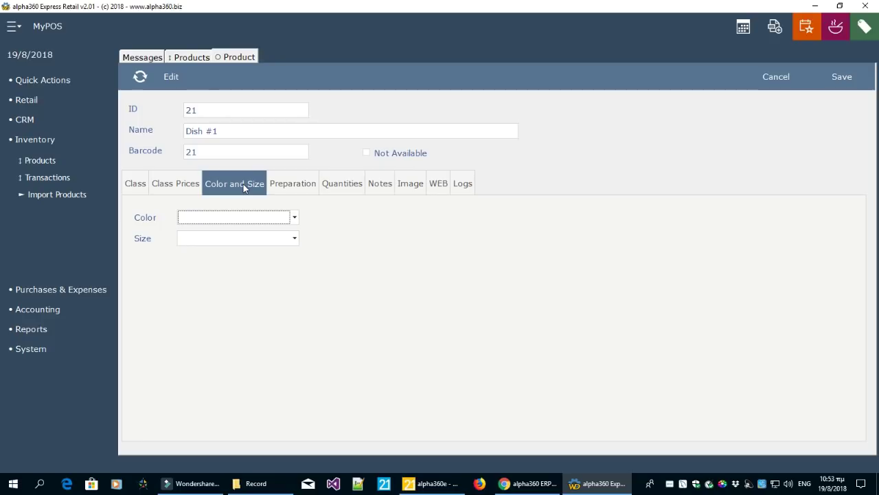
# Keep Kitchen as Dish #1's preparation working area
pyautogui.click(299, 189)
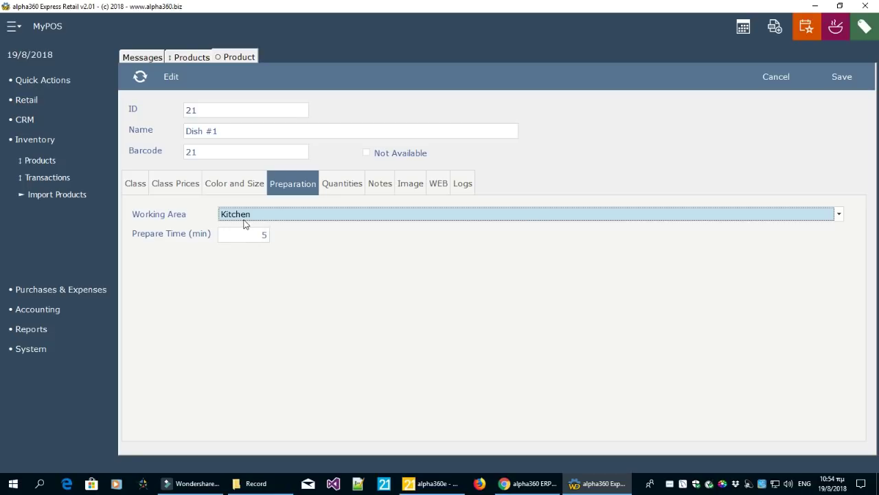
pyautogui.click(247, 217)
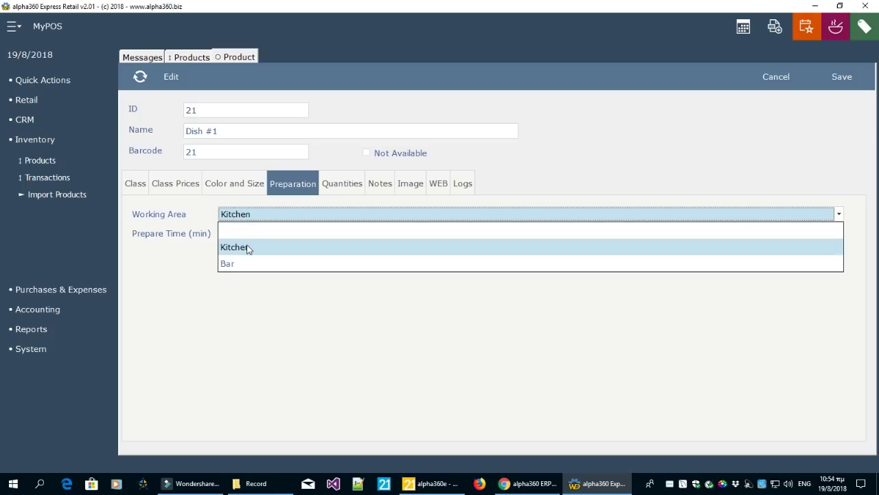
pyautogui.click(247, 248)
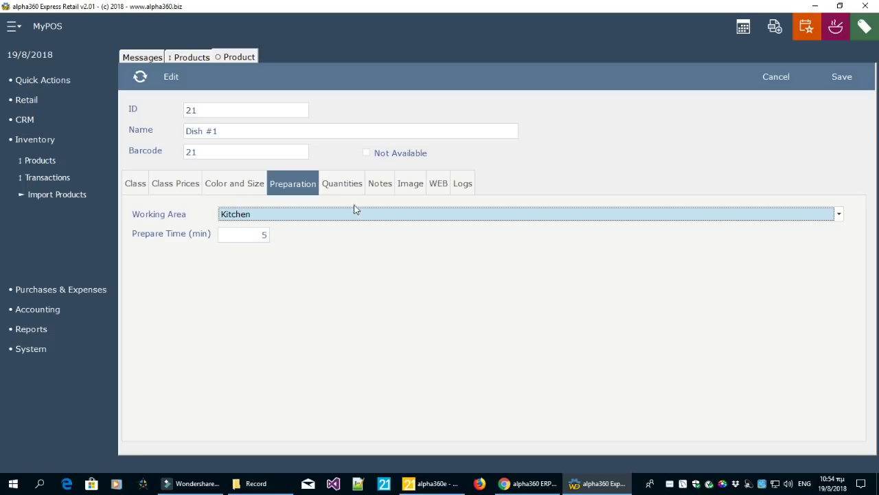
# Review Dish #1's Quantities, Notes, Image, WEB and Logs tabs, then cancel the form unsaved
pyautogui.click(347, 187)
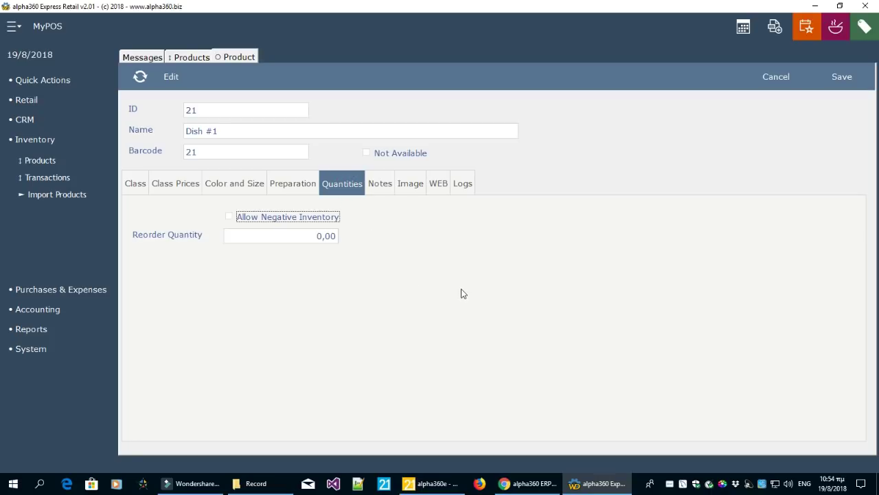
pyautogui.click(385, 191)
pyautogui.click(409, 187)
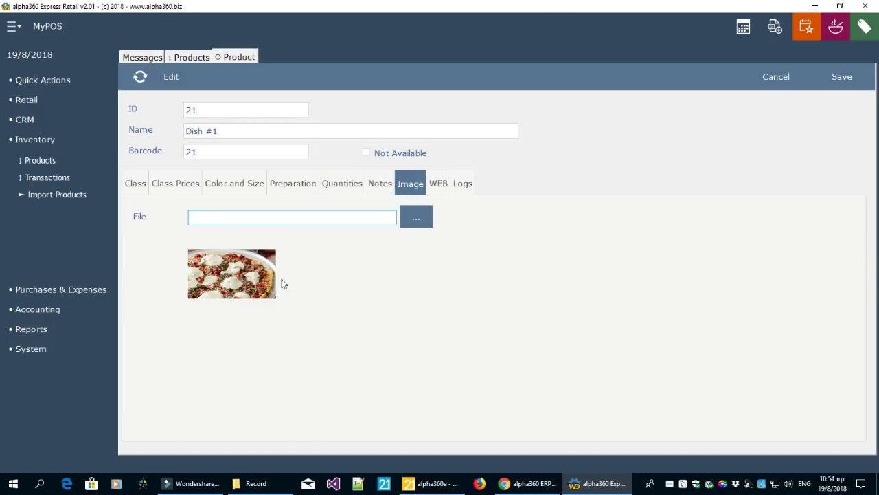
pyautogui.click(436, 184)
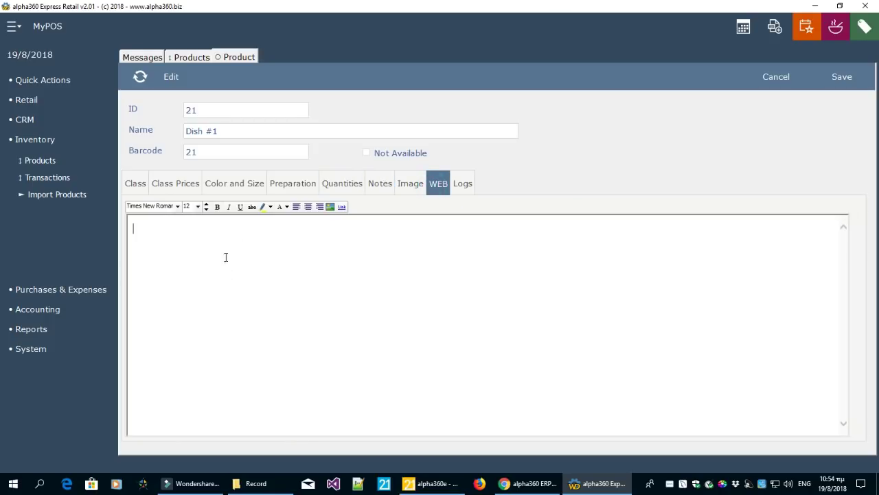
pyautogui.click(462, 185)
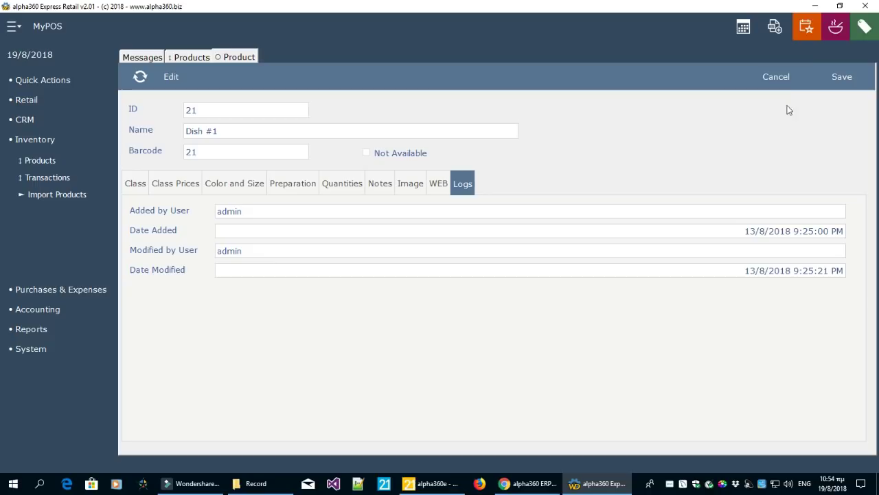
pyautogui.click(783, 86)
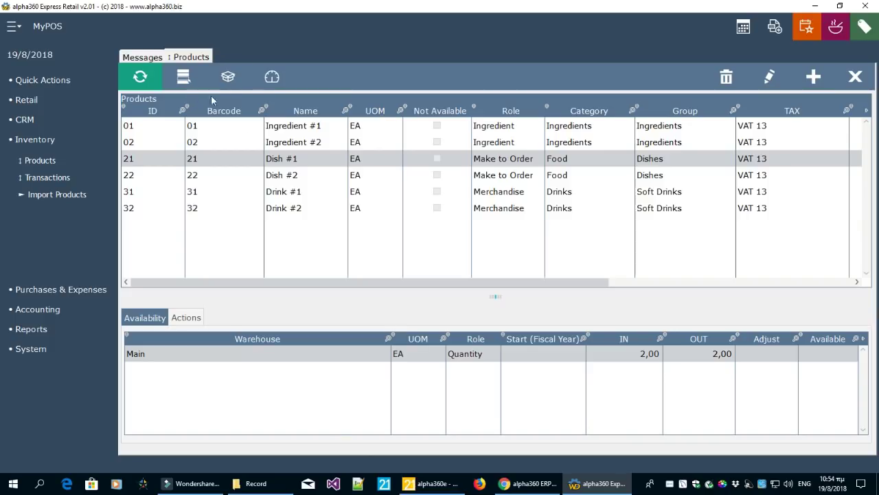
# Select Dish #2 in the Products list and show its empty ingredients page
pyautogui.click(228, 79)
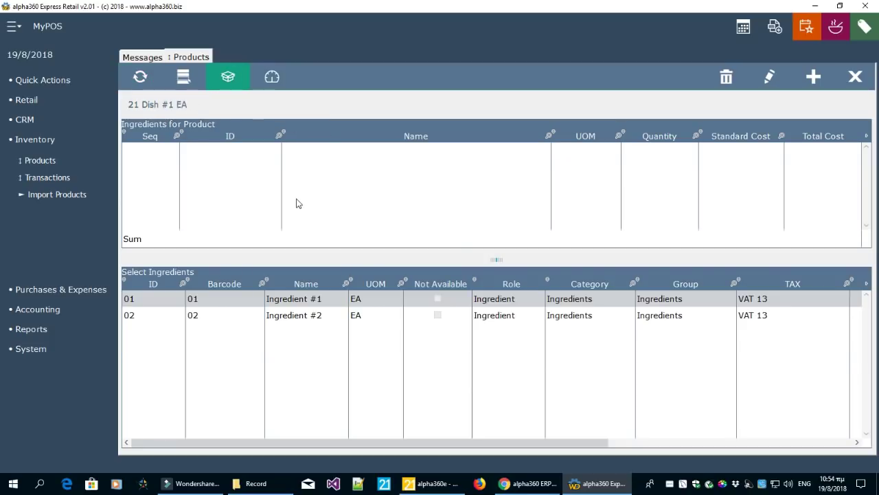
pyautogui.click(183, 77)
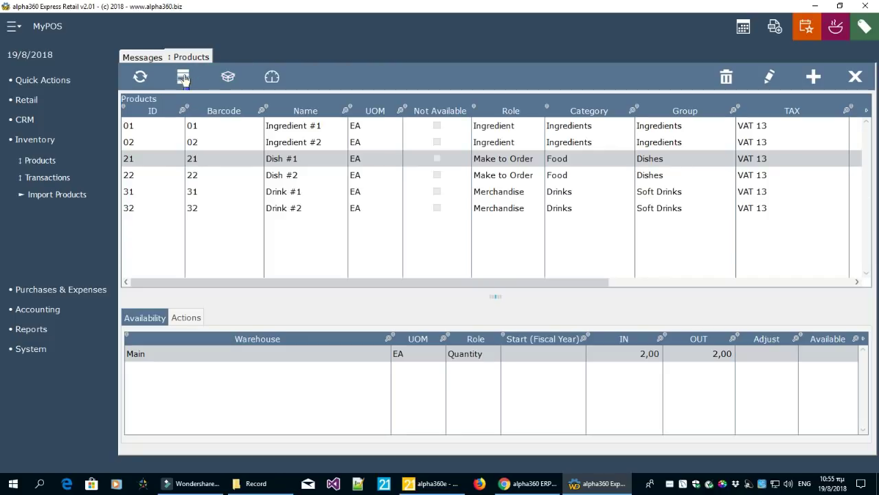
pyautogui.click(222, 176)
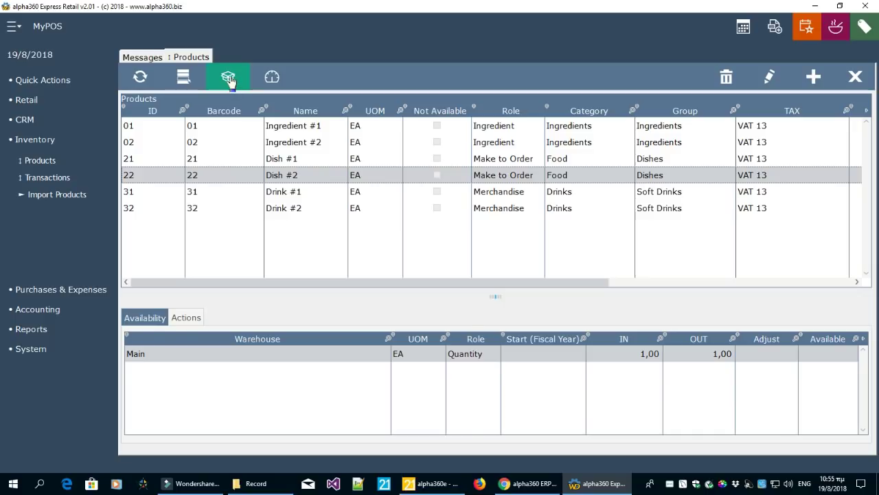
pyautogui.click(228, 77)
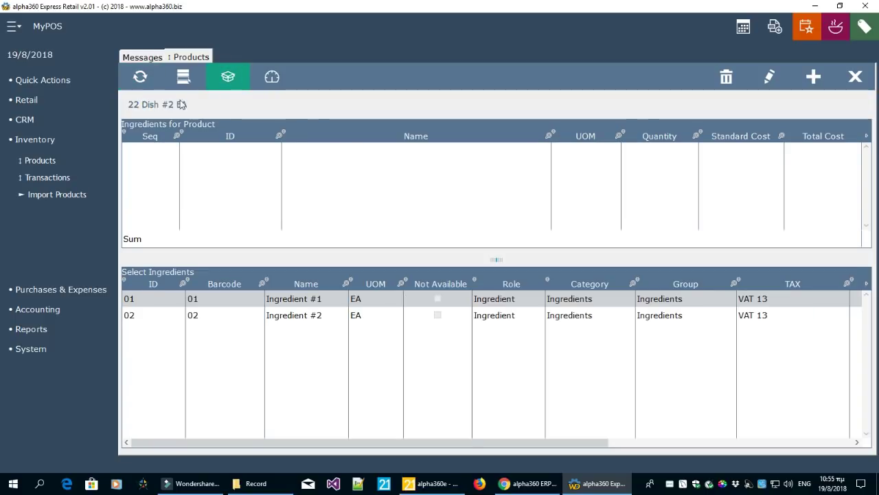
pyautogui.click(182, 77)
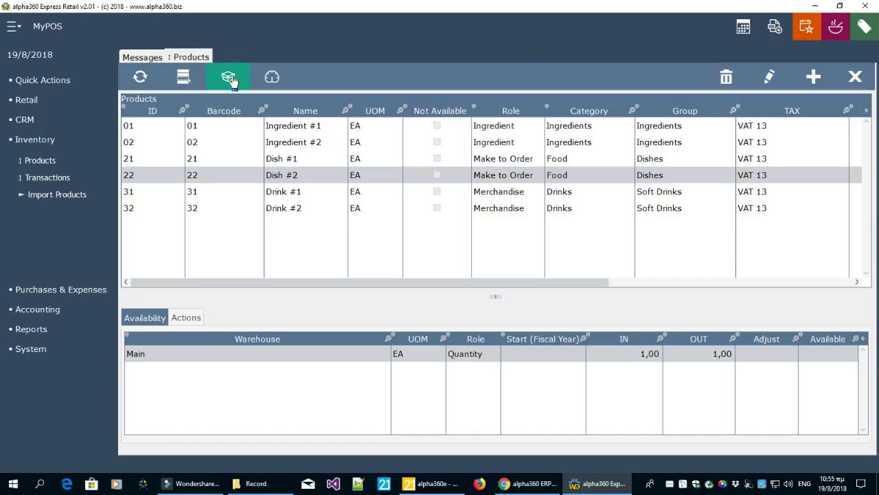
pyautogui.click(229, 78)
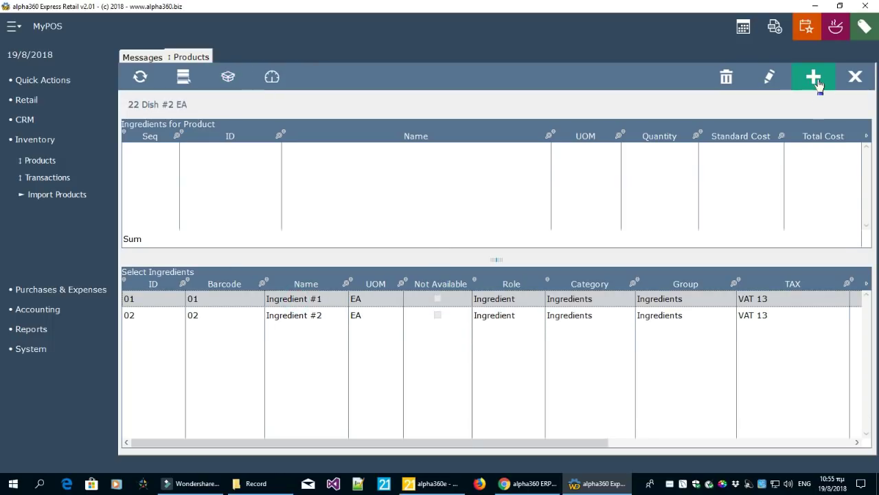
# Add Ingredient #1 to Dish #2's recipe with quantity 1
pyautogui.click(816, 80)
pyautogui.click(676, 154)
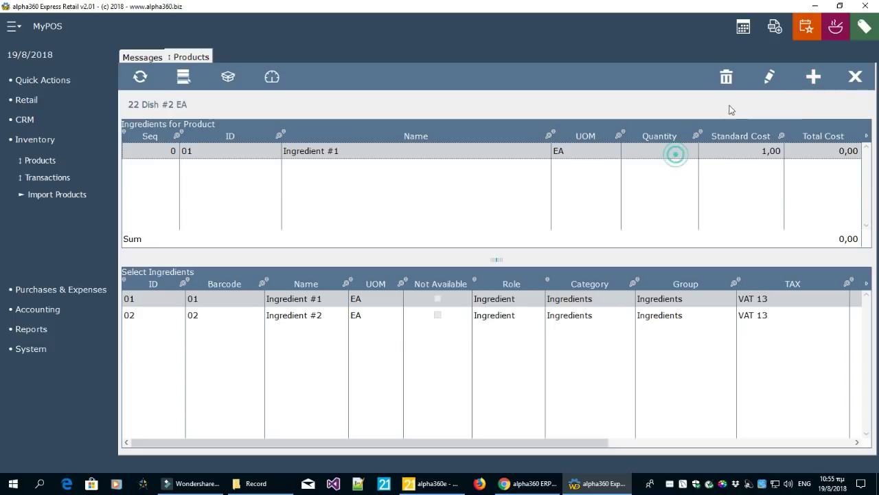
pyautogui.click(770, 79)
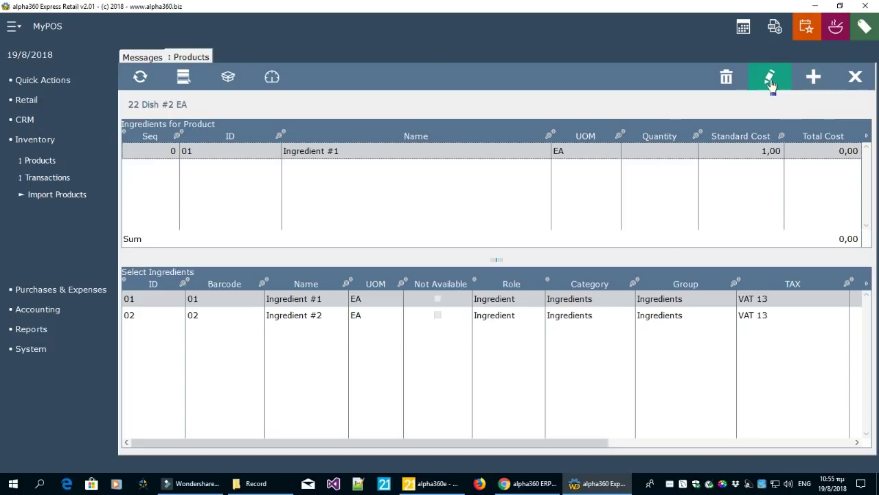
pyautogui.click(651, 152)
pyautogui.click(664, 151)
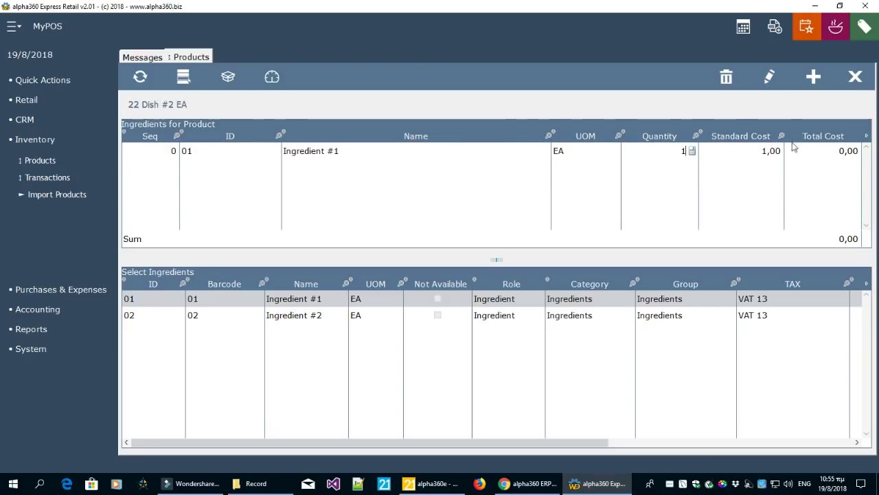
pyautogui.click(710, 189)
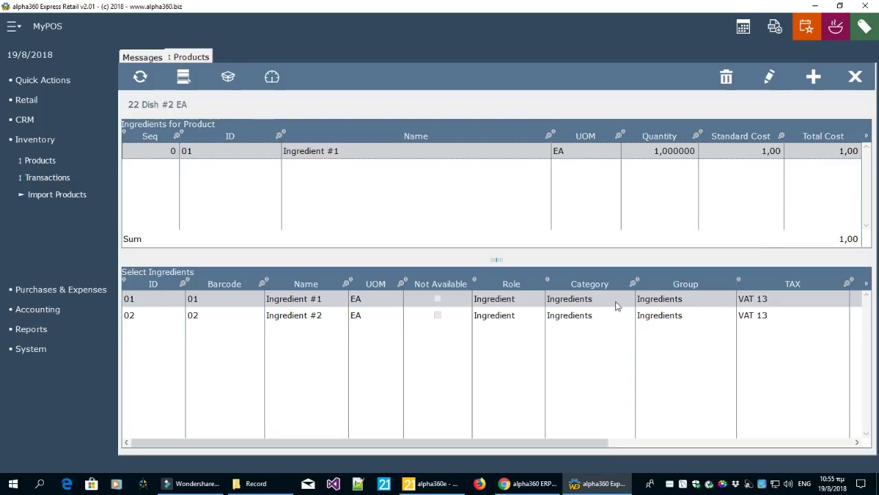
# Add Ingredient #2 with quantity 2, then select Dish #1 back on the Products list
pyautogui.click(579, 316)
pyautogui.click(813, 78)
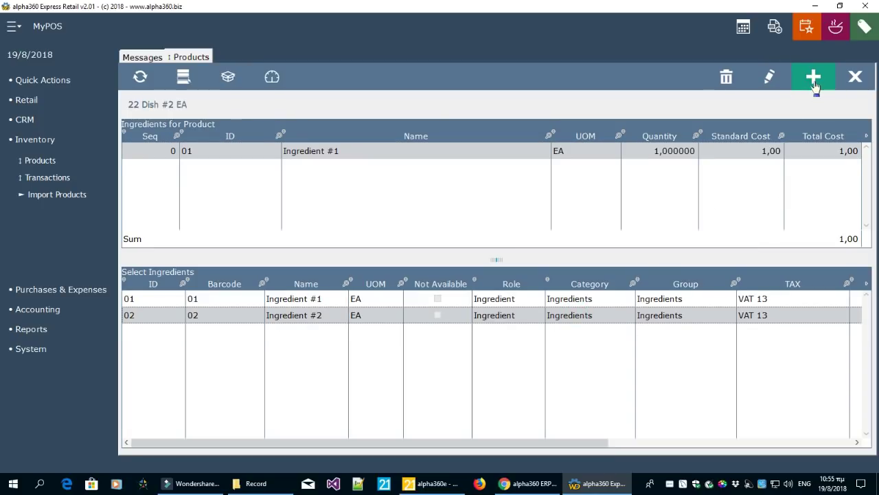
pyautogui.click(662, 175)
pyautogui.click(661, 173)
pyautogui.write('2')
pyautogui.click(660, 203)
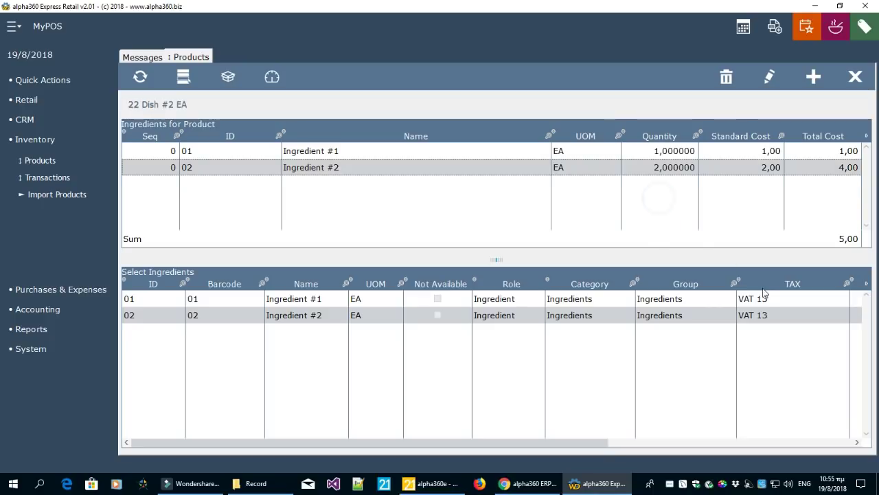
pyautogui.click(682, 153)
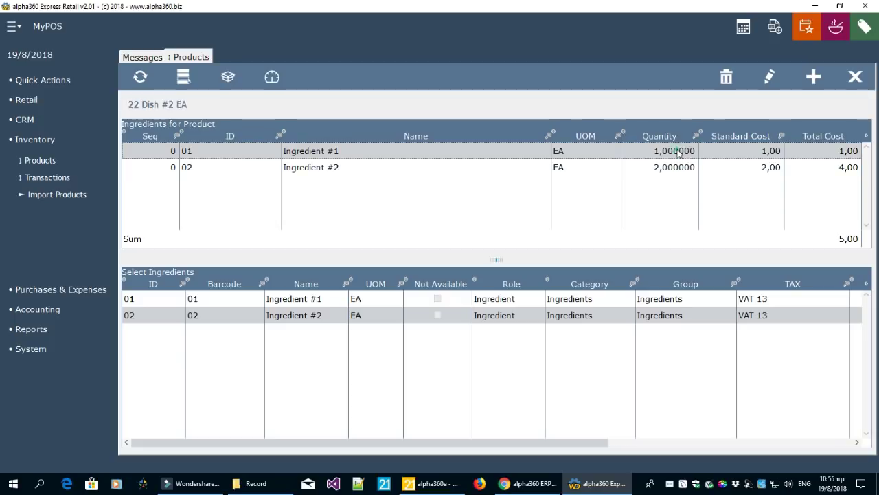
pyautogui.click(673, 151)
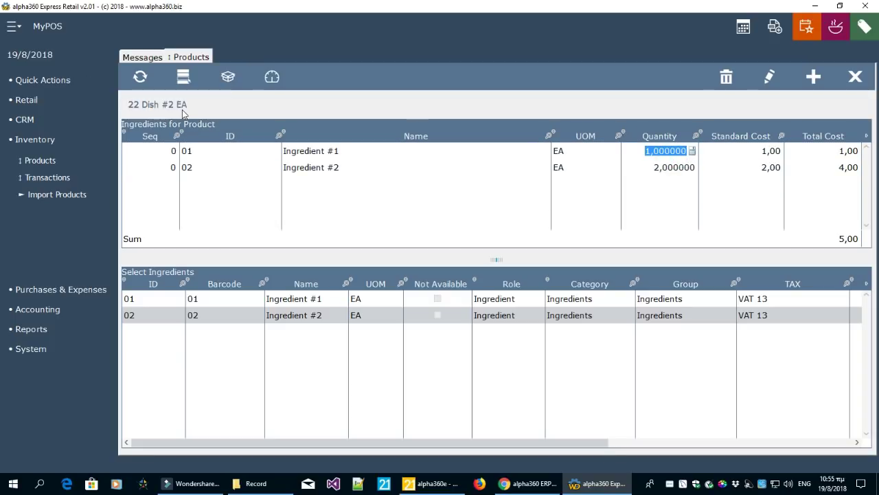
pyautogui.click(183, 76)
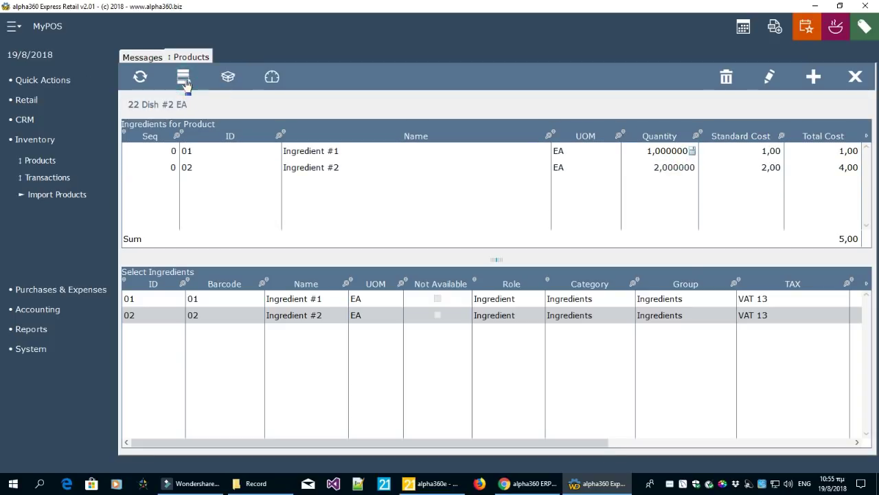
pyautogui.click(281, 160)
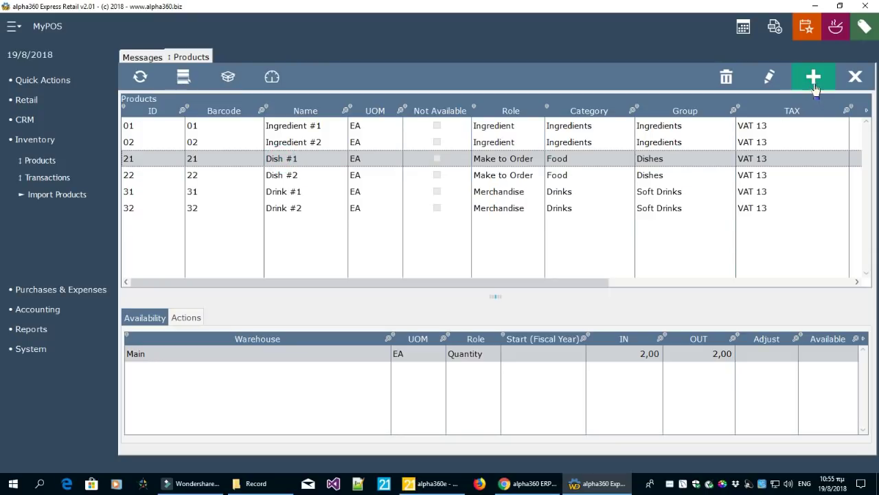
# Add Ingredient #1 to Dish #1's recipe with quantity 3
pyautogui.click(228, 77)
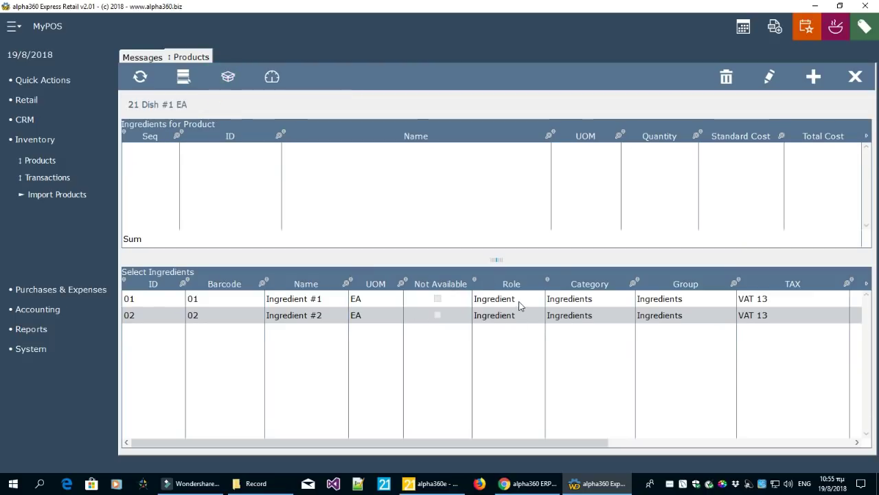
pyautogui.click(520, 305)
pyautogui.click(813, 76)
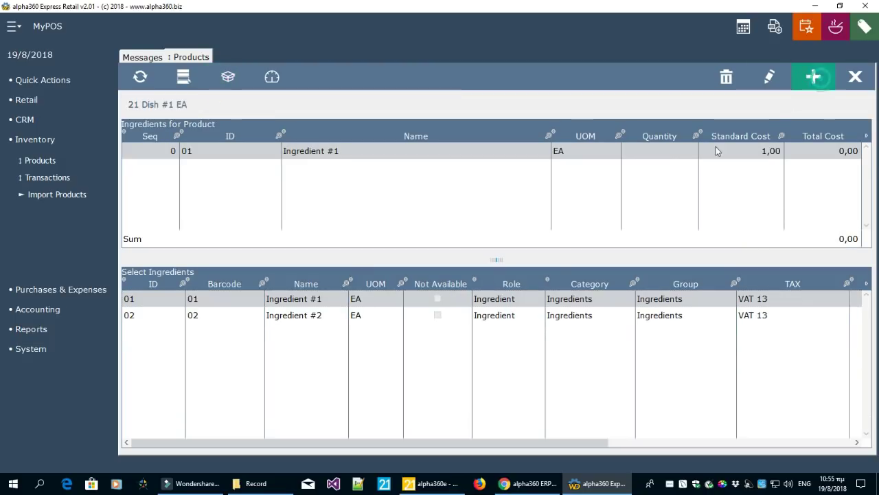
pyautogui.click(668, 147)
pyautogui.write('3')
pyautogui.click(630, 186)
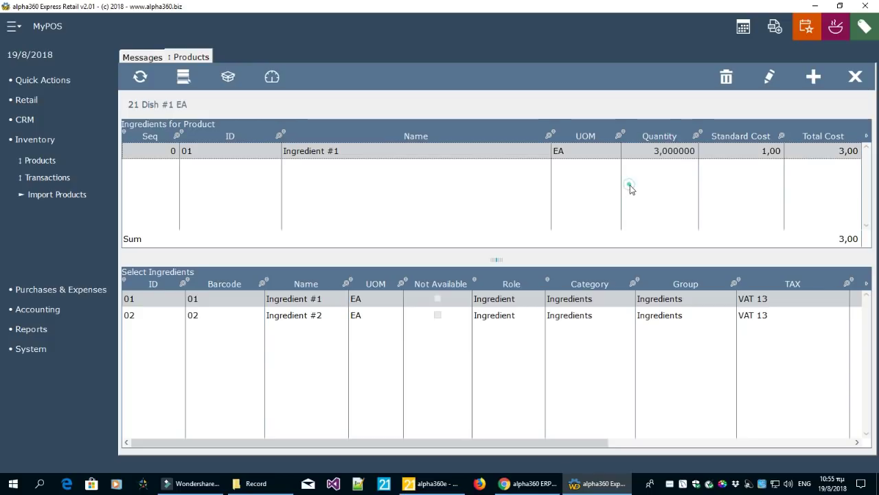
# Add Ingredient #2 to Dish #1's recipe with quantity 1,234
pyautogui.click(605, 315)
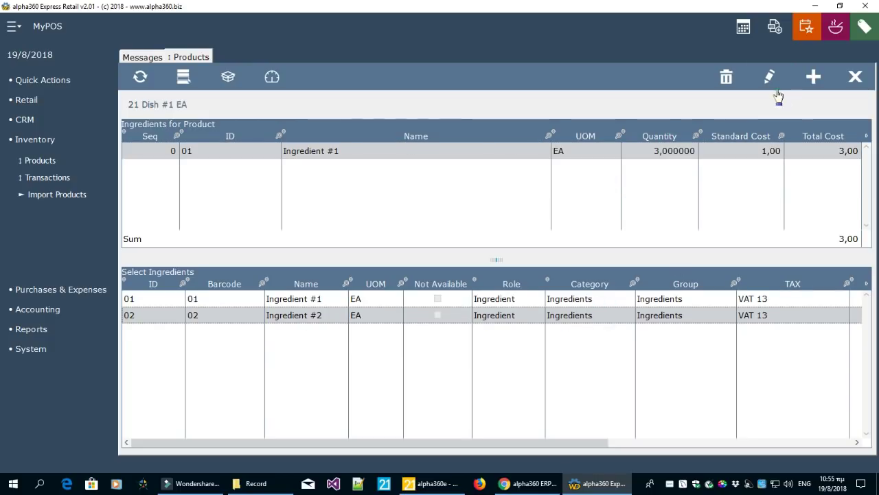
pyautogui.click(814, 76)
pyautogui.click(673, 171)
pyautogui.write('1,234')
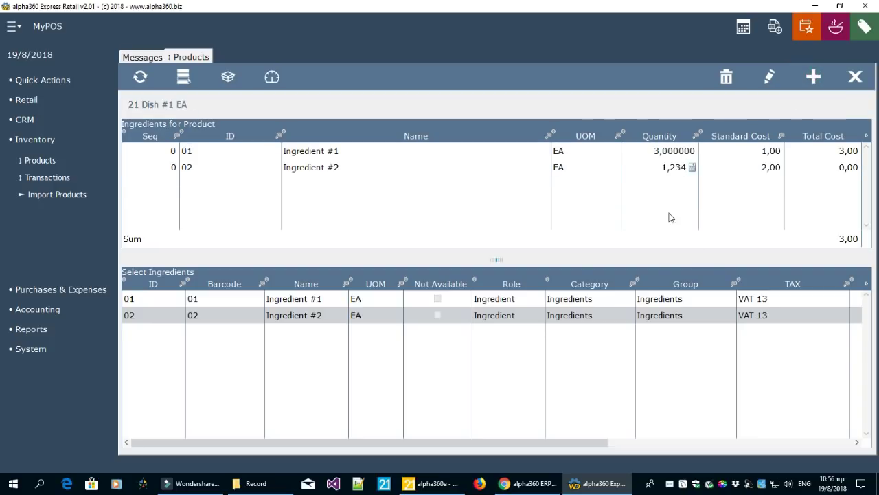
pyautogui.click(663, 214)
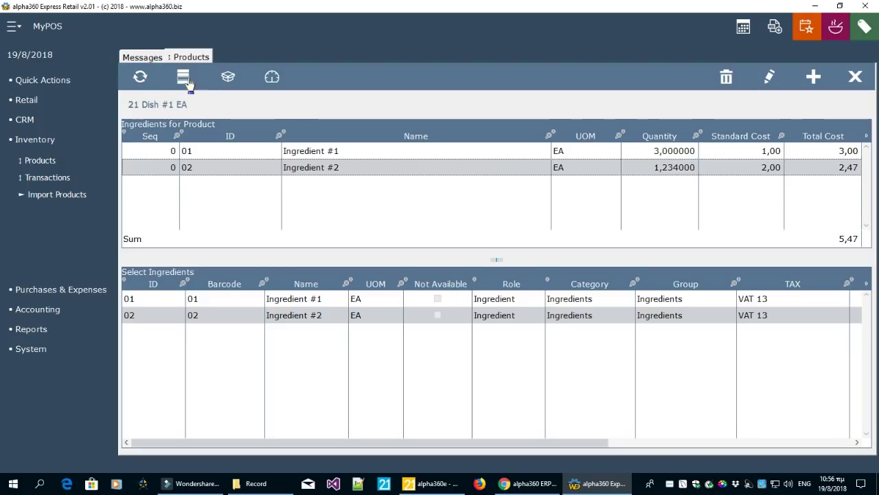
# Give Ingredient #1 sequence 1 and Ingredient #2 sequence 2 in Dish #1's recipe
pyautogui.doubleClick(161, 153)
pyautogui.write('1')
pyautogui.doubleClick(158, 169)
pyautogui.write('2')
pyautogui.click(157, 190)
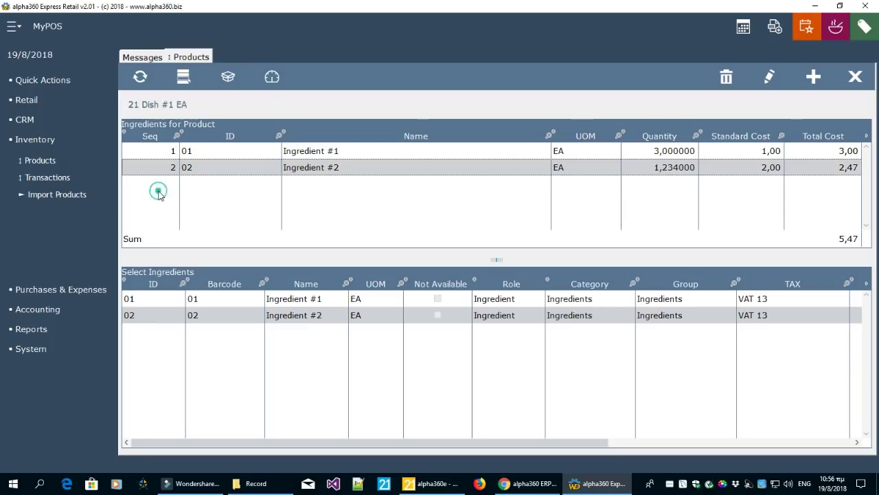
pyautogui.click(676, 151)
pyautogui.click(678, 168)
pyautogui.click(678, 151)
pyautogui.click(674, 167)
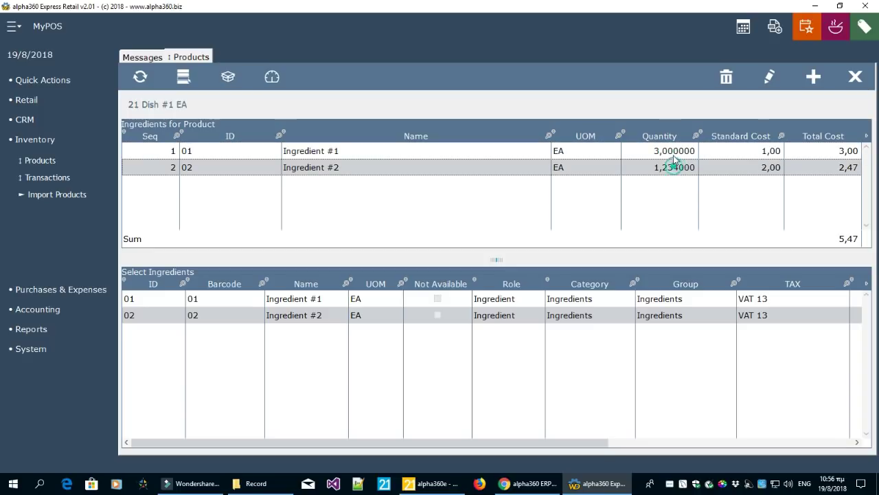
pyautogui.click(675, 151)
pyautogui.click(674, 167)
pyautogui.click(675, 151)
pyautogui.click(674, 167)
pyautogui.click(674, 151)
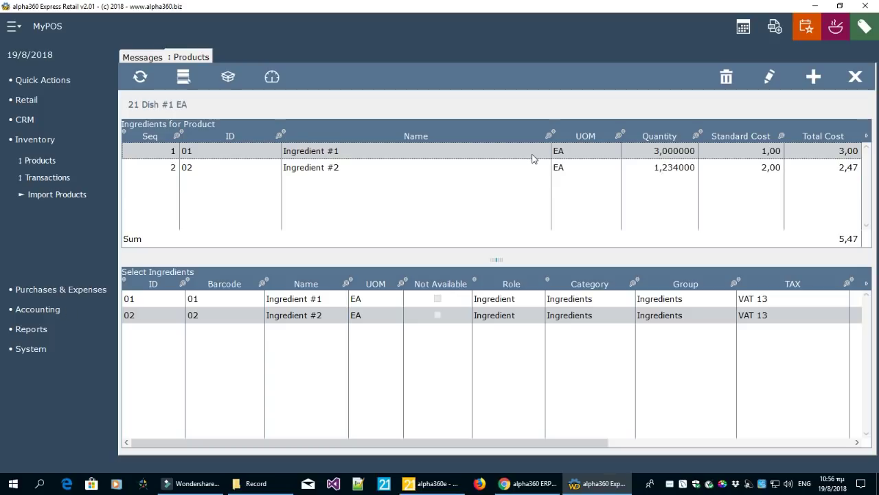
# Back on the Products list, compare the availability of Dish #1 and Dish #2
pyautogui.click(187, 86)
pyautogui.click(295, 171)
pyautogui.click(289, 159)
pyautogui.click(290, 173)
pyautogui.click(294, 158)
pyautogui.click(295, 172)
pyautogui.click(295, 162)
pyautogui.click(291, 179)
pyautogui.click(292, 161)
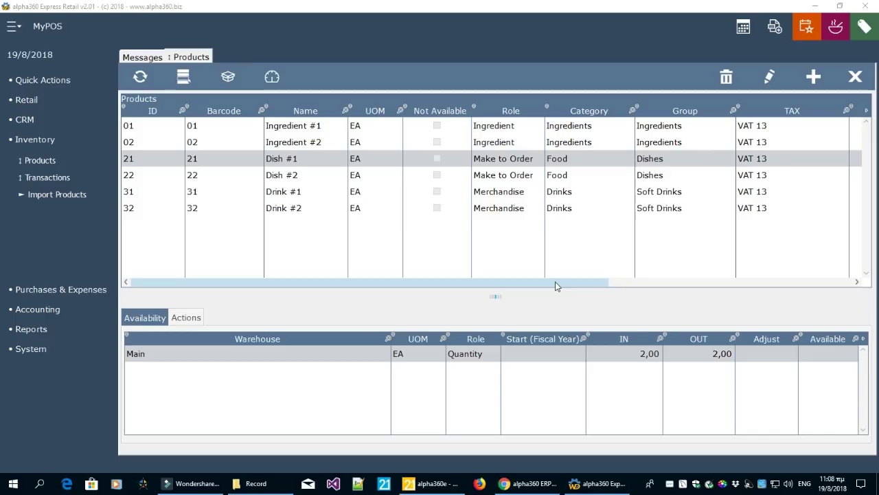
# Add a new product, getting a blank form defaulting to Merchandise, Each, Food, Dishes, VAT 13
pyautogui.click(809, 86)
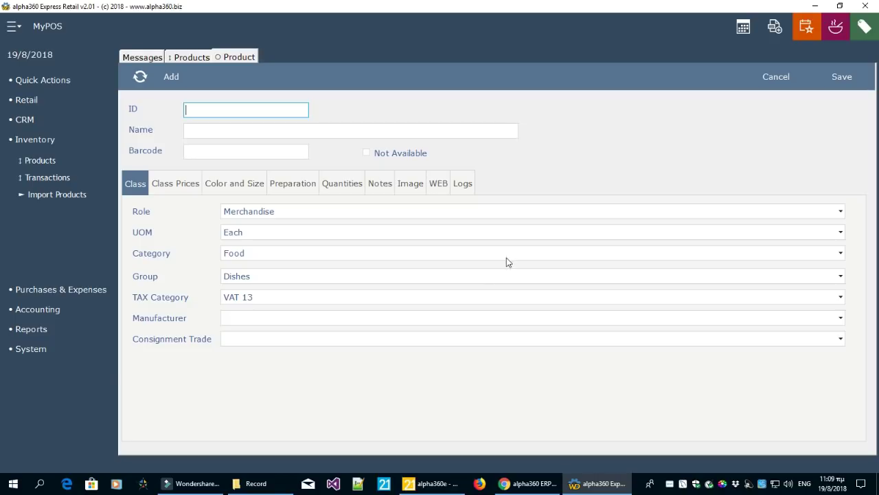
# Enter ID 33, name 'Drink #3' and barcode 33 for the new product
pyautogui.click(34, 350)
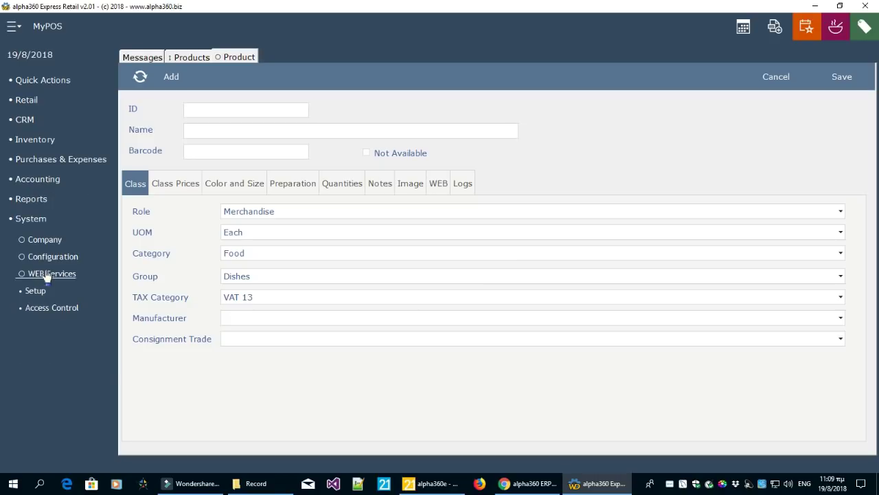
pyautogui.click(294, 108)
pyautogui.write('33')
pyautogui.press('Tab')
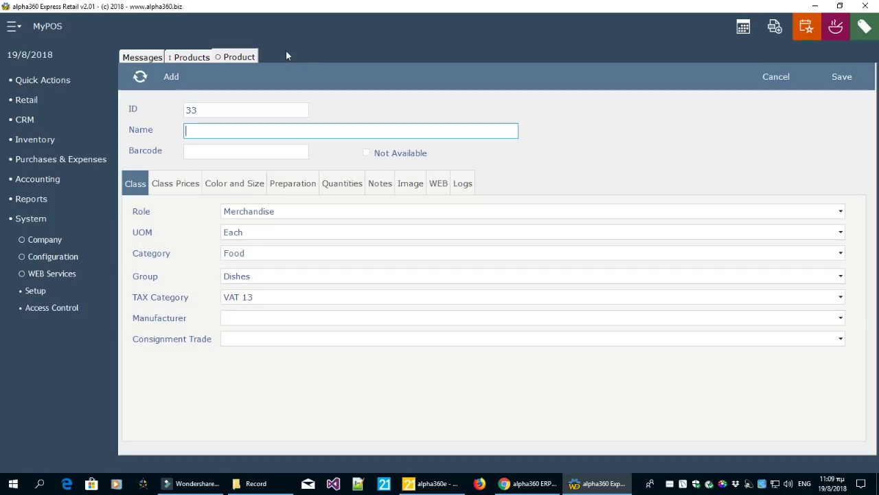
pyautogui.write('Drink #3')
pyautogui.press('Tab')
pyautogui.write('33')
pyautogui.press('Tab')
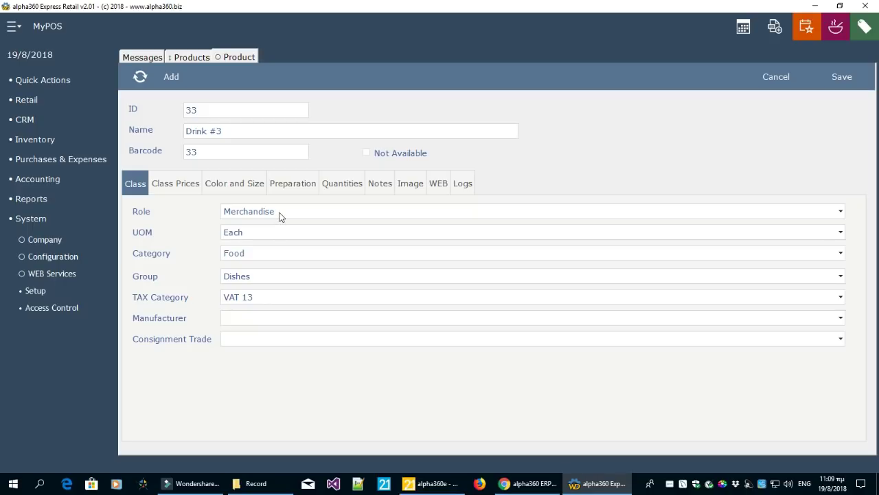
# Set role Merchandise, category Drinks, group Soft Drinks and tax category VAT 13
pyautogui.click(280, 214)
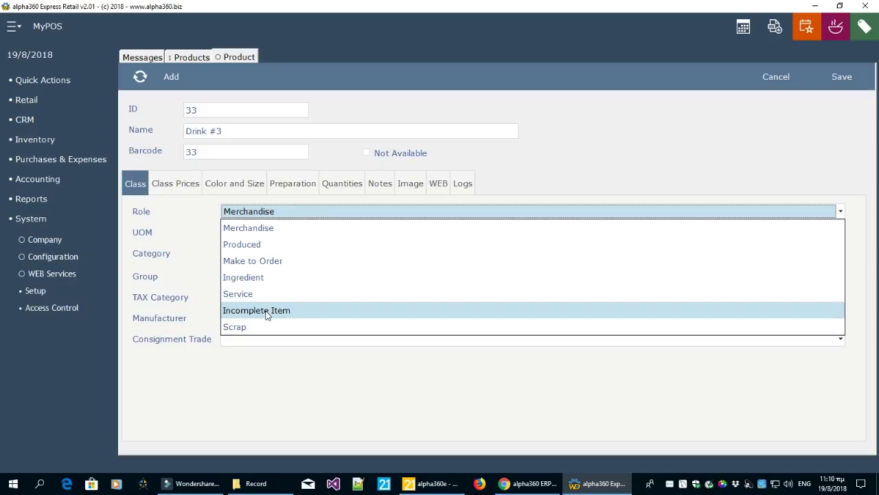
pyautogui.click(287, 233)
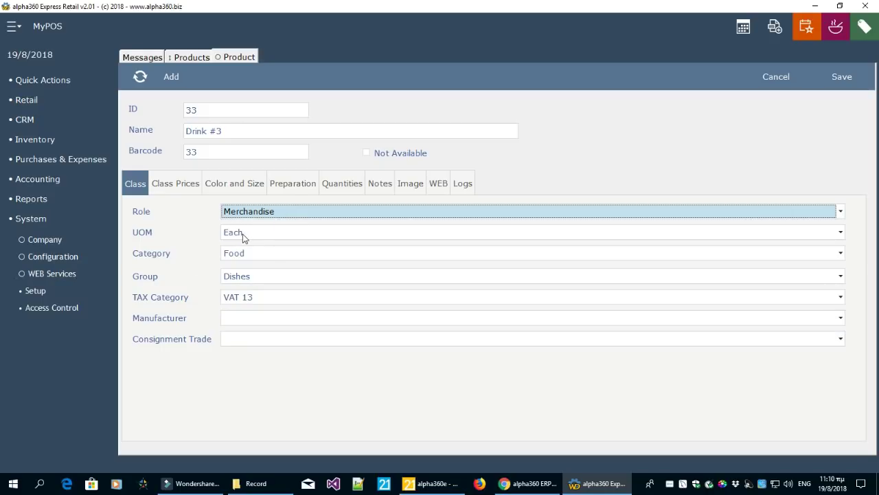
pyautogui.click(243, 252)
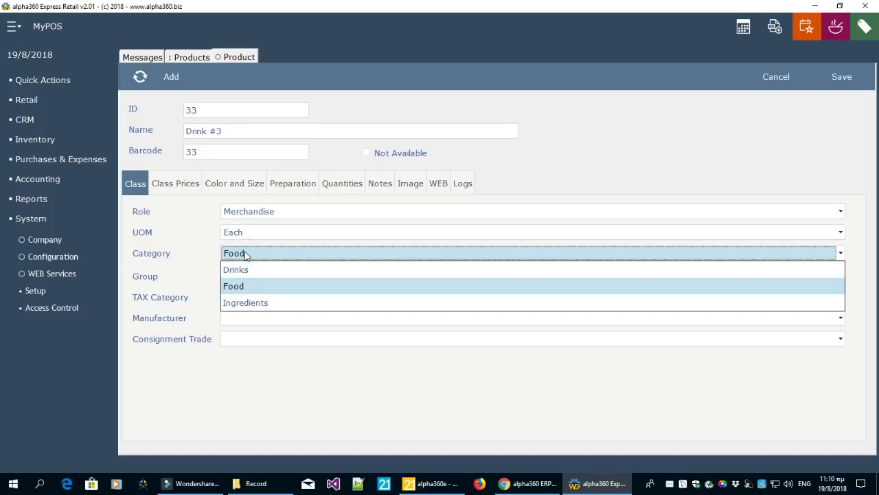
pyautogui.click(236, 270)
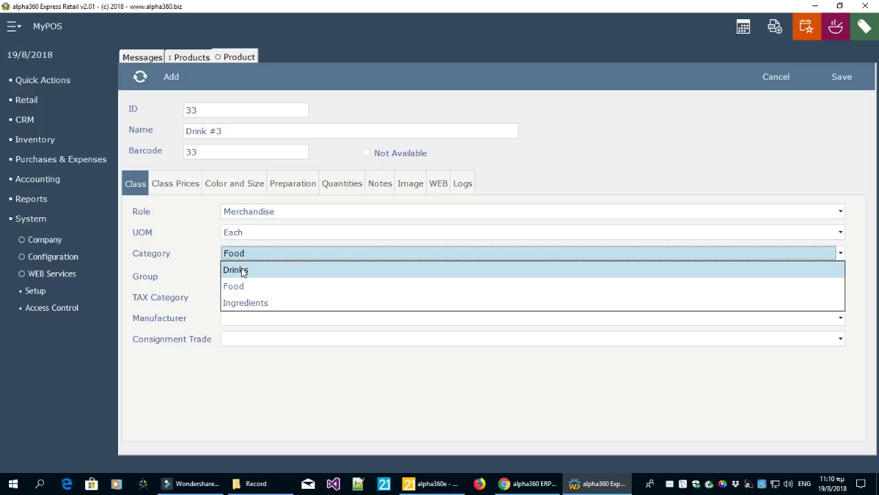
pyautogui.click(241, 271)
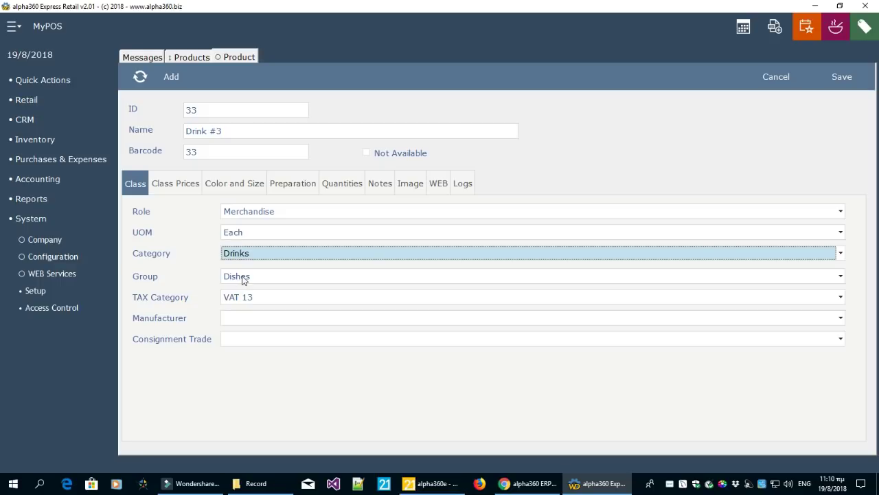
pyautogui.click(240, 279)
pyautogui.click(244, 325)
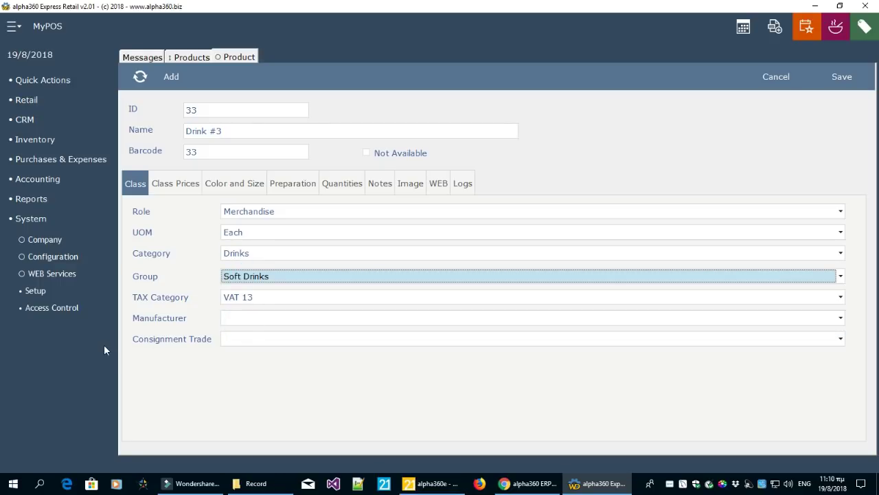
pyautogui.click(240, 298)
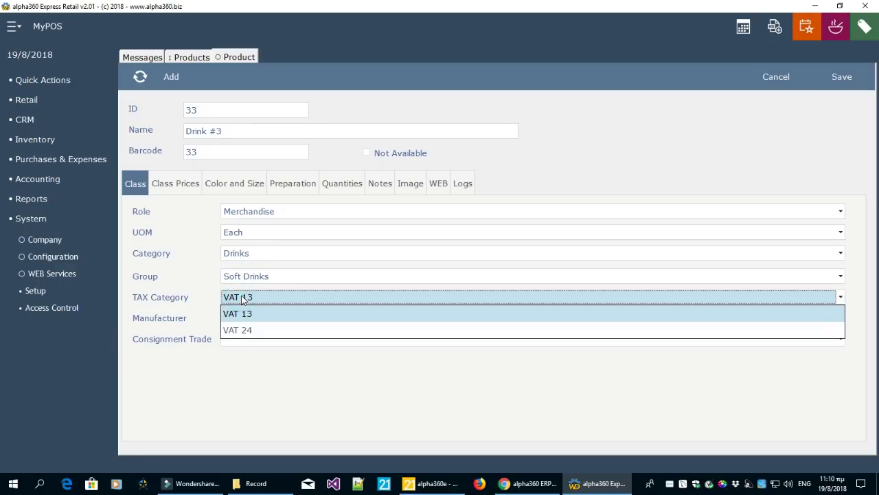
pyautogui.click(242, 313)
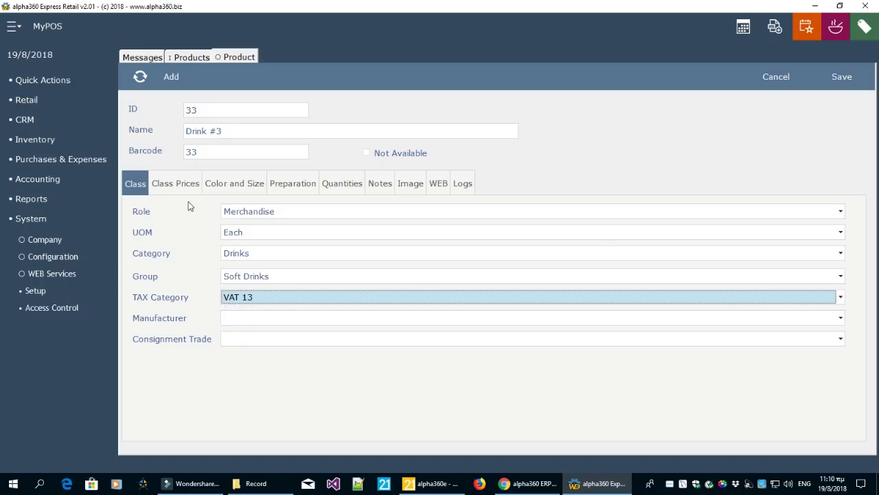
pyautogui.click(187, 191)
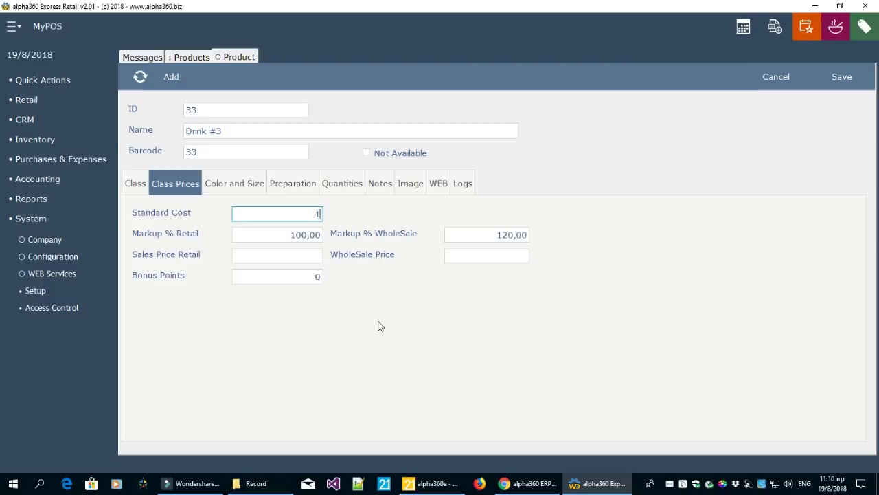
# Set standard cost 1,00, giving retail 2,00 and wholesale 2,20, with 3 bonus points
pyautogui.press('Tab')
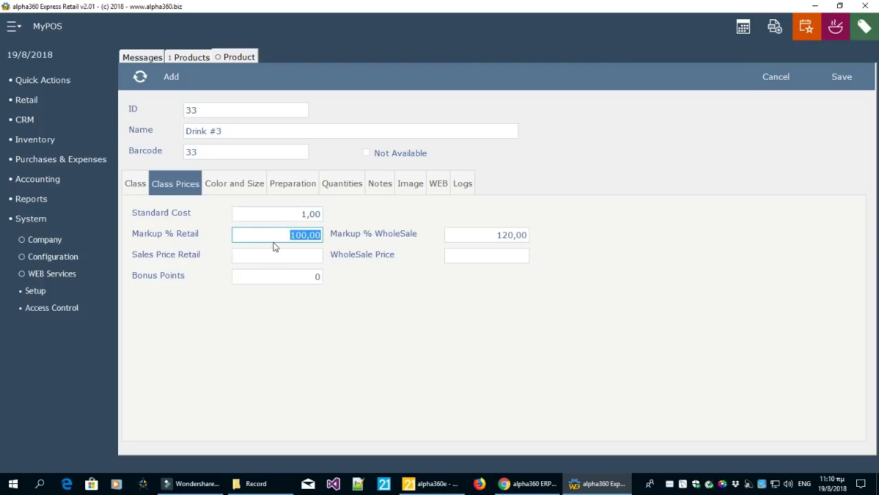
pyautogui.click(310, 215)
pyautogui.click(307, 235)
pyautogui.press('Tab')
pyautogui.press('Tab')
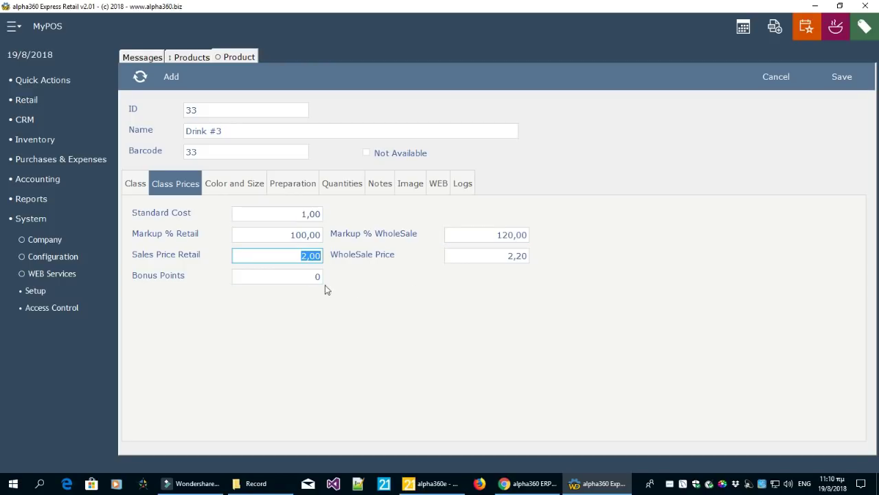
pyautogui.press('Tab')
pyautogui.press('Tab')
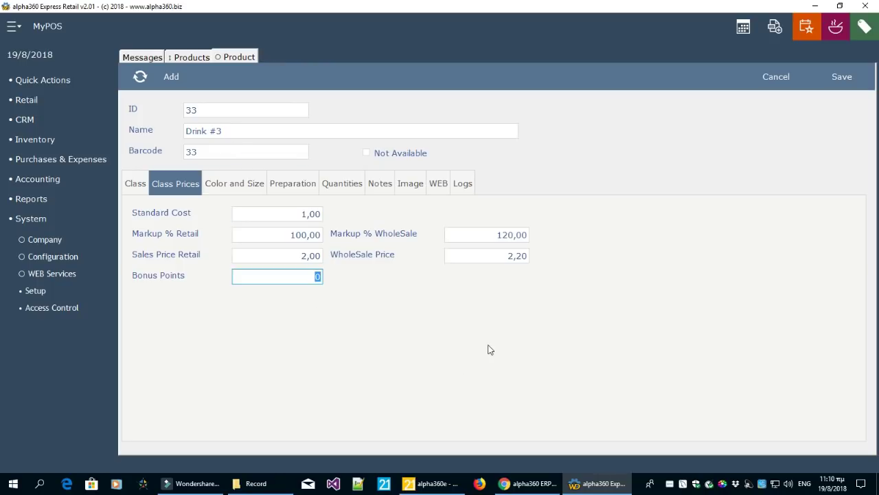
pyautogui.press('Tab')
# Review the Color and Size, Preparation and Quantities tabs, then return to classification fields
pyautogui.click(230, 186)
pyautogui.click(289, 186)
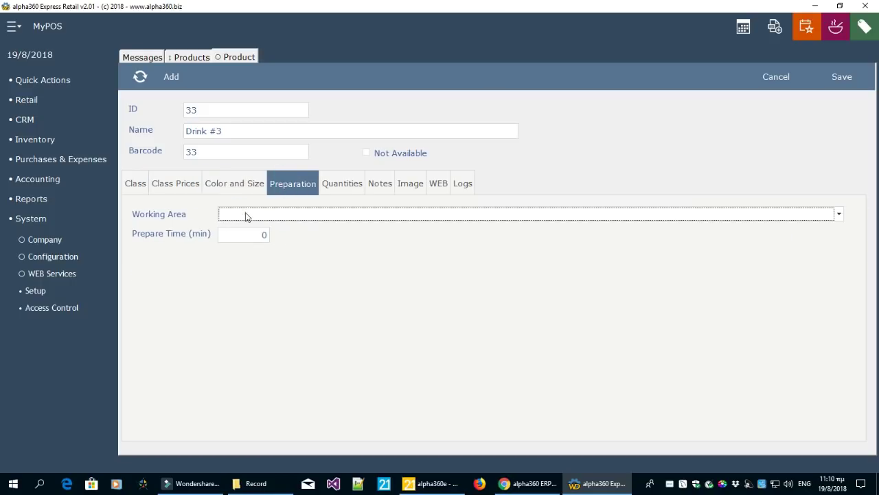
pyautogui.click(266, 234)
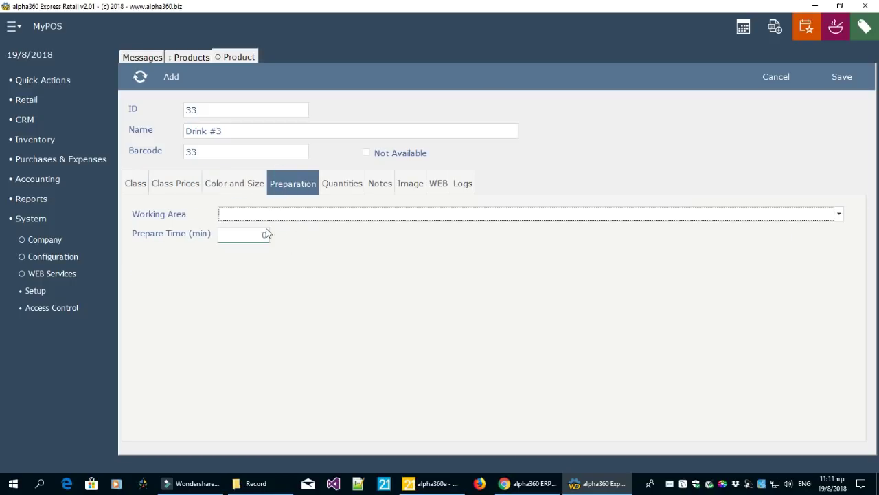
pyautogui.click(339, 186)
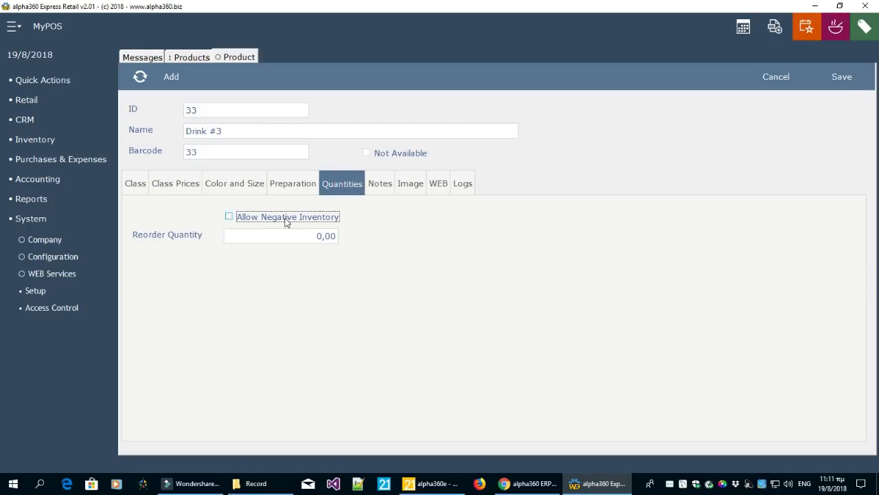
pyautogui.click(136, 185)
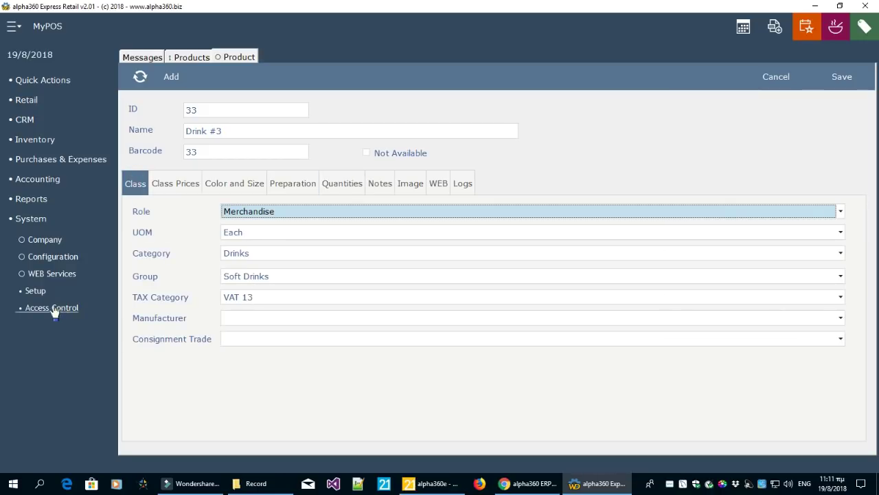
# In inventory setup, list the product groups and review Soft Drinks, Dishes and Ingredients
pyautogui.click(36, 292)
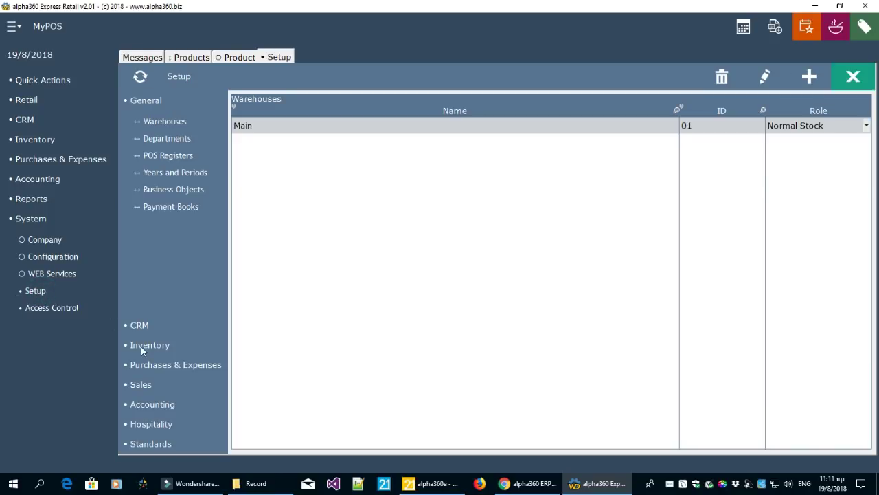
pyautogui.click(142, 348)
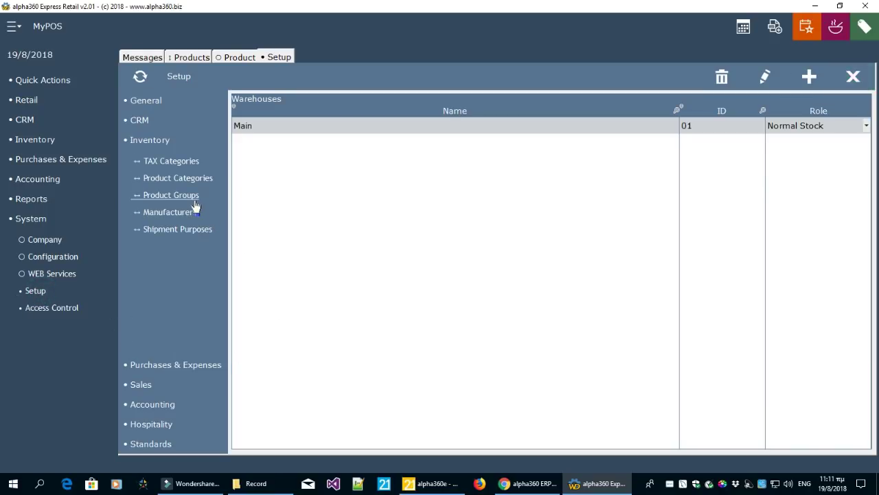
pyautogui.click(172, 196)
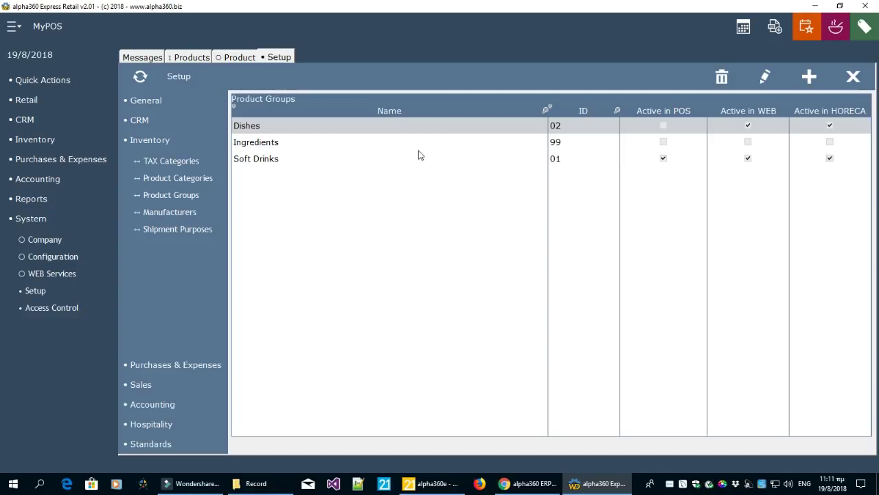
pyautogui.click(393, 162)
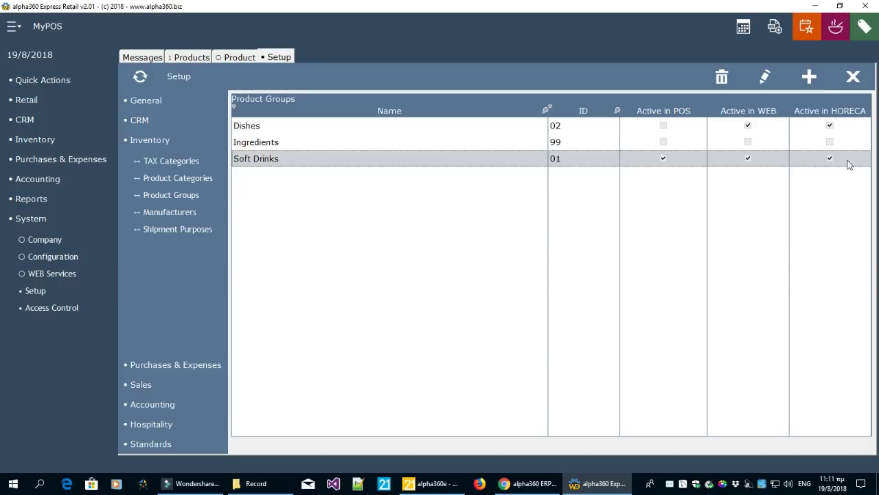
pyautogui.click(679, 128)
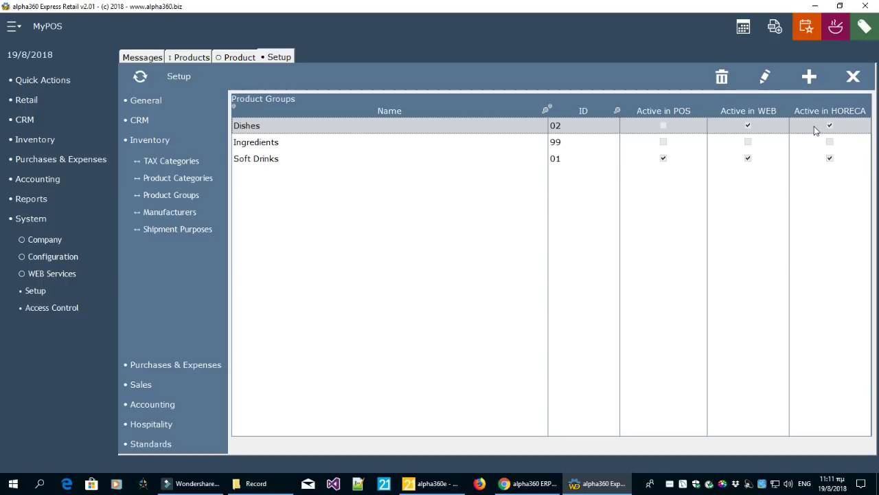
pyautogui.click(525, 144)
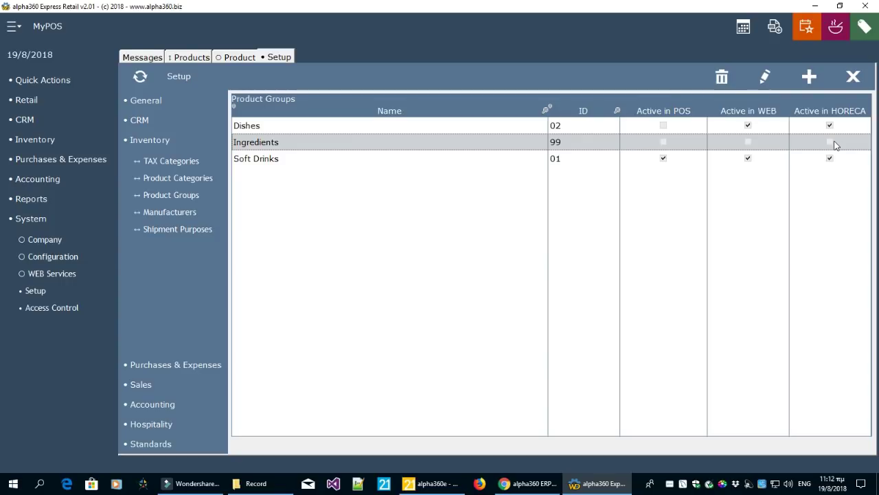
pyautogui.click(237, 57)
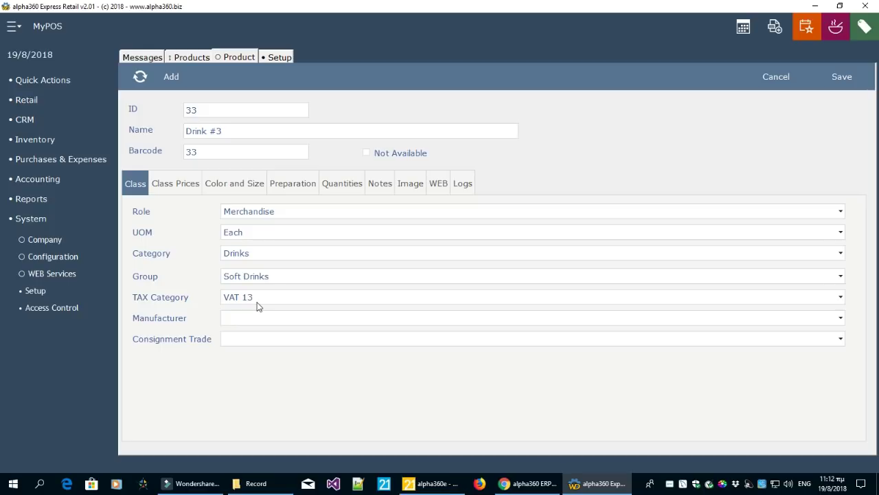
pyautogui.click(280, 58)
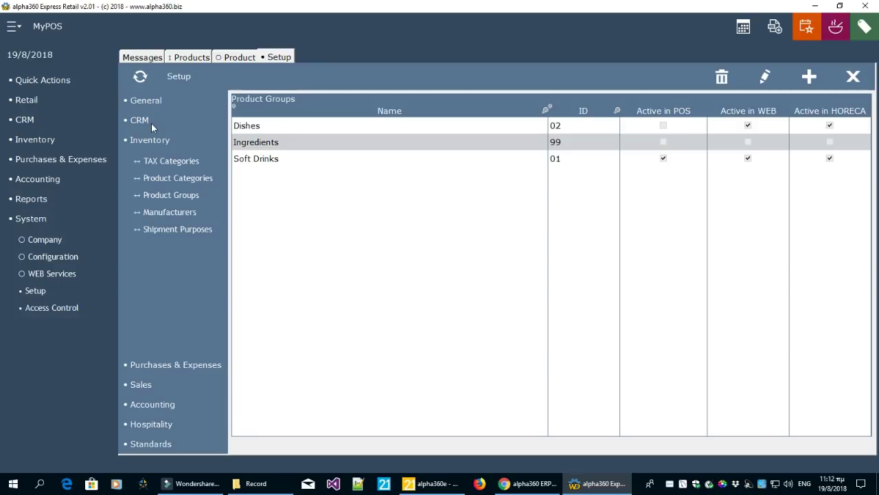
# Show the TAX Categories list and compare the VAT 13 and VAT 24 rows
pyautogui.click(152, 162)
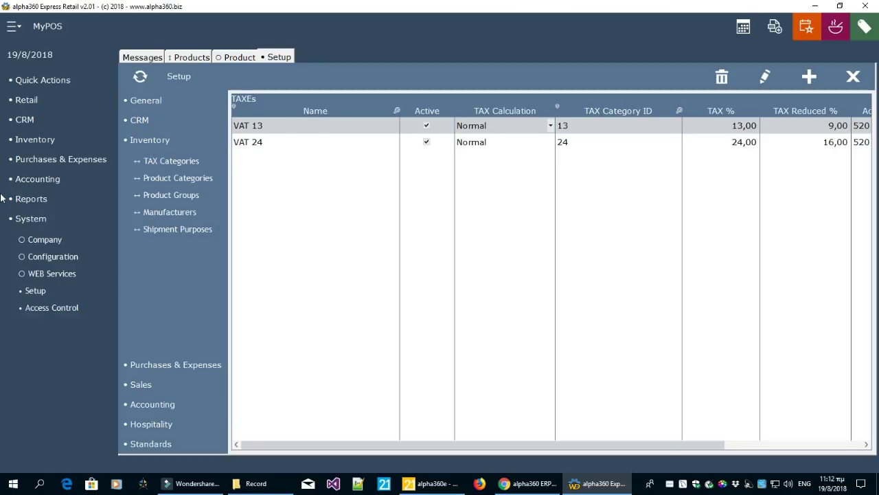
pyautogui.click(309, 143)
pyautogui.click(310, 125)
pyautogui.click(306, 143)
pyautogui.click(304, 127)
pyautogui.click(304, 141)
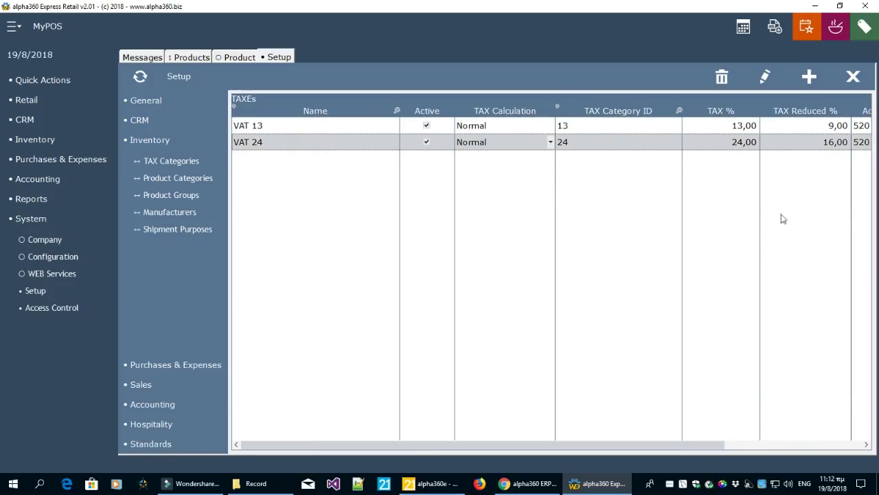
# Narrow the TAX Category ID, TAX % and TAX Reduced % columns
pyautogui.moveTo(680, 133); pyautogui.dragTo(635, 132)
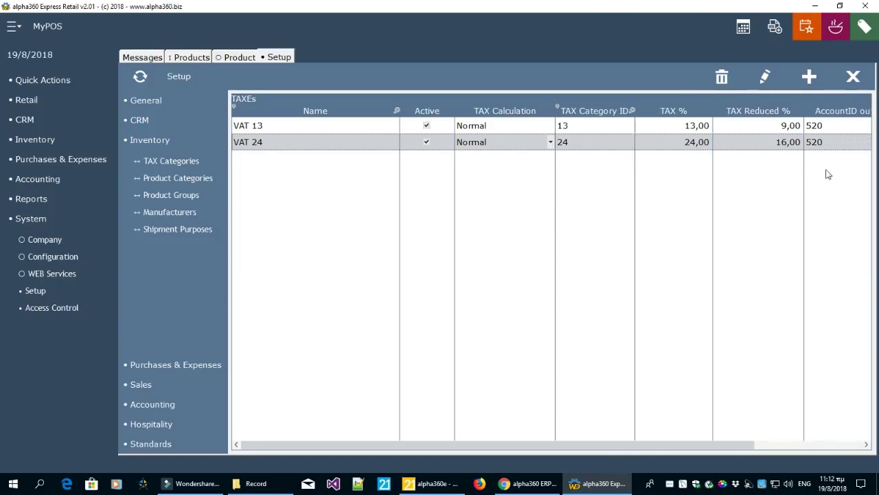
pyautogui.moveTo(713, 162); pyautogui.dragTo(696, 163)
pyautogui.click(787, 164)
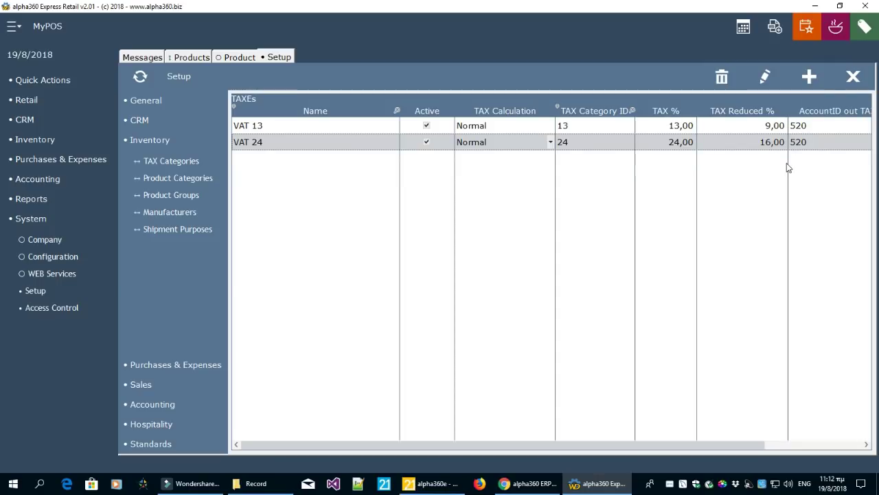
pyautogui.moveTo(788, 162); pyautogui.dragTo(773, 156)
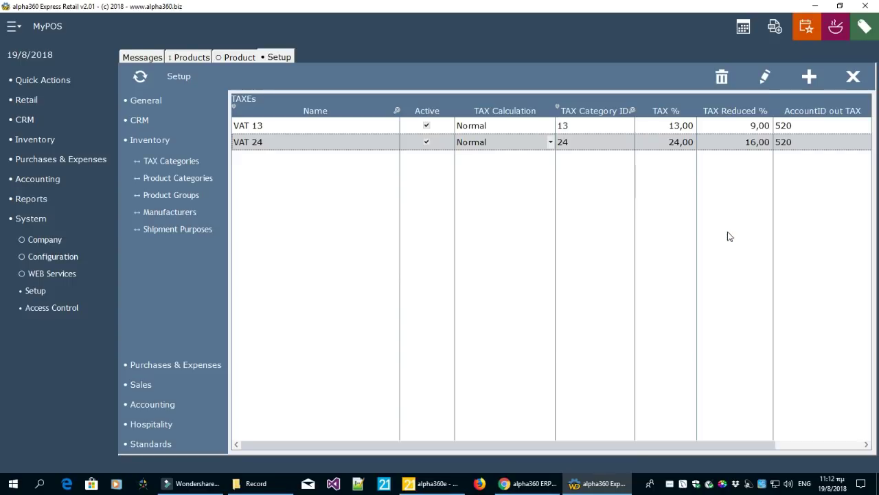
pyautogui.click(683, 128)
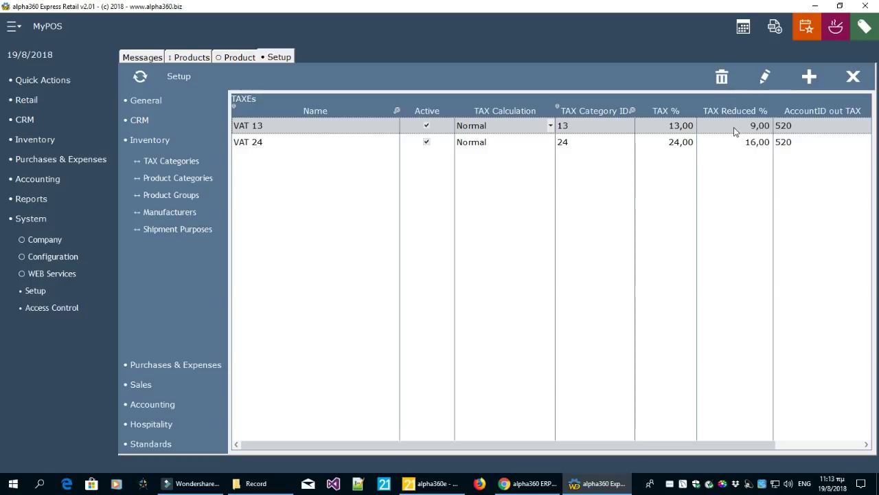
pyautogui.click(753, 143)
pyautogui.click(755, 130)
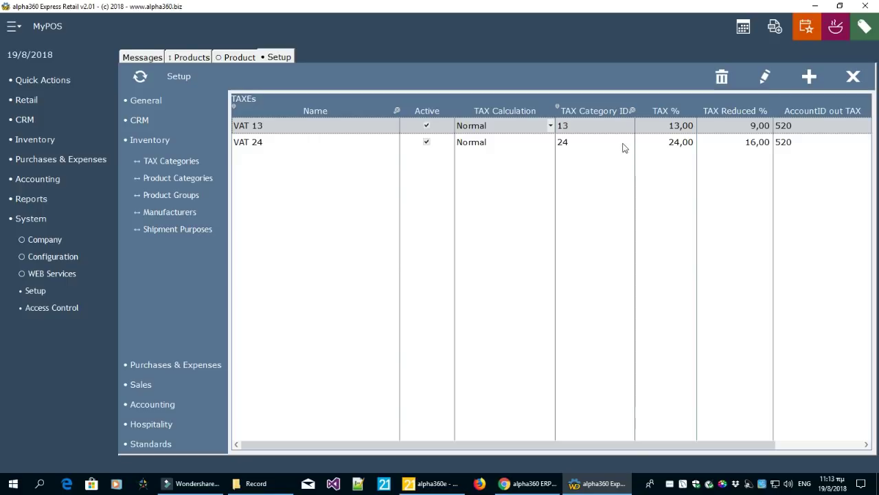
pyautogui.click(659, 130)
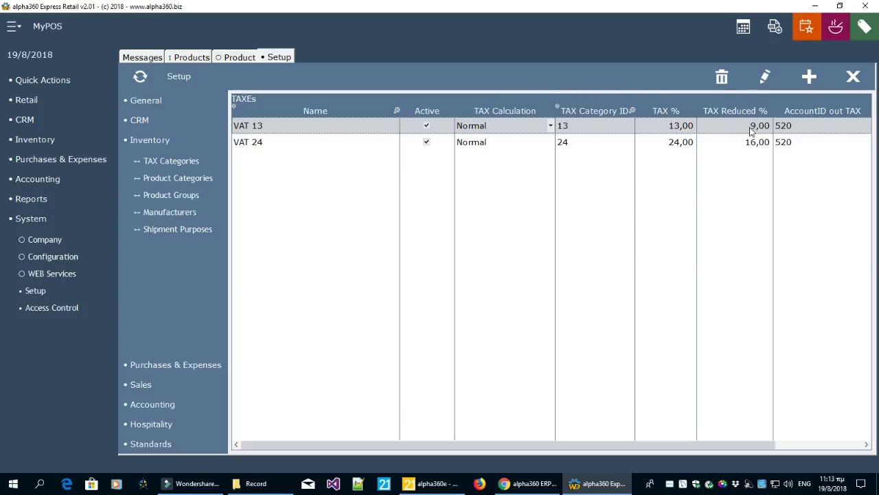
pyautogui.moveTo(736, 443); pyautogui.dragTo(639, 438)
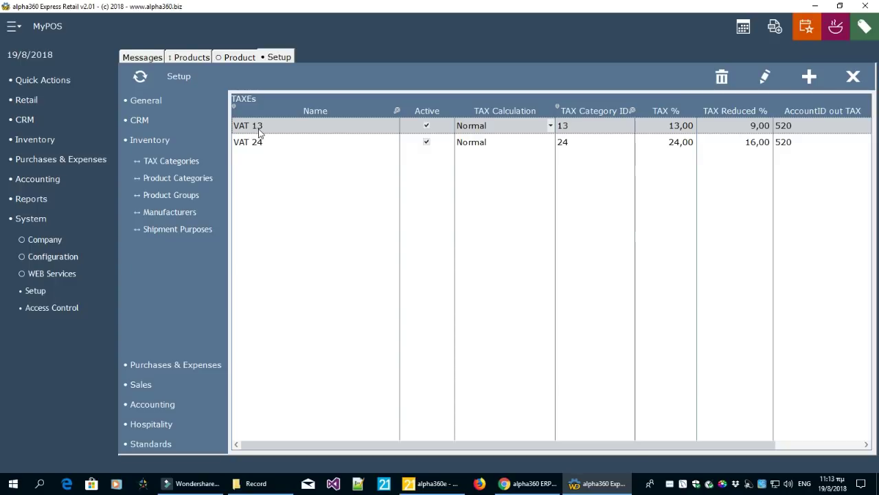
pyautogui.click(551, 126)
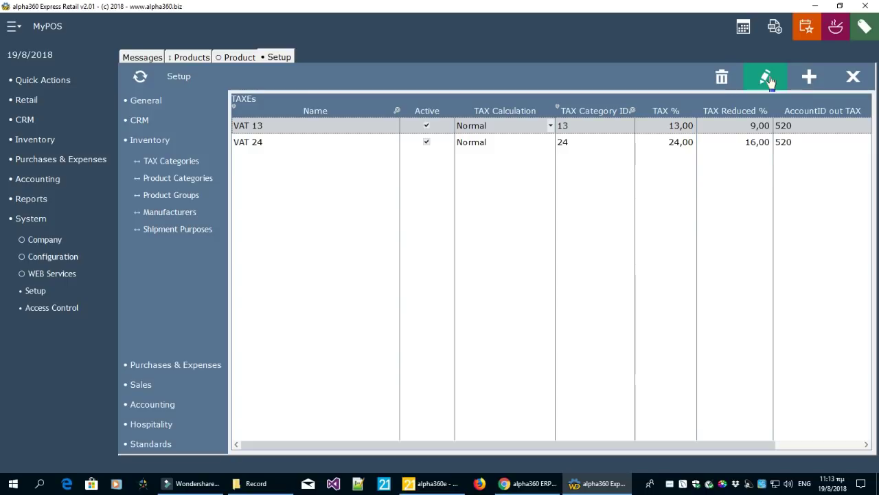
pyautogui.click(551, 125)
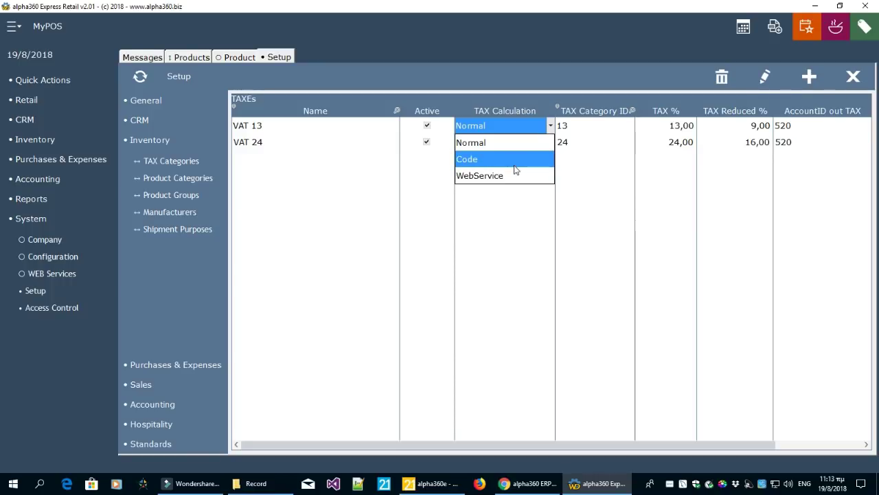
pyautogui.click(584, 199)
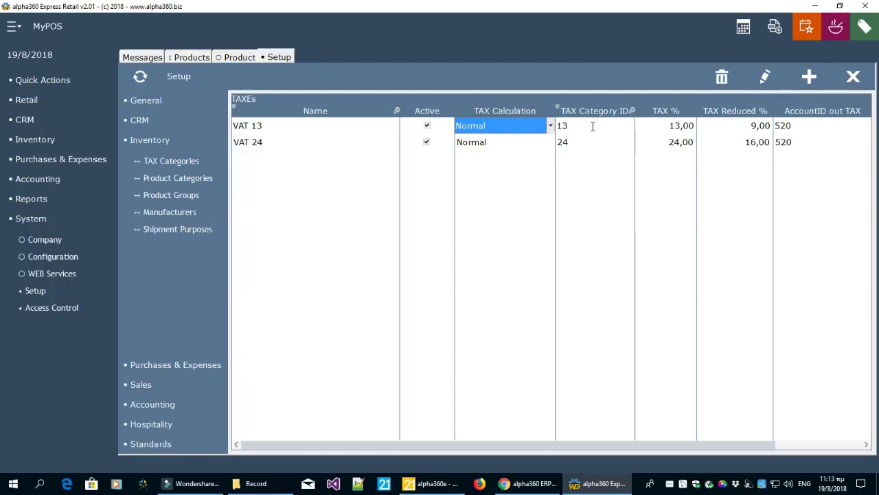
pyautogui.click(551, 126)
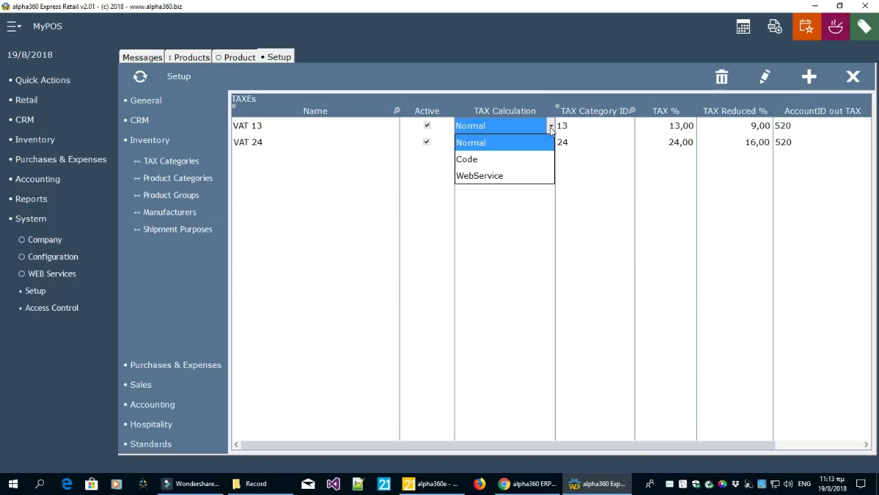
pyautogui.click(640, 187)
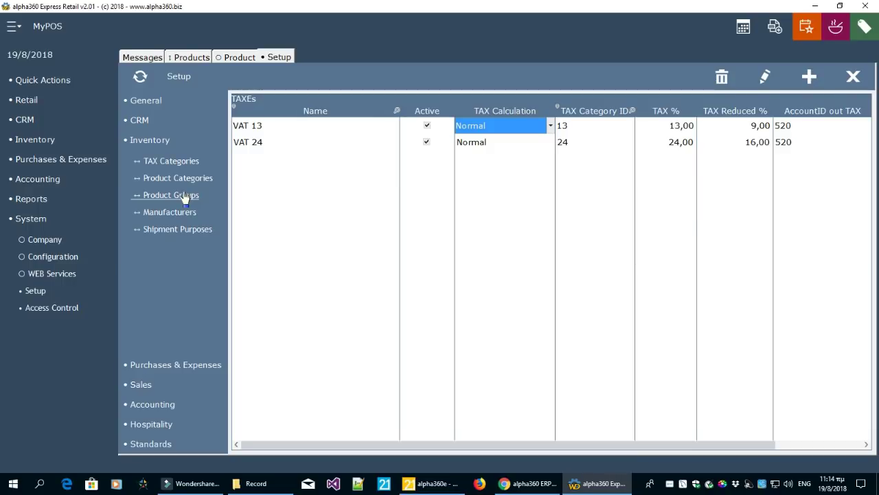
# View the Product Categories list, then the empty Manufacturers list under Inventory setup
pyautogui.click(184, 178)
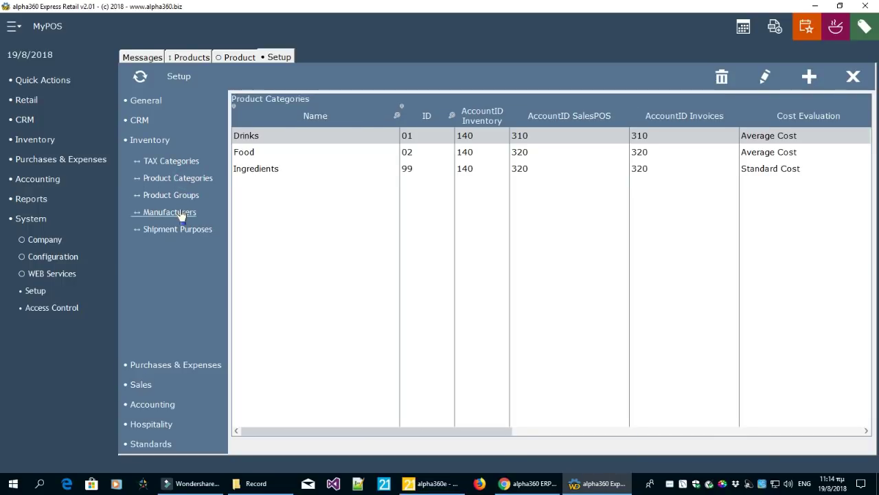
pyautogui.click(180, 215)
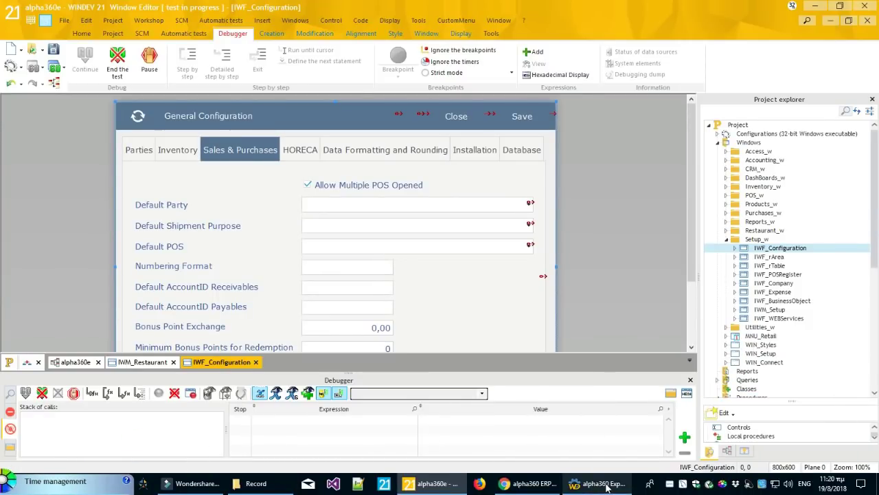
# Bring alpha360 Express Retail back in front of WINDEV 21 from the taskbar
pyautogui.click(606, 484)
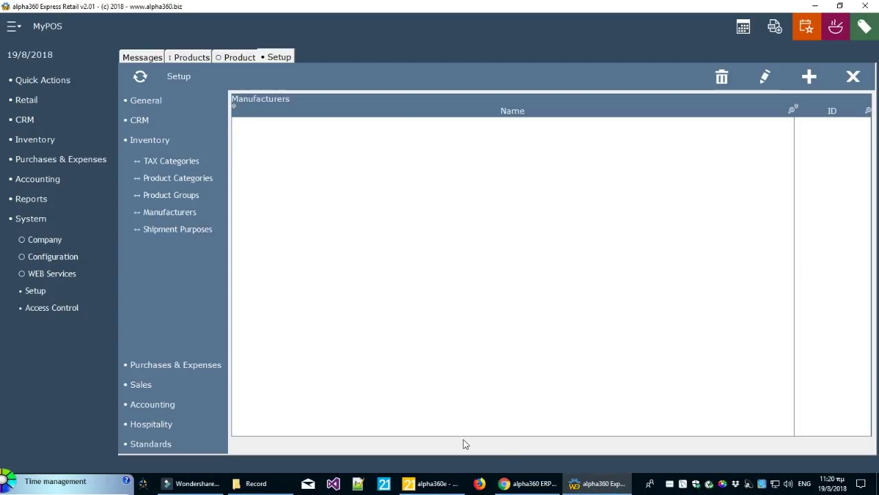
# Review TAX Categories: VAT 13 at 13,00 with 9,00 reduced rate, and VAT 24
pyautogui.click(185, 162)
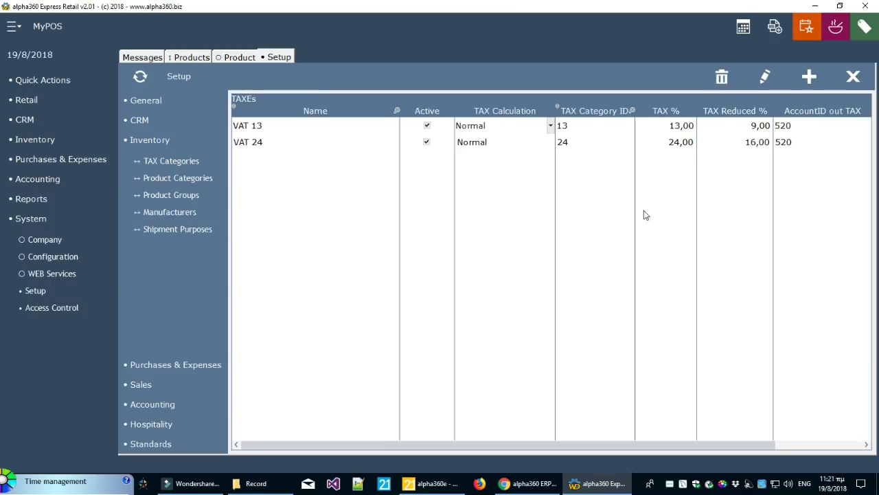
pyautogui.click(239, 129)
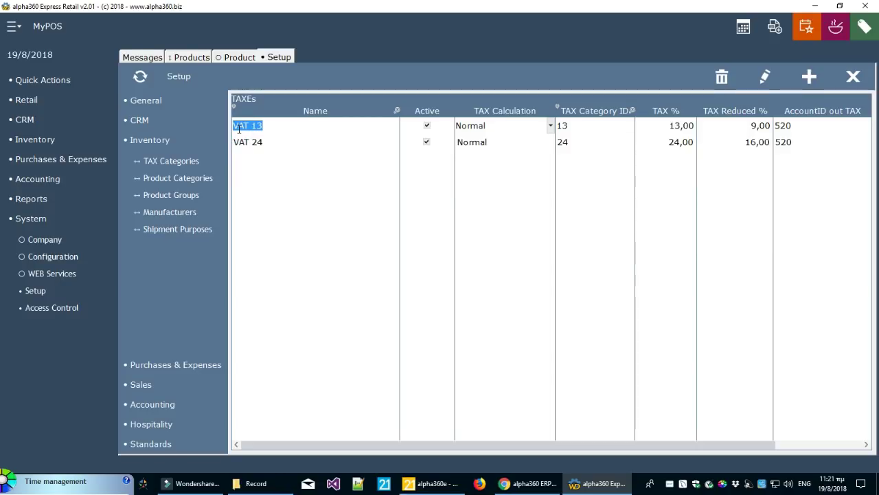
pyautogui.click(691, 125)
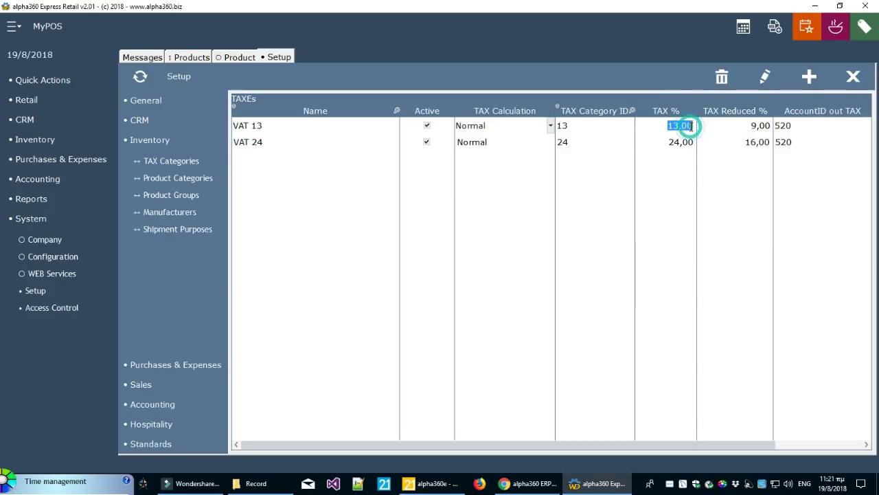
pyautogui.click(732, 125)
pyautogui.click(734, 144)
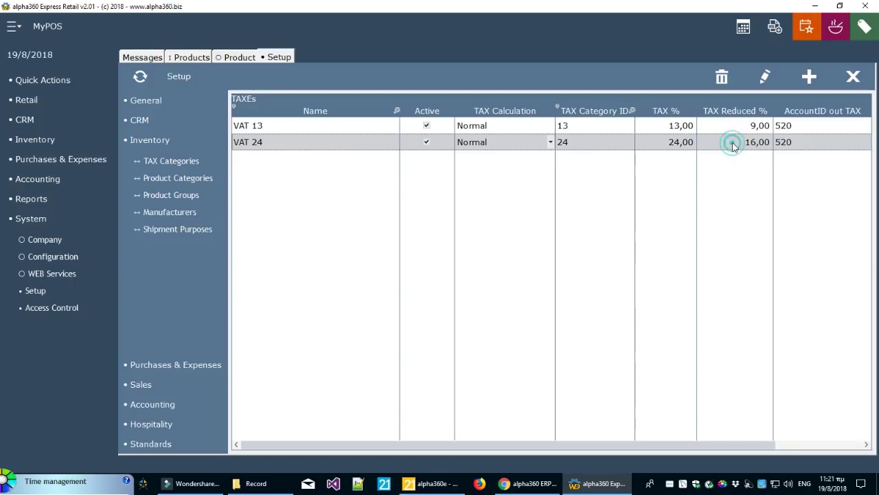
pyautogui.click(739, 131)
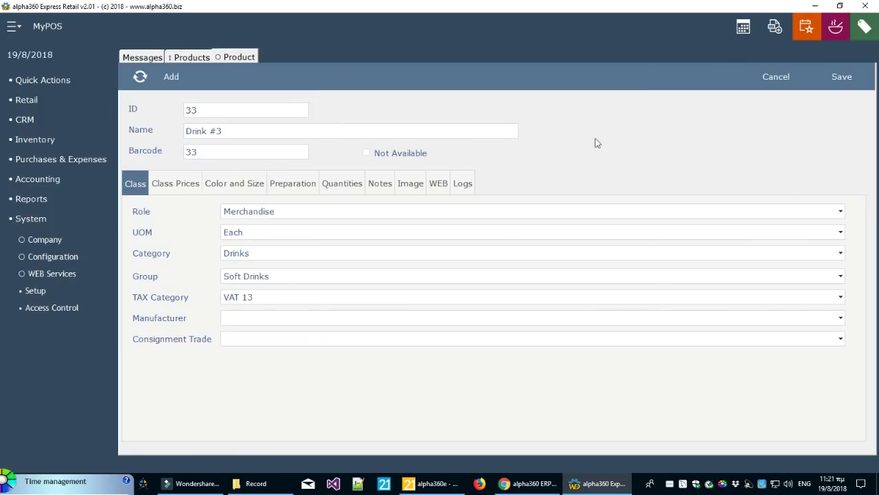
# Close Setup and save the Drink #3 product into the Products list
pyautogui.click(245, 151)
pyautogui.click(233, 131)
pyautogui.doubleClick(229, 132)
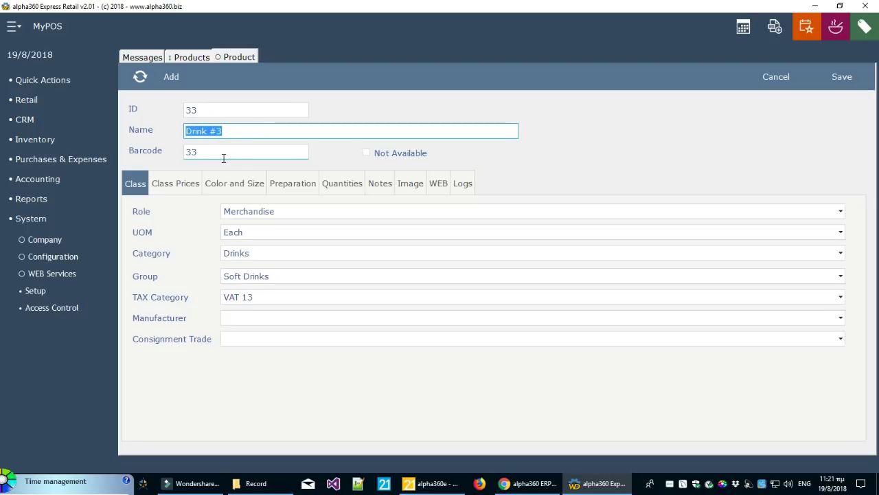
pyautogui.click(841, 84)
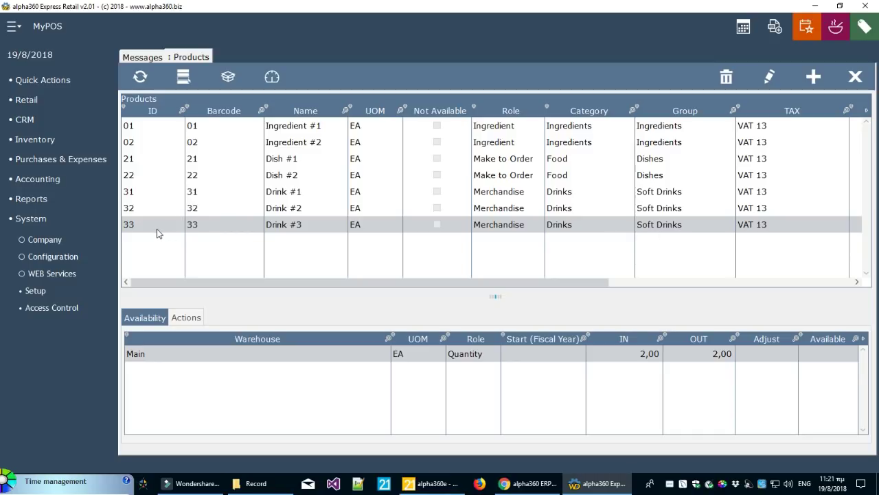
# Select the Drink #3 row, then start a blank new product form
pyautogui.click(307, 231)
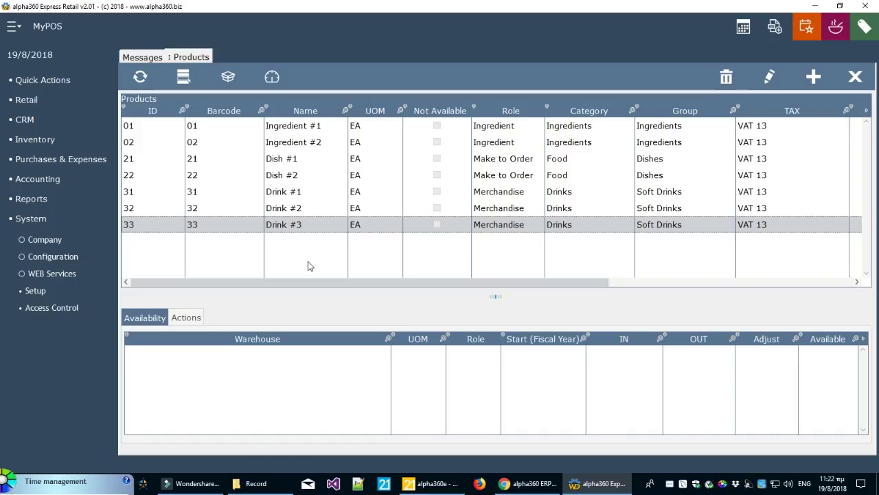
pyautogui.click(328, 230)
pyautogui.click(813, 79)
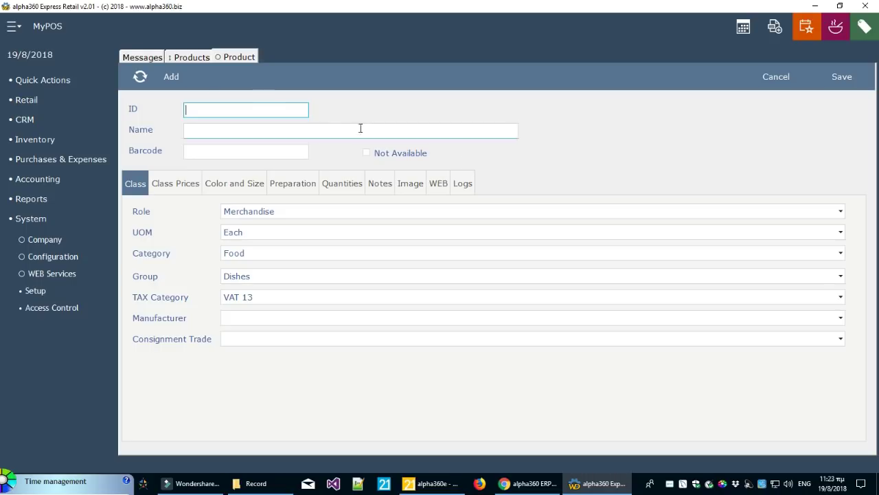
pyautogui.click(201, 61)
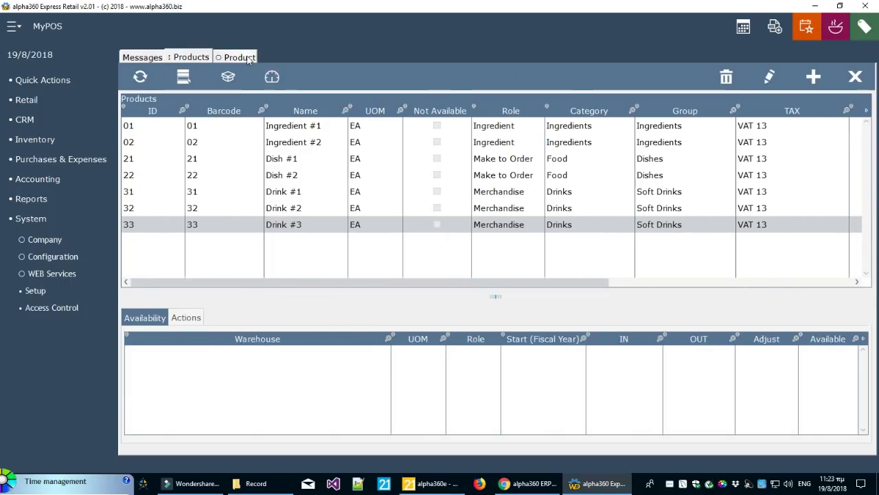
pyautogui.click(272, 76)
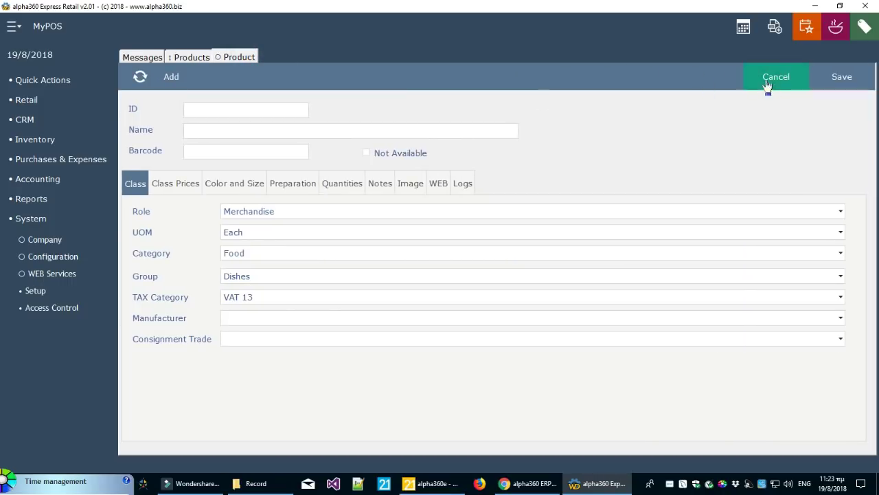
pyautogui.click(184, 57)
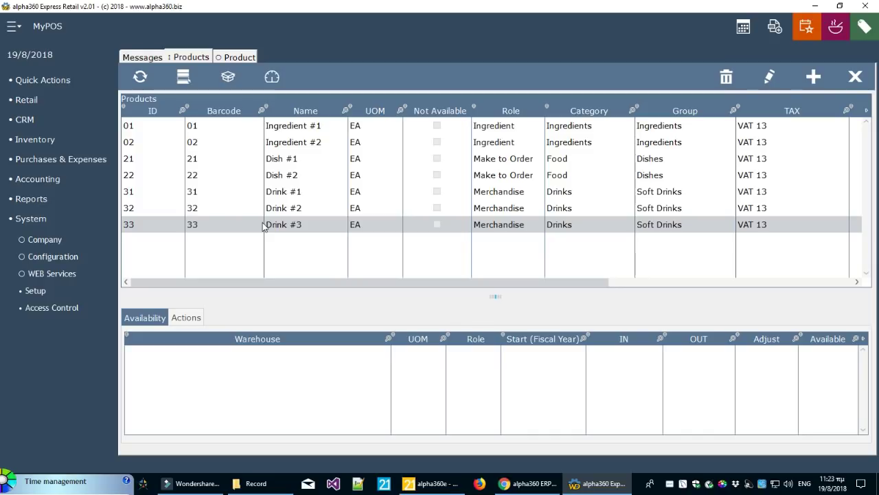
pyautogui.click(228, 76)
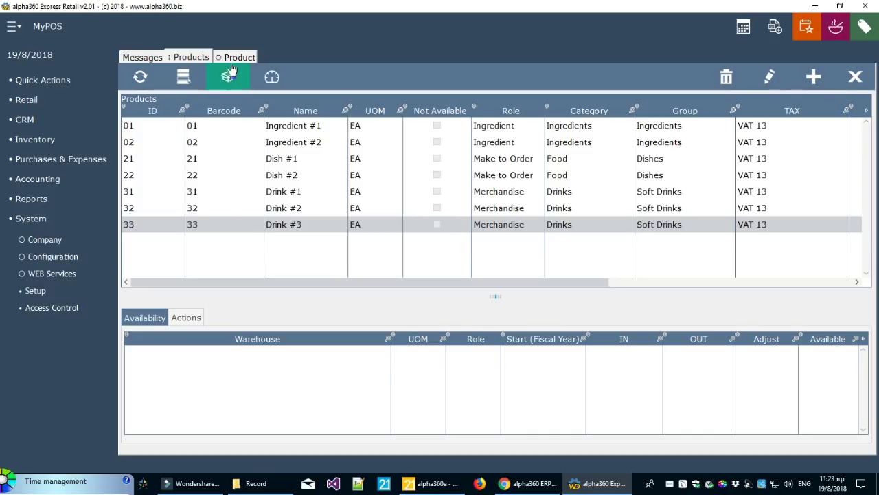
pyautogui.click(191, 57)
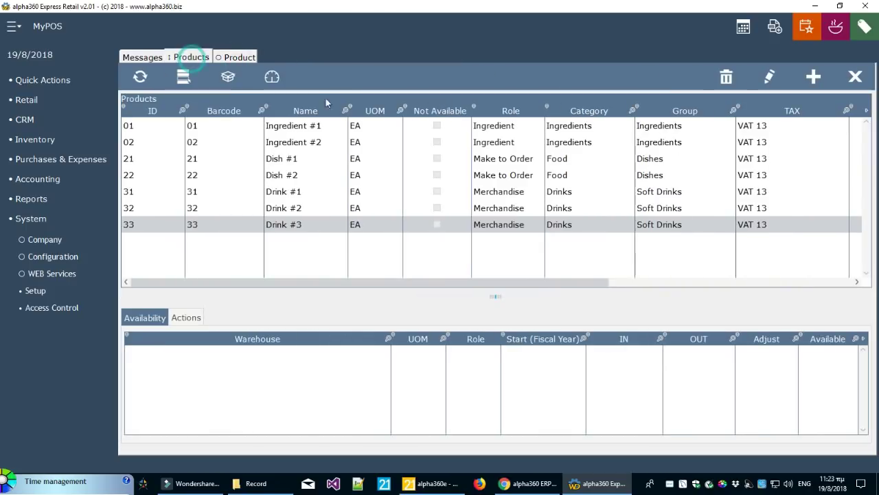
pyautogui.click(856, 76)
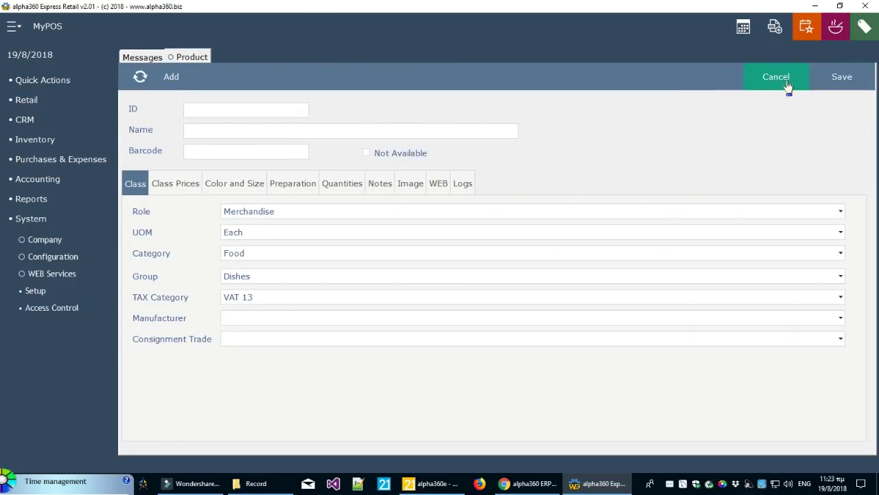
pyautogui.click(787, 85)
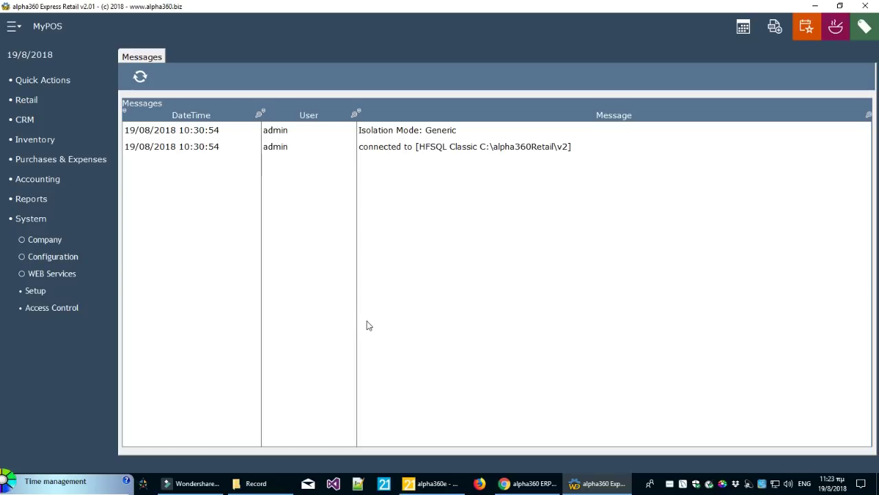
# Expand Inventory, preview the empty Import Products page, then close that tab
pyautogui.click(16, 221)
pyautogui.click(42, 142)
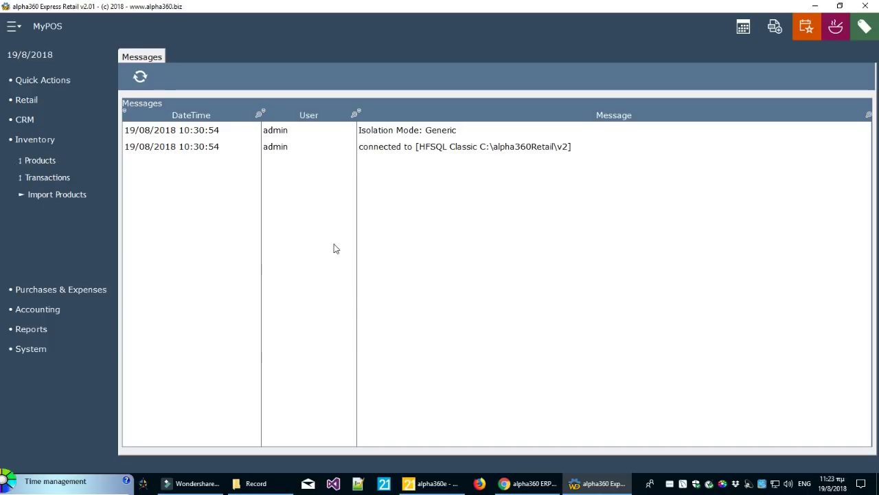
pyautogui.click(79, 200)
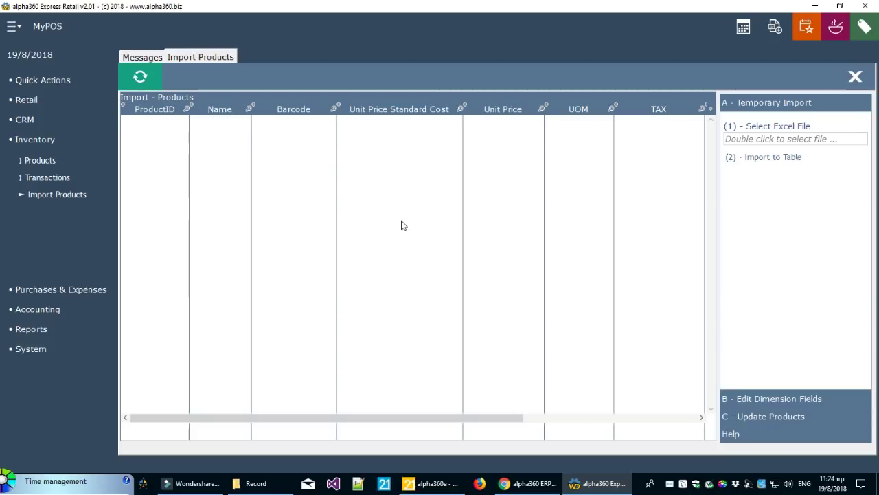
pyautogui.click(855, 76)
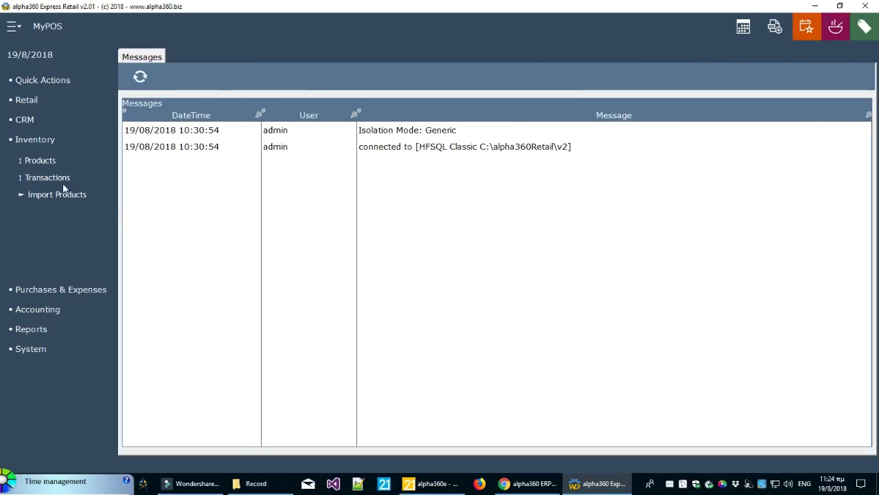
# Open Inventory Documents, enlarge its grid, and set the interval to Year (01/01/2018–31/12/2018)
pyautogui.click(66, 179)
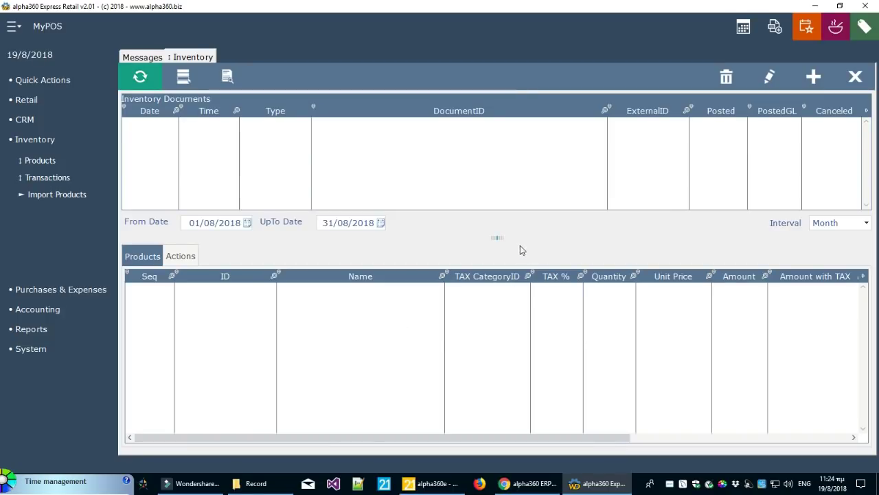
pyautogui.moveTo(499, 238); pyautogui.dragTo(497, 263)
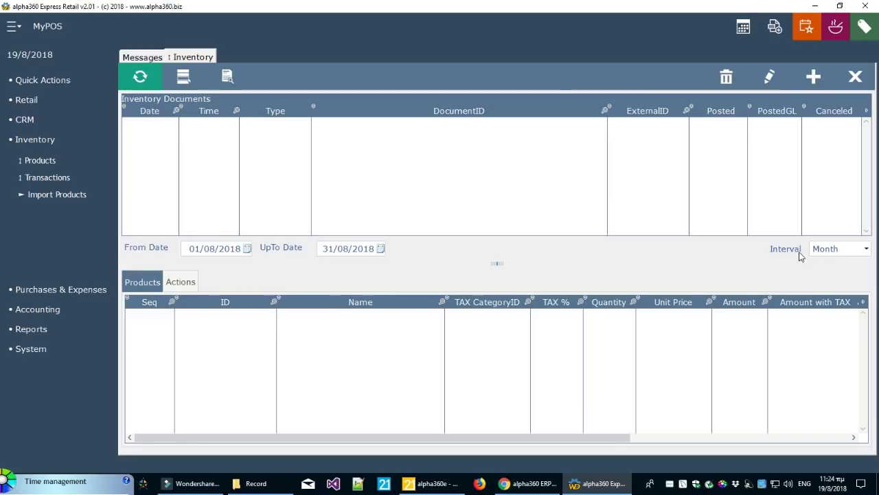
pyautogui.click(825, 253)
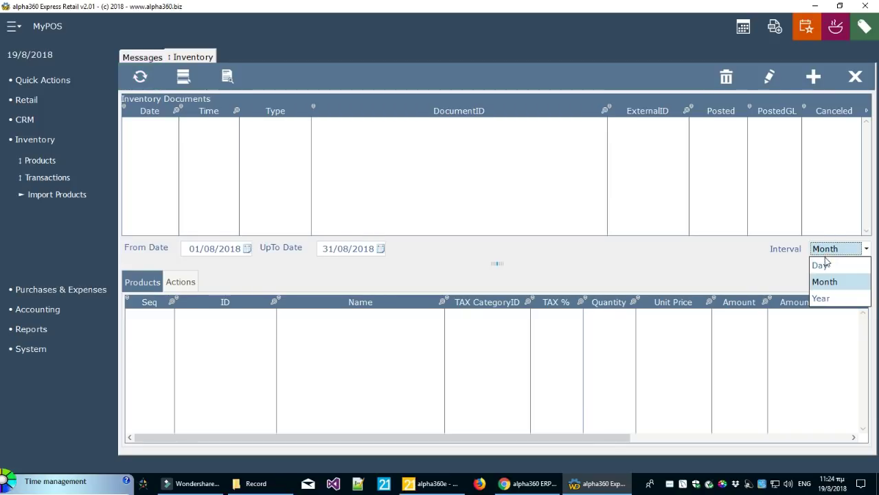
pyautogui.click(822, 265)
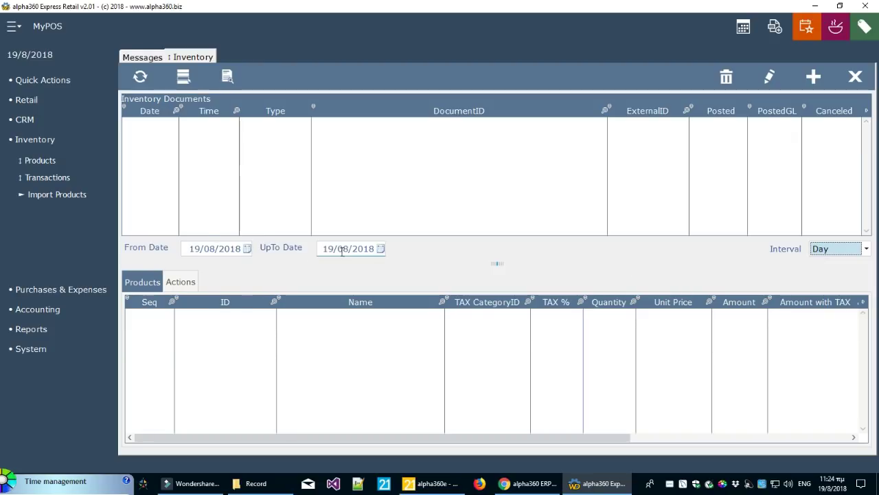
pyautogui.click(821, 250)
pyautogui.click(822, 298)
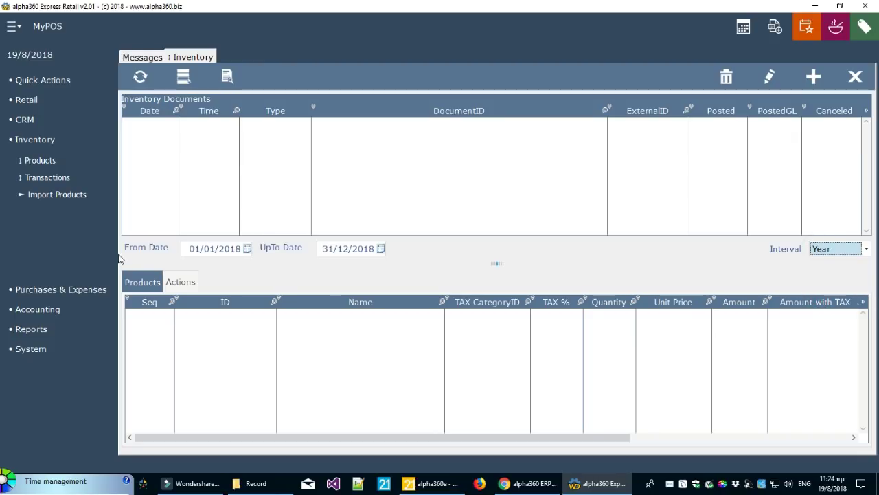
pyautogui.click(287, 198)
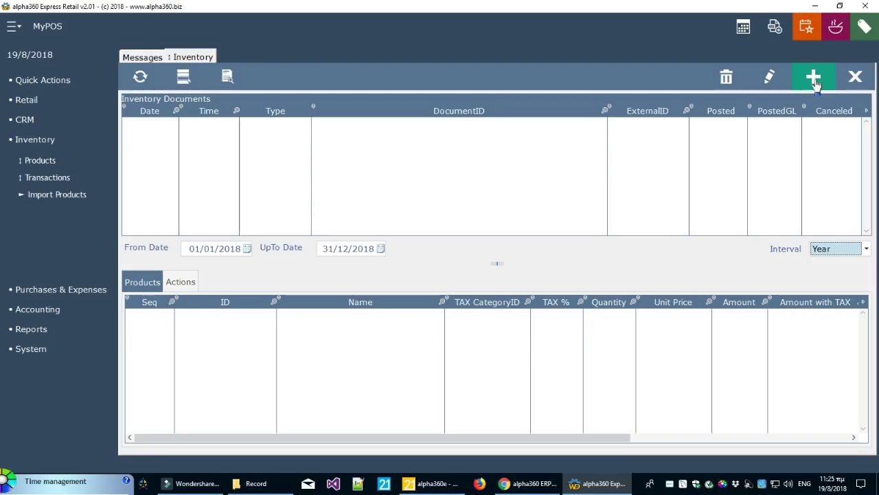
# Create a new inventory document with business object Inventory IN and the Main warehouse
pyautogui.click(814, 77)
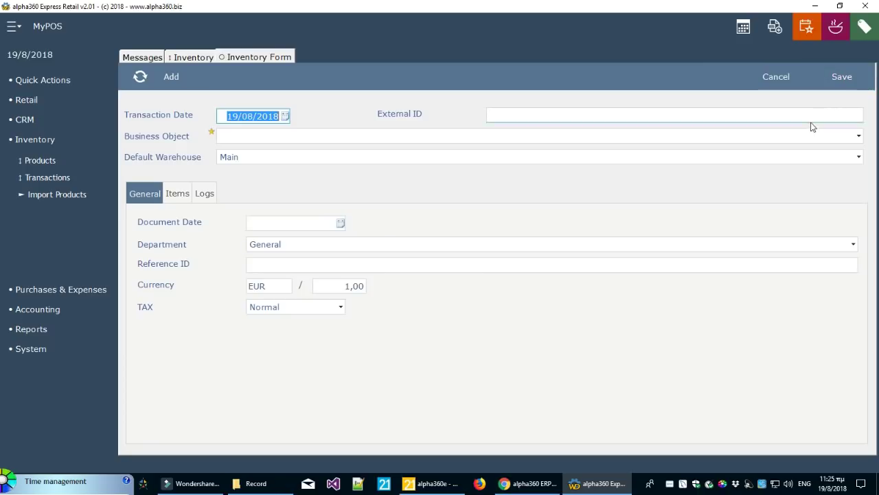
pyautogui.click(333, 137)
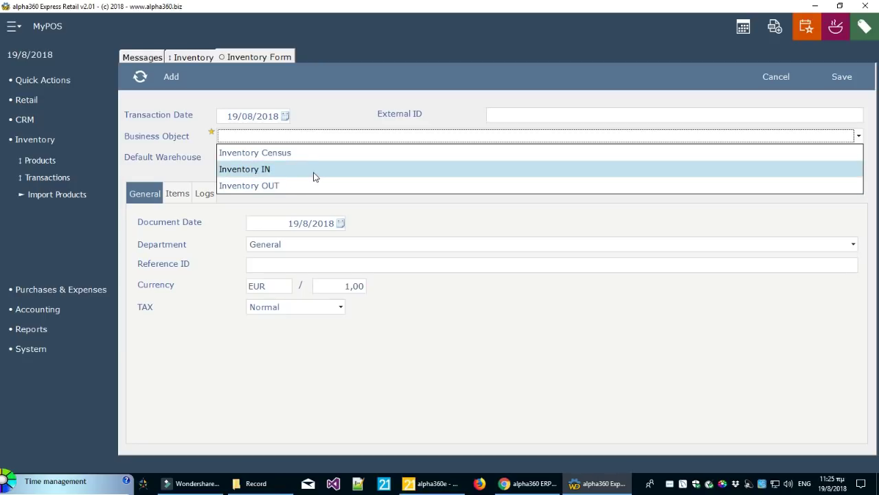
pyautogui.click(314, 177)
pyautogui.click(303, 137)
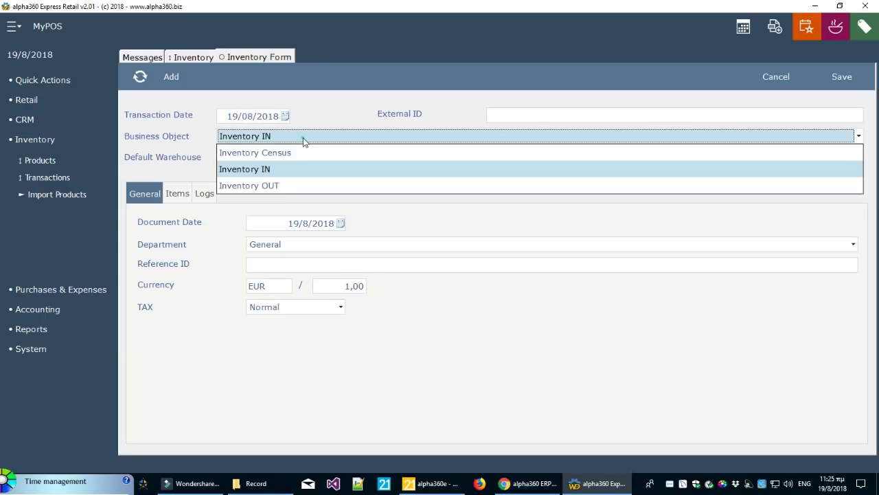
pyautogui.click(292, 169)
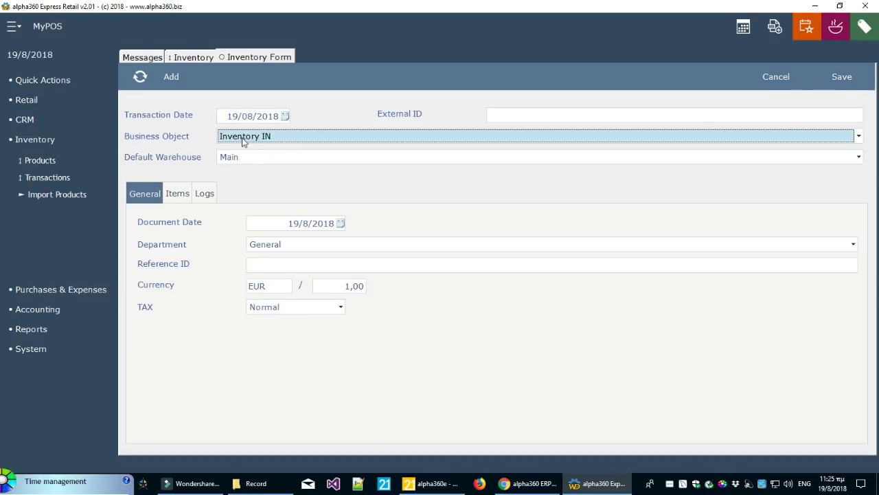
pyautogui.click(36, 349)
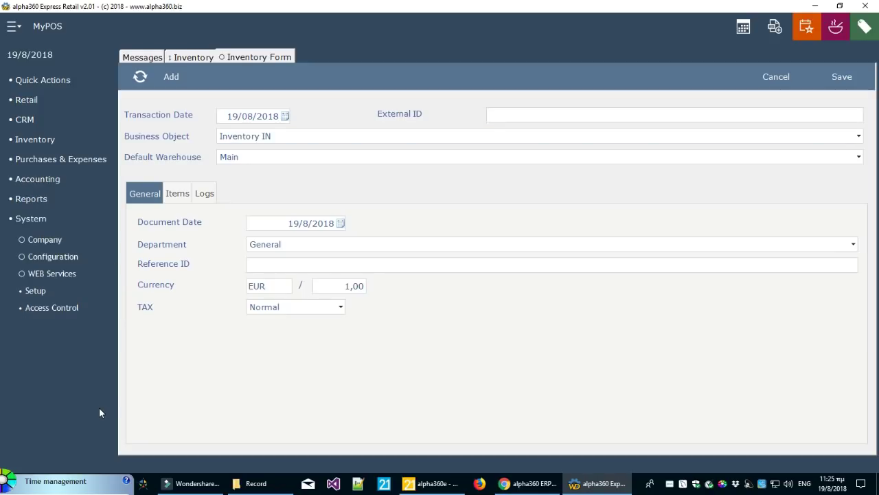
# Open System Setup's Business Objects and inspect the Inventory Census role and its object
pyautogui.click(38, 294)
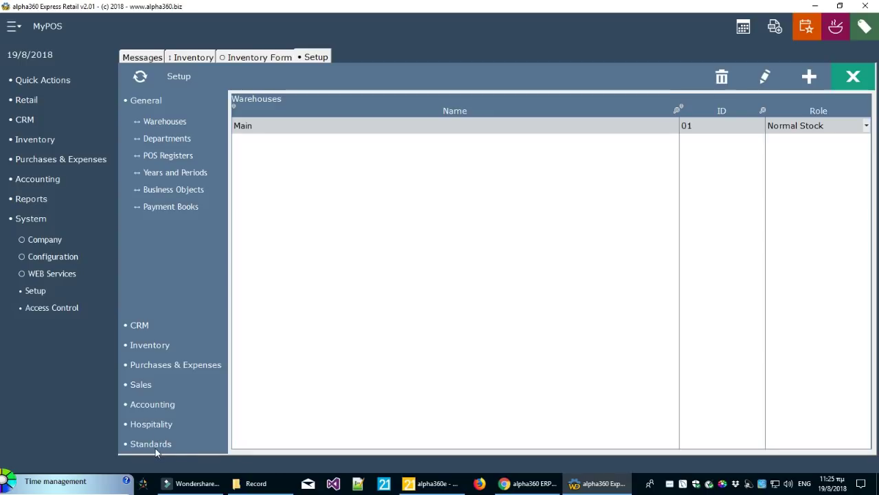
pyautogui.click(145, 122)
pyautogui.click(165, 191)
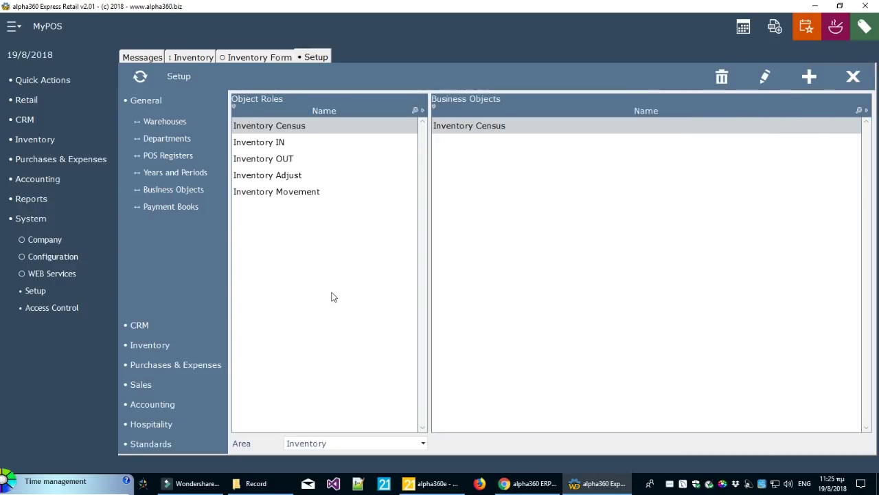
pyautogui.click(265, 128)
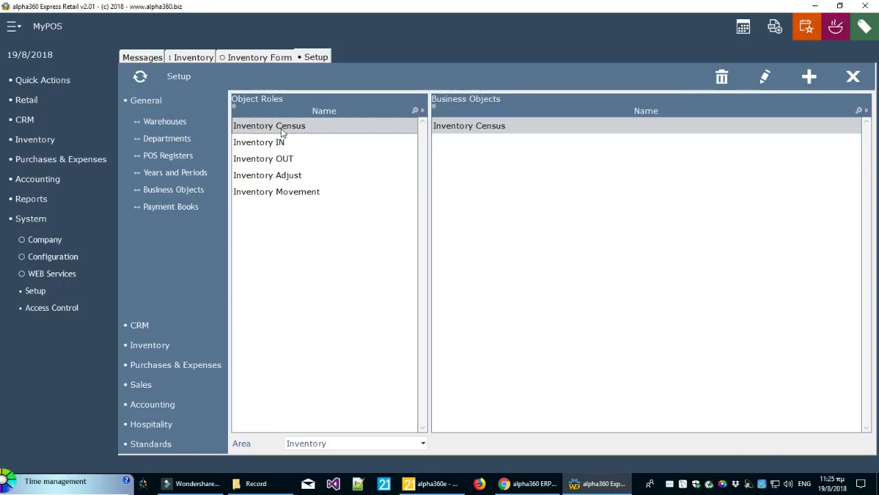
pyautogui.click(477, 131)
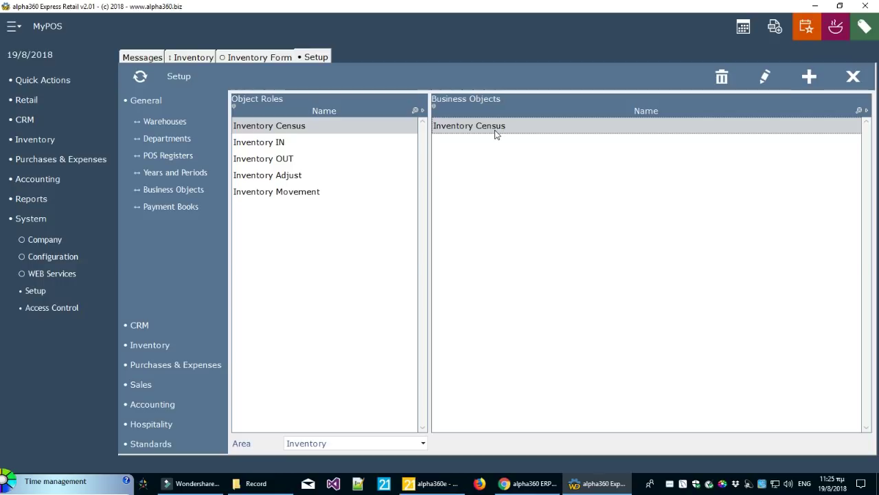
# Check the Inventory IN, OUT and Adjust roles, discarding a new Inventory Adjust object
pyautogui.click(289, 149)
pyautogui.click(288, 158)
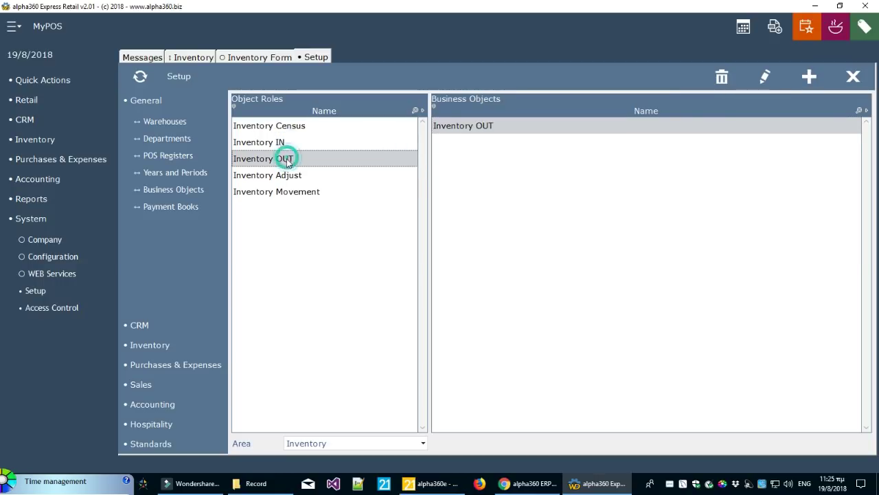
pyautogui.click(288, 176)
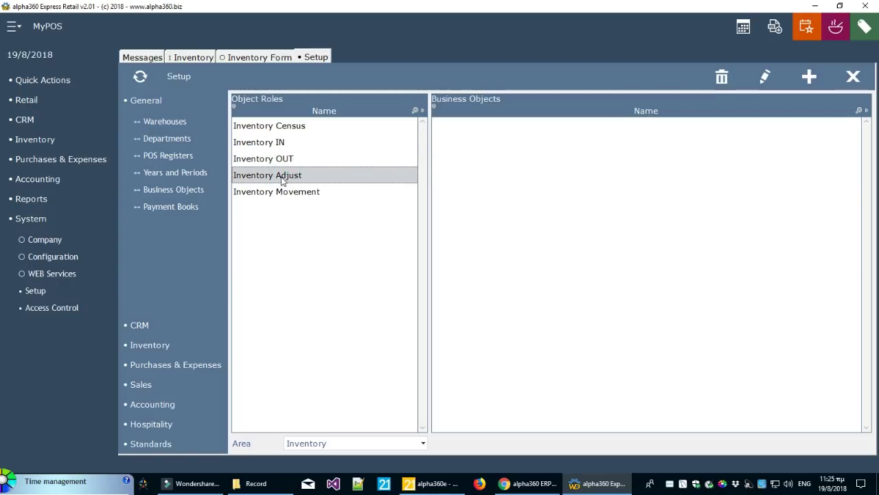
pyautogui.click(807, 76)
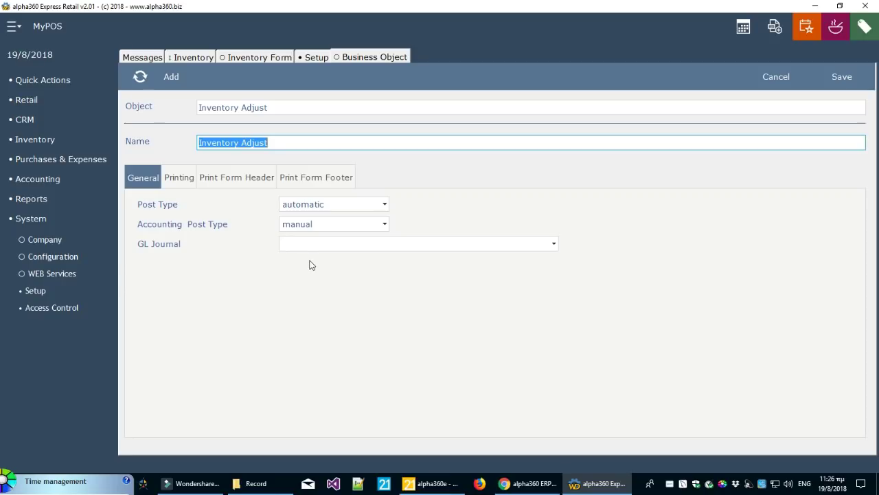
pyautogui.click(785, 88)
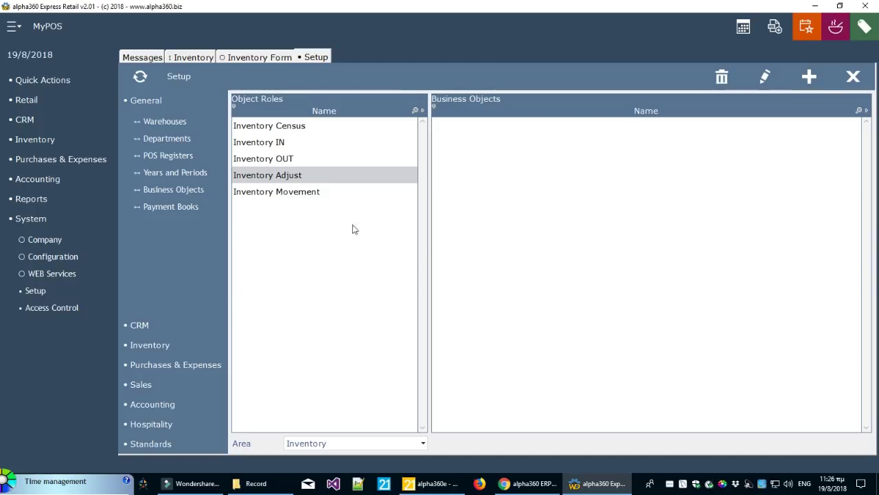
pyautogui.click(375, 178)
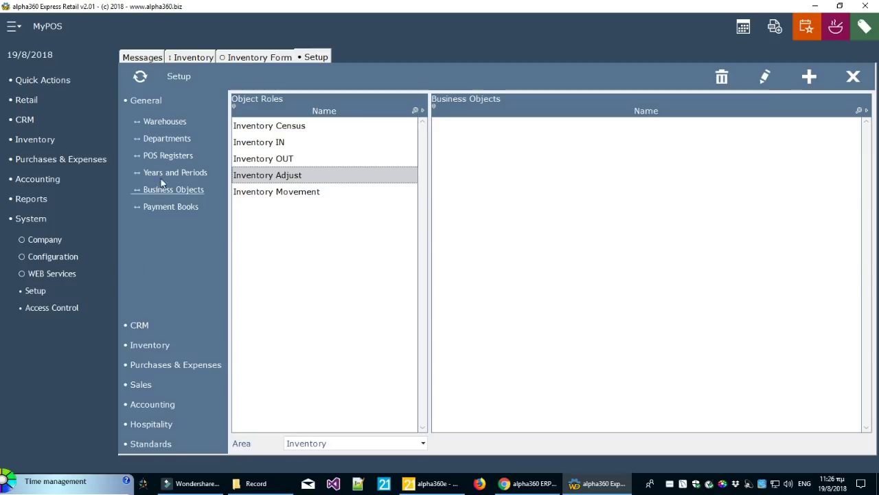
# Inspect the MyPOS register's settings and WorkOrders print options, then return to POS Registers
pyautogui.click(167, 156)
pyautogui.click(276, 129)
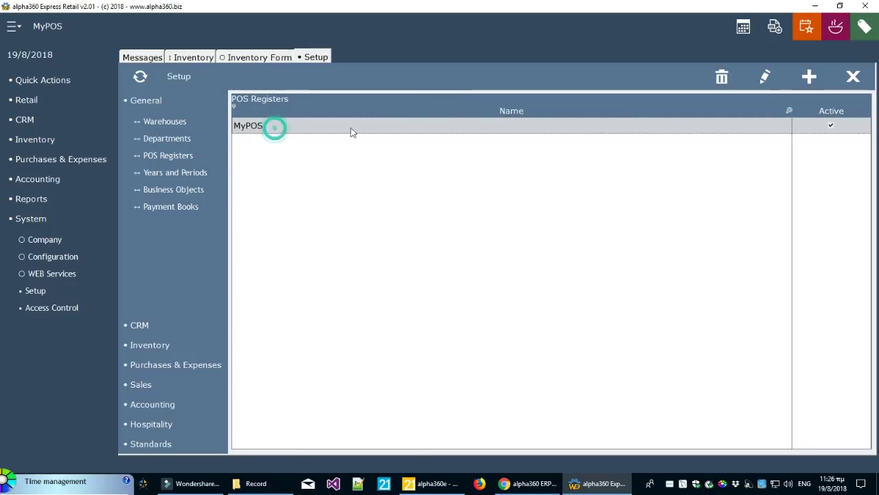
pyautogui.click(771, 86)
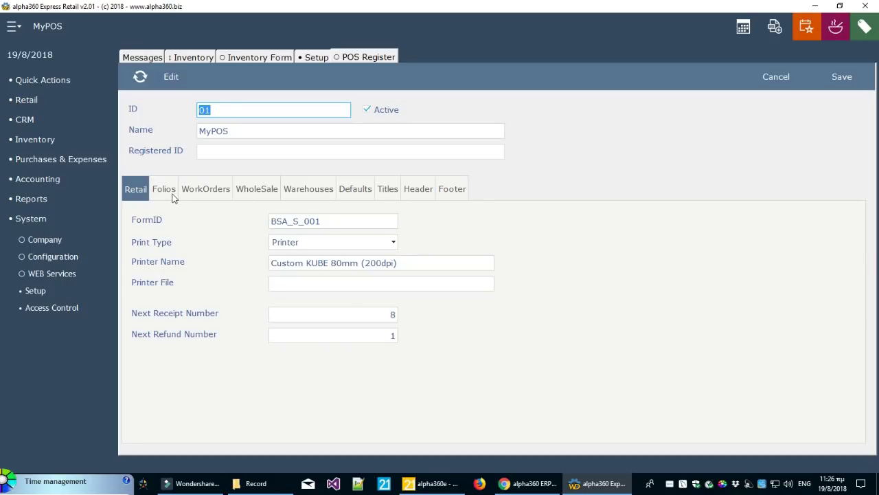
pyautogui.click(204, 190)
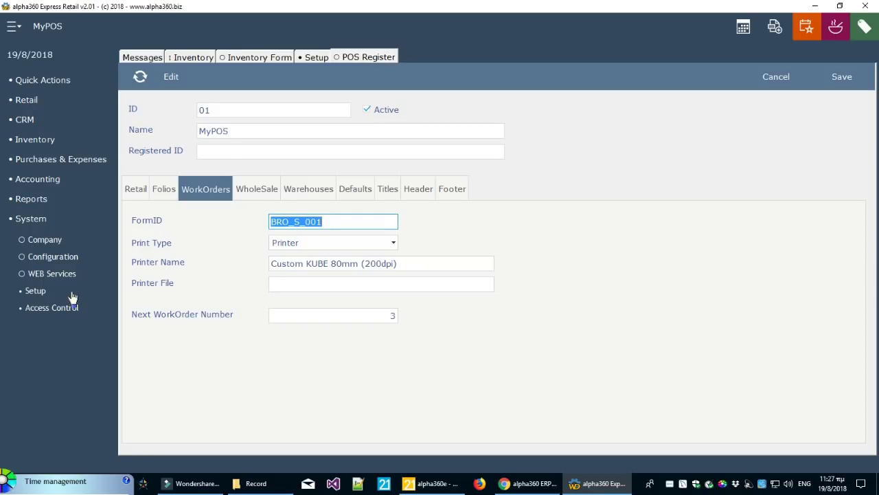
pyautogui.click(313, 58)
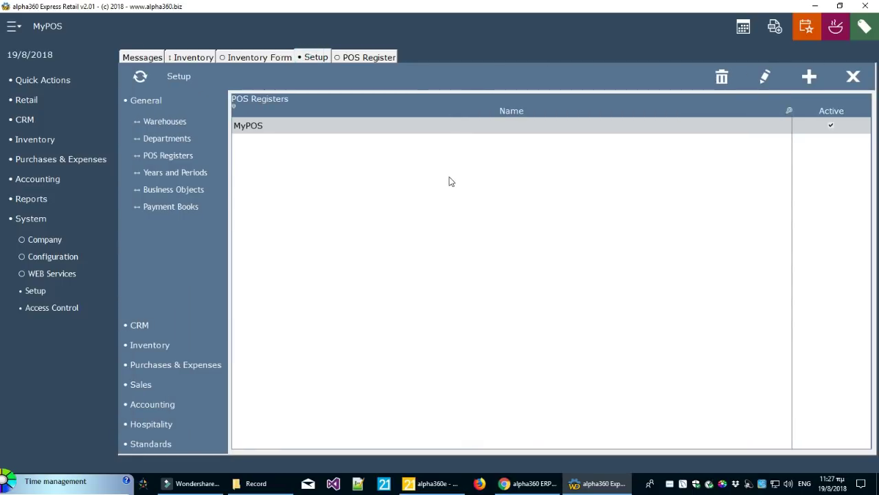
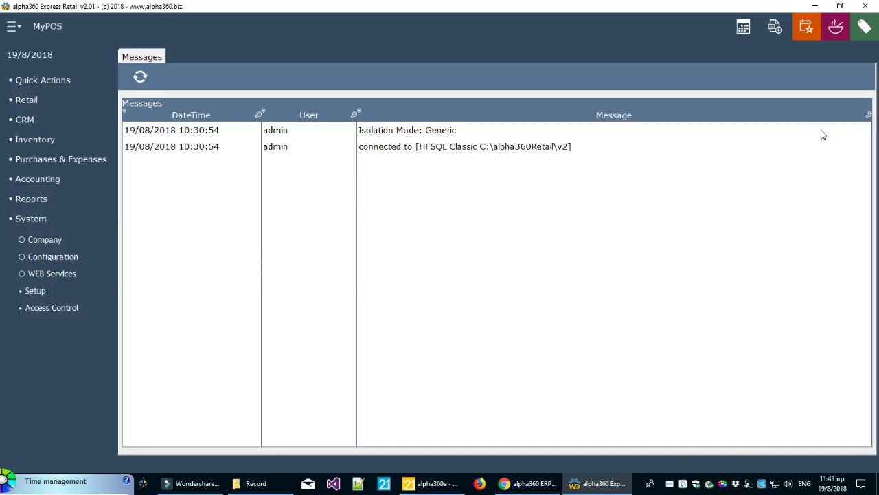
# Close the POS Dashboard and keep a single point-of-sale screen open, closing the duplicate
pyautogui.click(815, 35)
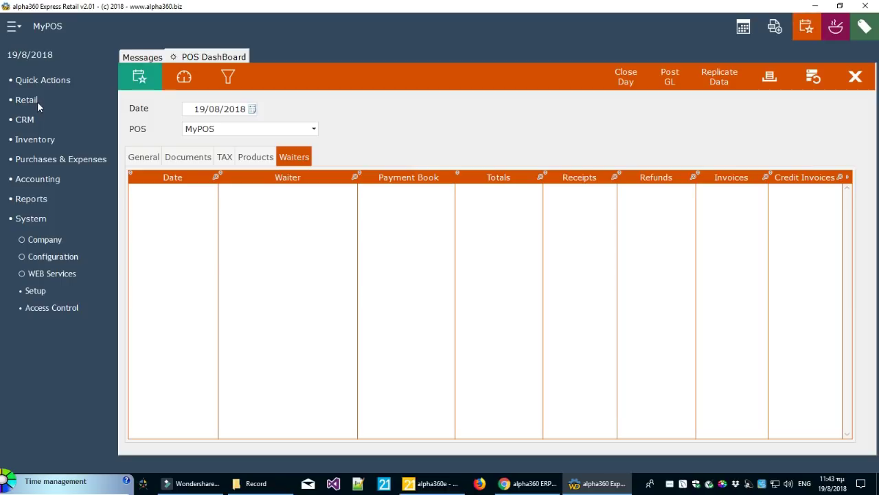
pyautogui.click(855, 77)
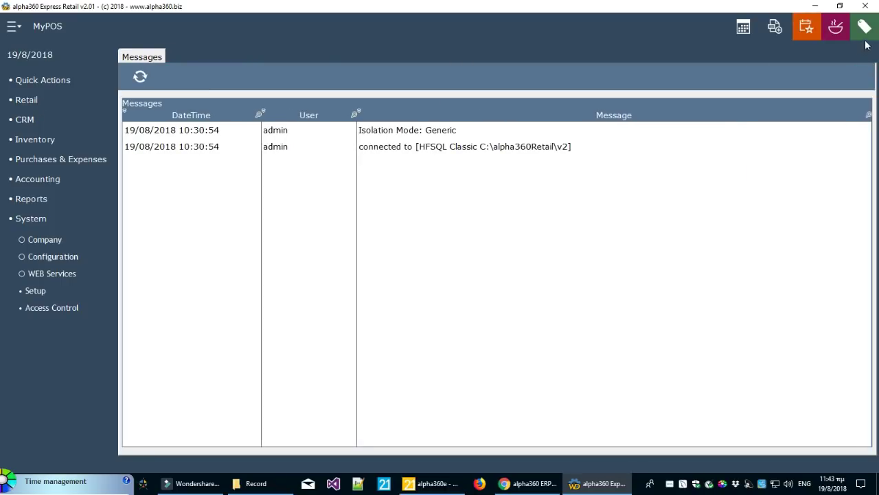
pyautogui.click(865, 29)
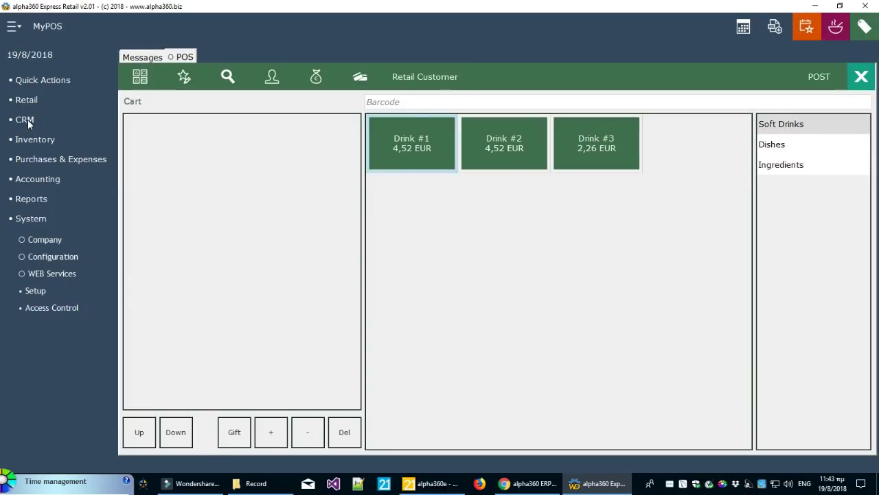
pyautogui.click(27, 101)
pyautogui.click(44, 126)
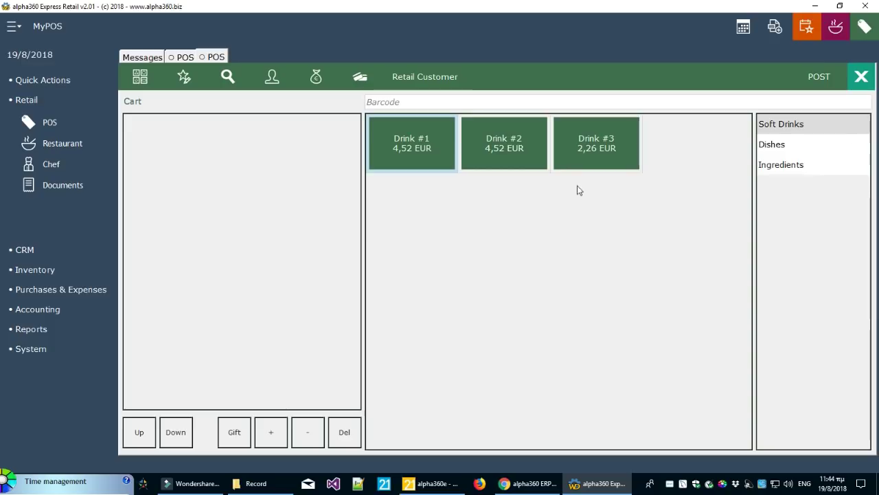
pyautogui.click(867, 81)
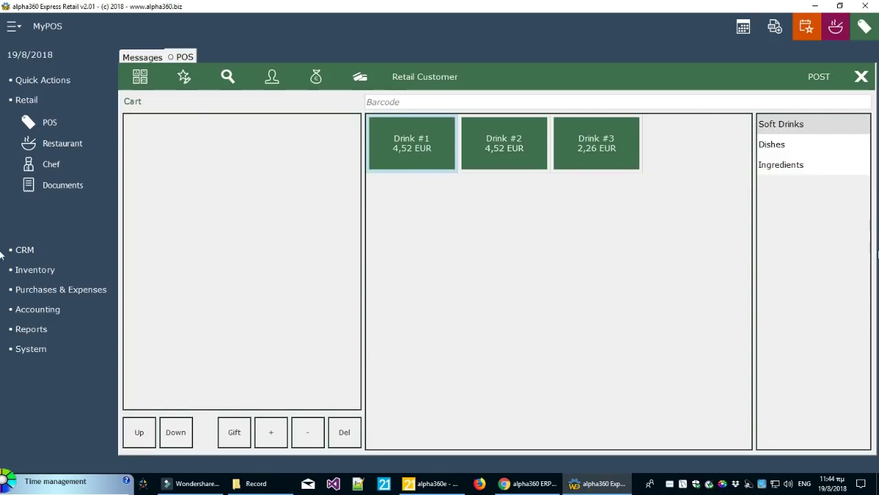
# Browse the Soft Drinks, Dishes and Ingredients categories, ending on Dishes showing Dish #1 and Dish #2
pyautogui.click(809, 126)
pyautogui.click(803, 143)
pyautogui.click(801, 164)
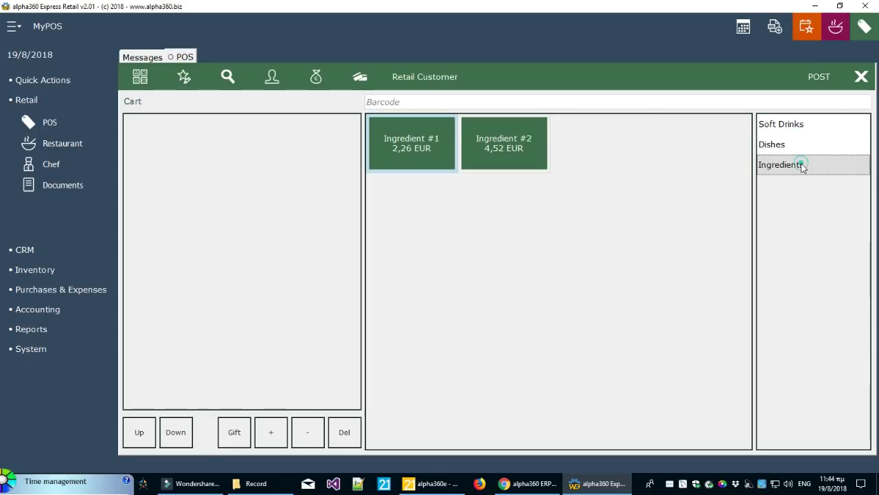
pyautogui.click(800, 145)
pyautogui.click(801, 124)
pyautogui.click(789, 146)
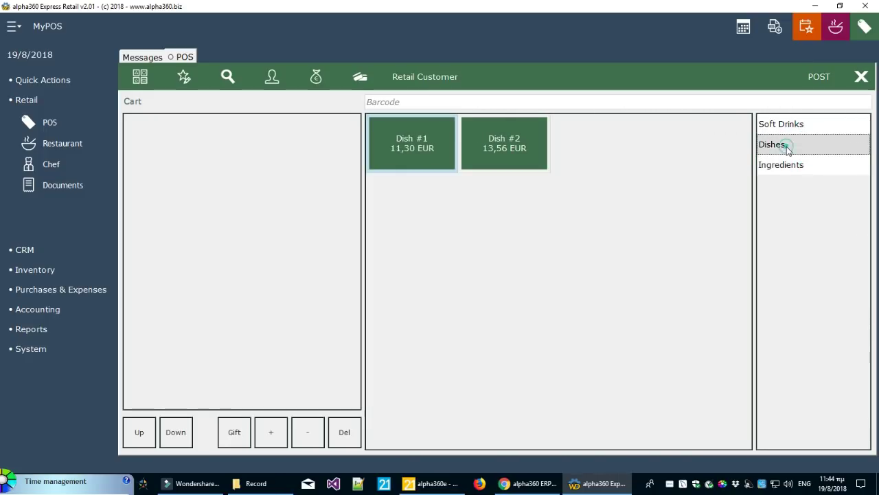
pyautogui.click(792, 165)
pyautogui.click(790, 146)
pyautogui.click(794, 125)
pyautogui.click(789, 146)
pyautogui.click(792, 165)
pyautogui.click(789, 145)
pyautogui.click(784, 126)
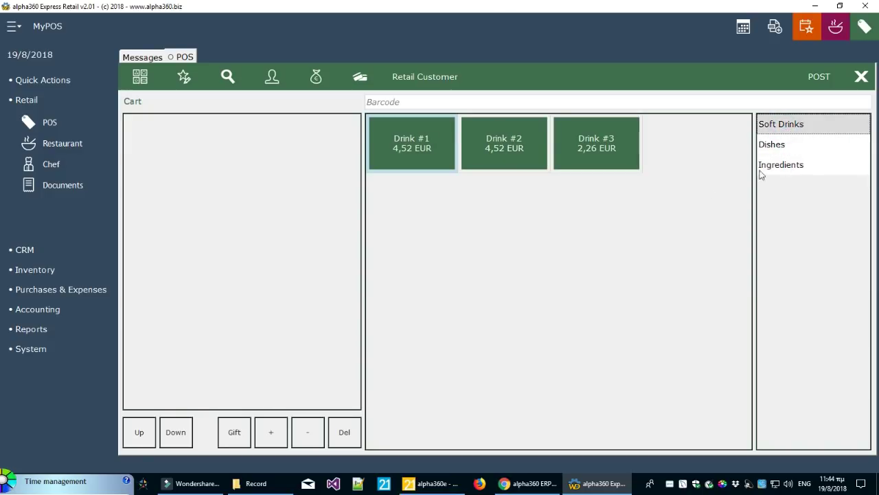
pyautogui.click(812, 146)
pyautogui.click(811, 166)
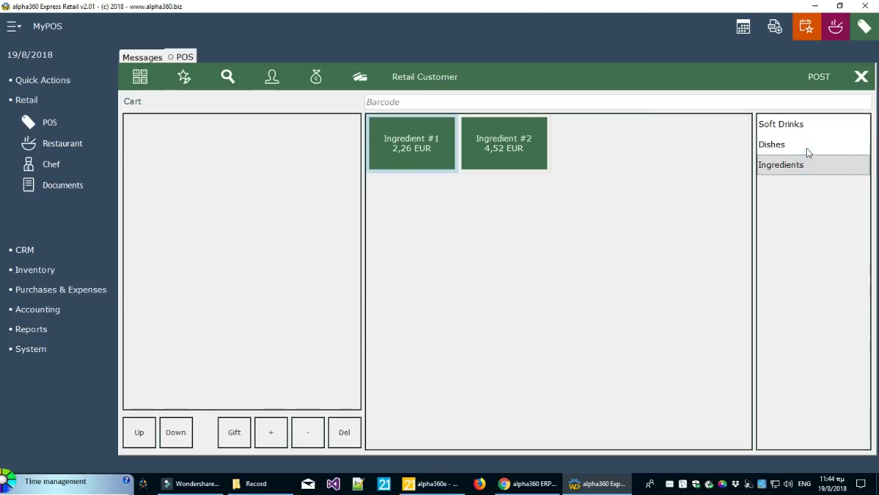
pyautogui.click(807, 147)
pyautogui.click(809, 125)
pyautogui.click(808, 142)
pyautogui.click(809, 164)
pyautogui.click(805, 145)
pyautogui.click(803, 124)
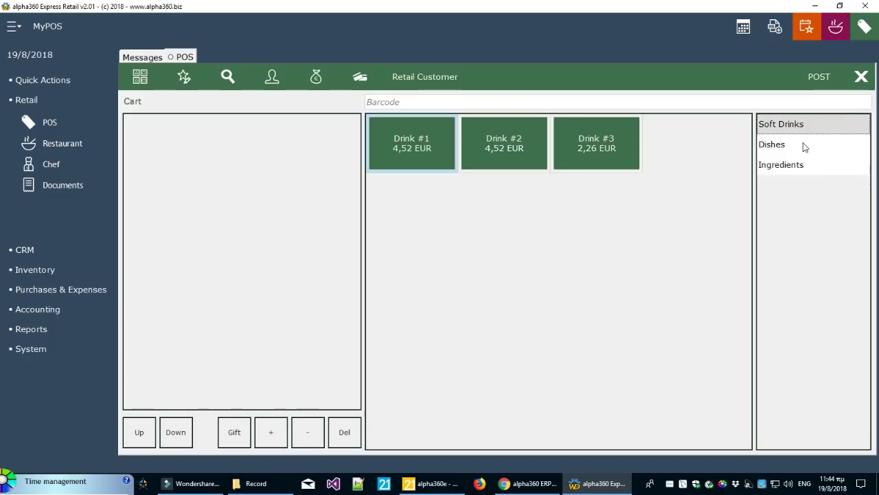
pyautogui.click(805, 146)
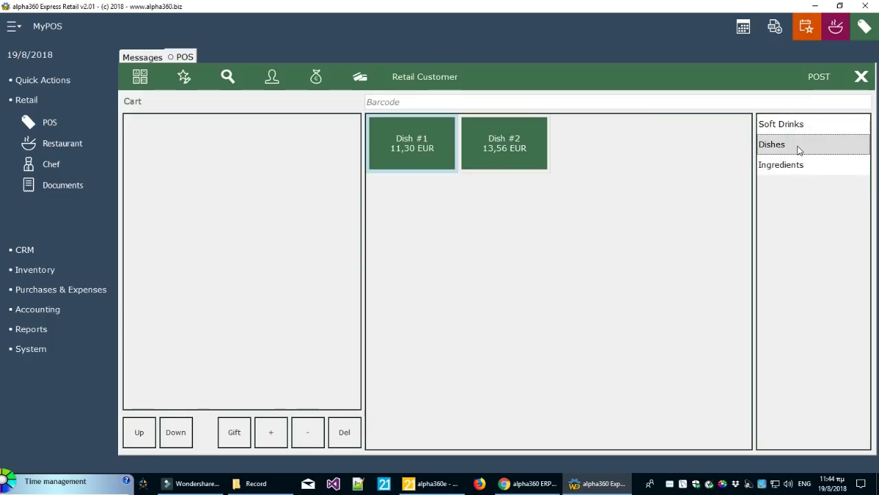
pyautogui.click(40, 349)
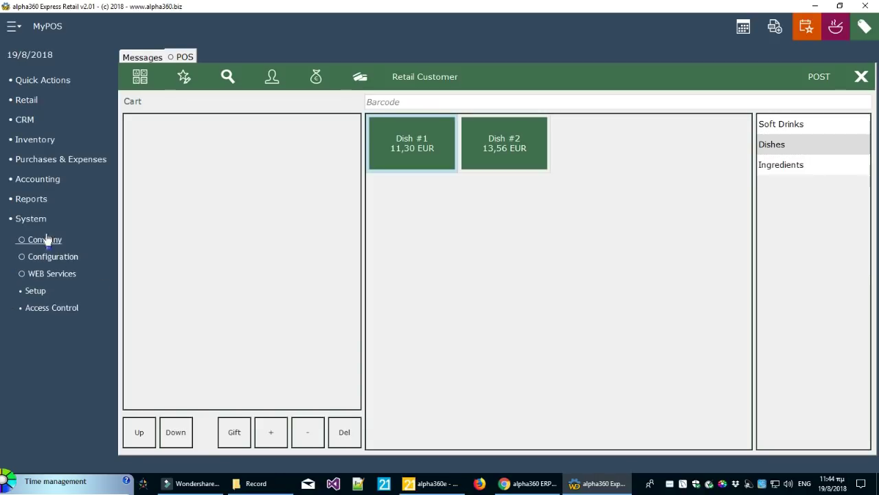
pyautogui.click(34, 291)
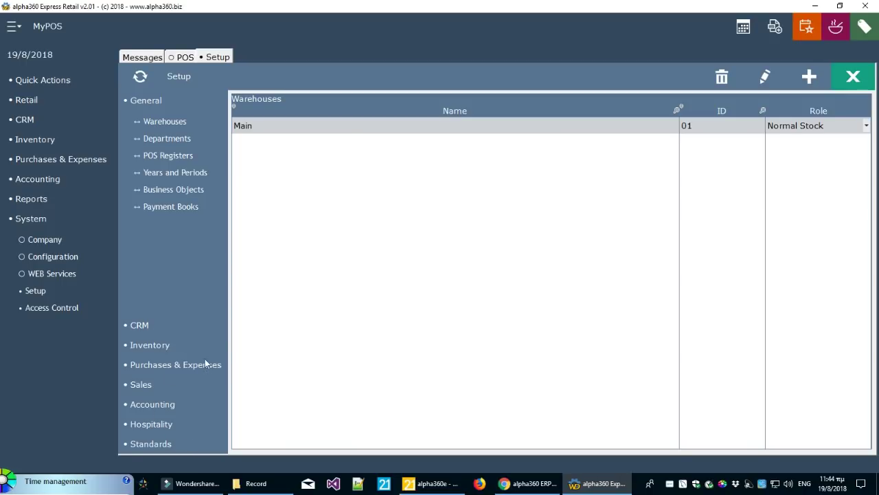
pyautogui.click(148, 346)
pyautogui.click(165, 195)
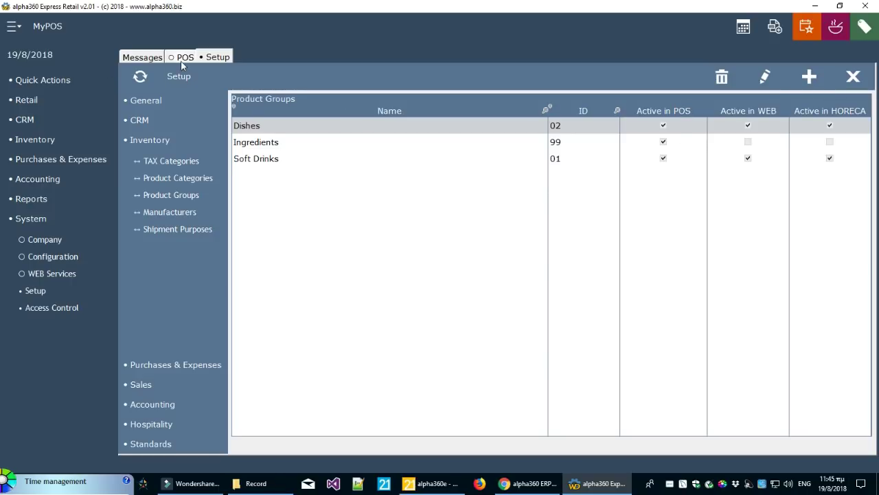
pyautogui.click(854, 78)
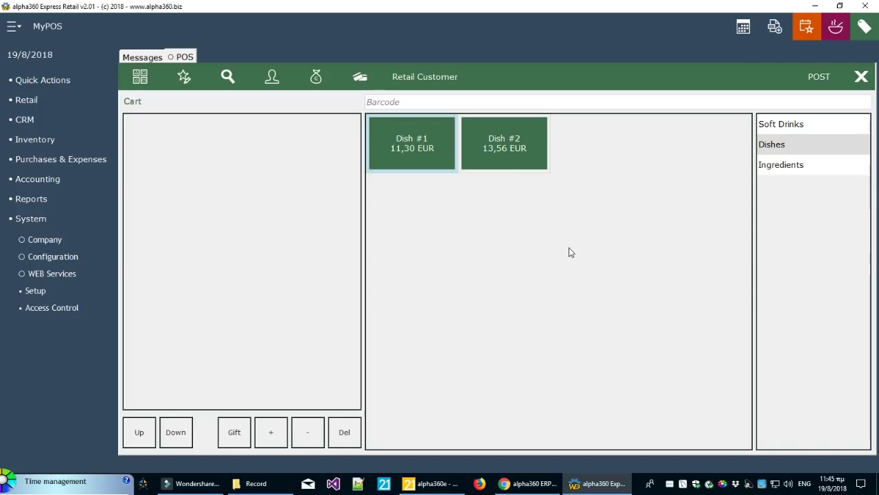
# From Soft Drinks, add Drink #1, Drink #2, Drink #3 and a second Drink #1, totalling 15,82 €
pyautogui.click(786, 129)
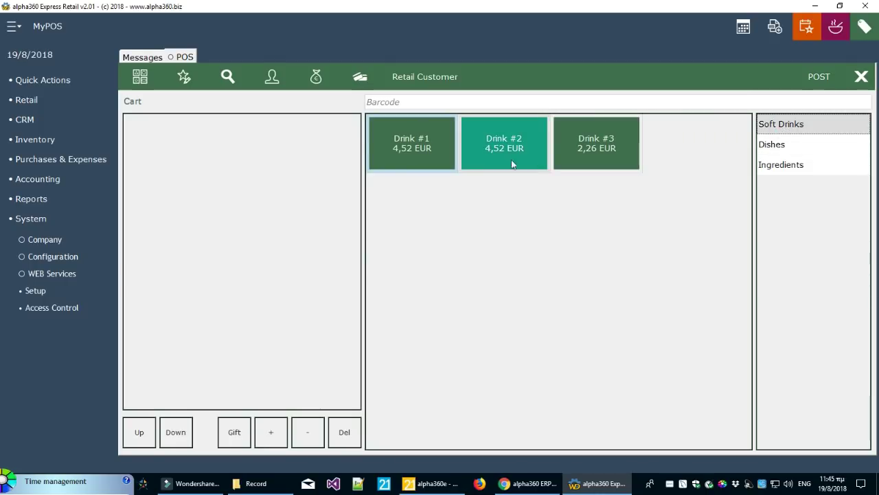
pyautogui.click(411, 143)
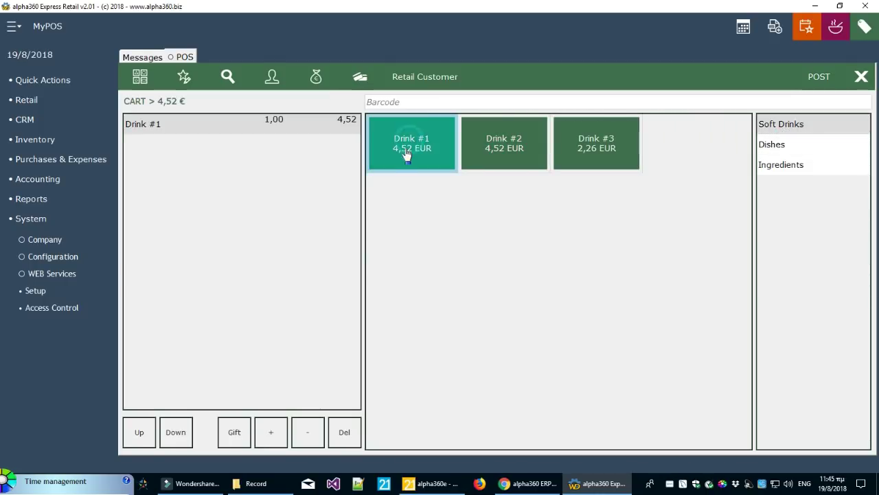
pyautogui.click(497, 145)
pyautogui.click(570, 159)
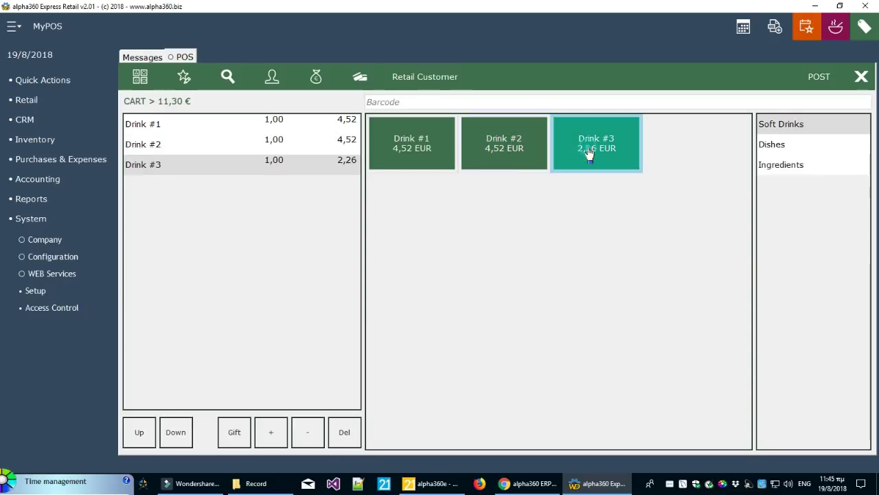
pyautogui.click(421, 156)
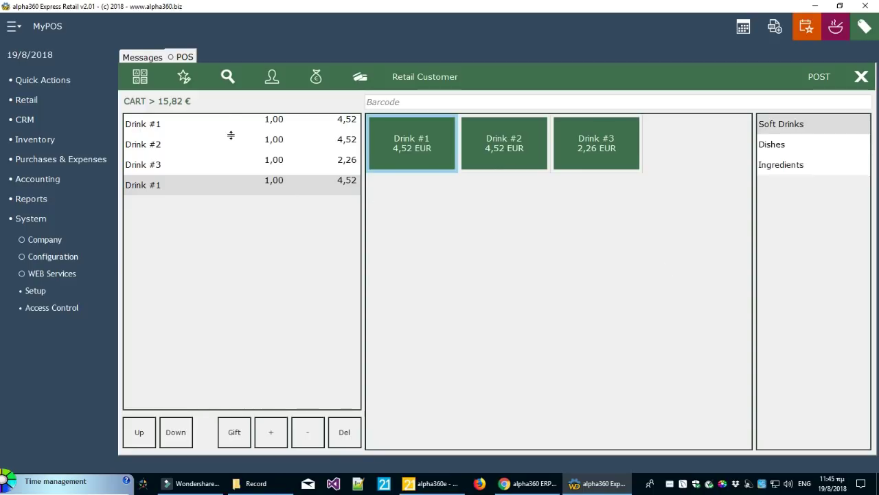
pyautogui.click(428, 103)
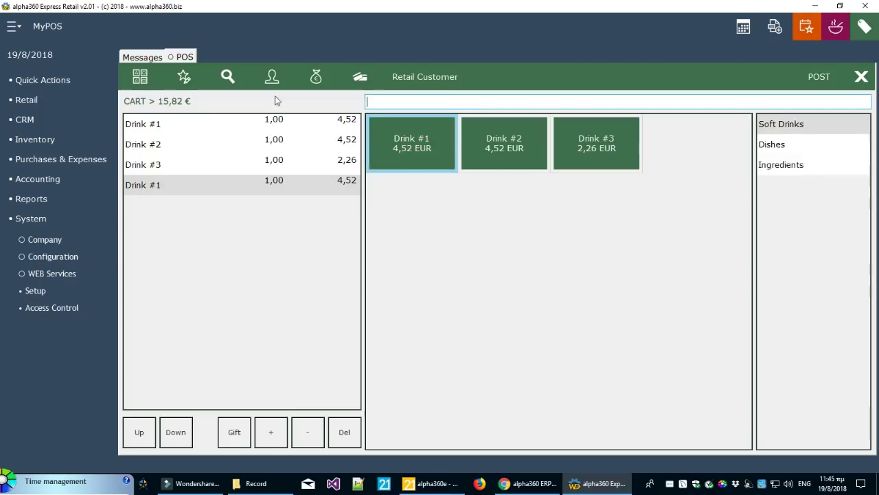
# Search products, check Drink #1's stock availability and add a third Drink #1 for 20,34 €
pyautogui.click(232, 82)
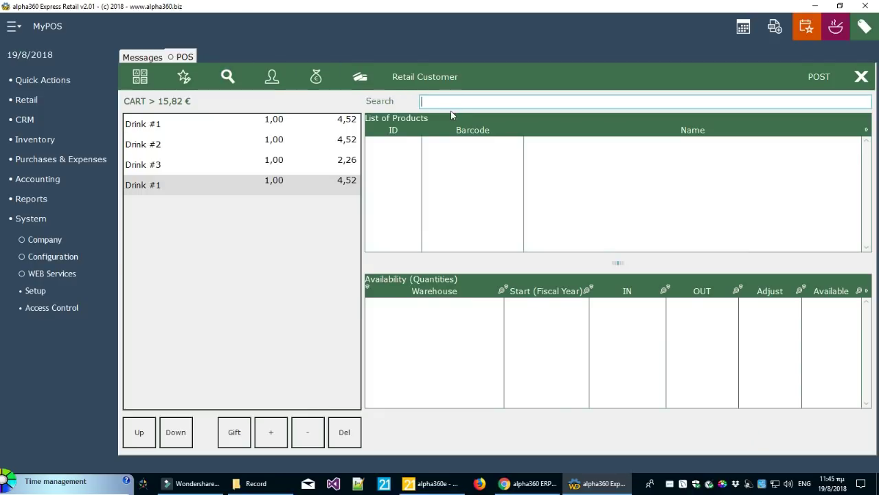
pyautogui.press('Return')
pyautogui.click(464, 176)
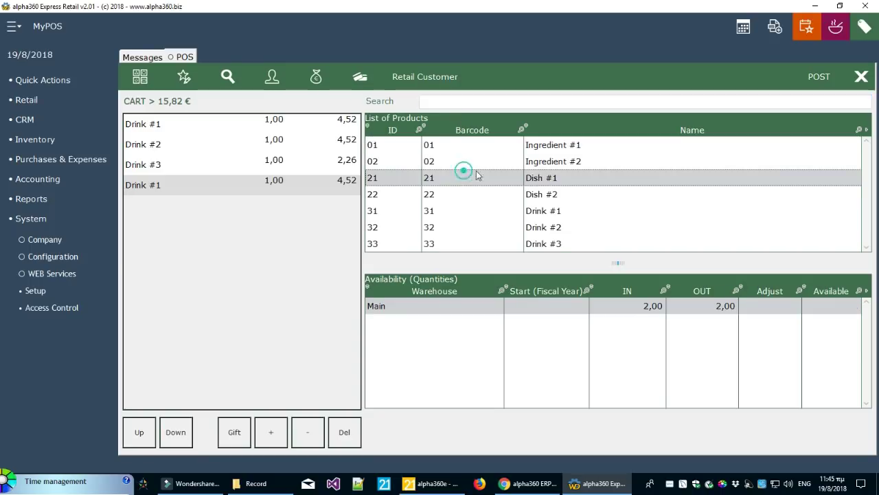
pyautogui.click(869, 174)
pyautogui.click(602, 219)
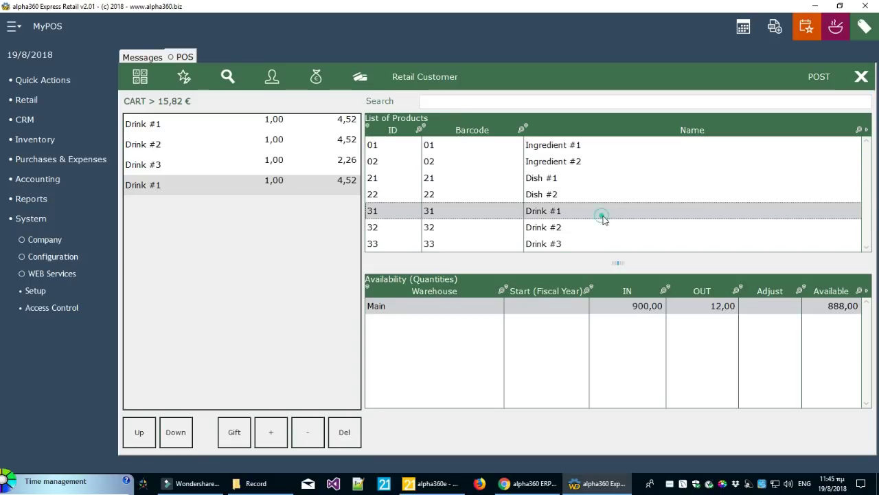
pyautogui.click(600, 214)
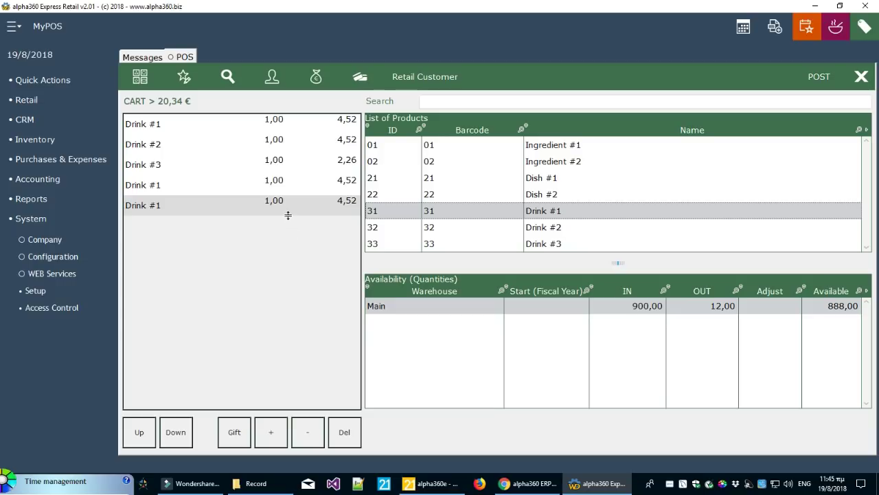
pyautogui.click(140, 76)
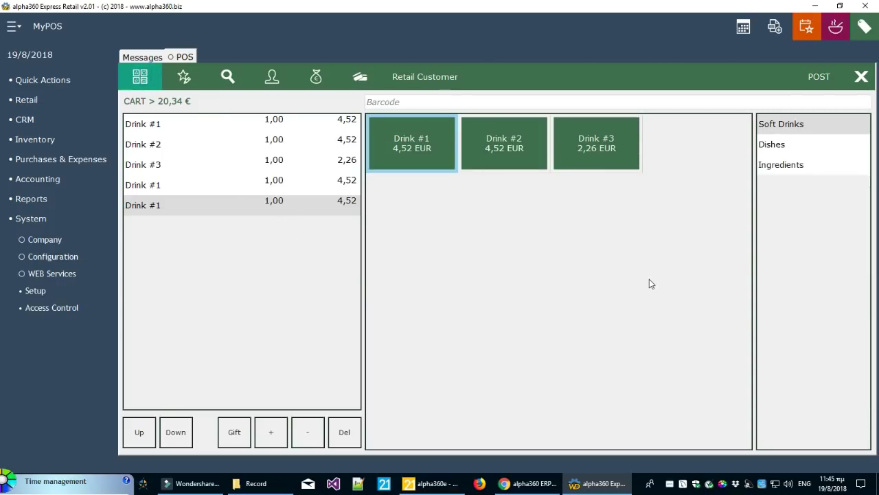
pyautogui.click(206, 124)
pyautogui.click(202, 144)
pyautogui.click(227, 124)
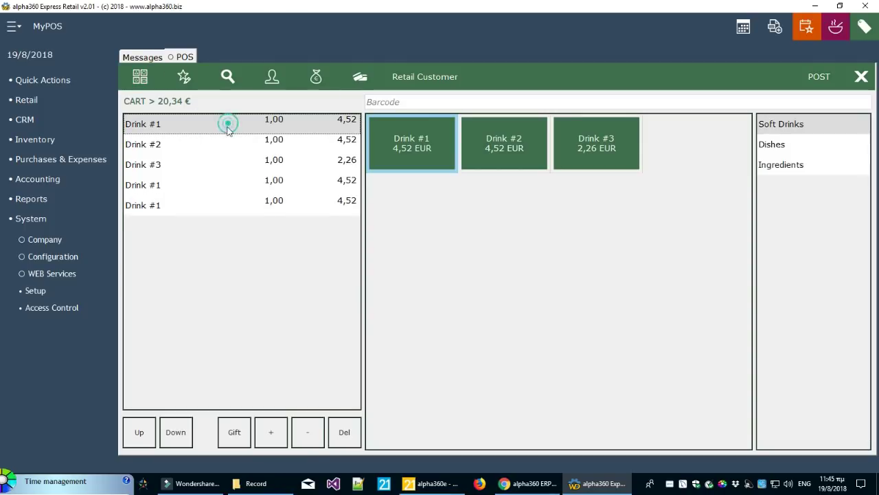
pyautogui.click(278, 431)
pyautogui.click(279, 431)
pyautogui.click(278, 431)
pyautogui.click(279, 431)
pyautogui.click(279, 432)
pyautogui.click(278, 432)
pyautogui.click(278, 431)
pyautogui.click(318, 443)
pyautogui.click(318, 443)
pyautogui.click(318, 443)
pyautogui.click(317, 443)
pyautogui.click(317, 444)
pyautogui.click(317, 443)
pyautogui.click(318, 443)
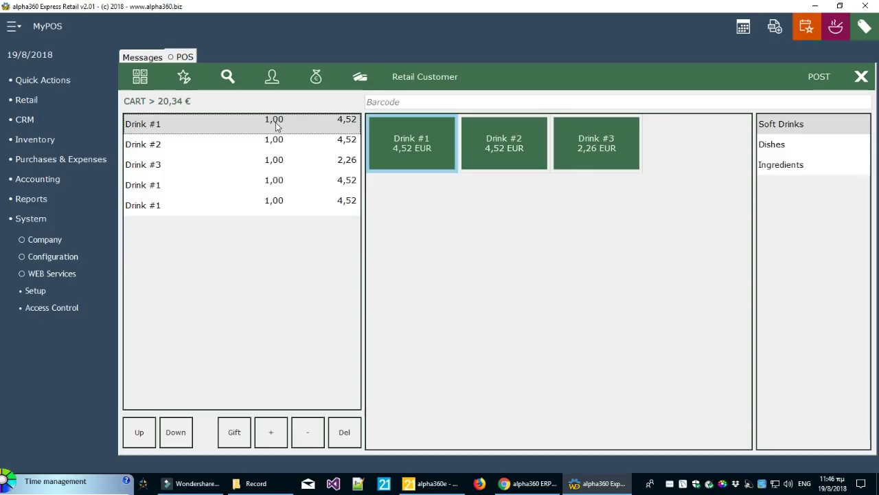
pyautogui.click(347, 431)
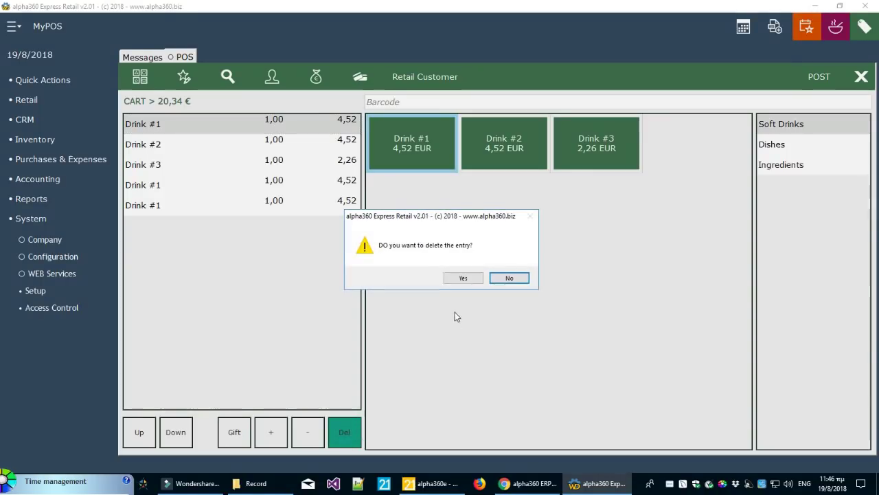
pyautogui.click(463, 279)
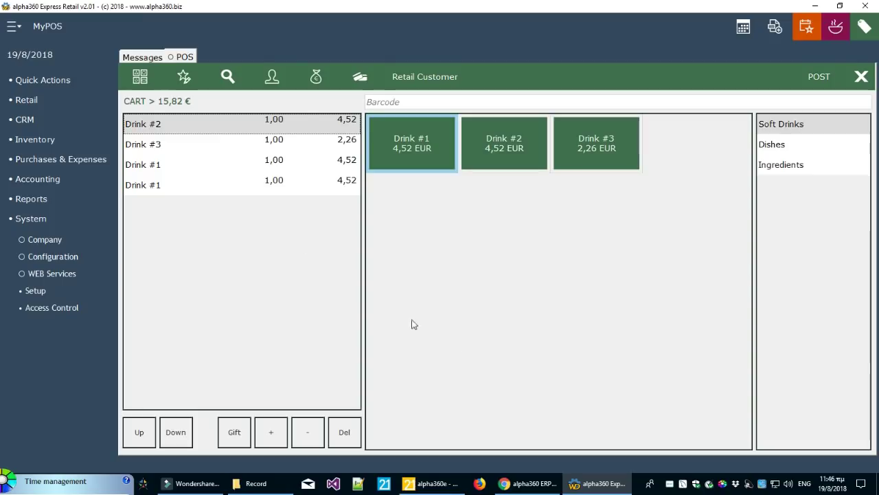
pyautogui.click(163, 146)
pyautogui.click(172, 124)
pyautogui.click(169, 143)
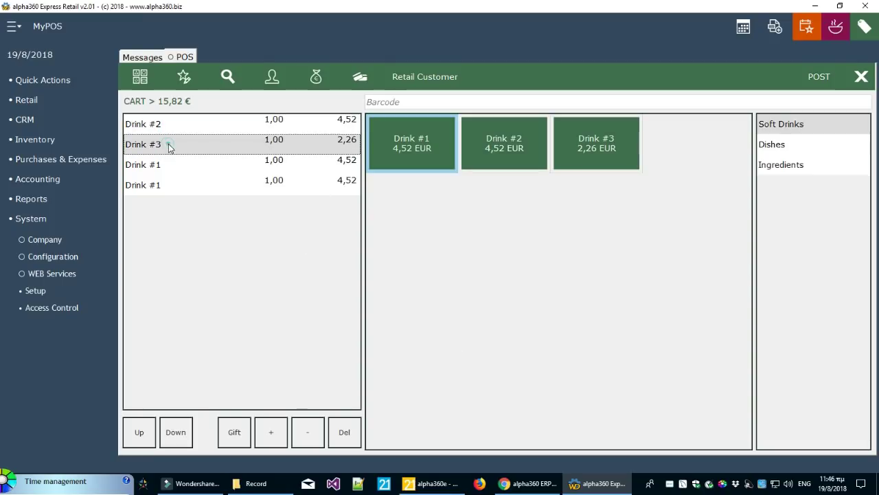
pyautogui.click(163, 166)
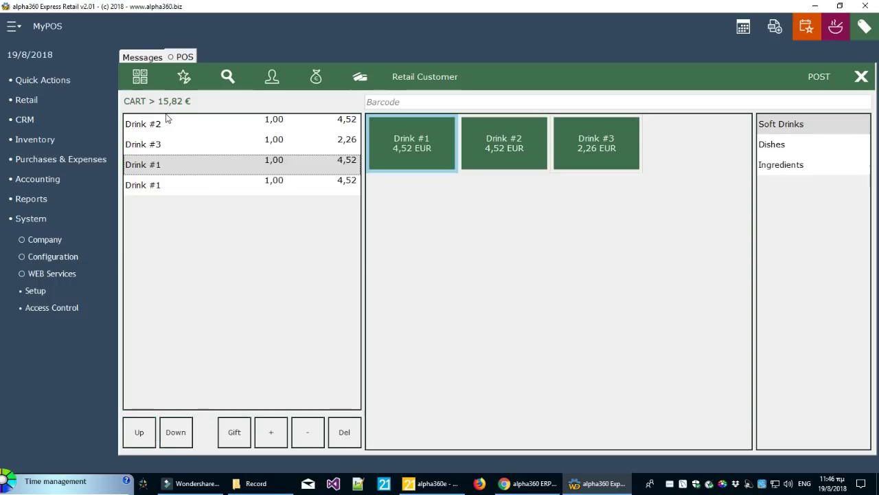
pyautogui.click(278, 126)
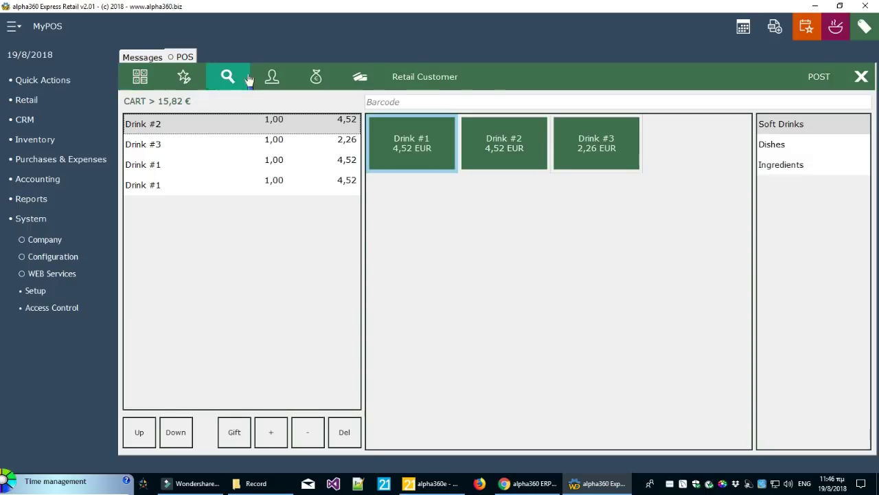
pyautogui.click(153, 145)
pyautogui.click(157, 124)
pyautogui.click(183, 79)
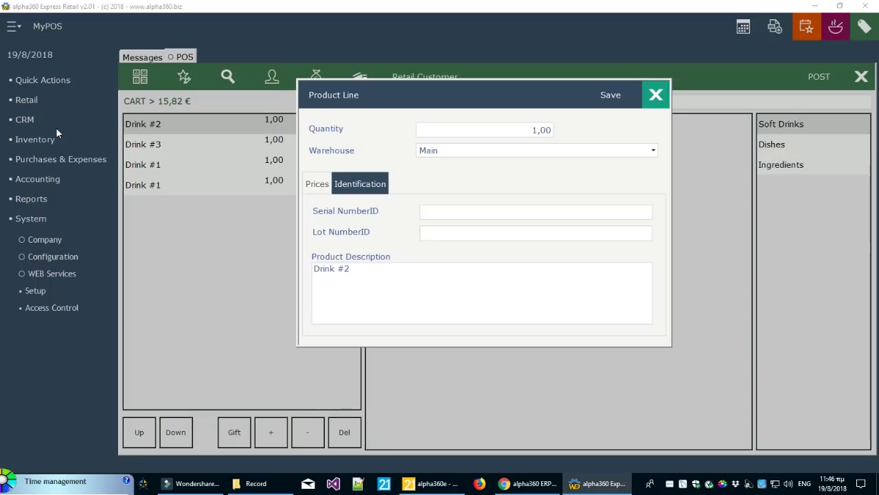
pyautogui.click(318, 184)
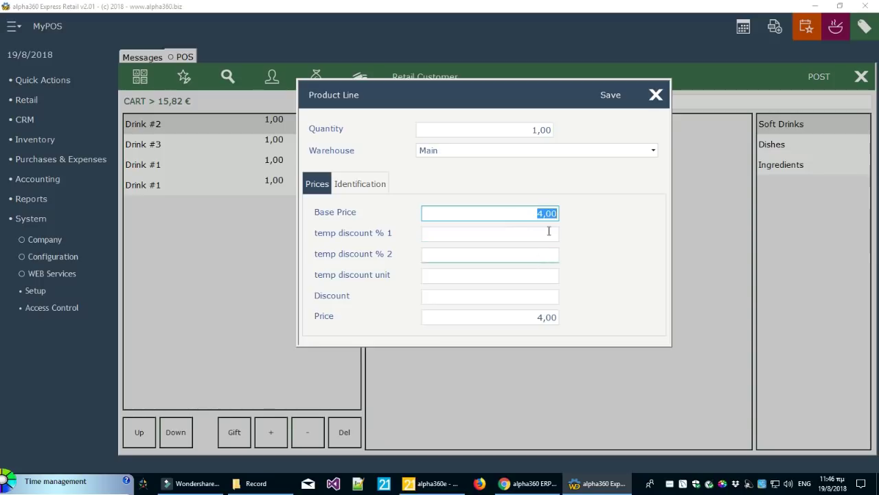
pyautogui.click(657, 94)
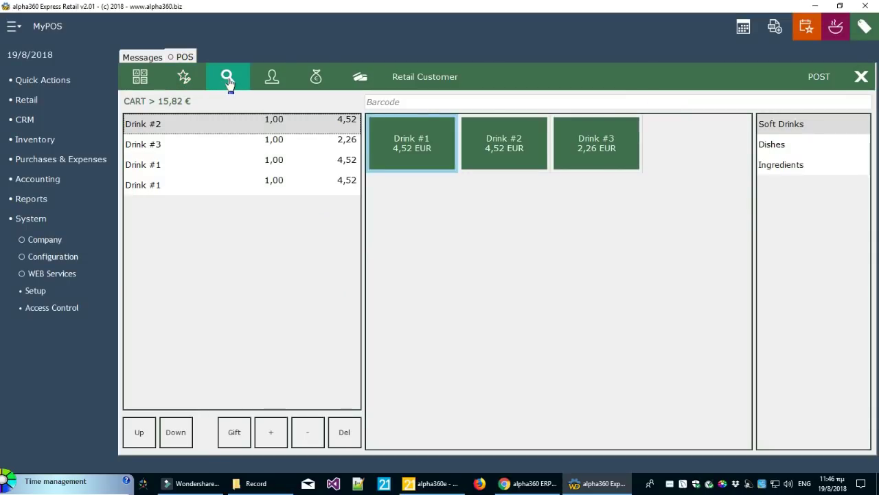
# Review the cart's payment details: the 15,82 cash amount, Non Distributed and Bonus Points values
pyautogui.click(268, 81)
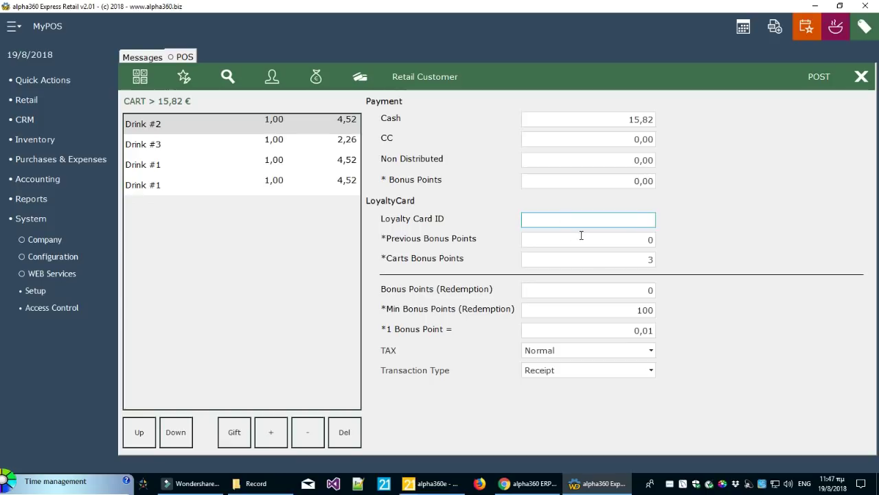
pyautogui.click(319, 81)
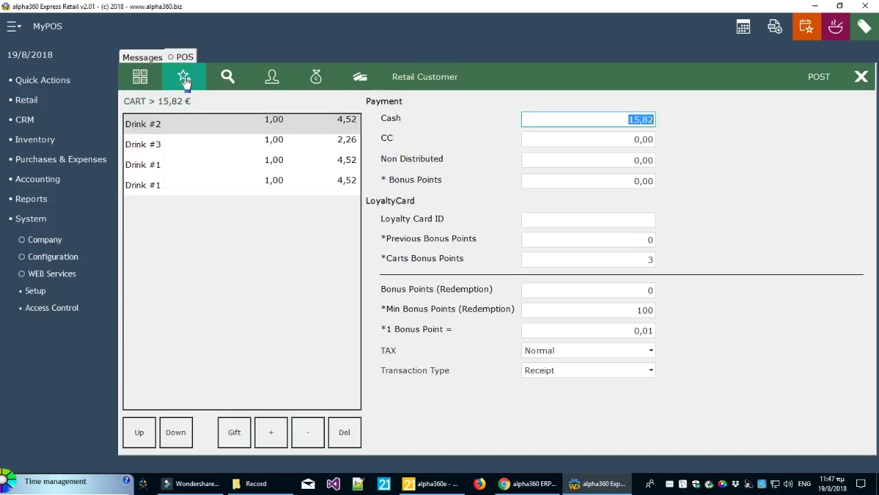
pyautogui.click(140, 76)
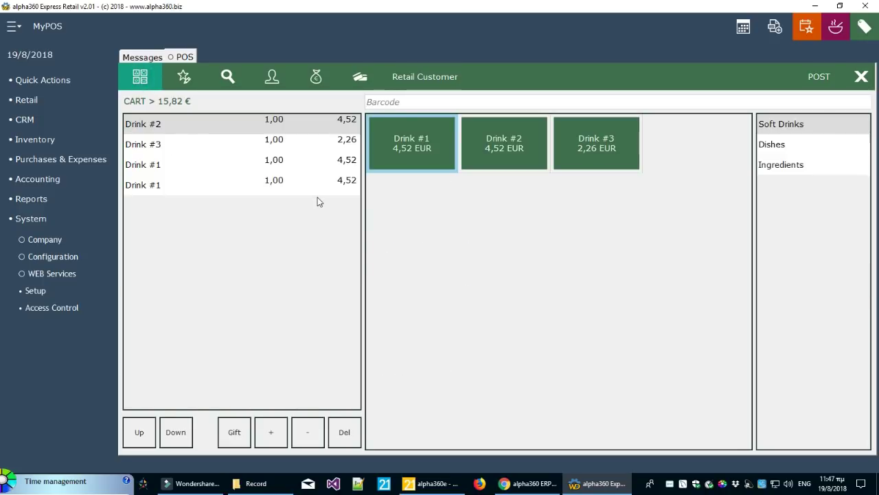
pyautogui.click(315, 78)
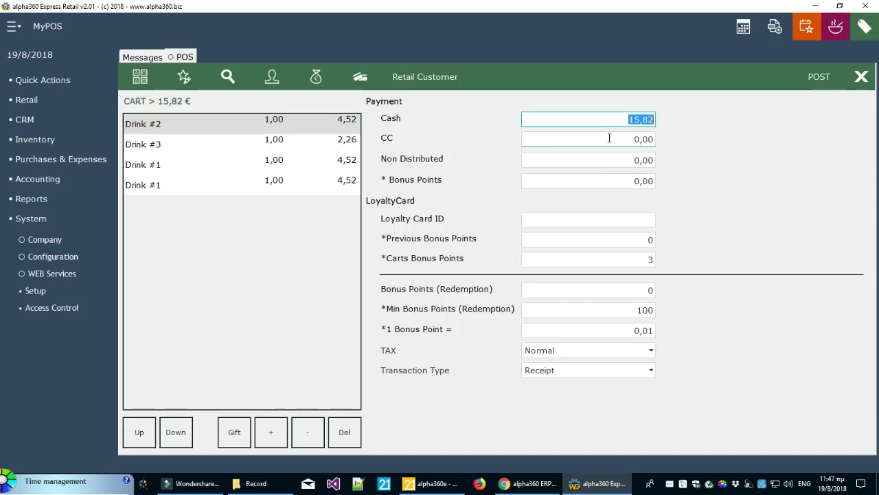
pyautogui.click(610, 160)
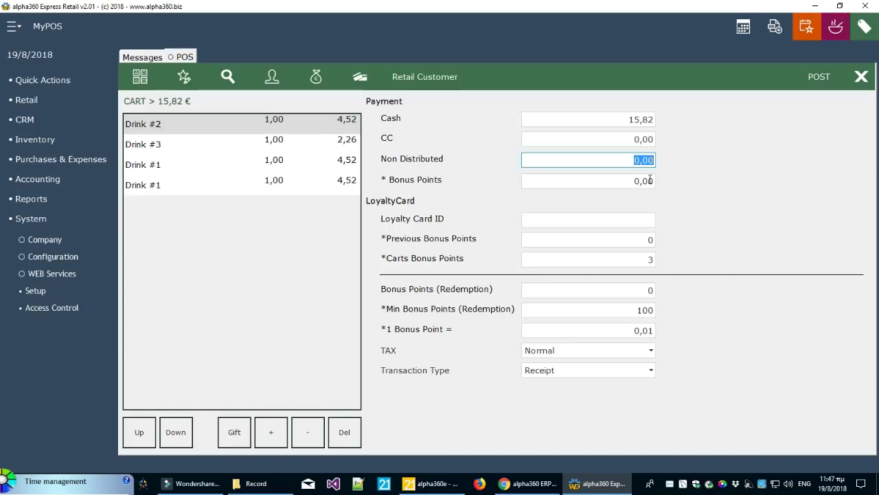
pyautogui.click(639, 181)
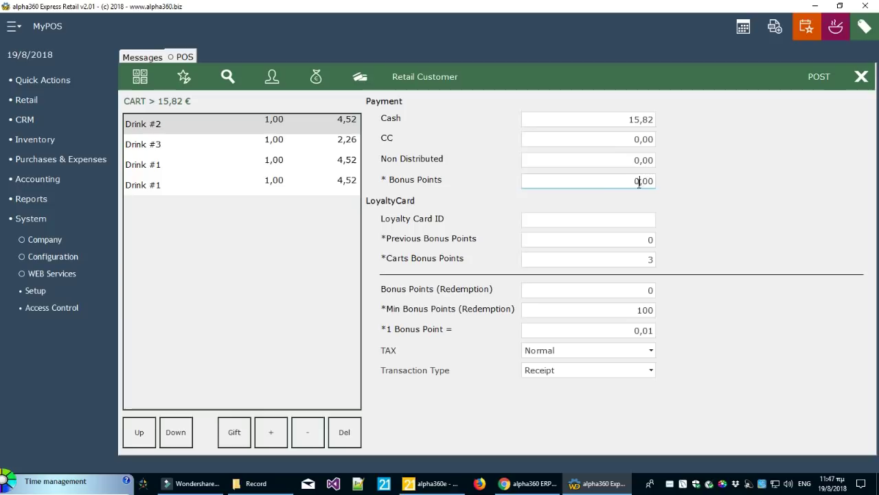
pyautogui.doubleClick(609, 181)
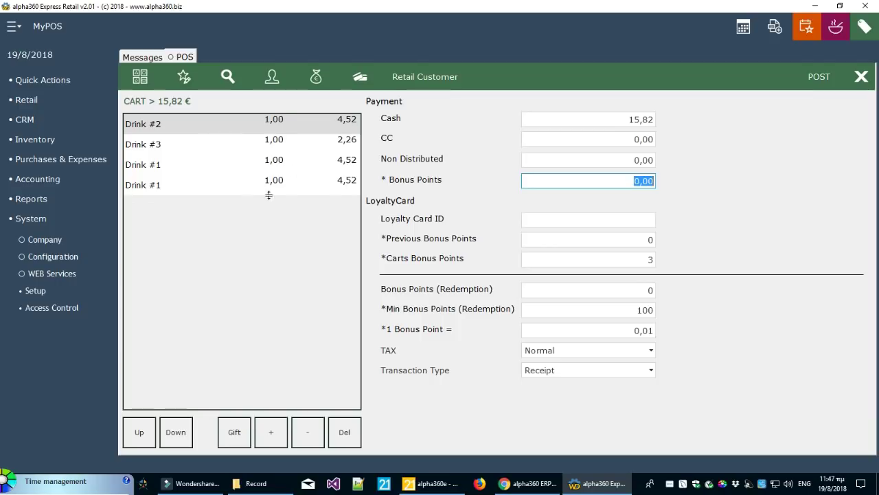
# Raise Drink #3's quantity to 3 and bring up the credit and debit card codes form
pyautogui.click(265, 144)
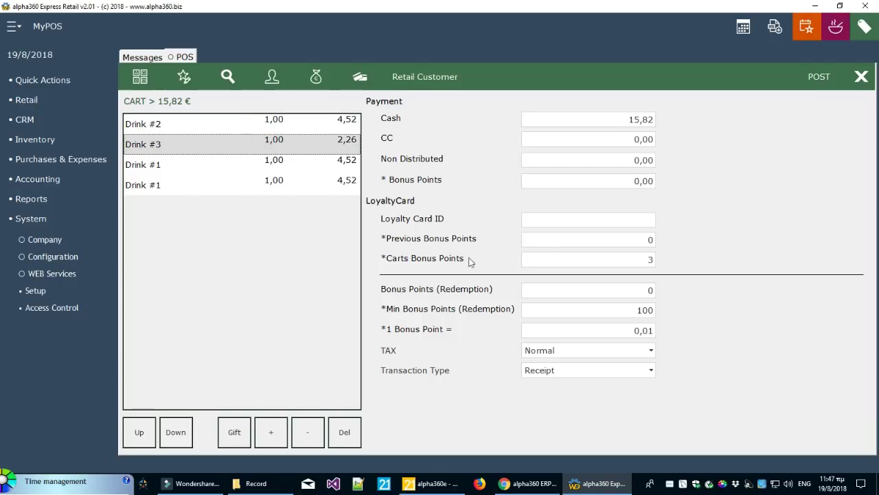
pyautogui.click(529, 219)
pyautogui.click(270, 431)
pyautogui.click(272, 439)
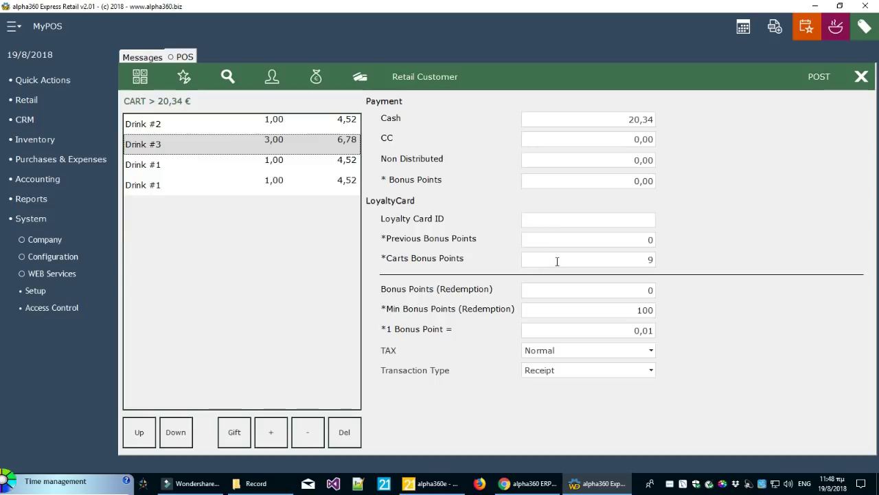
pyautogui.click(568, 219)
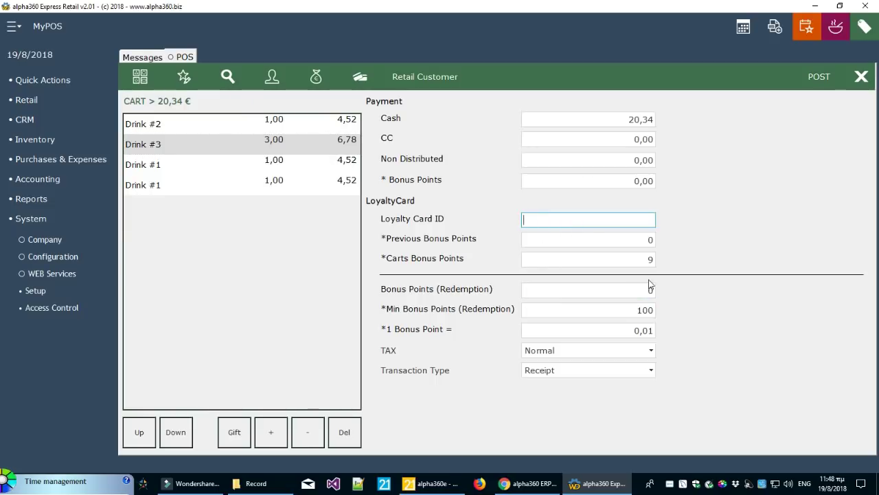
pyautogui.click(360, 76)
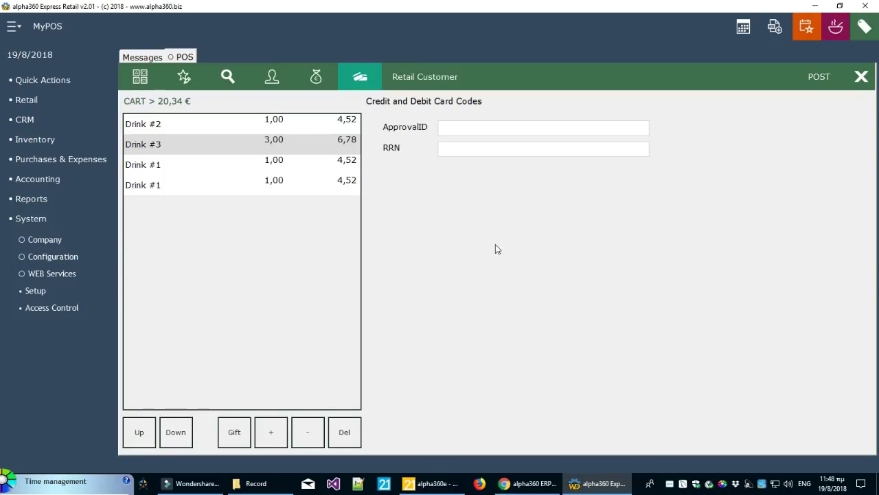
# Leave the ApprovalID and RRN card fields blank and go back to the Soft Drinks tiles
pyautogui.click(476, 127)
pyautogui.click(480, 149)
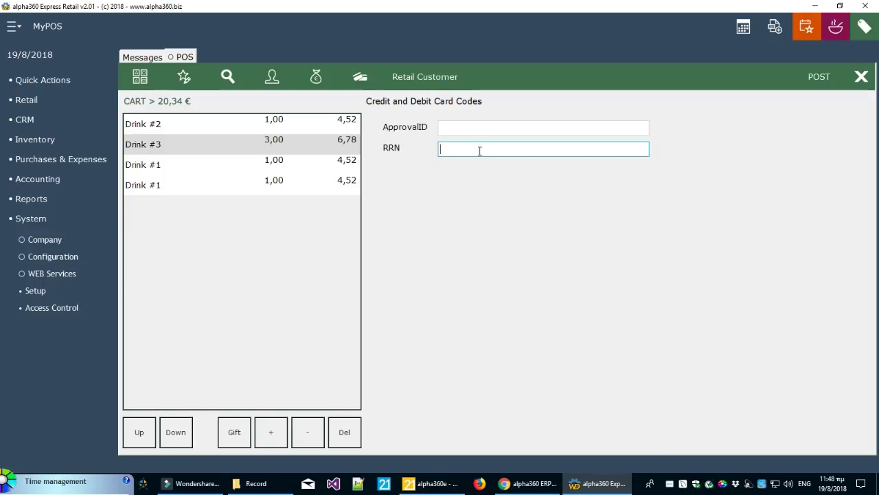
pyautogui.click(474, 128)
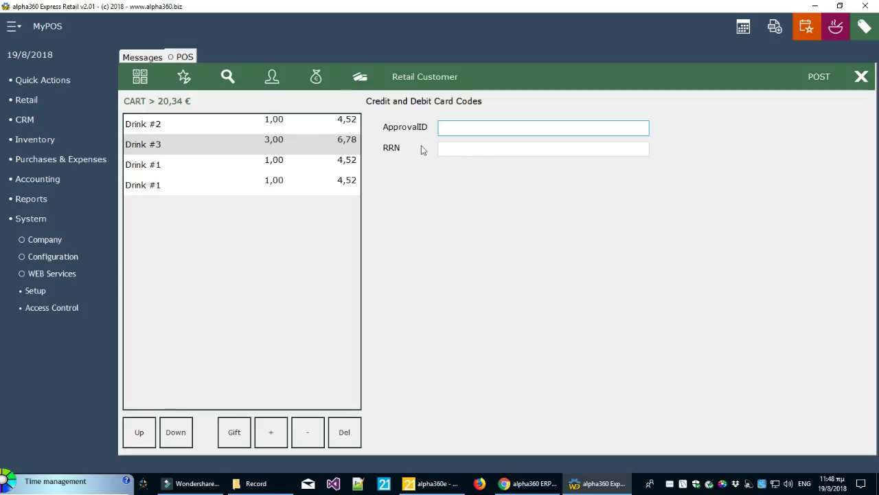
pyautogui.click(574, 150)
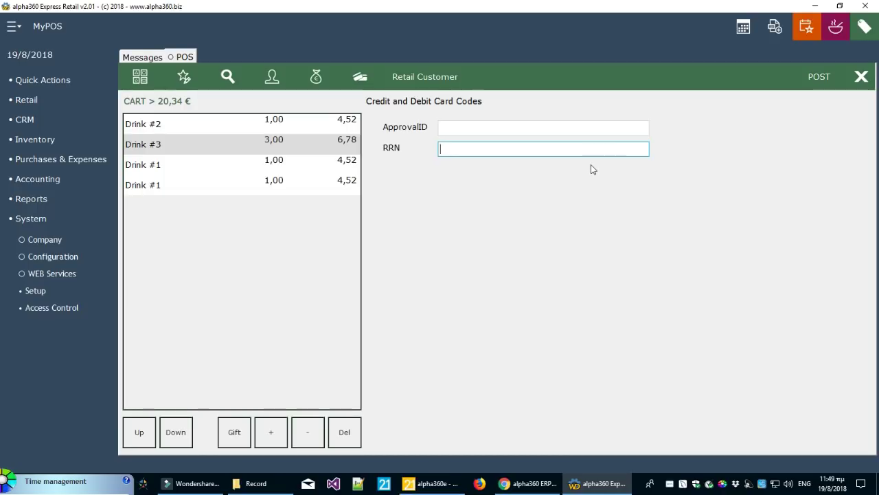
pyautogui.click(140, 76)
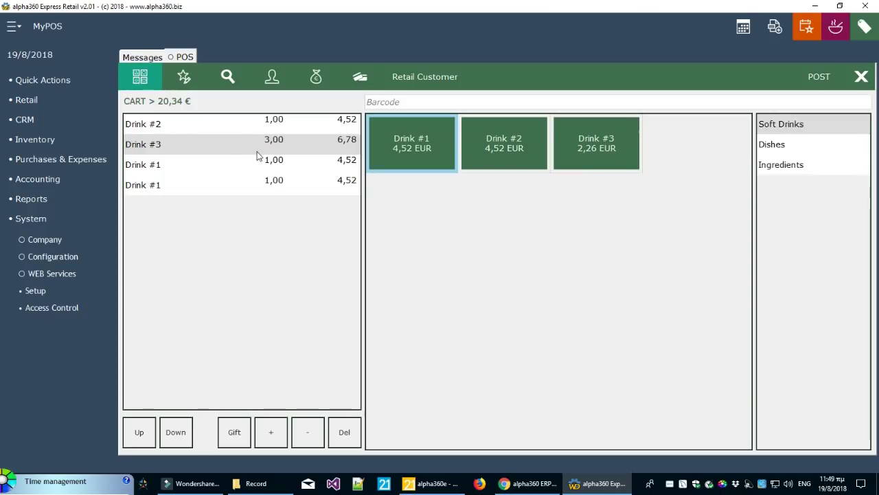
# Post the 20,34 € sale, then ring up Drink #1 and Drink #2 for 9,04 € and view its payment
pyautogui.click(818, 78)
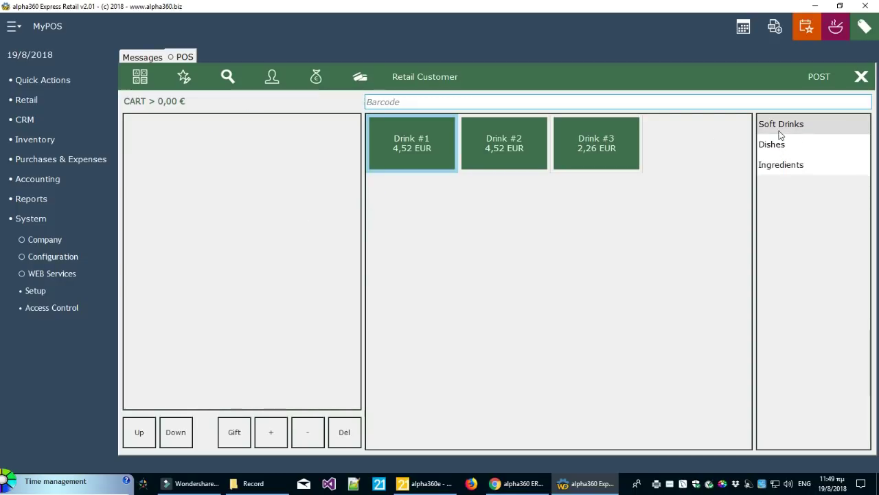
pyautogui.click(610, 155)
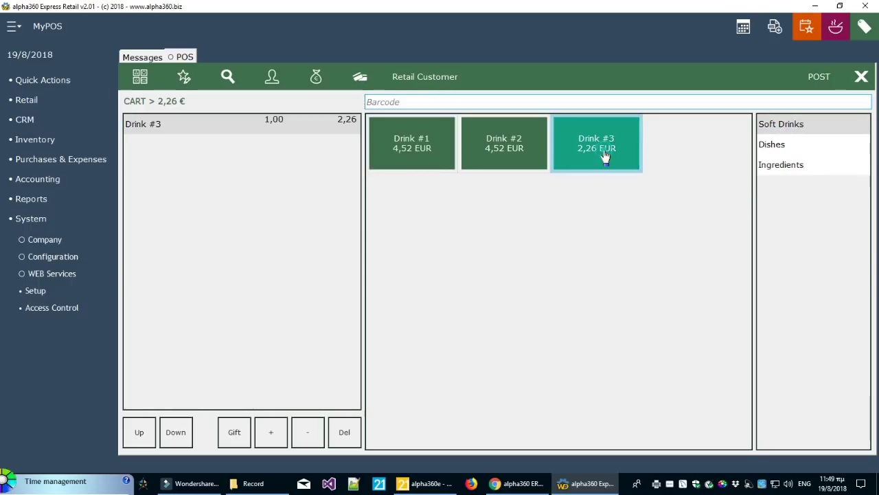
pyautogui.click(492, 145)
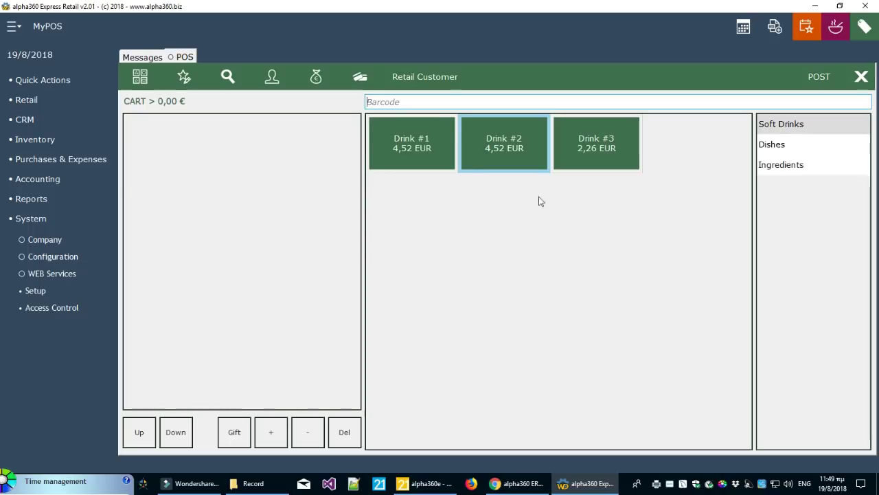
pyautogui.click(423, 148)
pyautogui.click(484, 147)
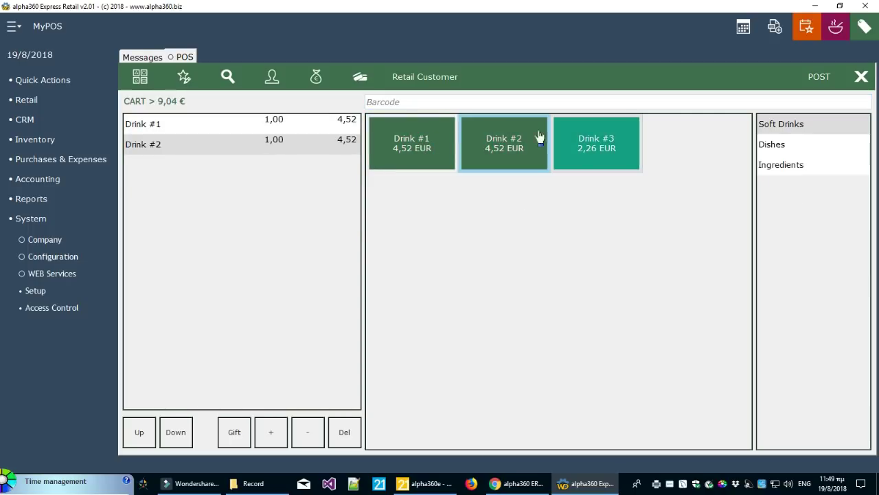
pyautogui.click(317, 83)
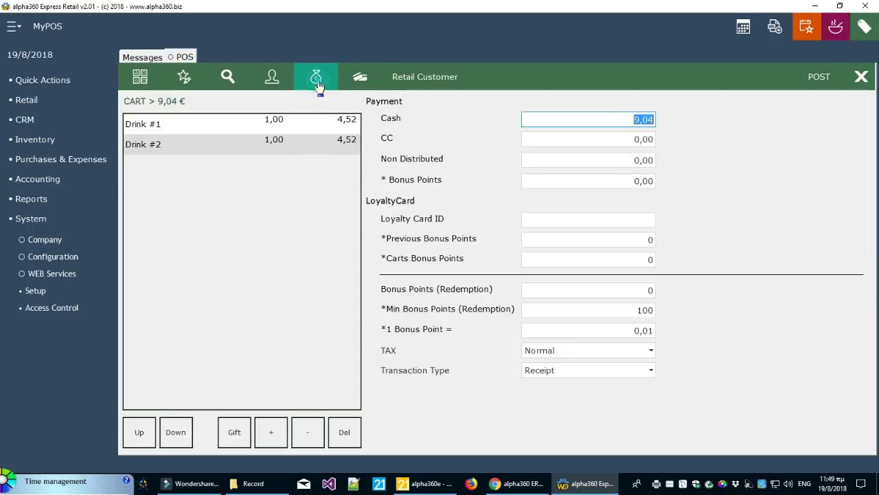
# Allocate the full 9,04 € to CC, leaving cash at 0,00, and post the sale
pyautogui.click(633, 139)
pyautogui.write('9,04')
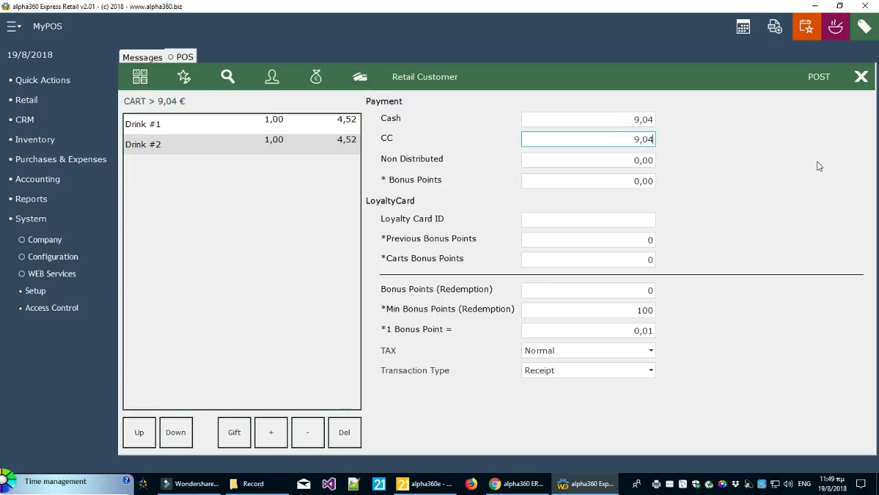
pyautogui.press('Tab')
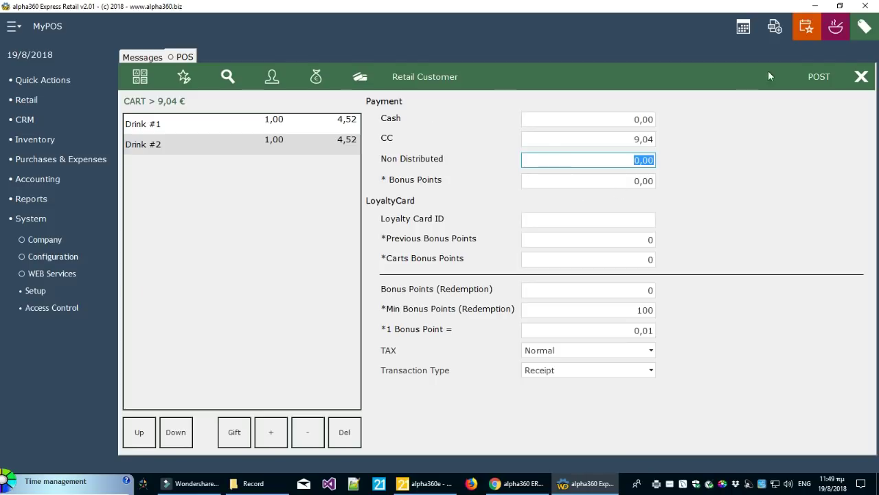
pyautogui.click(821, 76)
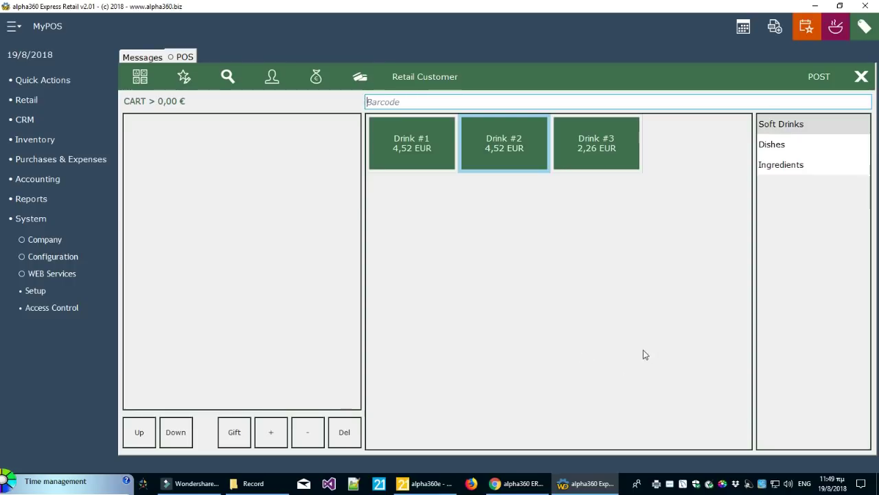
# Open the POS documents list and limit it to a single Day interval
pyautogui.click(30, 101)
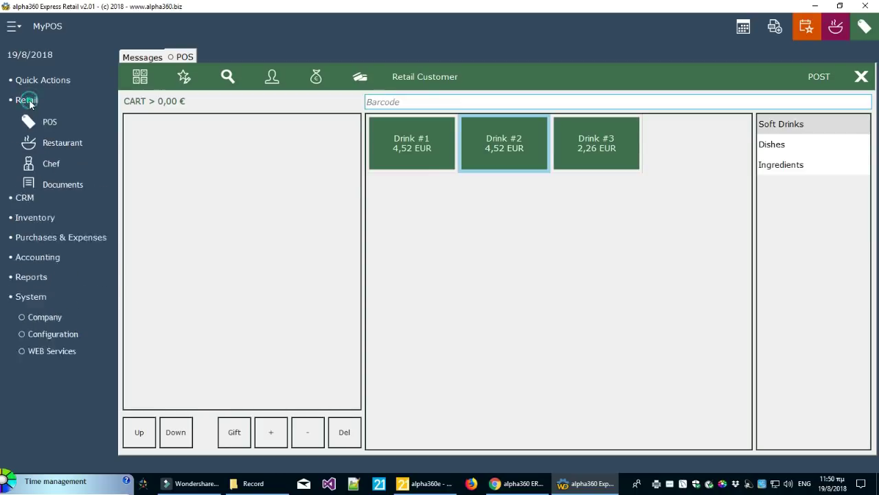
pyautogui.click(72, 187)
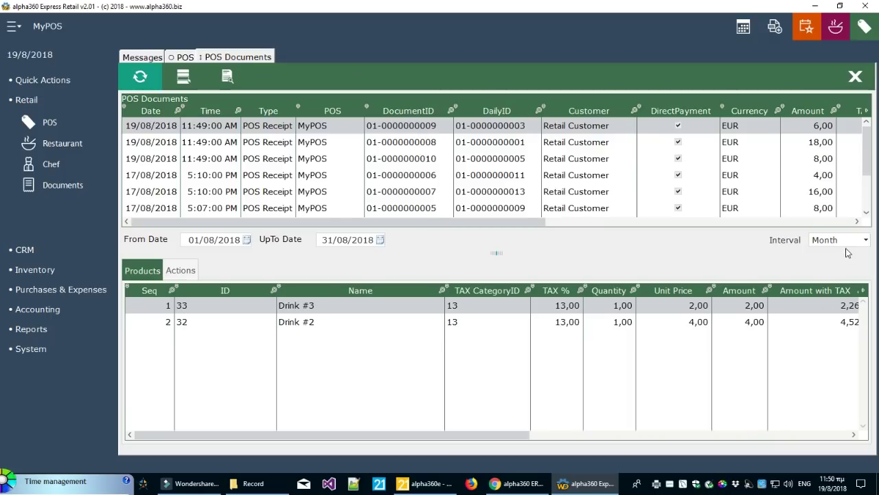
pyautogui.click(843, 242)
pyautogui.click(842, 256)
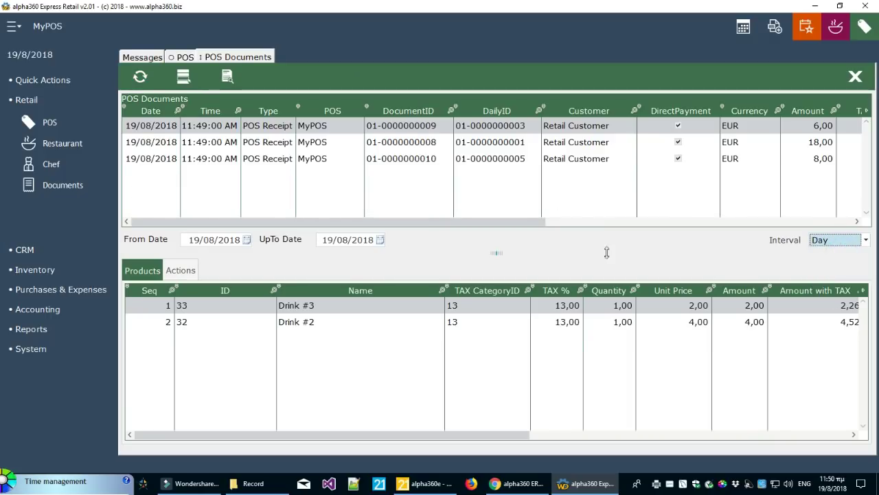
# Browse the items of the 19/08/2018 receipts (18,00 and 8,00) and open that day's POS DashBoard
pyautogui.moveTo(492, 252); pyautogui.dragTo(491, 285)
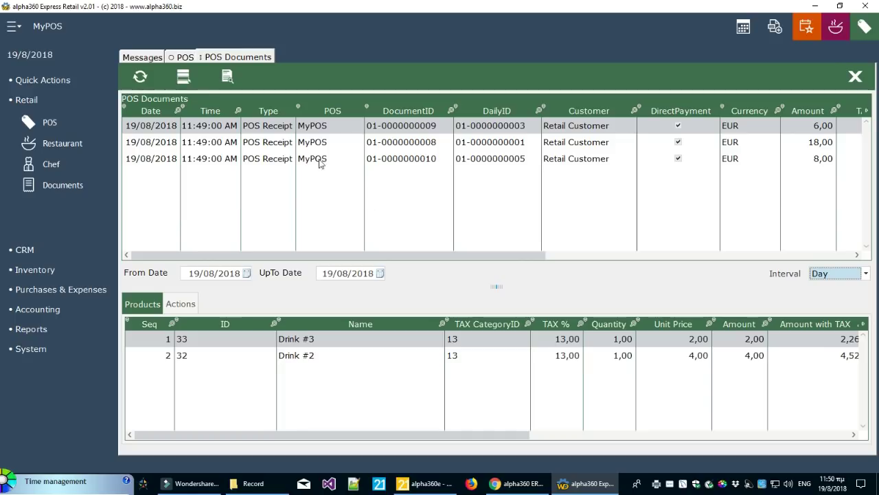
pyautogui.click(283, 144)
pyautogui.click(280, 160)
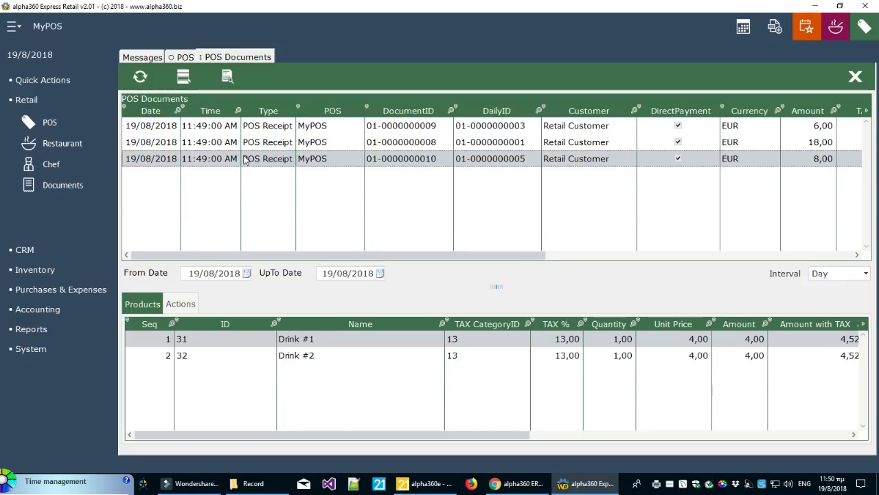
pyautogui.moveTo(240, 154); pyautogui.dragTo(270, 152)
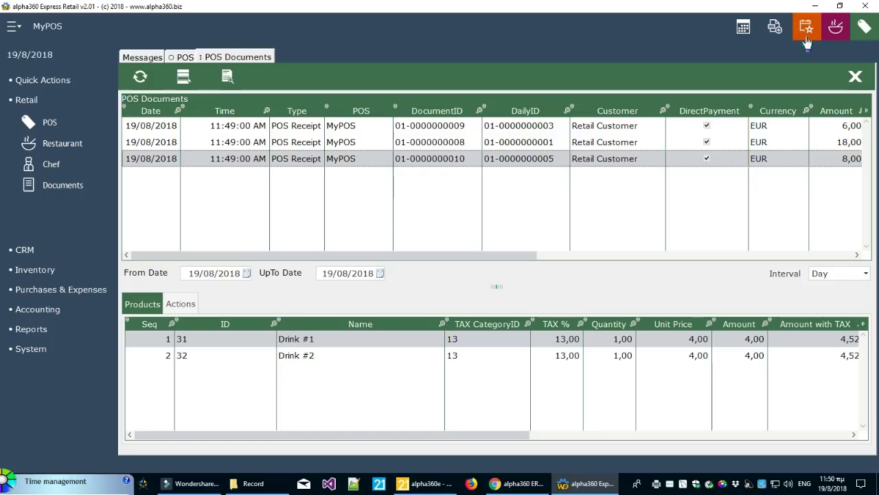
pyautogui.moveTo(388, 254); pyautogui.dragTo(378, 275)
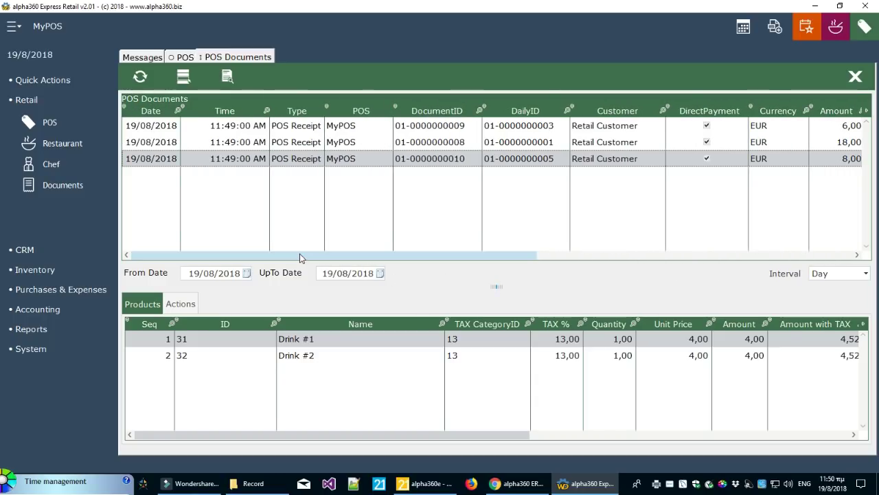
pyautogui.click(229, 126)
pyautogui.click(227, 142)
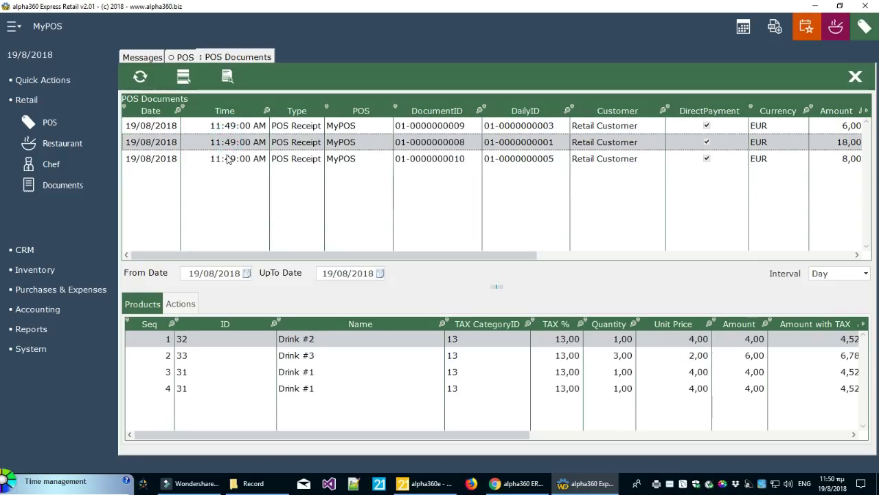
pyautogui.click(229, 158)
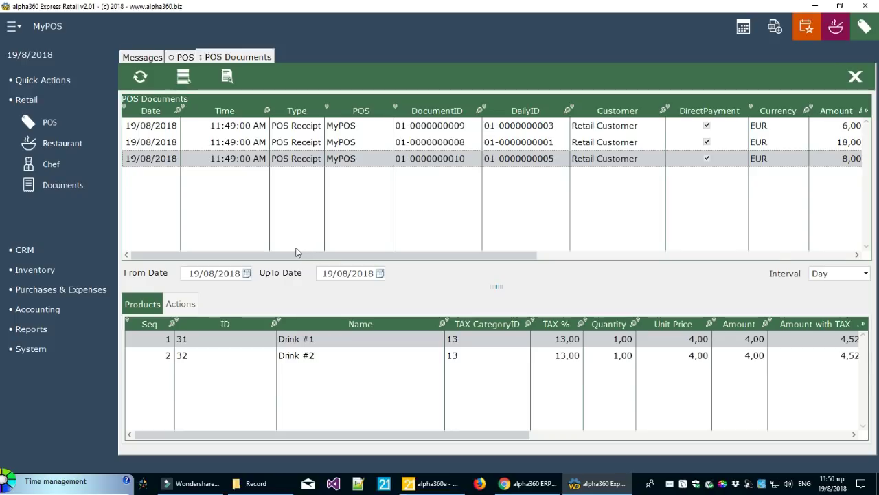
pyautogui.click(807, 26)
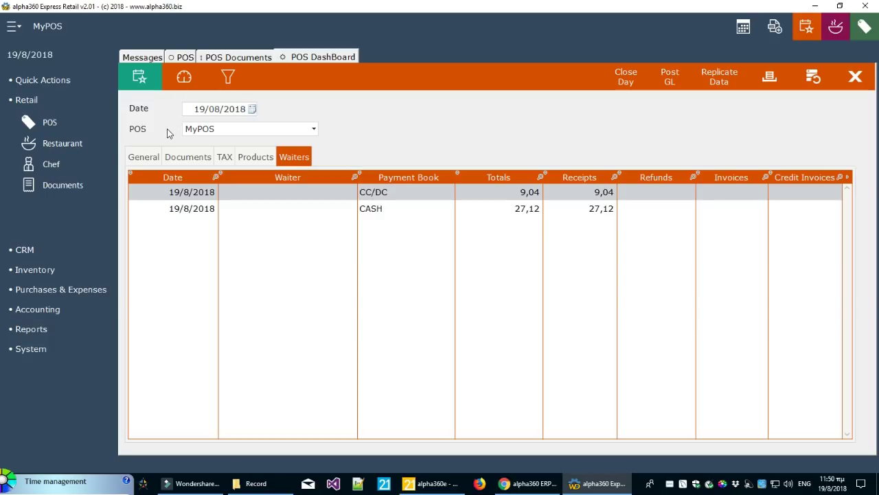
# Check the General tab's Date and POS fields, then show Documents: 3 receipts, 32,00 or 36,16 taxed
pyautogui.click(142, 156)
pyautogui.click(218, 108)
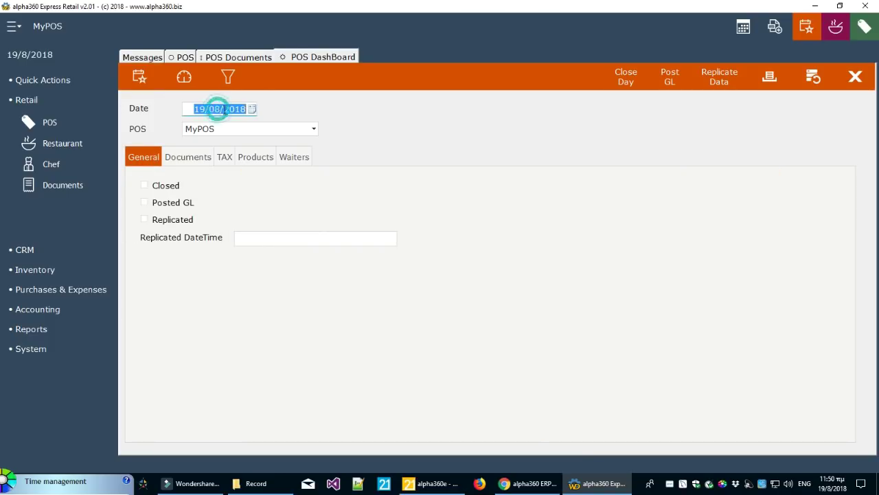
pyautogui.click(246, 127)
pyautogui.click(394, 126)
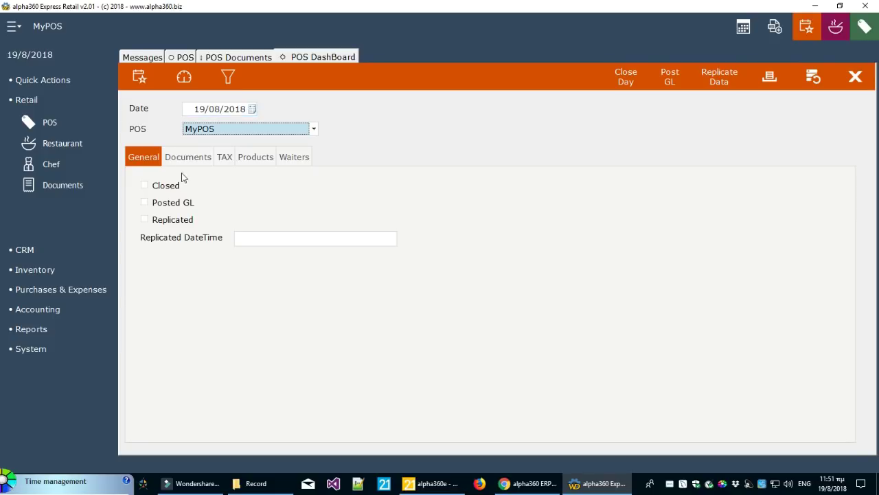
pyautogui.click(198, 160)
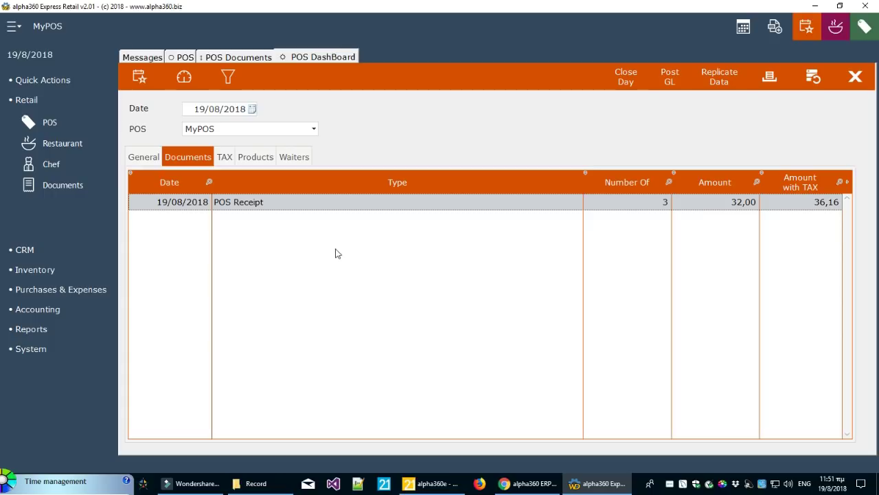
# Inspect the day's tax breakdown and the per-product sales and cost figures for Drinks #1, #2 and #3
pyautogui.click(225, 158)
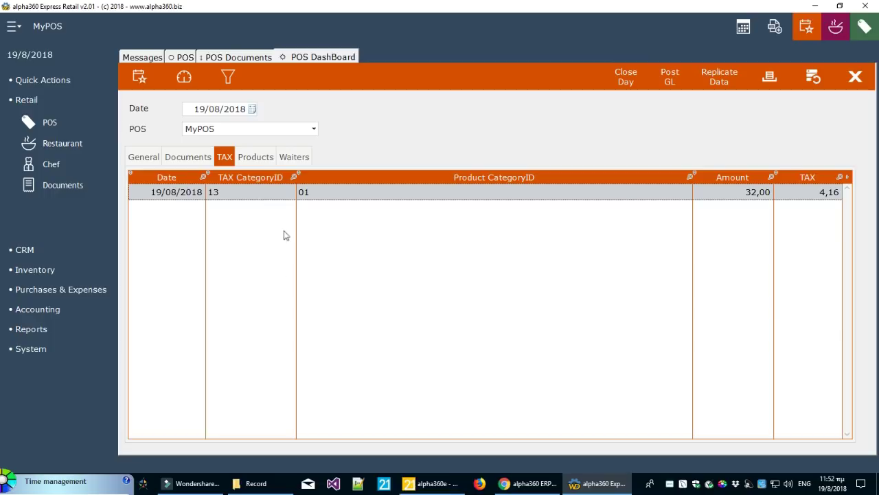
pyautogui.click(256, 157)
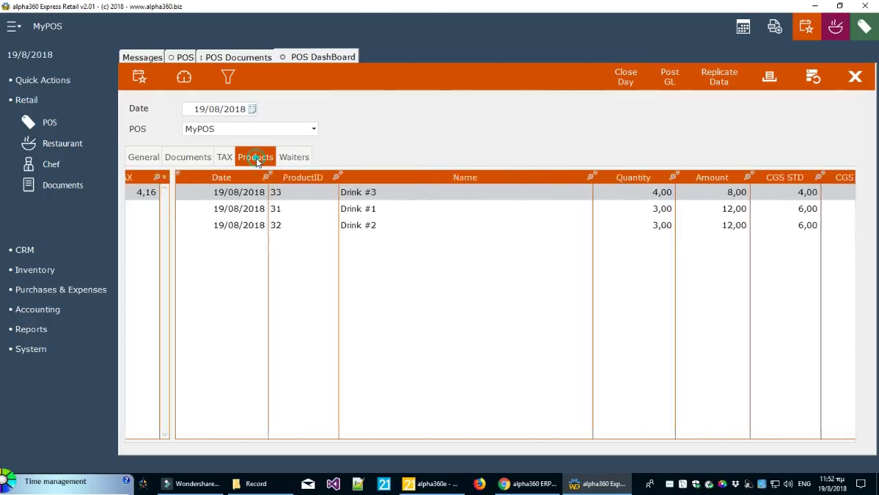
pyautogui.click(240, 206)
pyautogui.click(235, 228)
pyautogui.click(239, 213)
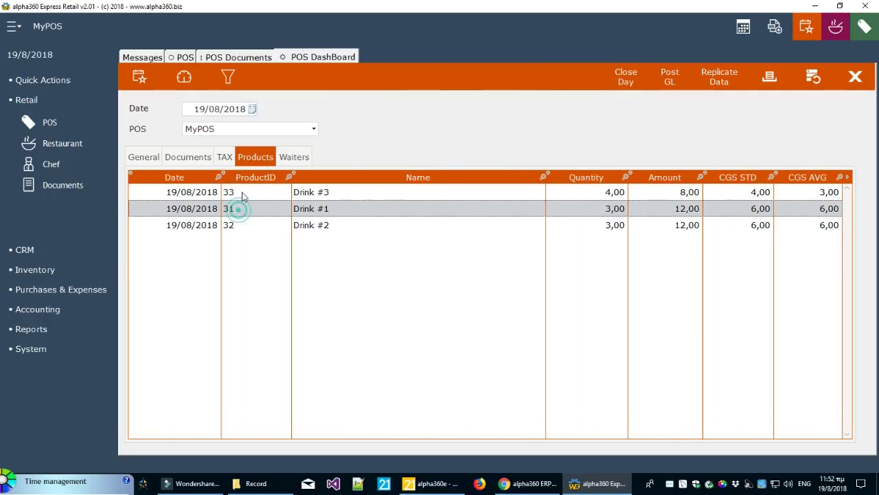
pyautogui.click(237, 194)
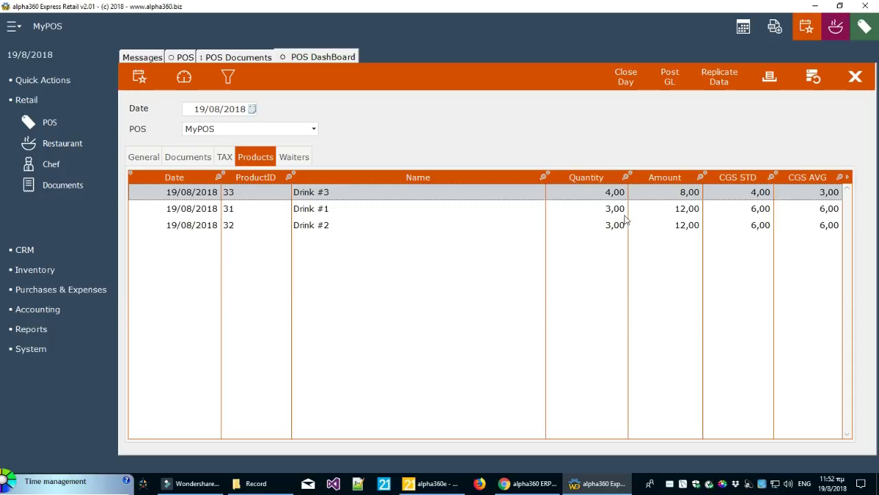
pyautogui.click(622, 214)
pyautogui.click(607, 228)
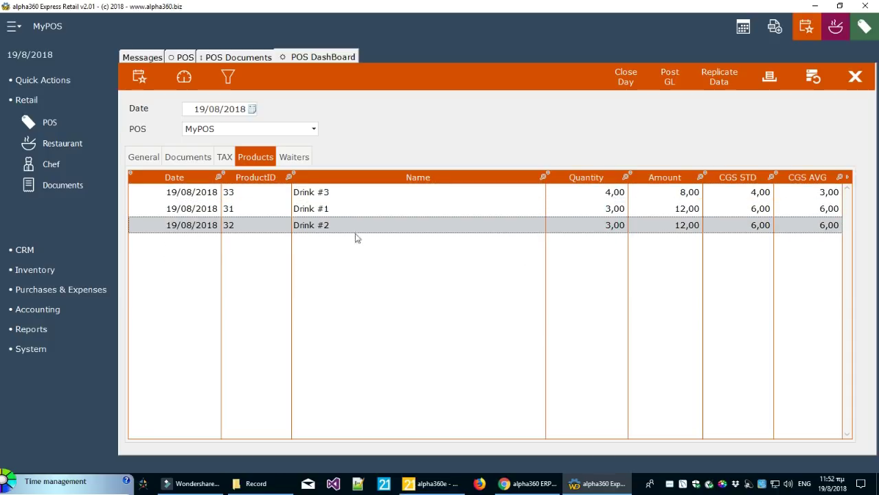
pyautogui.click(682, 195)
pyautogui.click(679, 209)
pyautogui.click(677, 224)
pyautogui.click(754, 193)
pyautogui.click(753, 209)
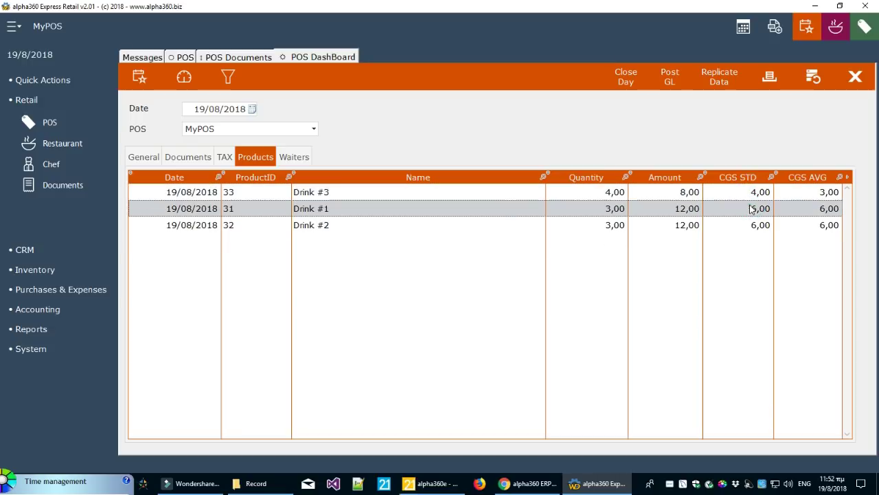
pyautogui.click(747, 226)
pyautogui.click(751, 209)
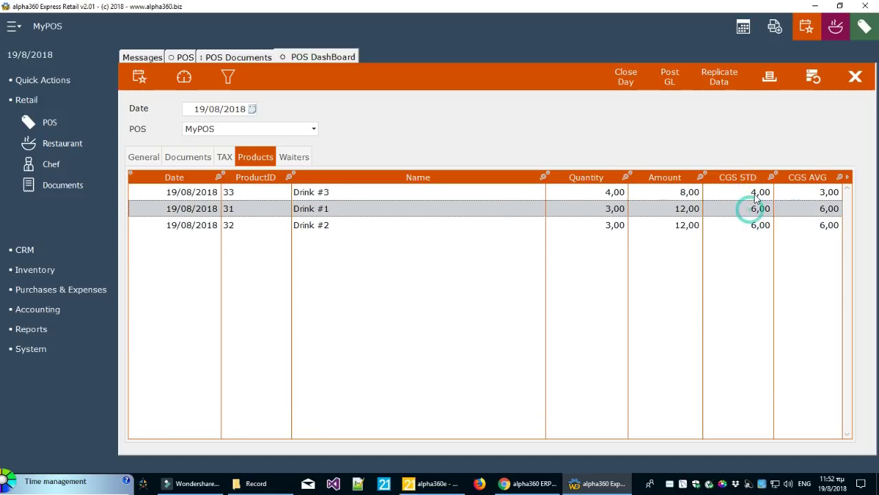
pyautogui.click(754, 194)
pyautogui.click(751, 224)
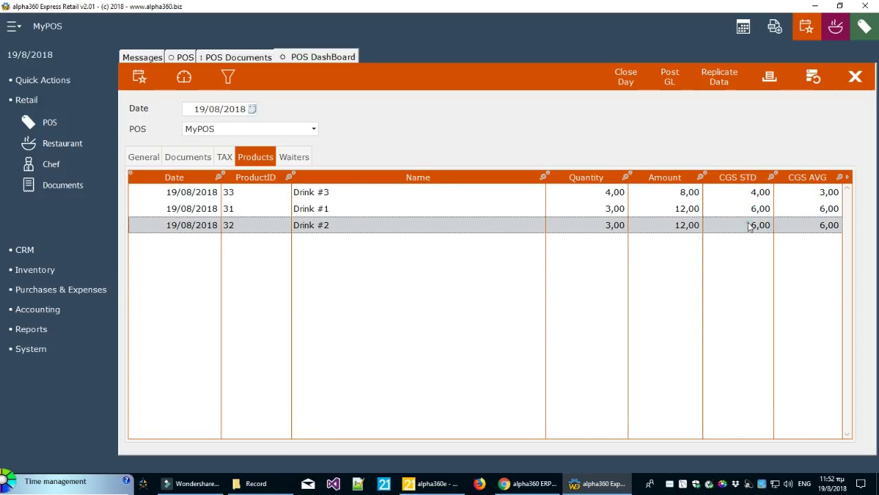
pyautogui.click(816, 192)
pyautogui.click(814, 209)
pyautogui.click(802, 224)
pyautogui.click(802, 206)
pyautogui.click(811, 194)
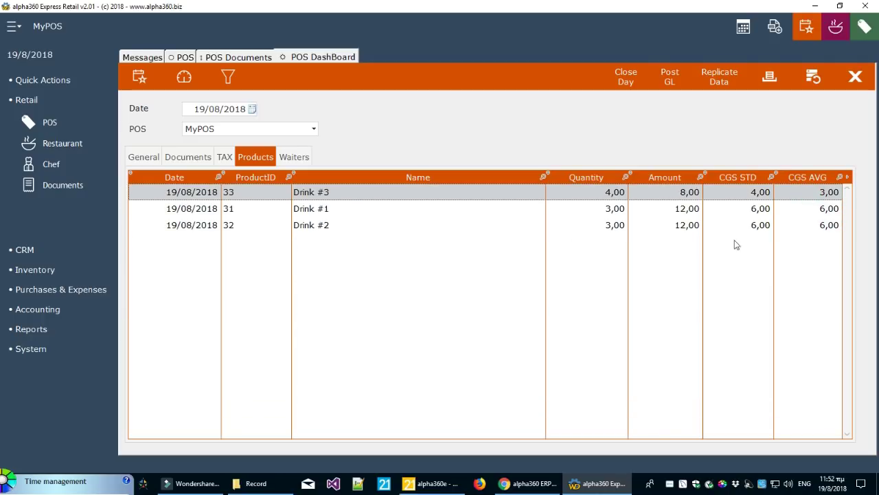
# Compare the CASH and CC/DC payment totals, then return to the General status tab
pyautogui.click(296, 158)
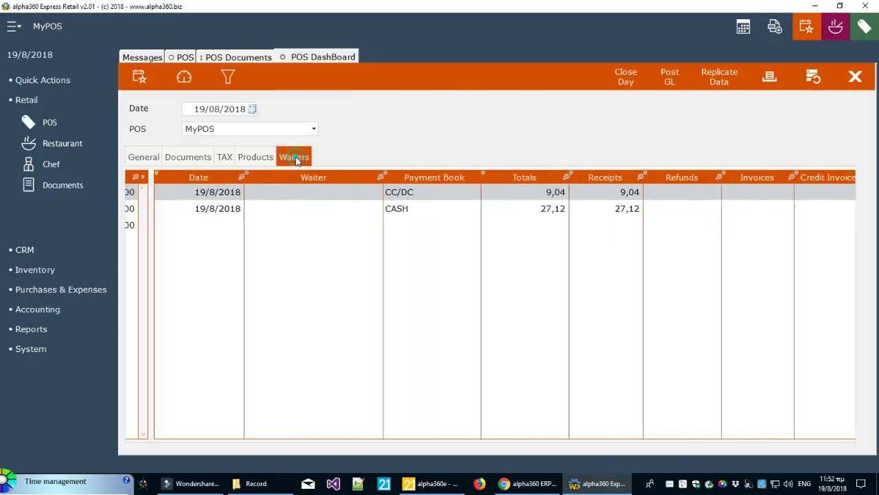
pyautogui.click(257, 209)
pyautogui.click(261, 195)
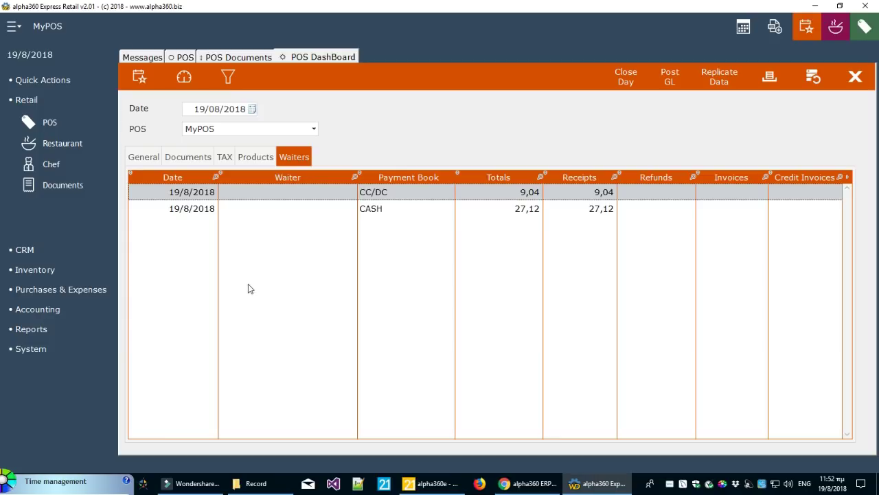
pyautogui.click(419, 208)
pyautogui.click(418, 192)
pyautogui.click(417, 209)
pyautogui.click(419, 195)
pyautogui.click(416, 208)
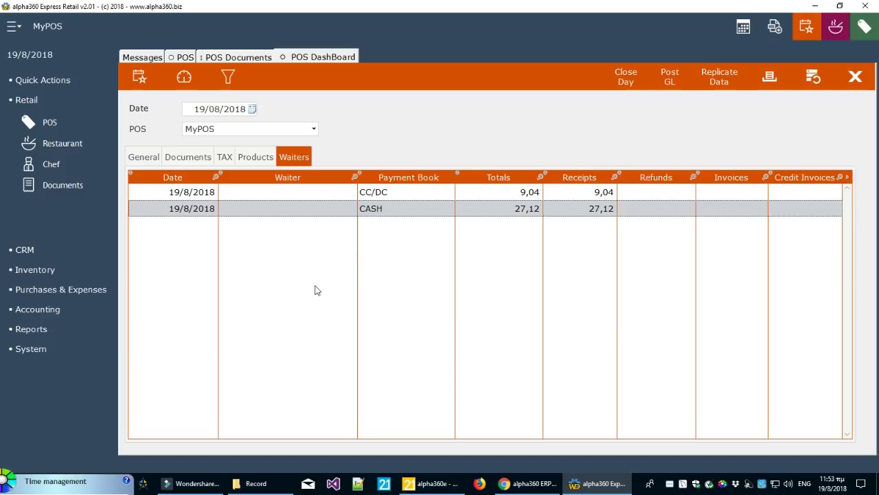
pyautogui.click(145, 158)
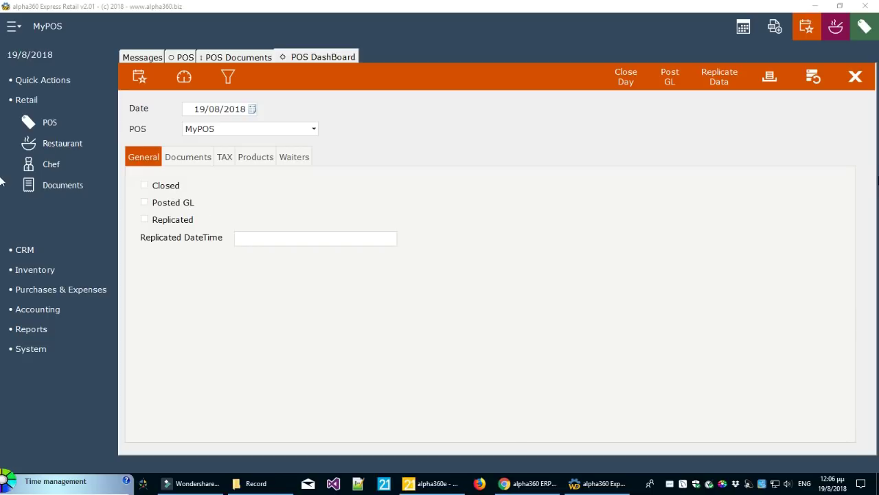
pyautogui.click(858, 77)
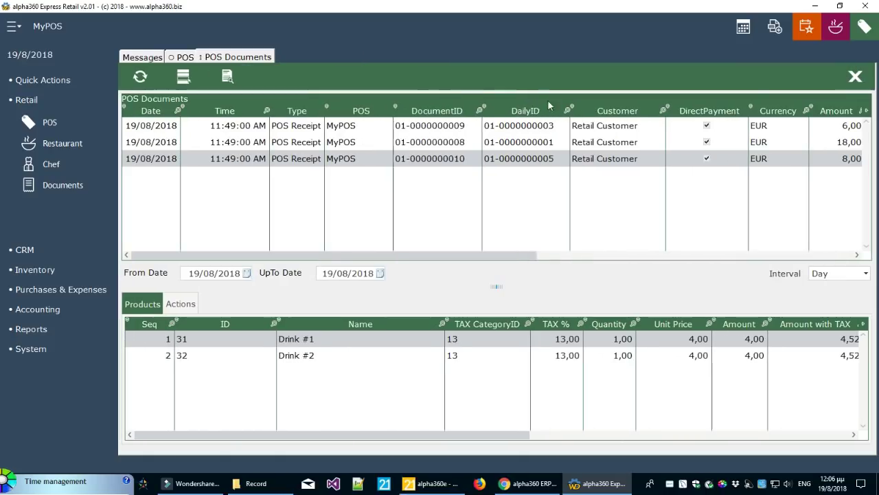
pyautogui.click(858, 77)
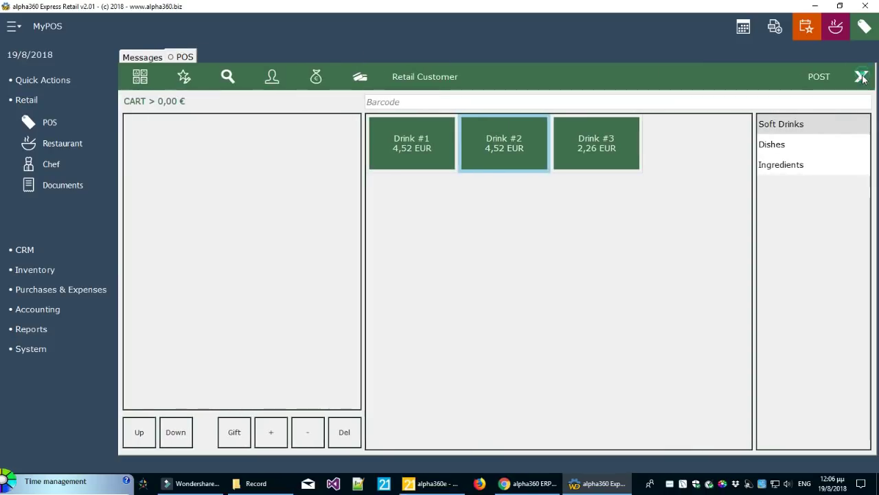
pyautogui.click(860, 76)
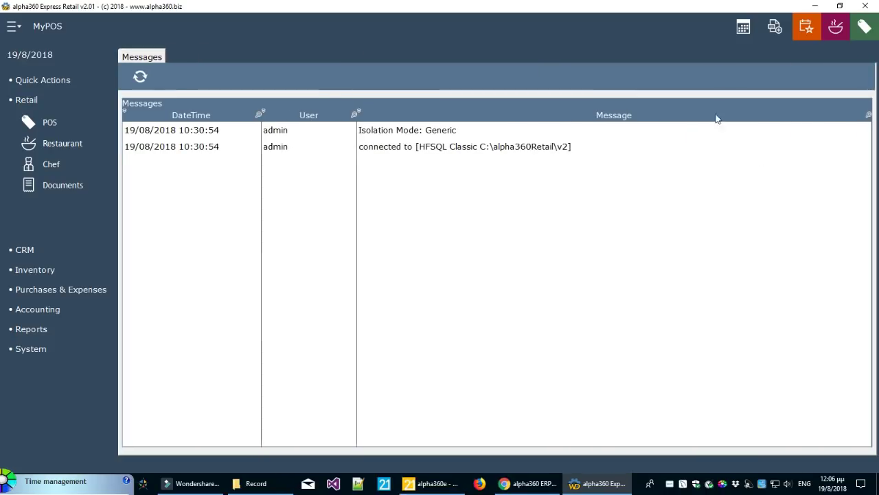
pyautogui.click(839, 33)
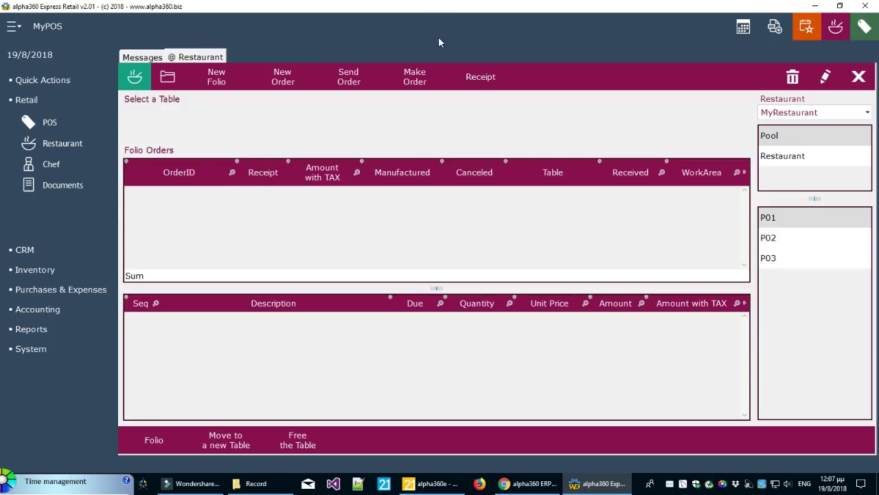
pyautogui.click(867, 35)
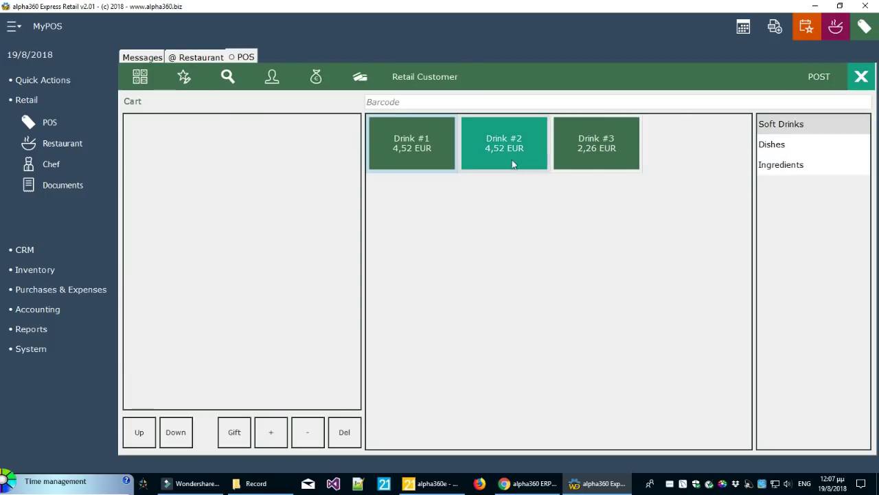
pyautogui.click(861, 77)
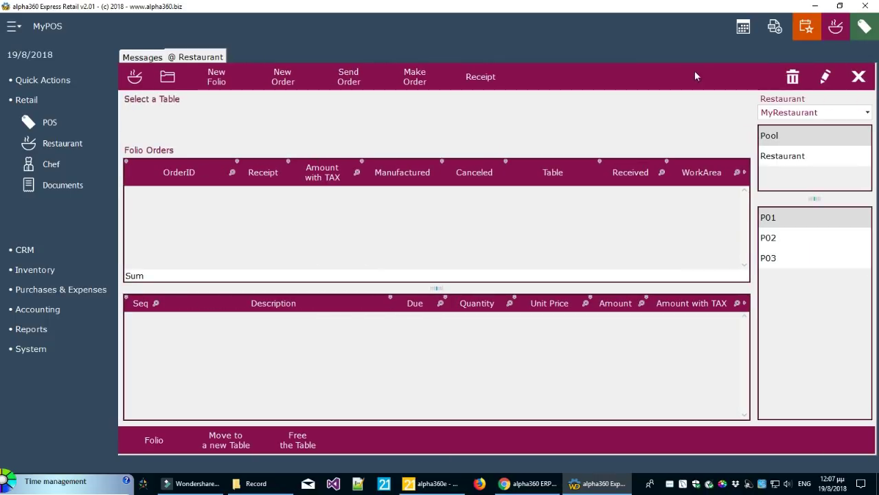
pyautogui.click(806, 28)
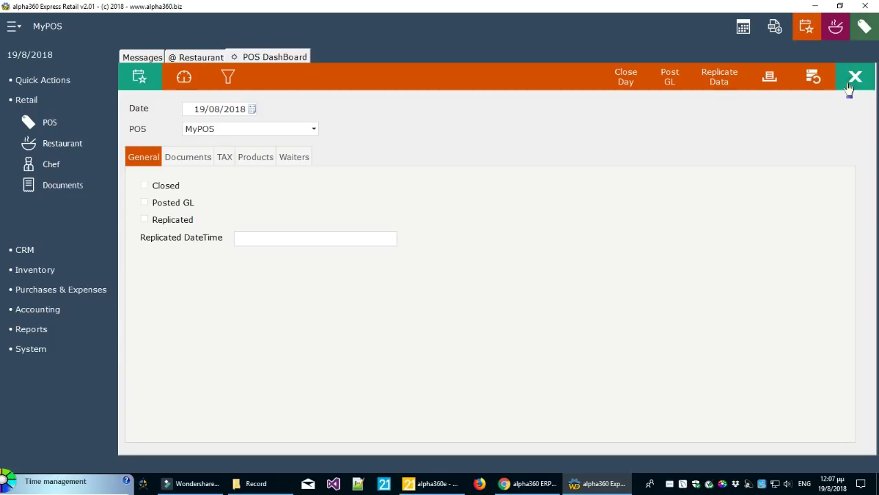
pyautogui.click(856, 76)
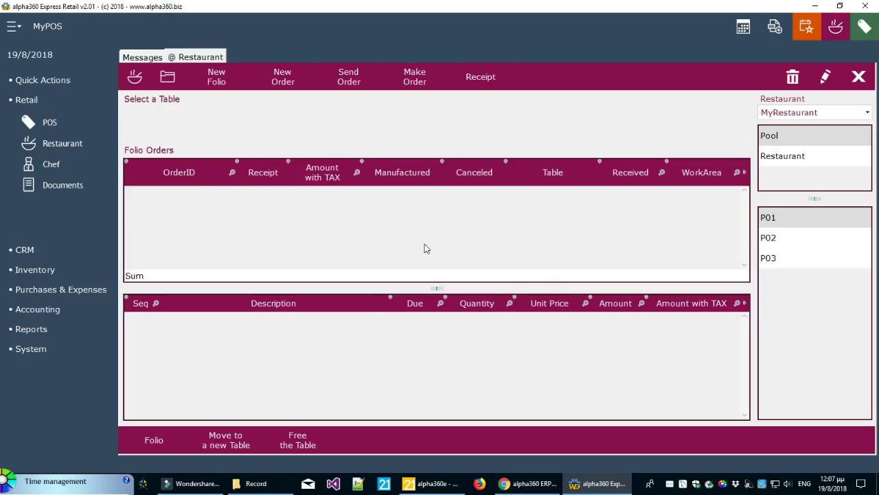
# Keep MyRestaurant, browse Pool tables P01–P03, then switch to the Restaurant area's tables R01–R05
pyautogui.click(781, 114)
pyautogui.click(783, 129)
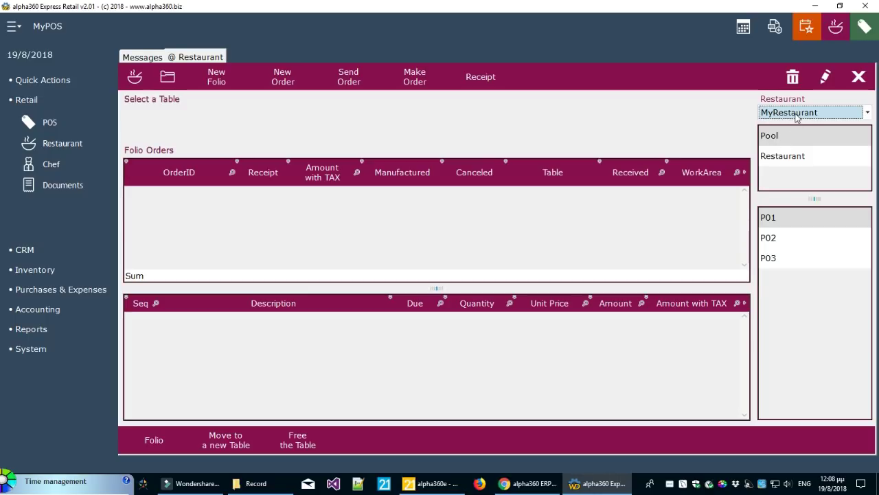
pyautogui.click(779, 137)
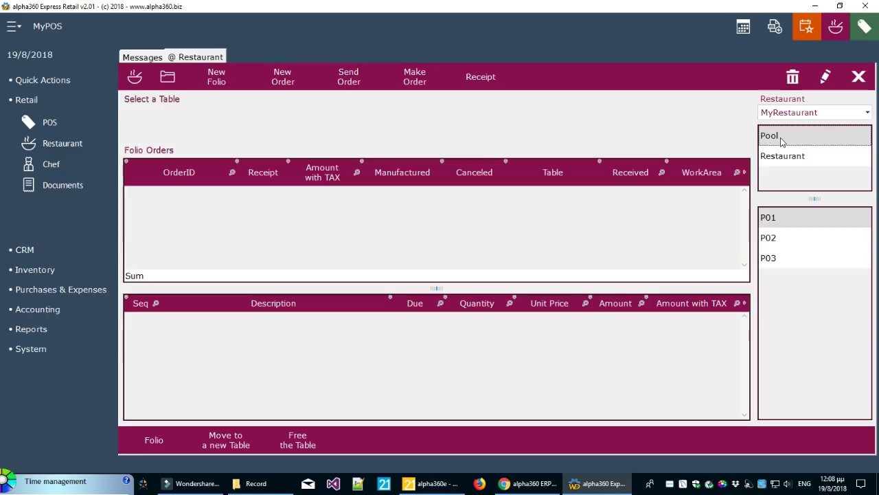
pyautogui.click(787, 239)
pyautogui.click(788, 258)
pyautogui.click(786, 237)
pyautogui.click(781, 218)
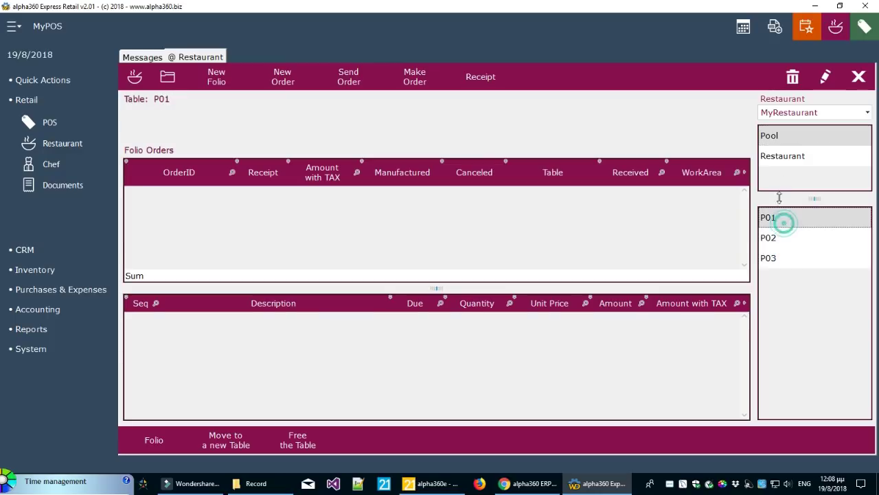
pyautogui.click(790, 158)
pyautogui.click(795, 239)
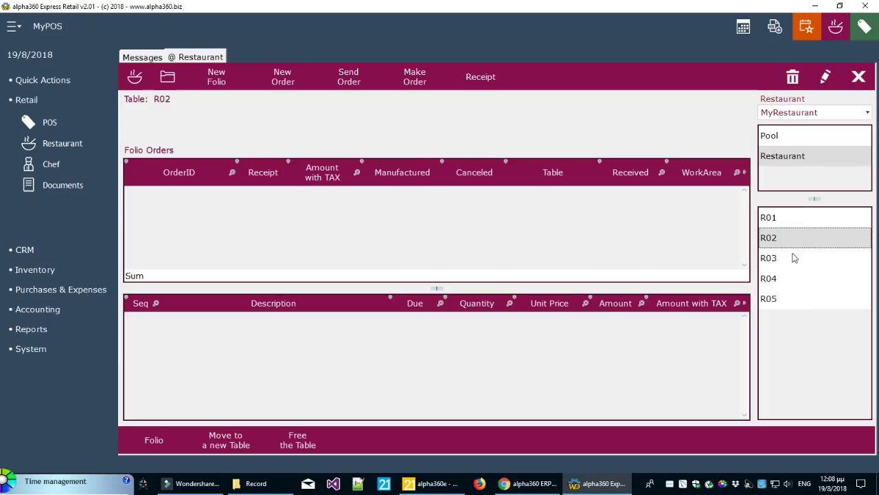
# Check that tables R02–R05 hold no orders, then make R01 the current table
pyautogui.click(794, 257)
pyautogui.click(790, 278)
pyautogui.click(792, 300)
pyautogui.click(701, 119)
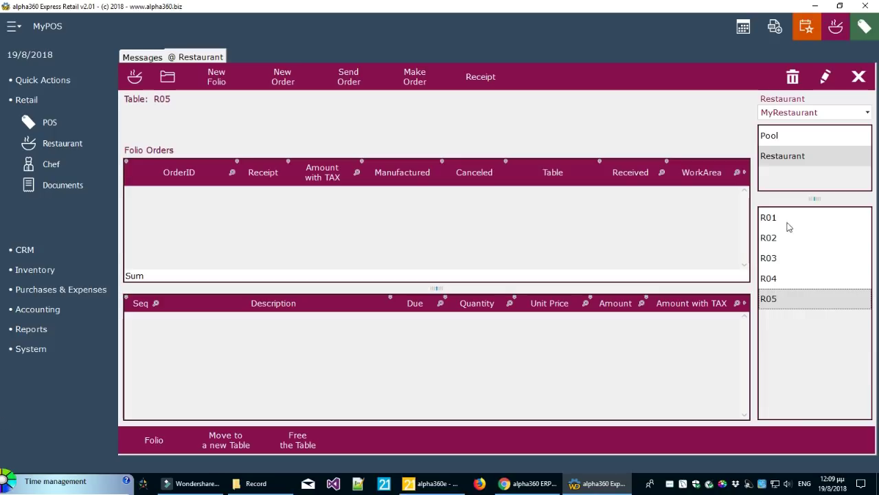
pyautogui.click(797, 164)
pyautogui.click(769, 238)
pyautogui.click(771, 219)
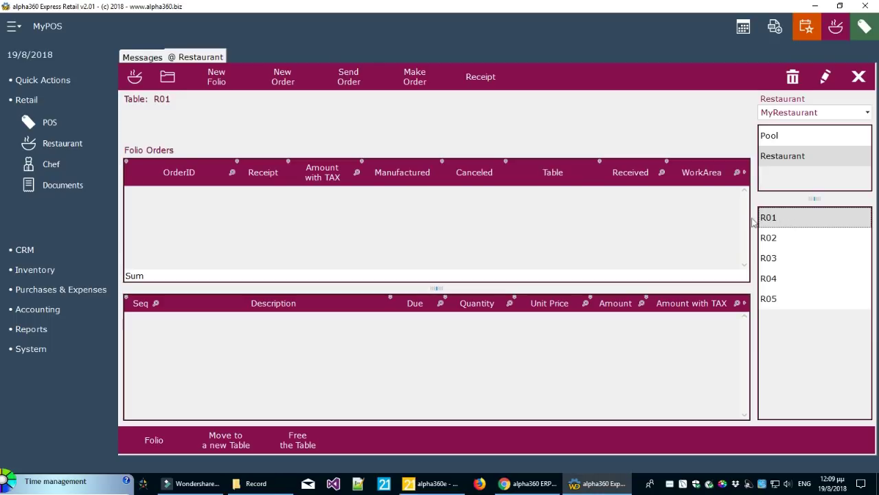
# Open a New Folio for table R01 and log the waiter in with their PIN
pyautogui.click(215, 81)
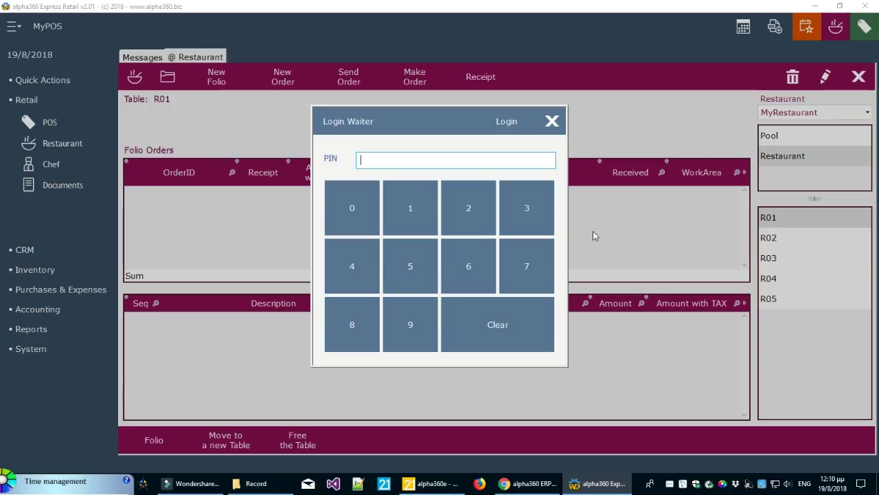
pyautogui.click(415, 216)
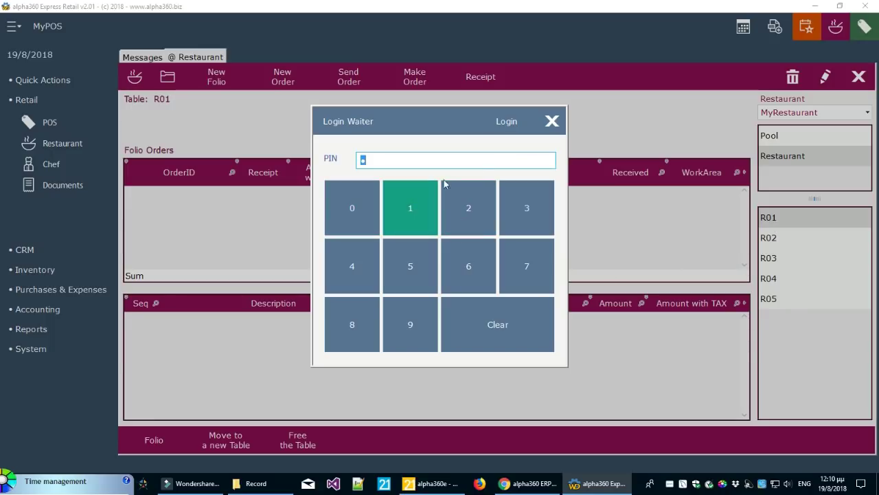
pyautogui.click(517, 132)
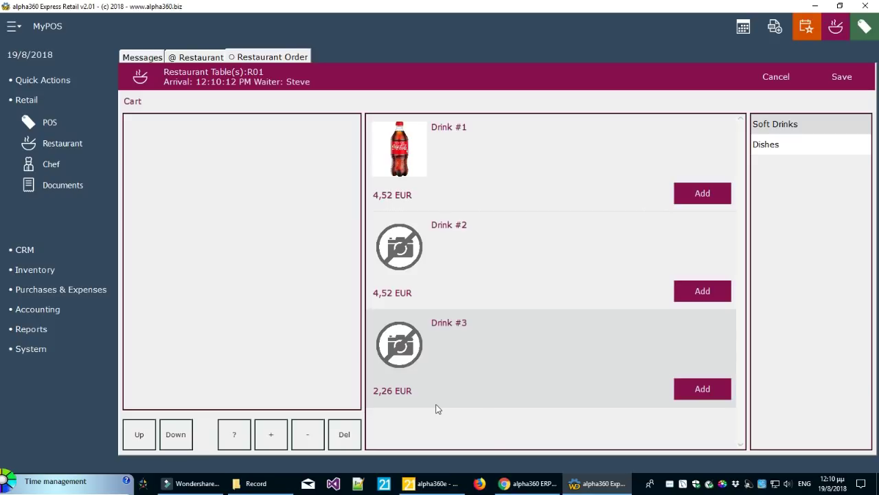
# From the Dishes menu add Dish #1 and two Dish #2, then save R01's 38,42 order
pyautogui.click(775, 124)
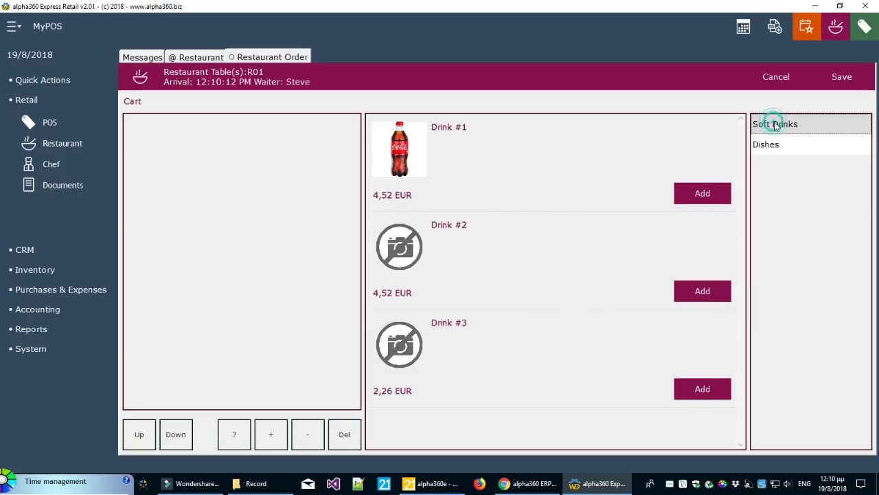
pyautogui.click(776, 144)
pyautogui.click(785, 124)
pyautogui.click(783, 144)
pyautogui.click(785, 123)
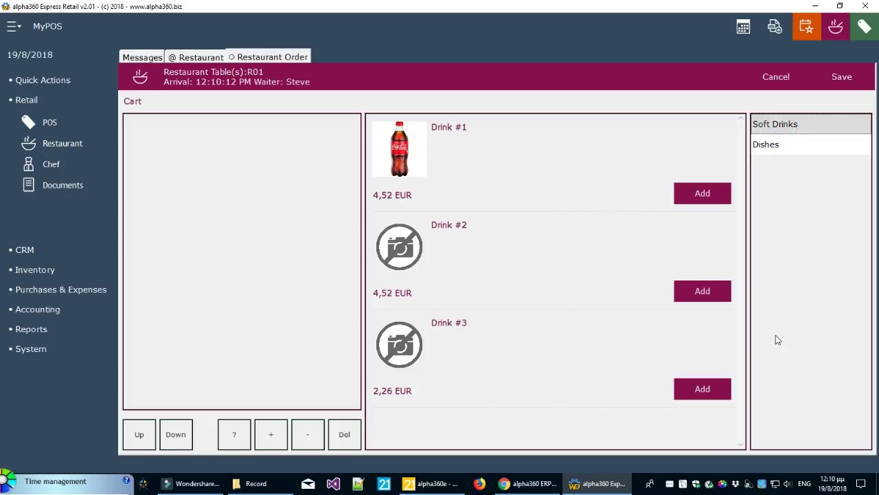
pyautogui.click(797, 151)
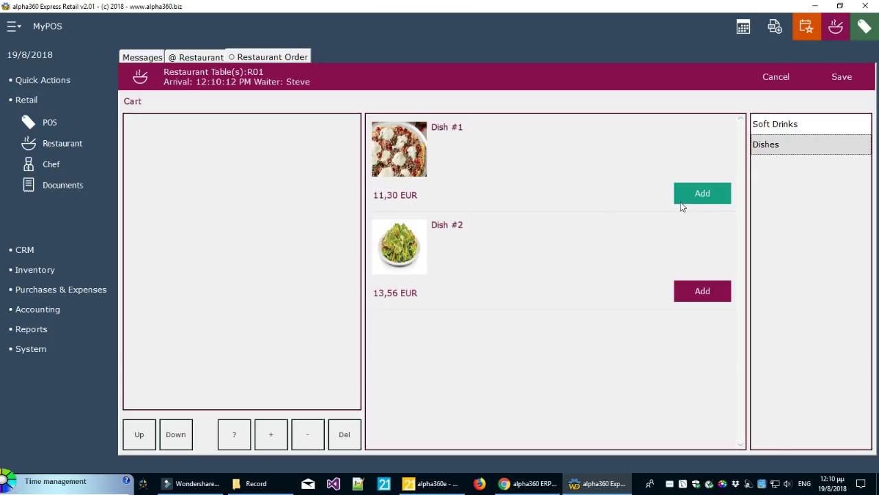
pyautogui.click(702, 194)
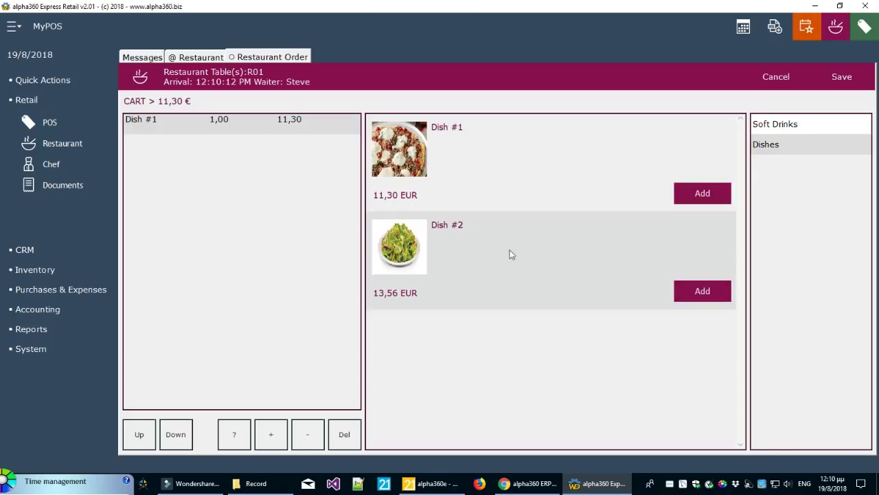
pyautogui.click(715, 296)
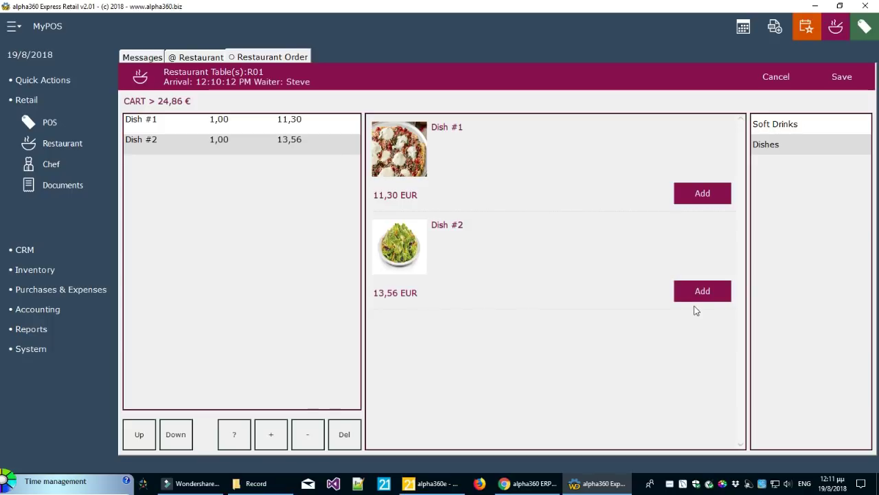
pyautogui.click(267, 438)
pyautogui.click(843, 77)
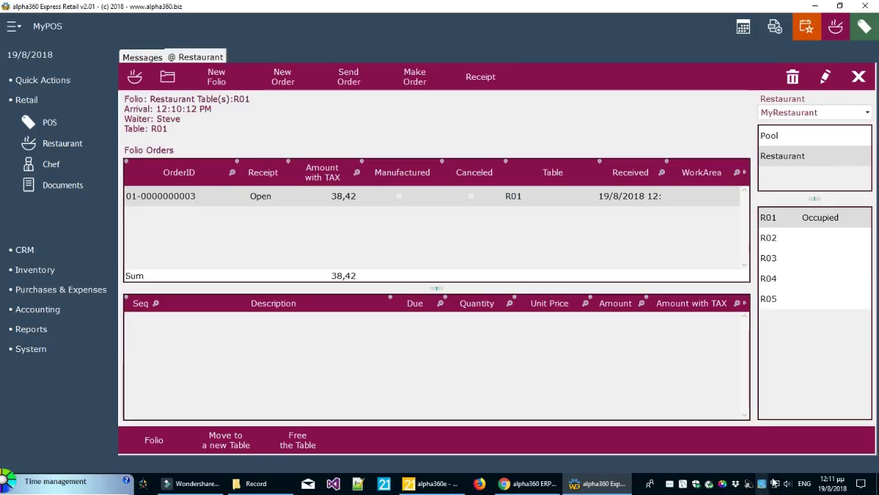
# Show the dishes in R01's 38,42 order, then move between R01 and R02, ending on R02
pyautogui.click(777, 224)
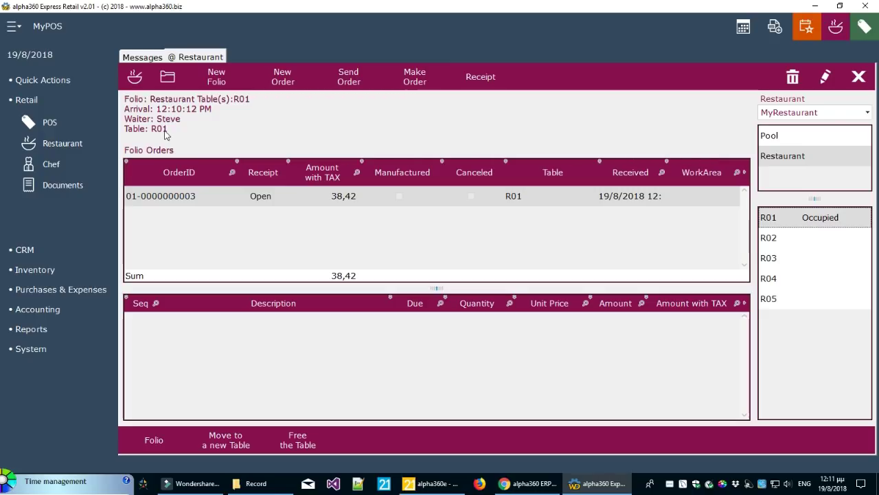
pyautogui.click(172, 197)
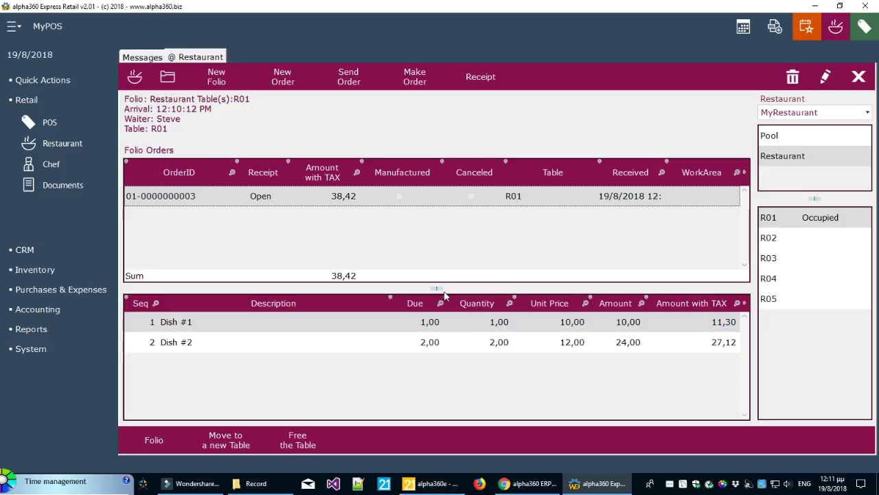
pyautogui.click(785, 240)
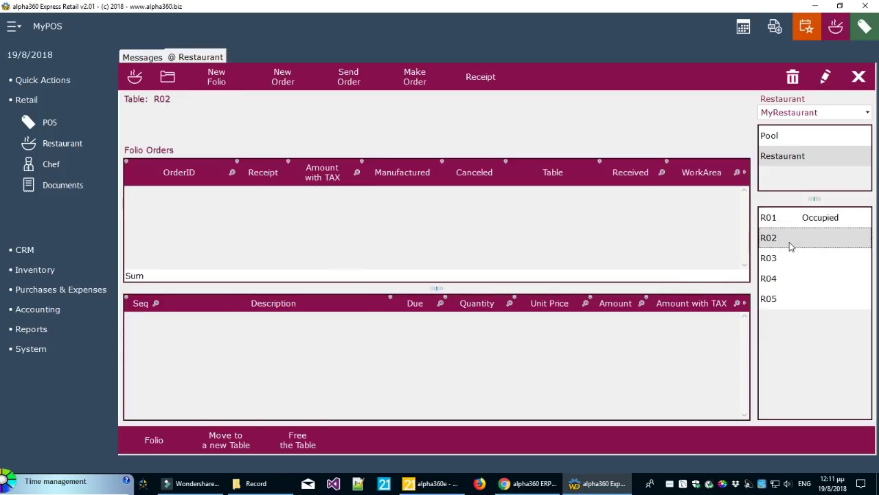
pyautogui.click(790, 217)
pyautogui.click(786, 238)
pyautogui.click(785, 218)
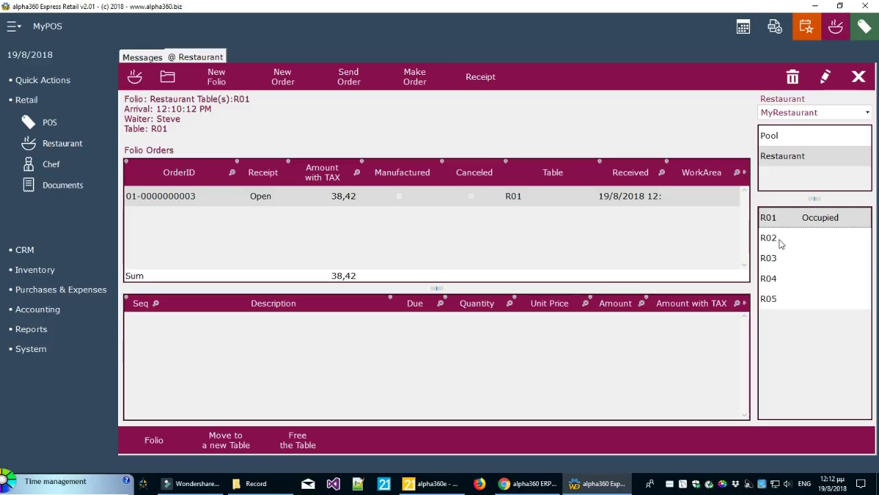
pyautogui.click(781, 238)
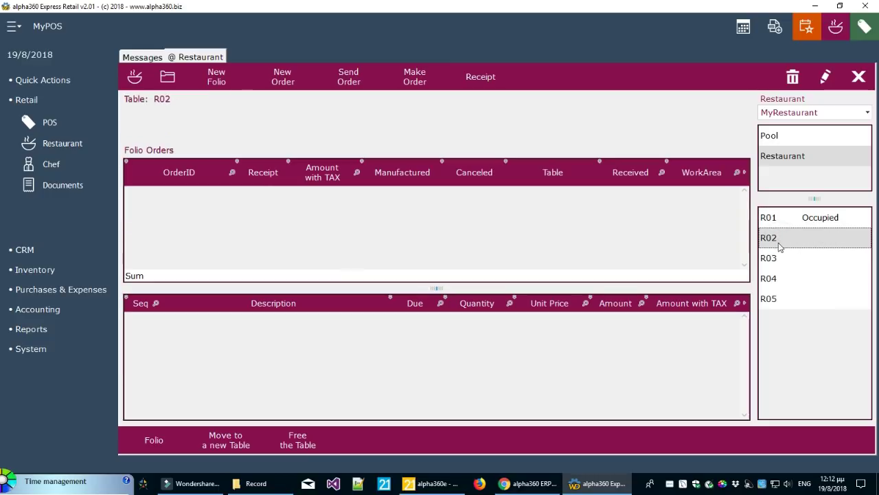
pyautogui.click(789, 217)
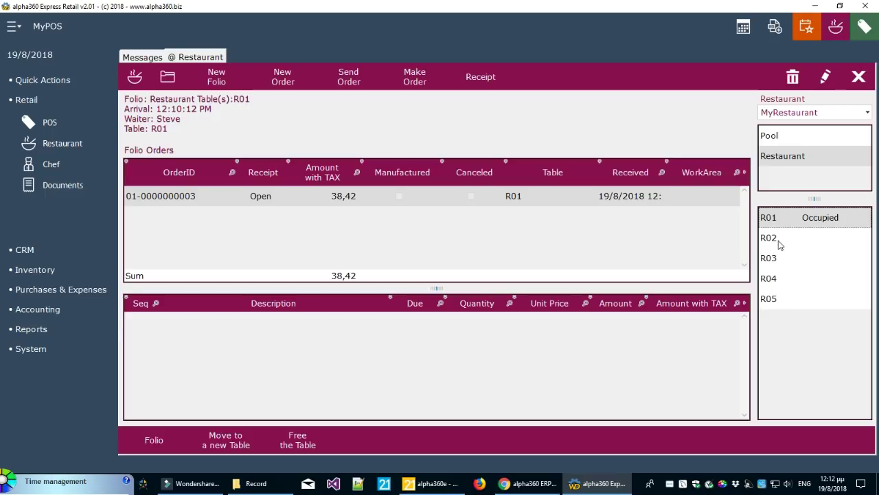
pyautogui.click(781, 241)
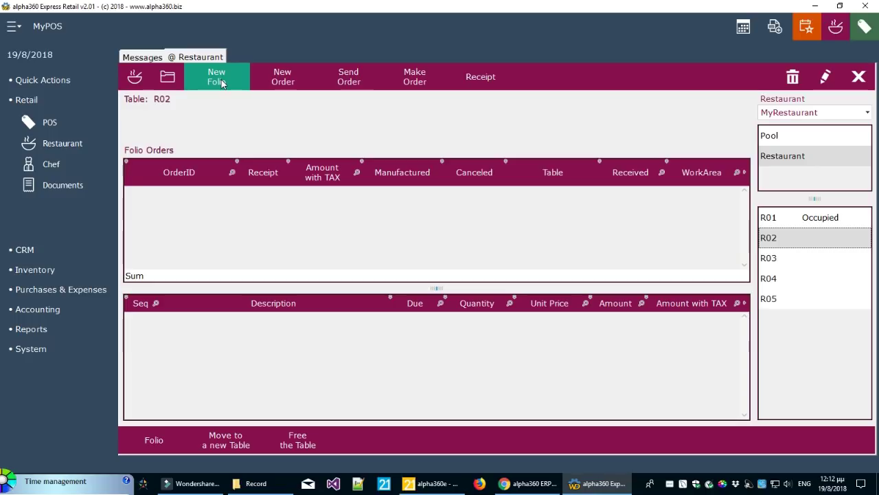
# Start a New Order for table R02, which warns that R02 belongs to no folio
pyautogui.click(282, 86)
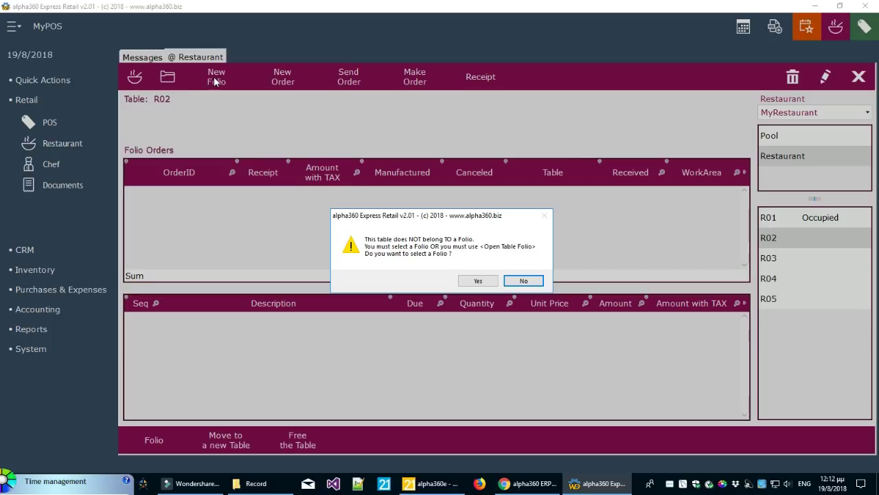
# Attach R02's order to R01's folio, add Dish #1 and Drink #2, and save it (15,82)
pyautogui.click(478, 282)
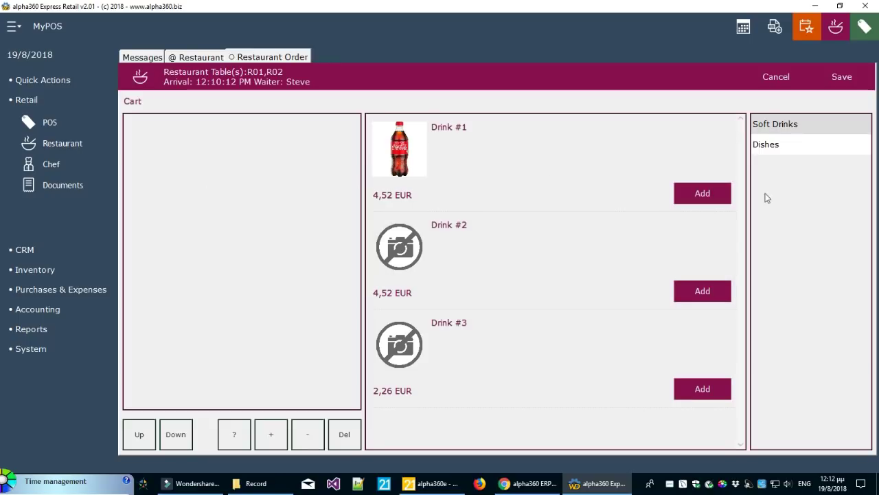
pyautogui.click(785, 147)
pyautogui.click(700, 200)
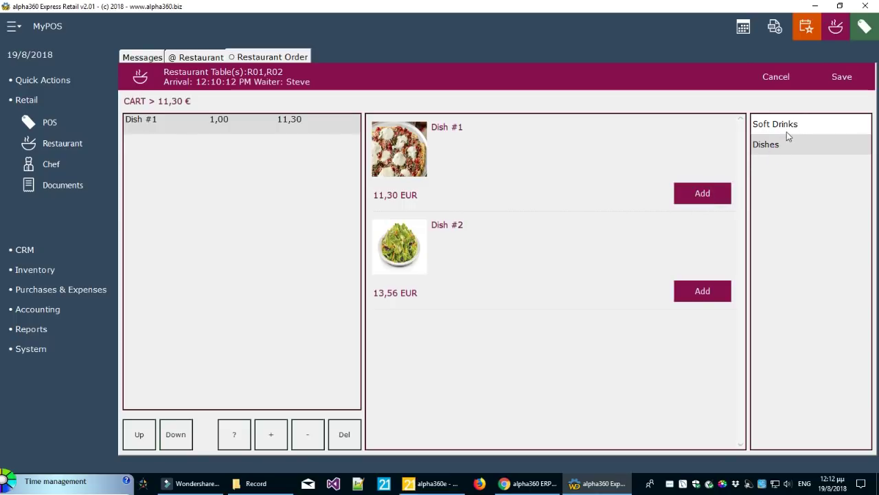
pyautogui.click(788, 125)
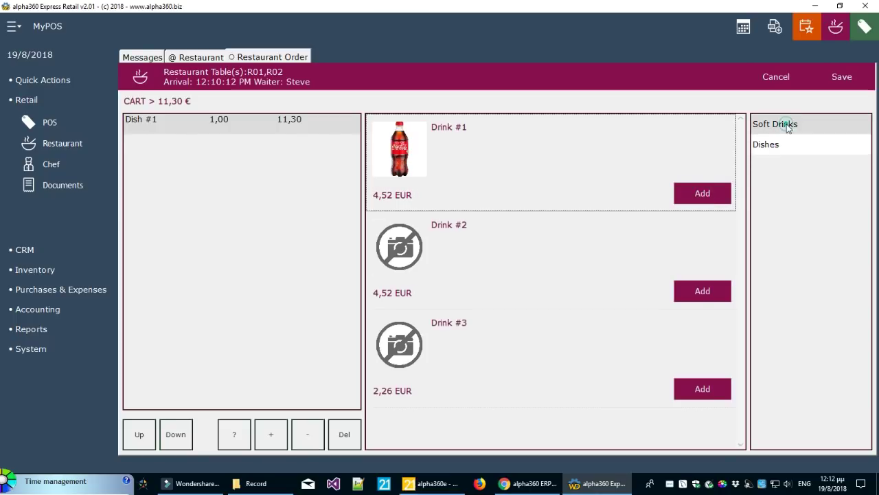
pyautogui.click(699, 296)
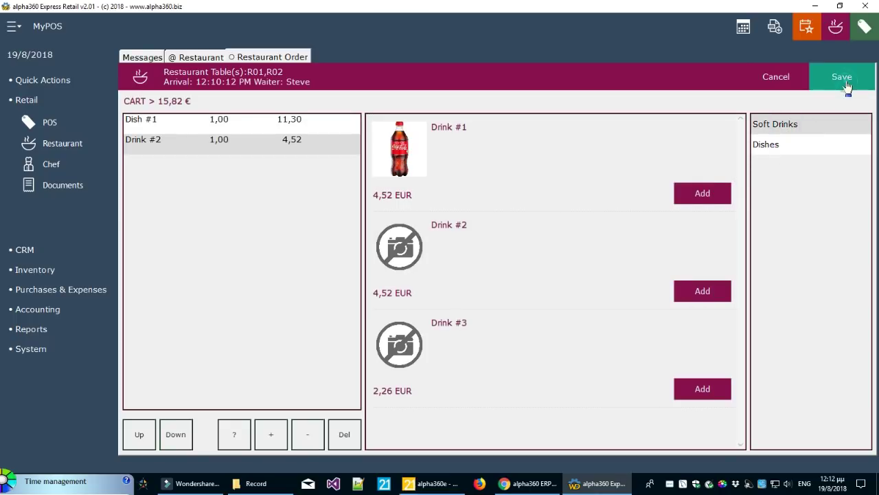
pyautogui.click(846, 89)
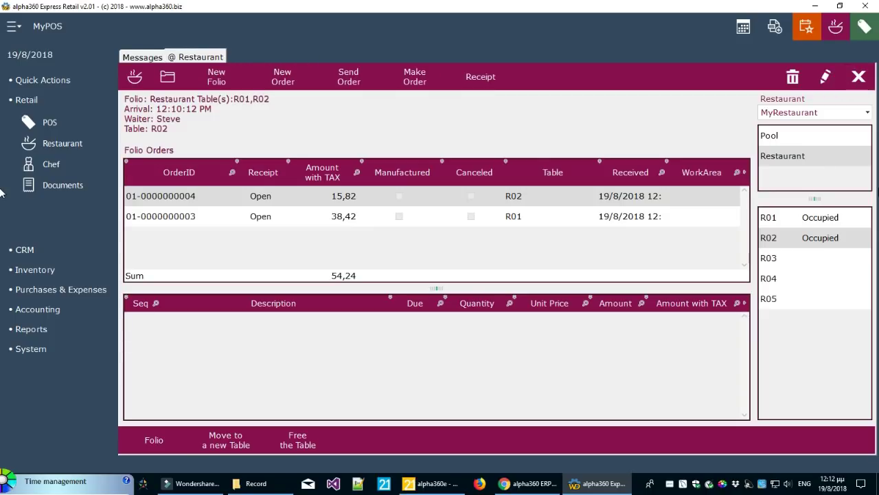
# Switch back and forth between tables R01 and R02, ending on R01's shared folio
pyautogui.click(839, 219)
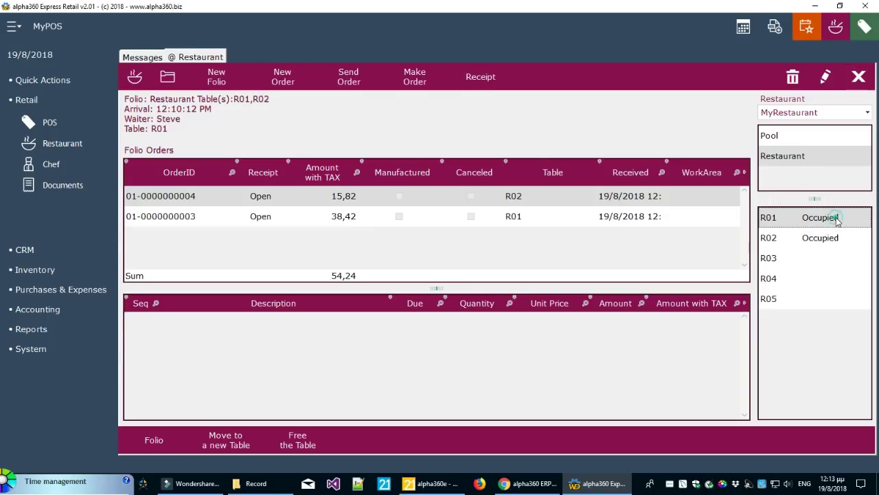
pyautogui.click(827, 238)
pyautogui.click(831, 217)
pyautogui.click(829, 238)
pyautogui.click(833, 217)
pyautogui.click(830, 237)
pyautogui.click(830, 218)
pyautogui.click(771, 237)
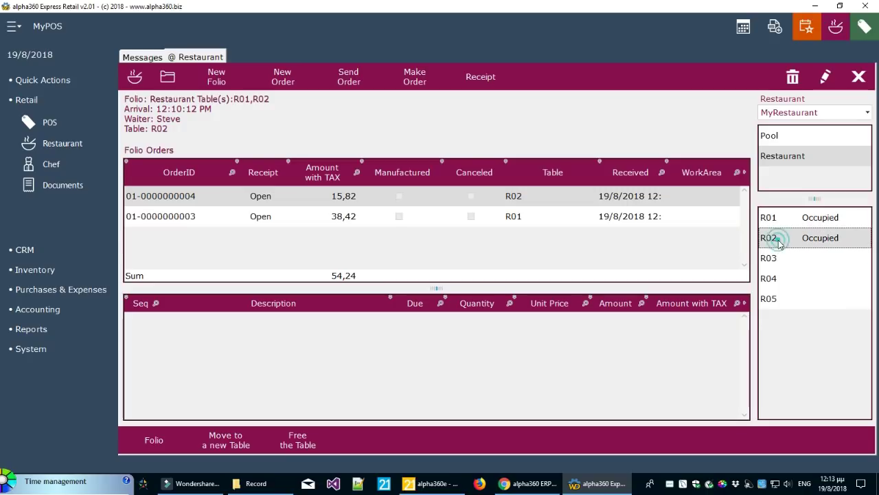
pyautogui.click(785, 218)
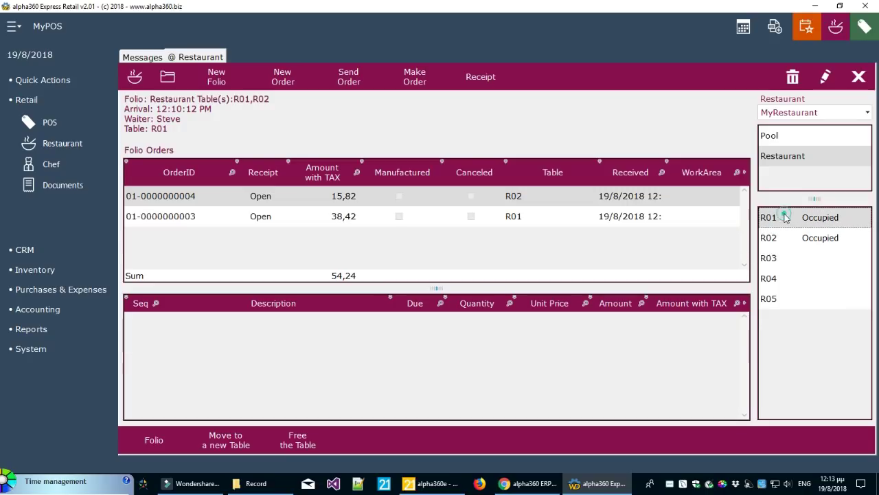
# Show the R02 order's lines, Dish #1 and Drink #2, comparing them with the R01 order
pyautogui.click(191, 199)
pyautogui.click(190, 216)
pyautogui.click(194, 196)
pyautogui.click(196, 216)
pyautogui.click(202, 198)
pyautogui.click(205, 215)
pyautogui.click(208, 199)
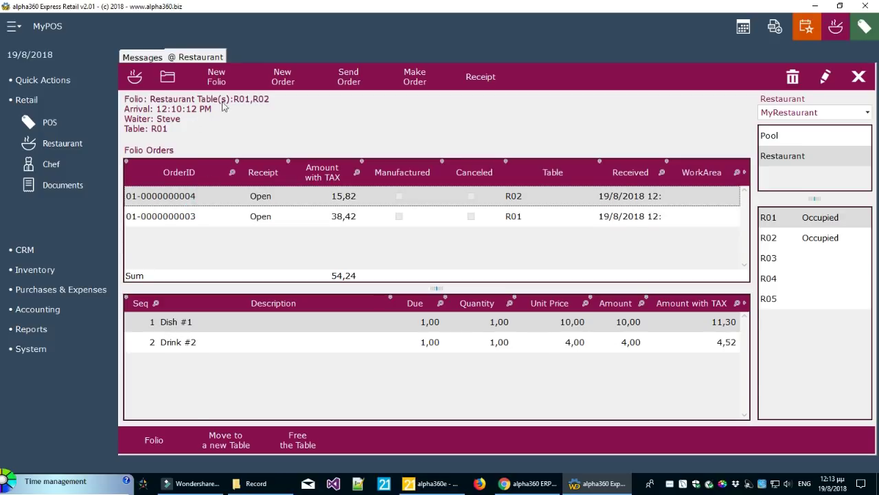
pyautogui.click(202, 215)
pyautogui.click(209, 198)
pyautogui.click(204, 214)
pyautogui.click(208, 197)
pyautogui.click(207, 216)
pyautogui.click(210, 197)
pyautogui.click(368, 217)
pyautogui.click(371, 200)
# Open and cancel editing of the R02 order, compare both orders' lines, then select the R02 order
pyautogui.click(827, 81)
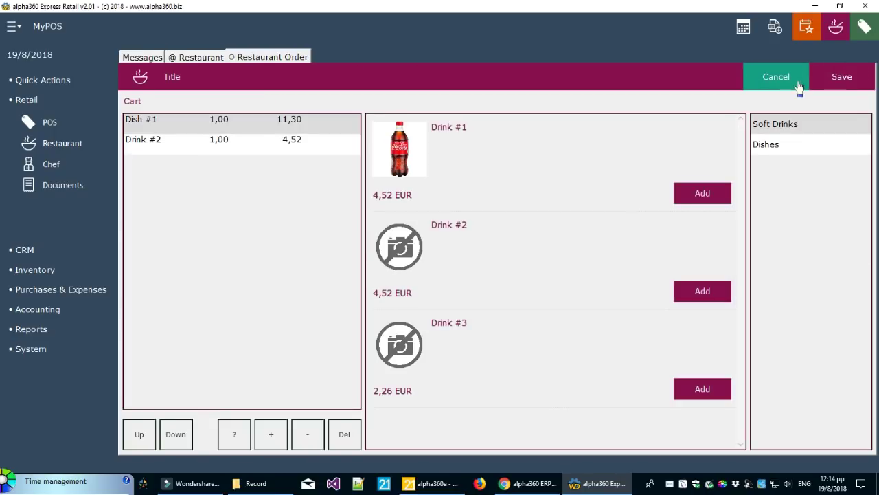
pyautogui.click(797, 80)
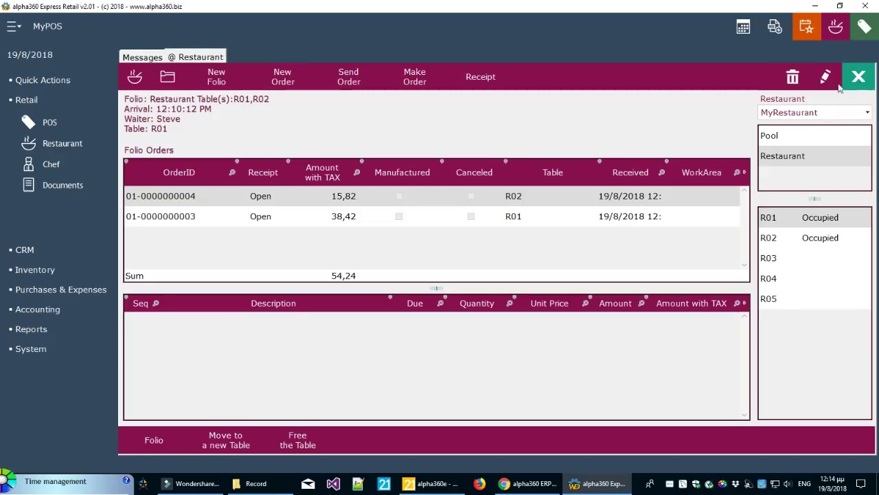
pyautogui.click(583, 219)
pyautogui.click(578, 196)
pyautogui.click(575, 216)
pyautogui.click(574, 198)
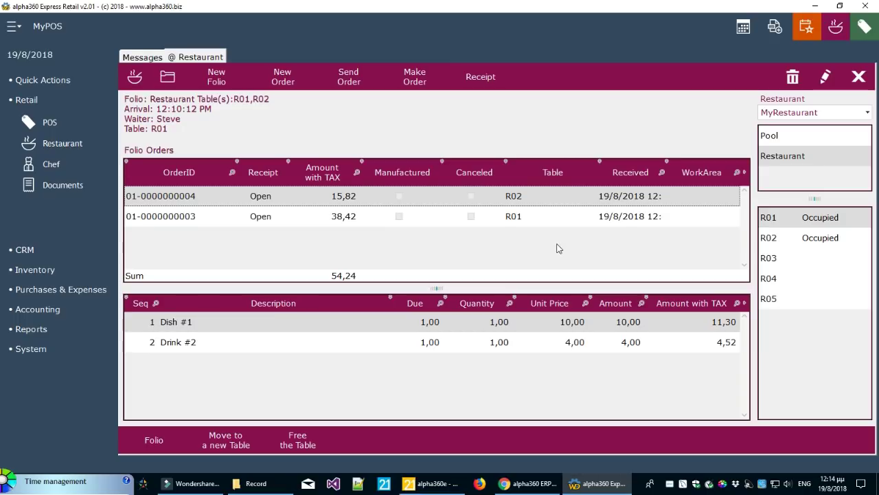
pyautogui.click(576, 217)
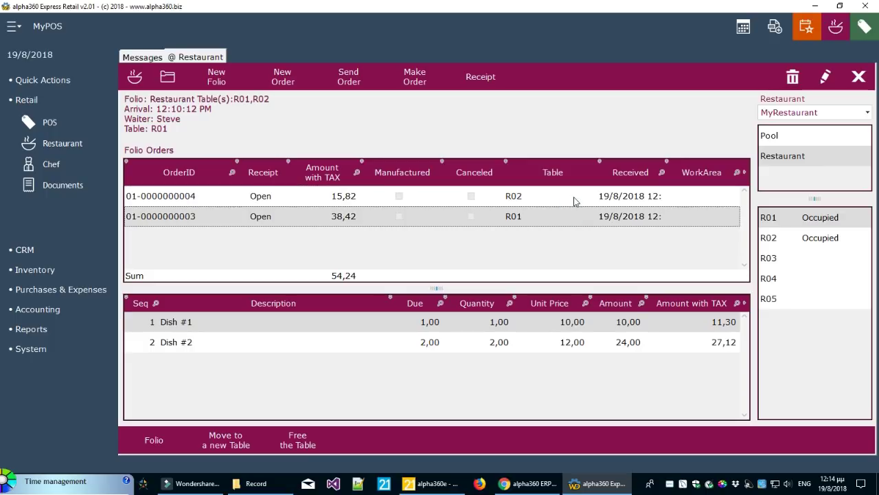
pyautogui.click(576, 199)
pyautogui.click(569, 215)
pyautogui.click(568, 198)
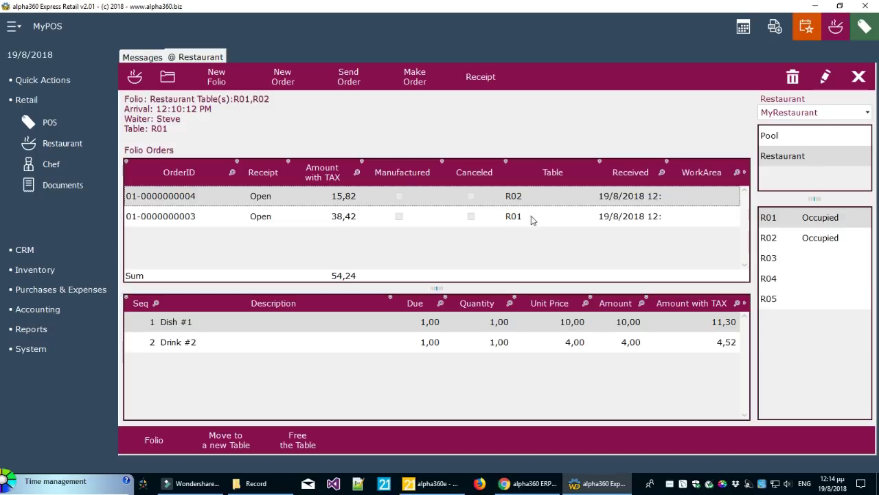
# Send the R02 order to preparation, then send the R01 order and agree to print it
pyautogui.click(344, 77)
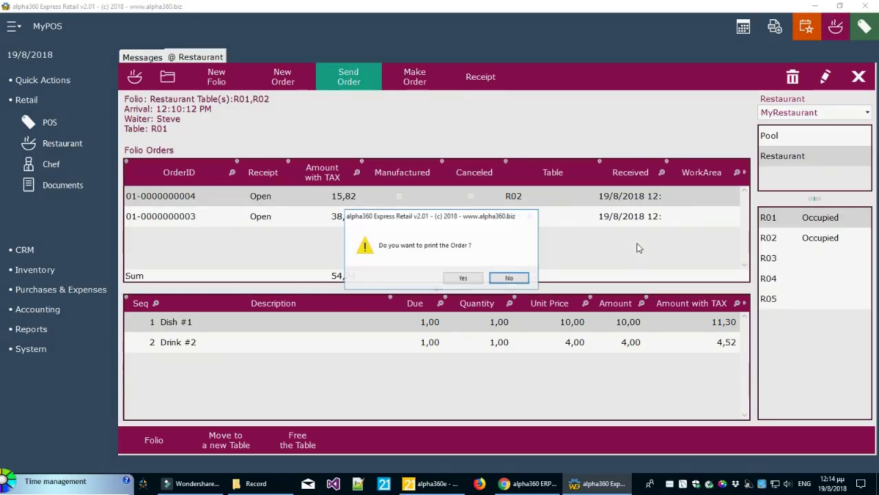
pyautogui.click(463, 278)
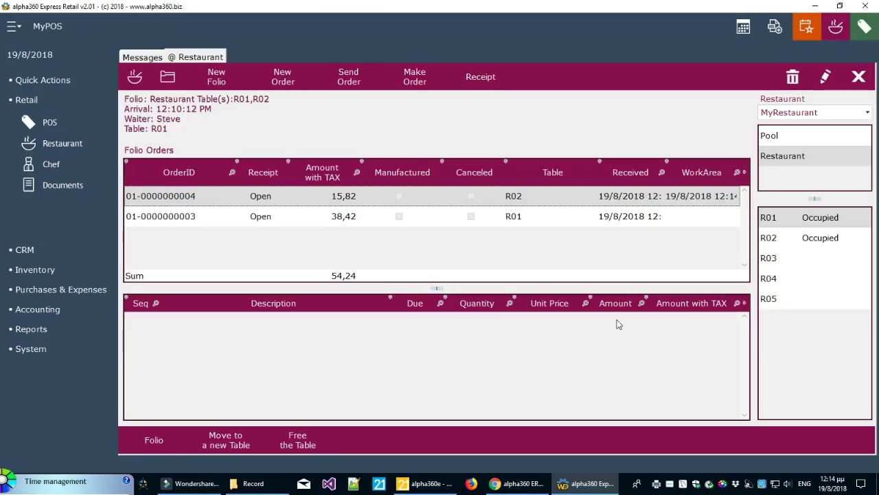
pyautogui.click(523, 219)
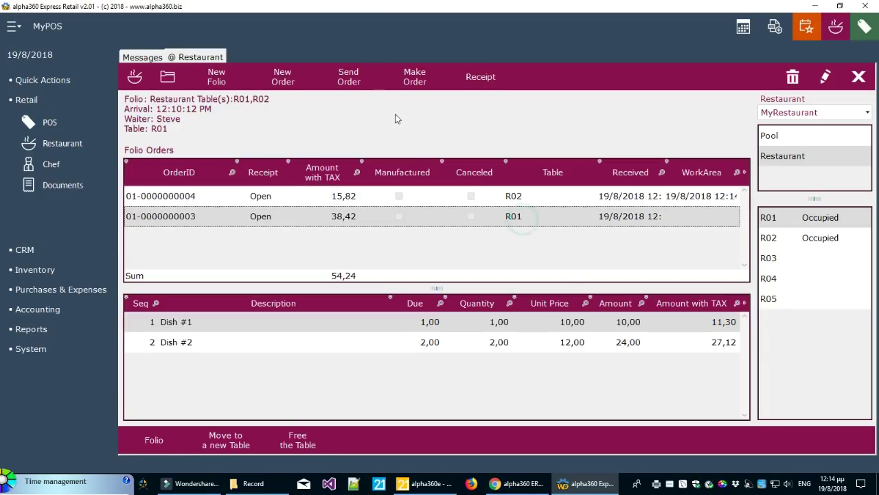
pyautogui.click(348, 77)
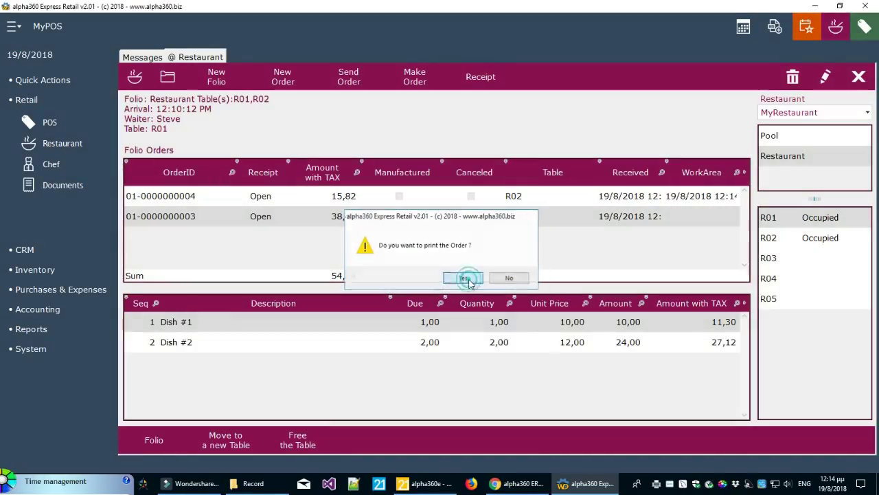
pyautogui.click(464, 279)
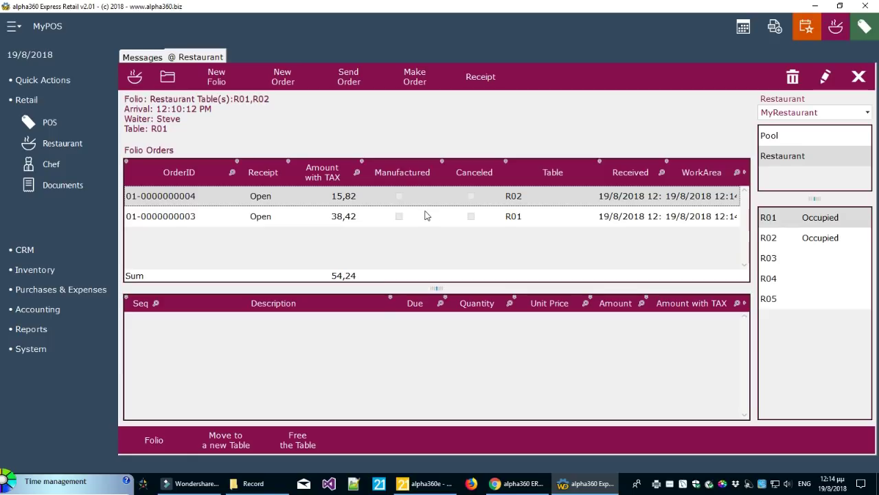
# Narrow the Received column and widen WorkArea so send times 12:14:34 and 12:14:38 show fully
pyautogui.moveTo(665, 172); pyautogui.dragTo(659, 173)
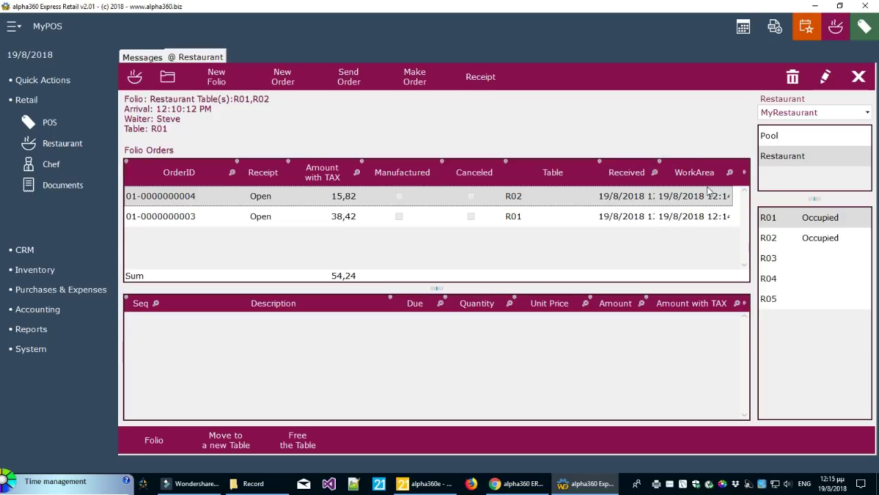
pyautogui.moveTo(745, 178); pyautogui.dragTo(756, 177)
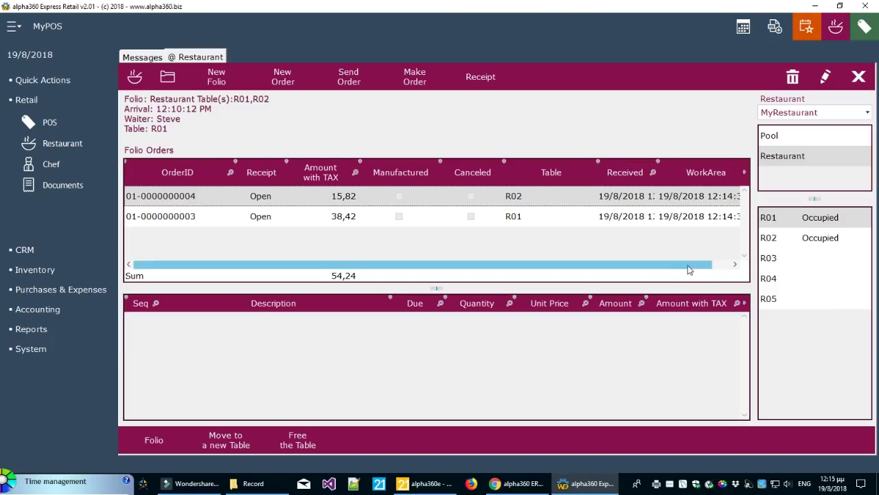
pyautogui.moveTo(687, 266); pyautogui.dragTo(723, 273)
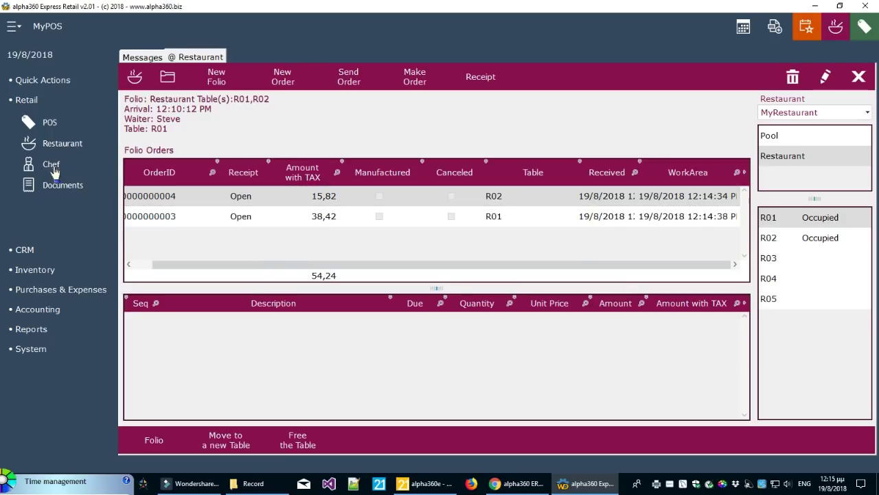
# Open the Chef's restaurant orders list in its own tab and narrow its Time column
pyautogui.click(54, 167)
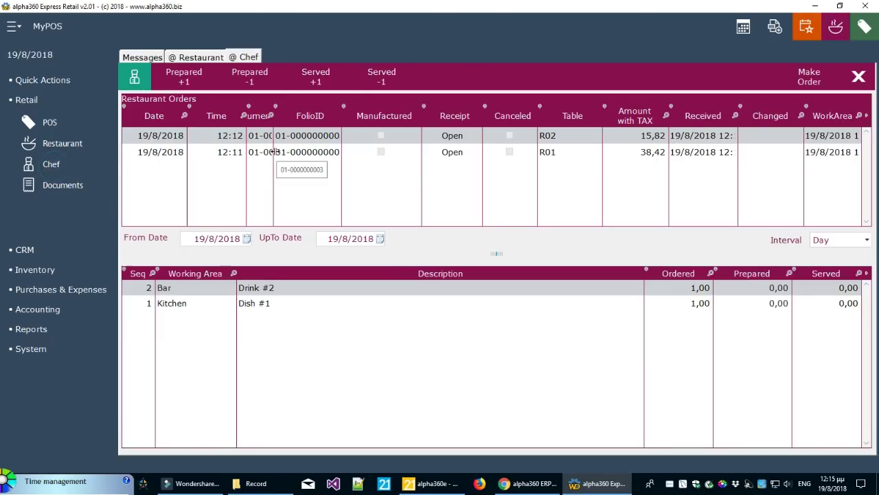
pyautogui.moveTo(476, 225); pyautogui.dragTo(358, 220)
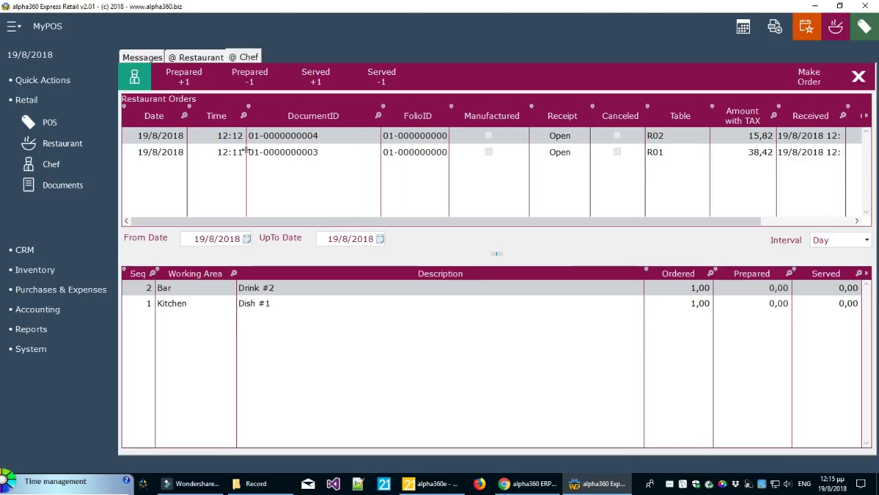
pyautogui.moveTo(246, 142); pyautogui.dragTo(239, 142)
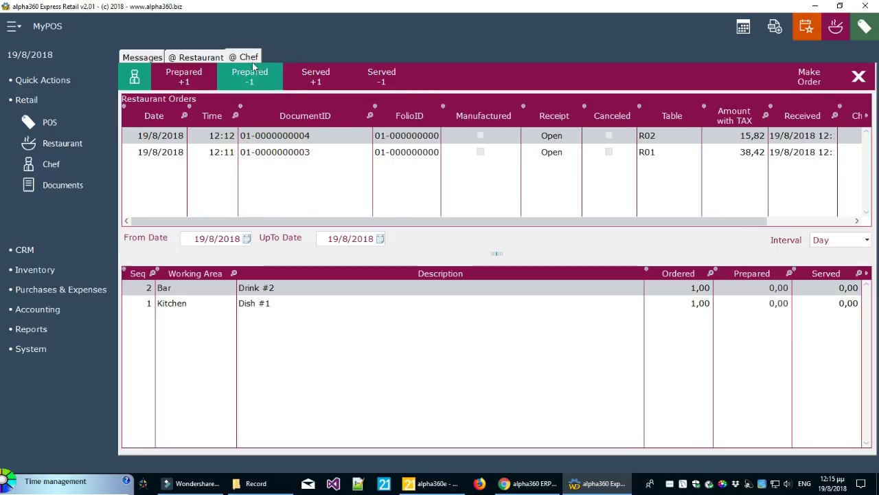
# Compare the Kitchen and Bar items of the 12:11 and 12:12 orders, then return to the Restaurant folio
pyautogui.click(306, 155)
pyautogui.click(308, 137)
pyautogui.click(309, 153)
pyautogui.click(309, 136)
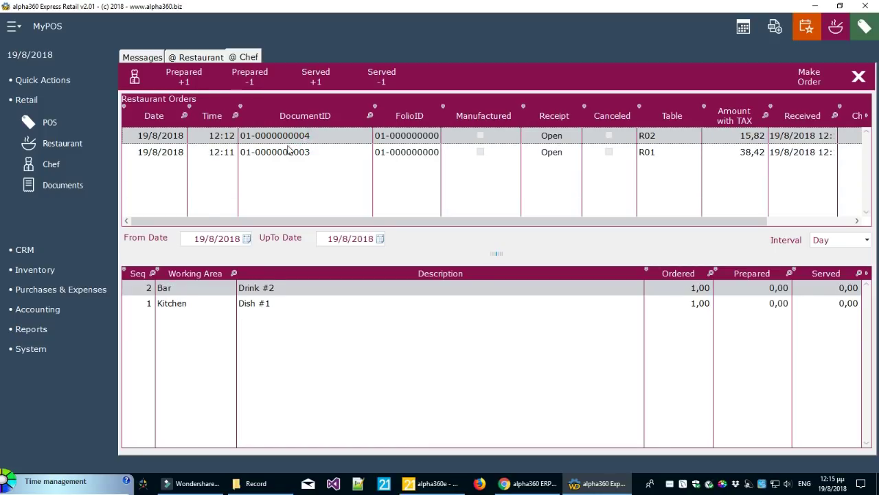
pyautogui.click(330, 152)
pyautogui.click(329, 135)
pyautogui.click(318, 151)
pyautogui.click(320, 137)
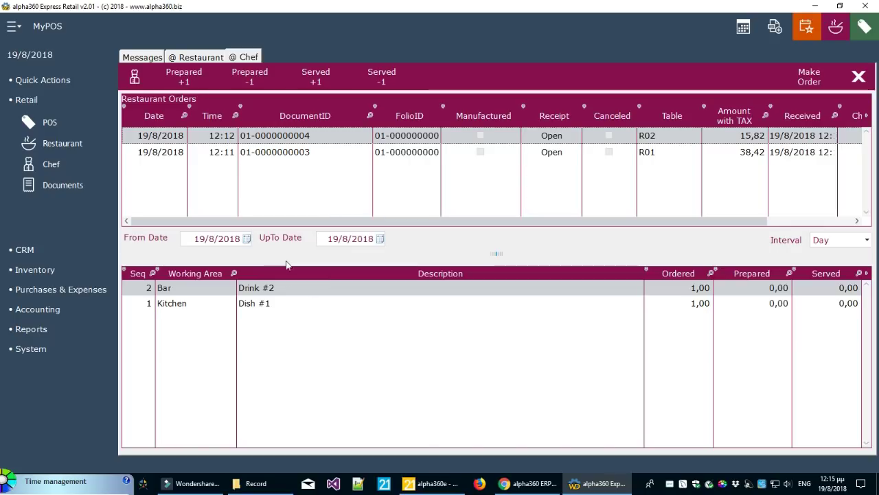
pyautogui.click(297, 153)
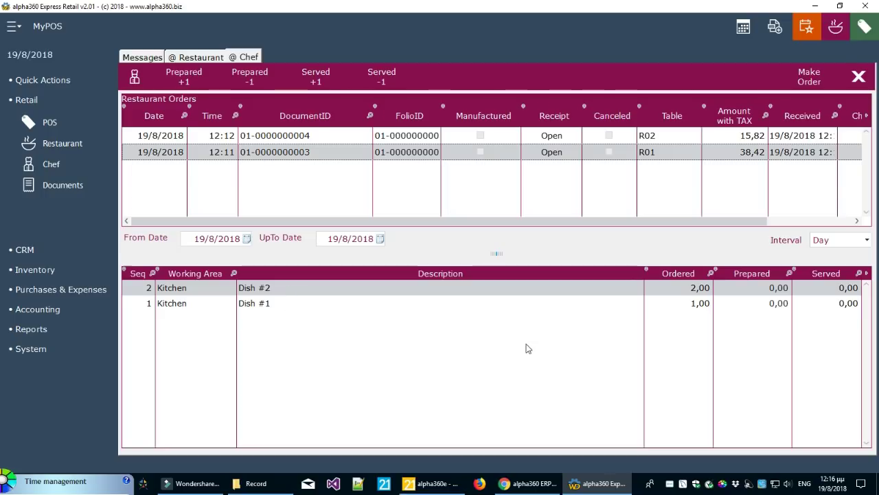
pyautogui.click(203, 57)
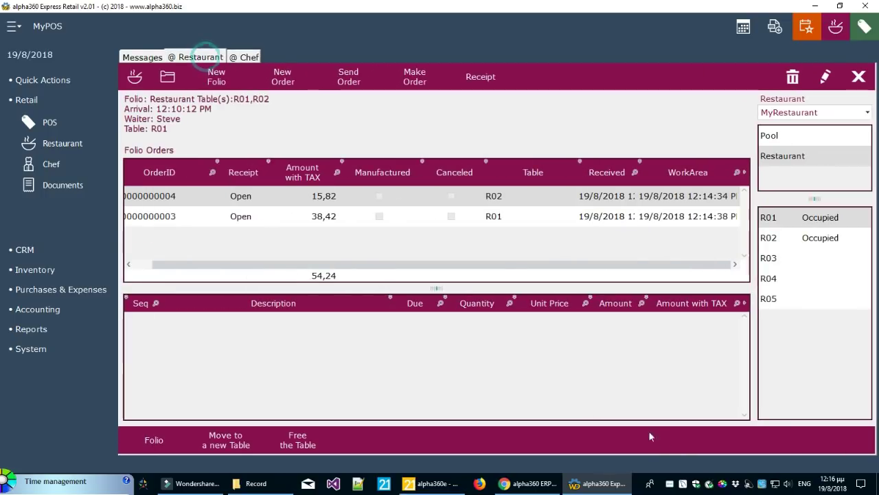
# Go back to the Chef tab and select the Dish #1 line of the R02 order
pyautogui.click(245, 57)
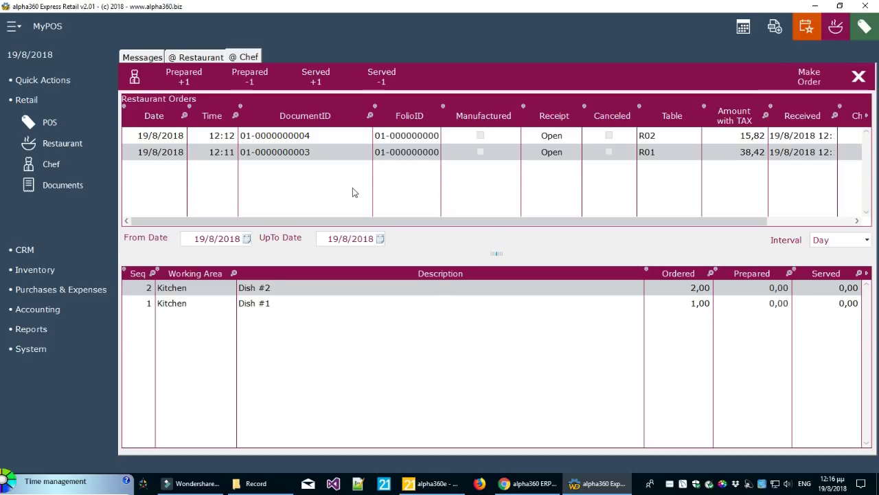
pyautogui.click(336, 137)
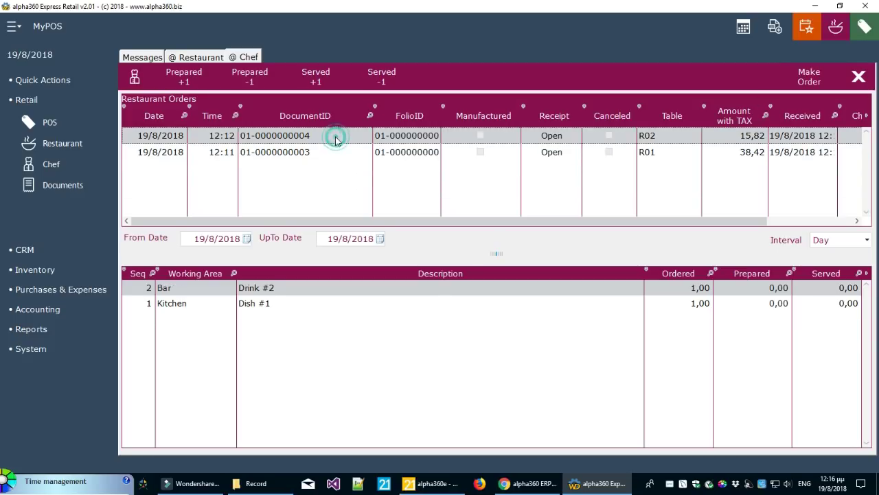
pyautogui.click(252, 306)
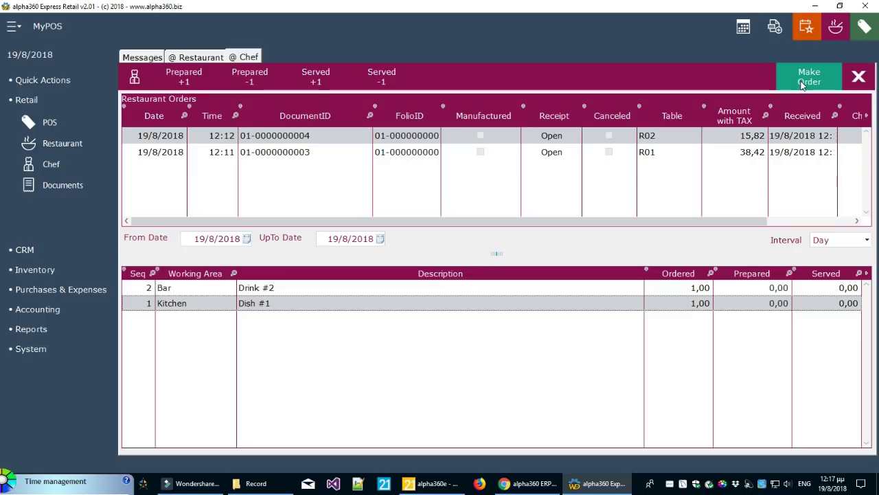
# Close the Chef view and compare the items of the folio's two orders
pyautogui.click(859, 78)
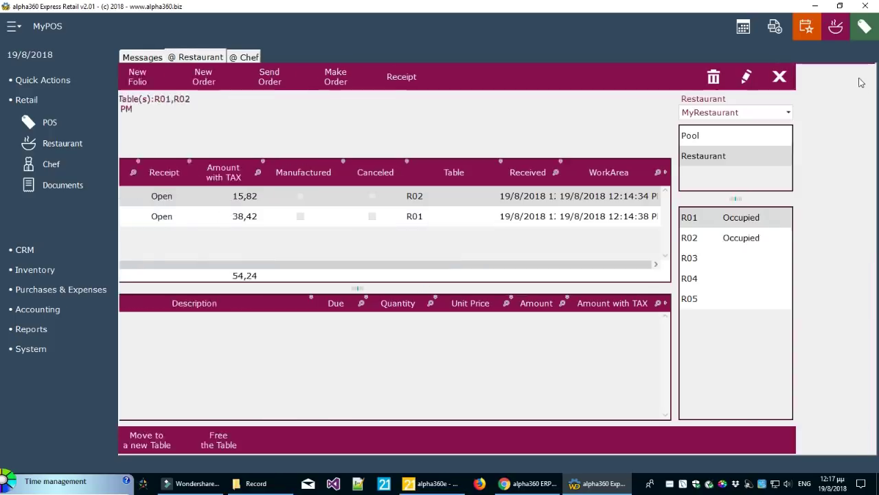
pyautogui.click(415, 198)
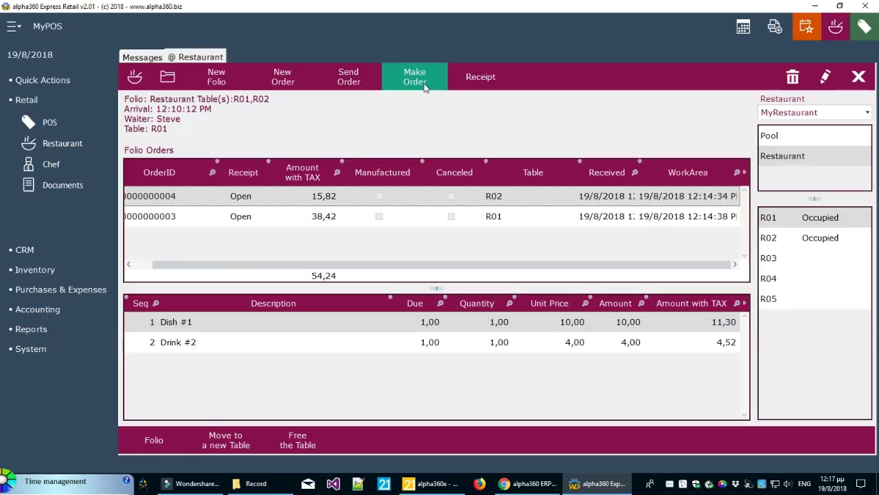
pyautogui.click(399, 217)
pyautogui.click(402, 196)
pyautogui.click(403, 218)
pyautogui.click(403, 198)
pyautogui.click(403, 215)
pyautogui.click(403, 195)
pyautogui.click(400, 213)
pyautogui.click(402, 197)
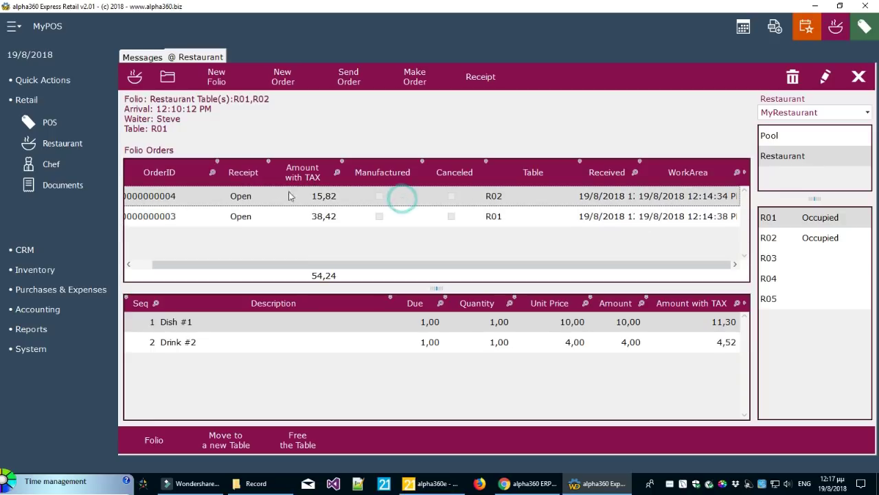
pyautogui.click(419, 82)
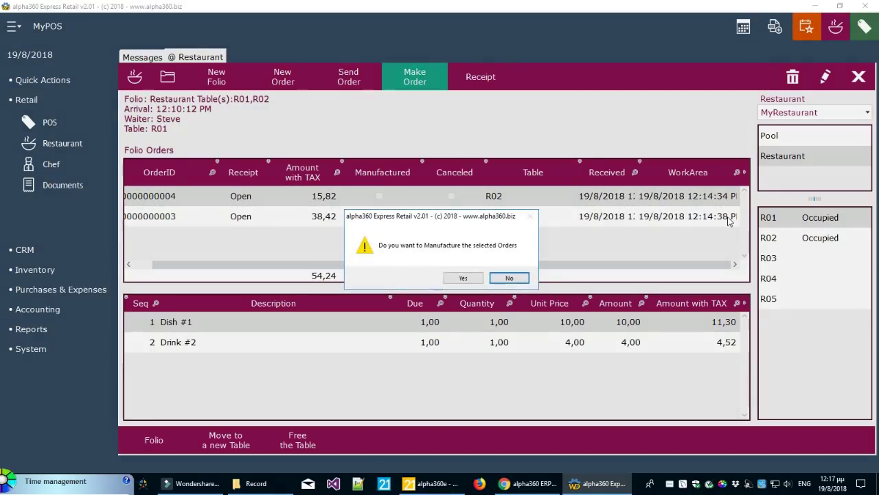
pyautogui.click(463, 277)
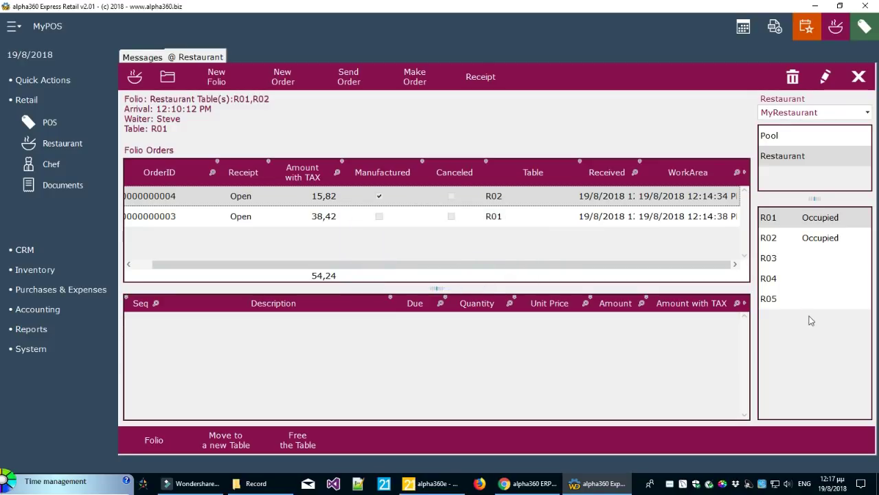
pyautogui.click(409, 217)
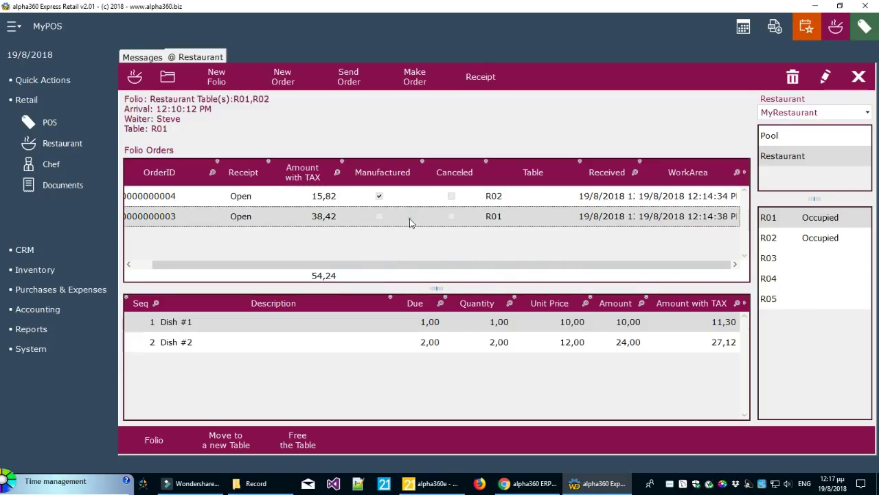
pyautogui.click(416, 81)
pyautogui.click(464, 278)
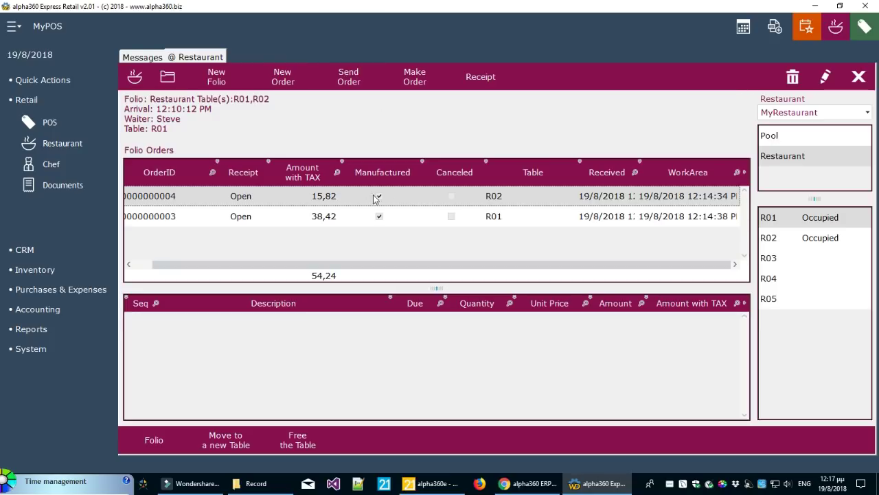
pyautogui.click(404, 196)
pyautogui.click(403, 215)
pyautogui.click(409, 196)
pyautogui.moveTo(378, 266); pyautogui.dragTo(323, 264)
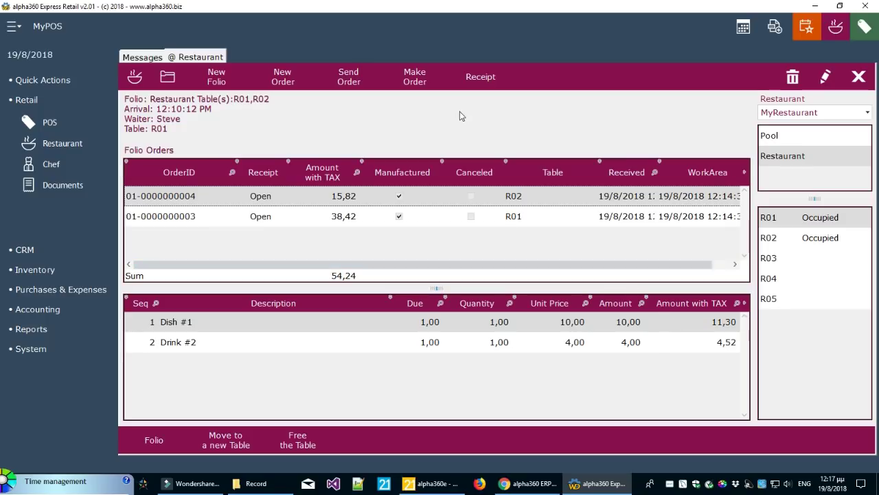
pyautogui.click(483, 85)
# Browse the Pool and Restaurant areas and select table R05
pyautogui.click(786, 261)
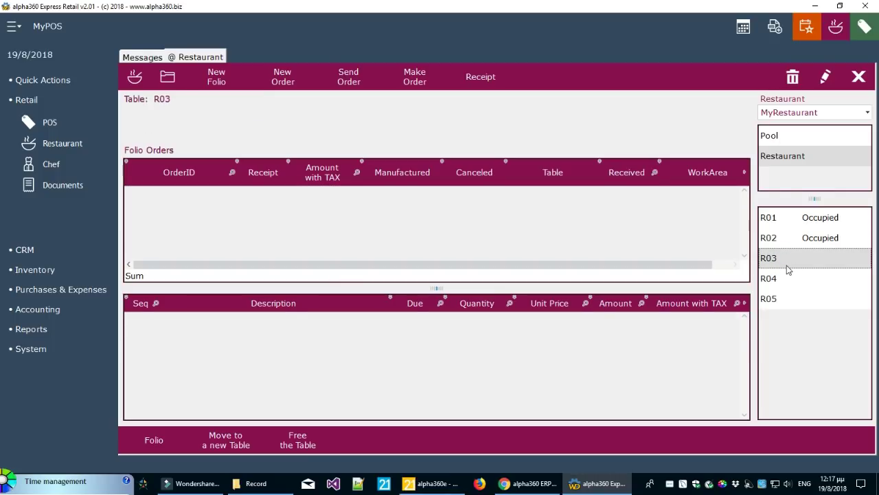
pyautogui.click(770, 136)
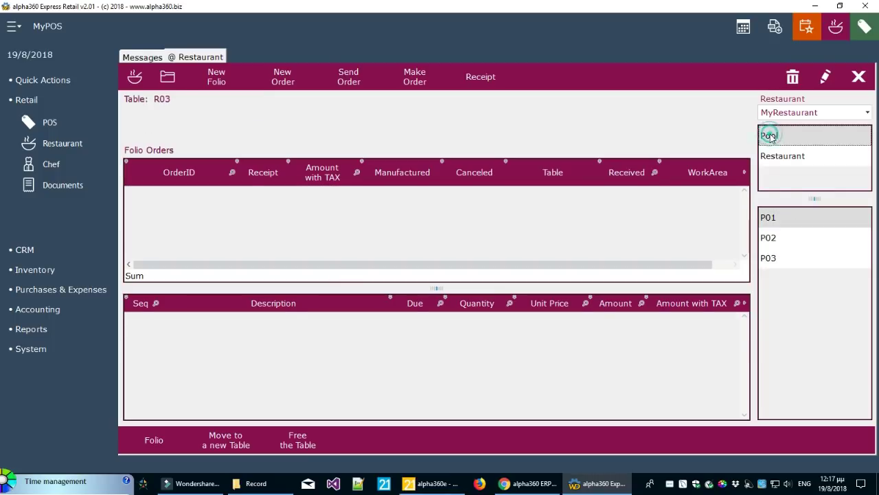
pyautogui.click(771, 223)
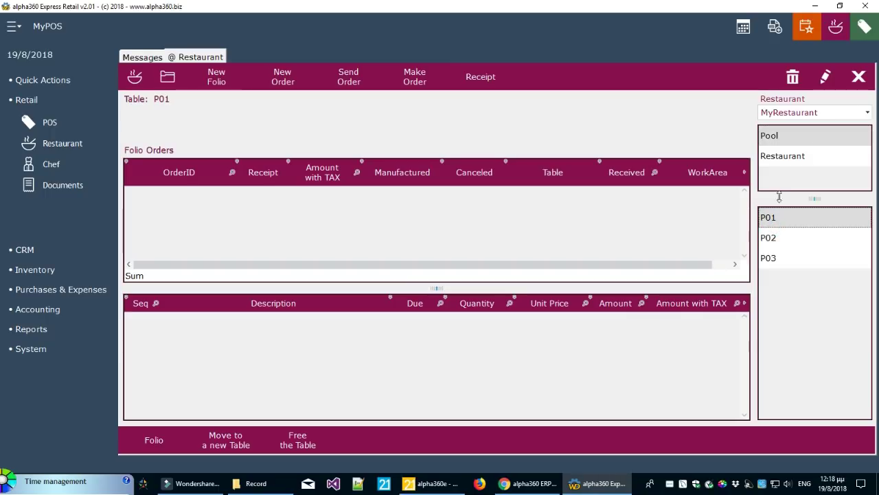
pyautogui.click(782, 157)
pyautogui.click(779, 298)
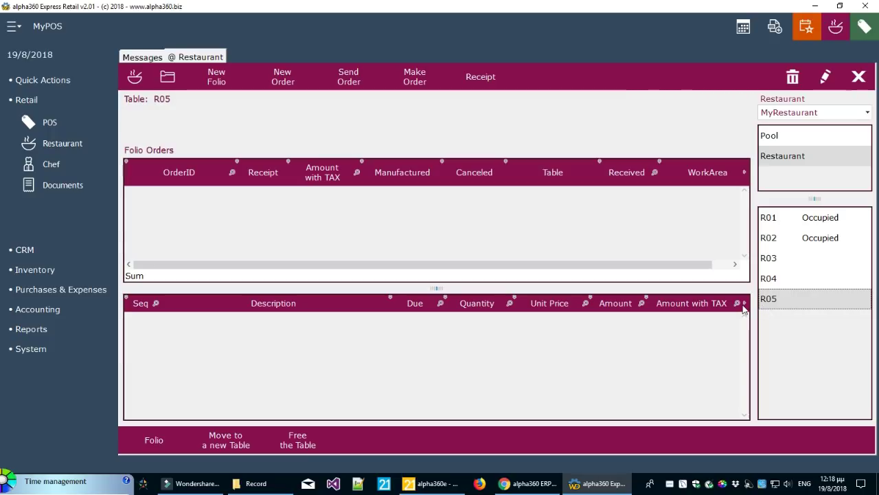
# Start a new R05 folio as the waiter, add Dish #1 from Dishes, and save
pyautogui.click(213, 86)
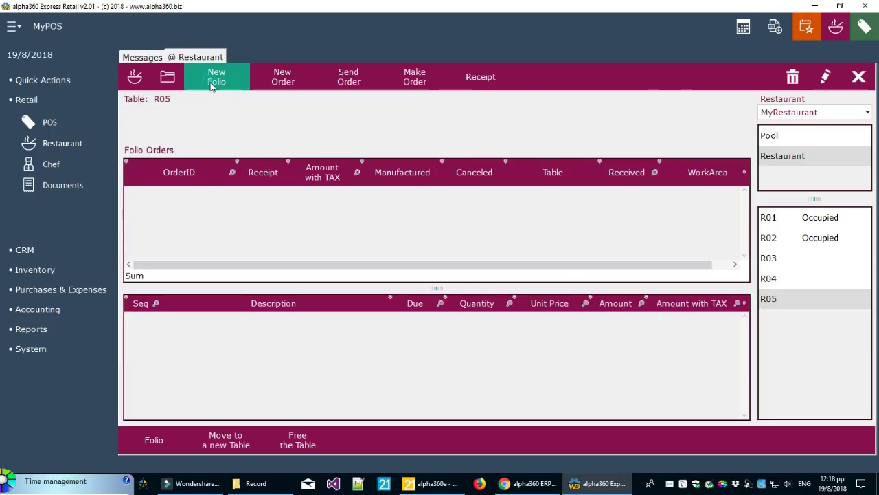
pyautogui.click(334, 187)
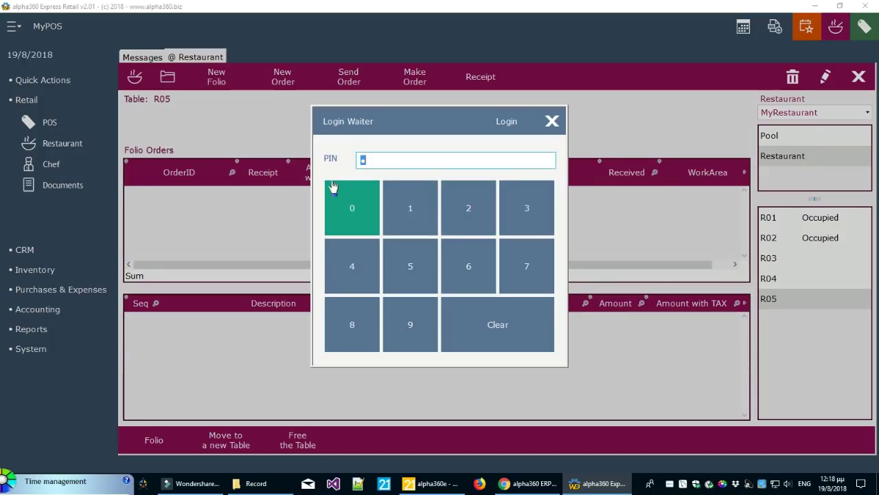
pyautogui.click(507, 126)
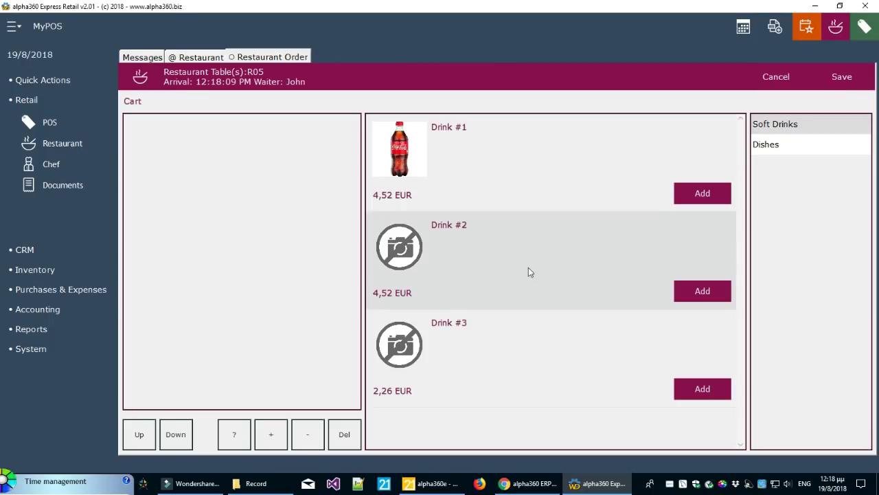
pyautogui.click(778, 145)
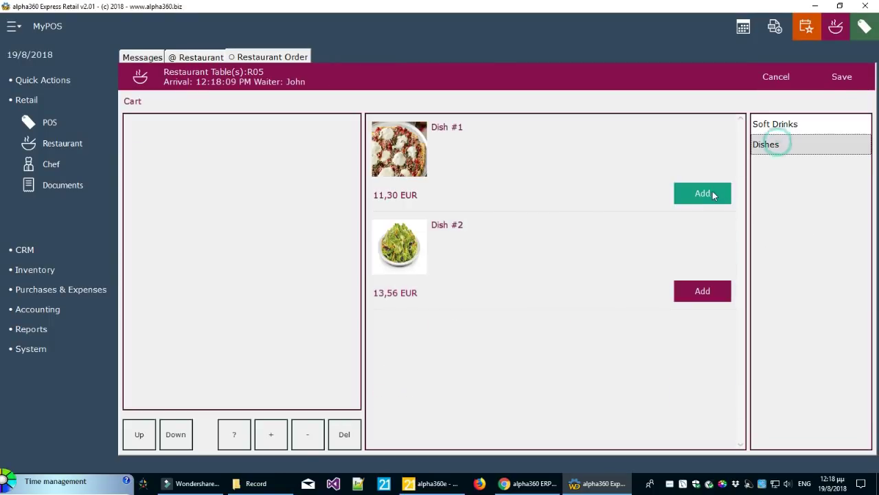
pyautogui.click(712, 192)
pyautogui.click(840, 77)
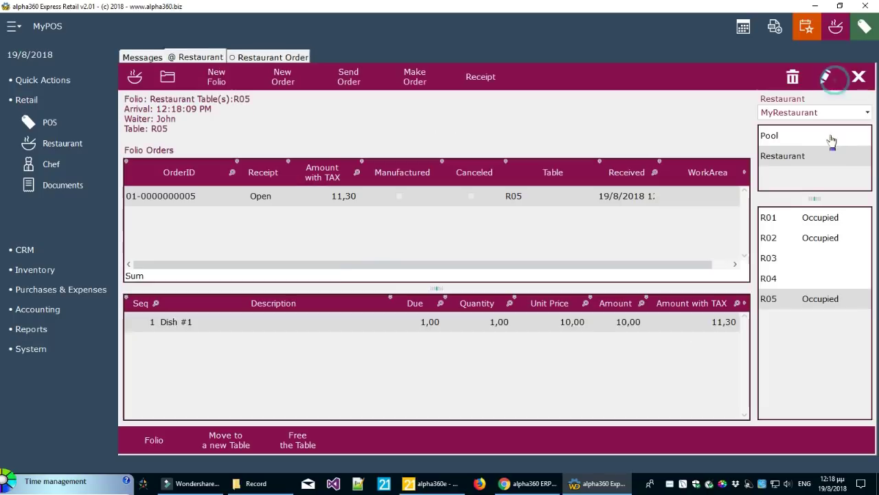
# Send the R05 order to the kitchen and agree to print it
pyautogui.click(389, 198)
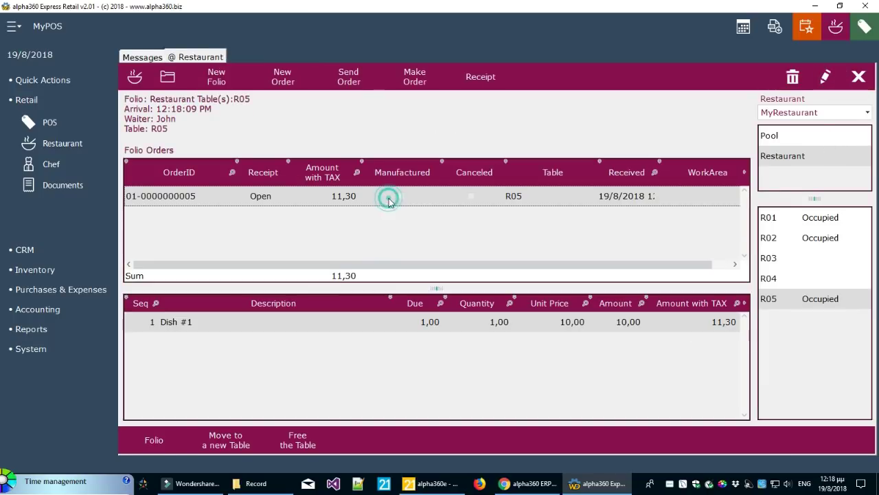
pyautogui.click(357, 86)
pyautogui.click(462, 279)
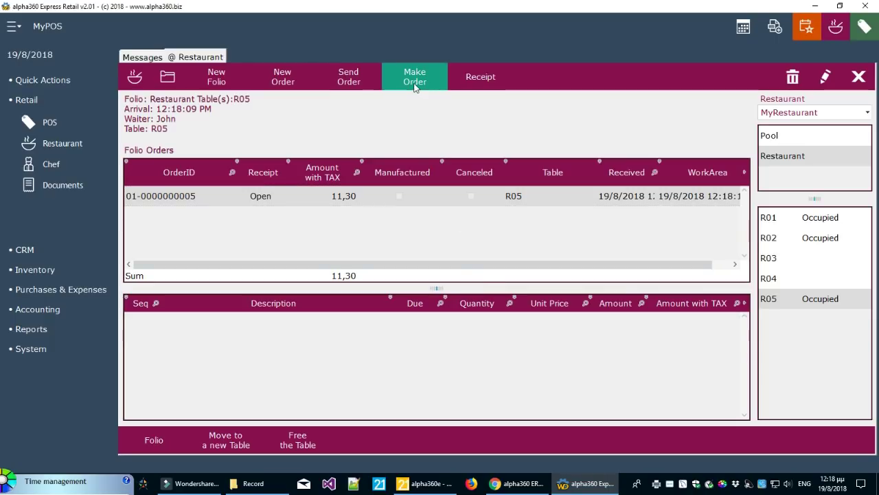
# Manufacture R05's Dish #1 order, confirm Yes, and reselect R05 to refresh its folio
pyautogui.click(415, 81)
pyautogui.click(463, 279)
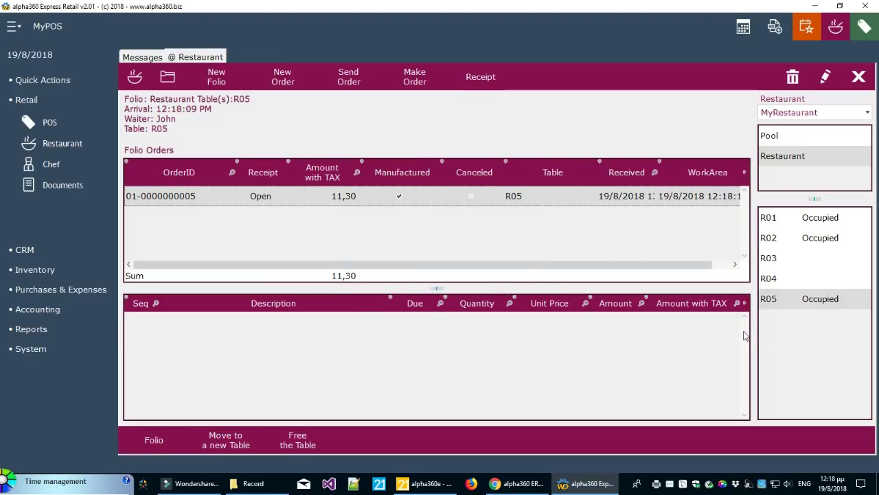
pyautogui.click(796, 305)
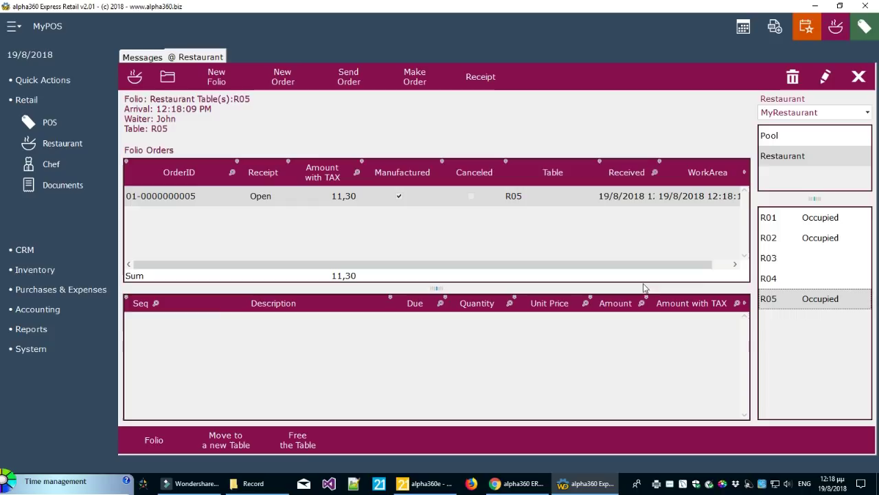
pyautogui.click(161, 443)
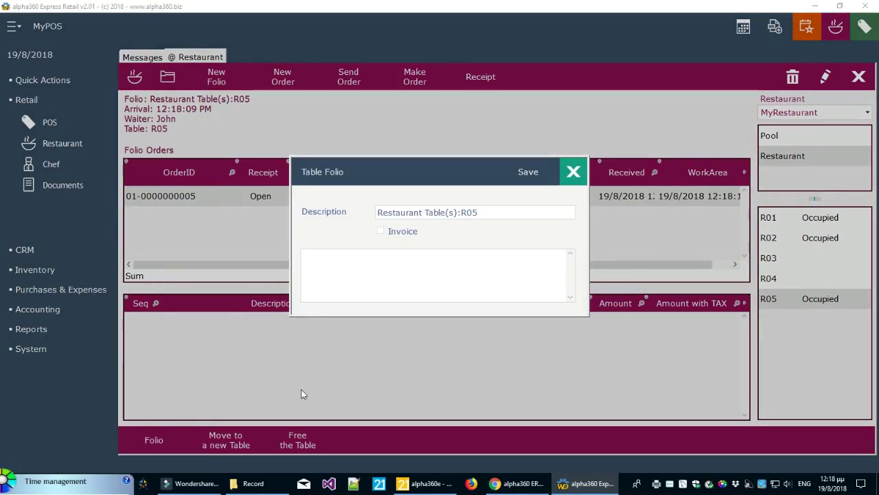
pyautogui.click(382, 276)
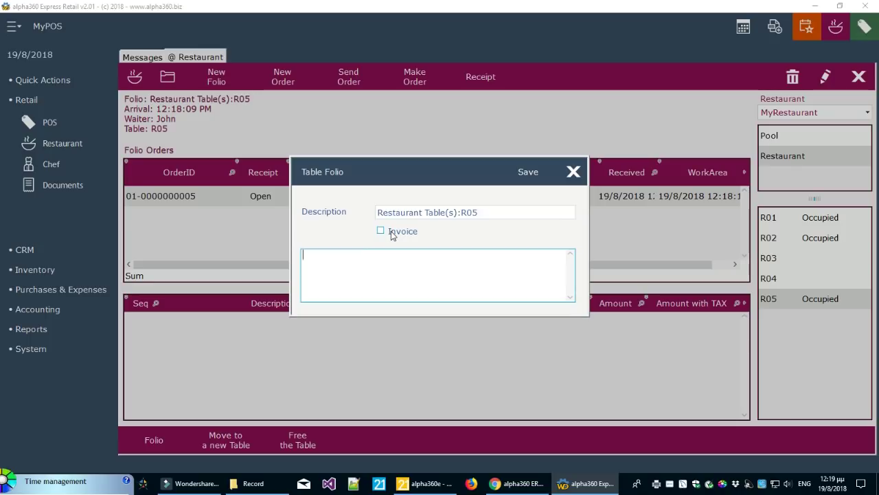
pyautogui.click(574, 171)
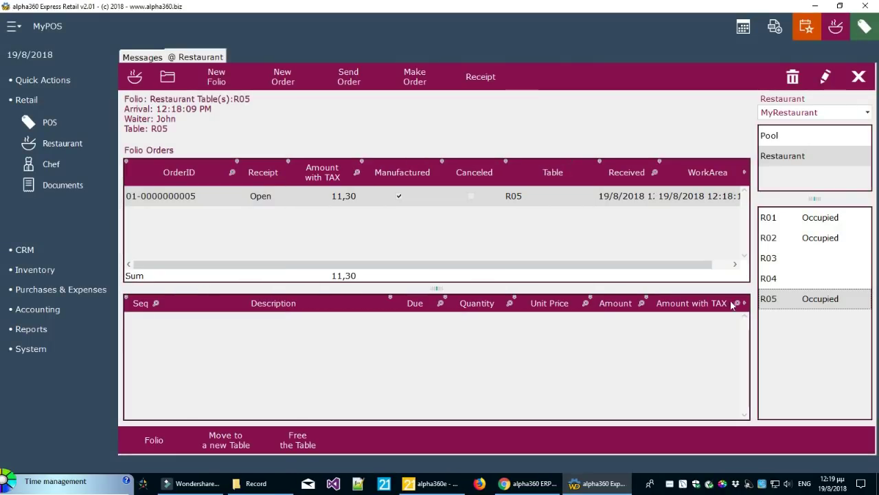
pyautogui.click(792, 300)
# Move the folio from R05 to Restaurant table R04
pyautogui.click(229, 449)
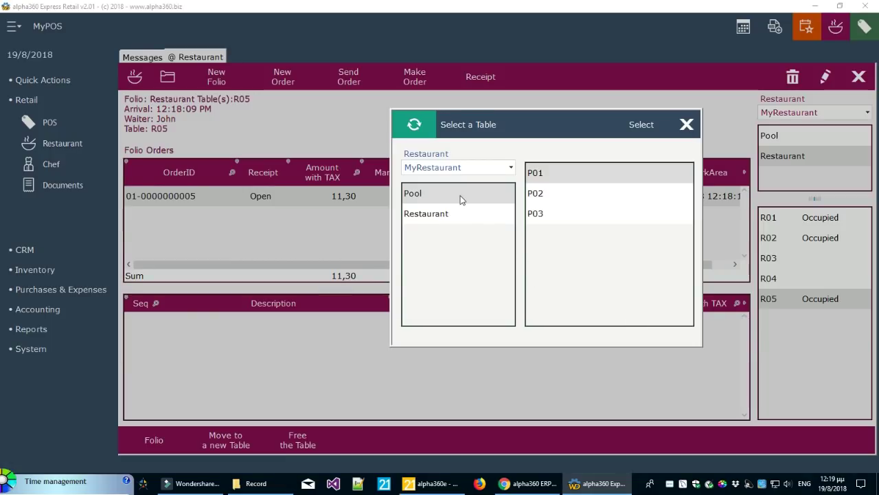
pyautogui.click(461, 196)
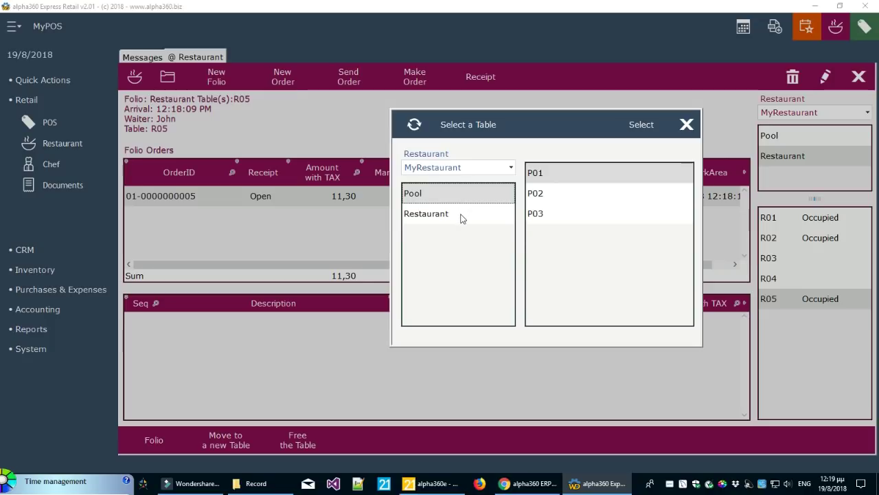
pyautogui.click(461, 216)
pyautogui.click(541, 235)
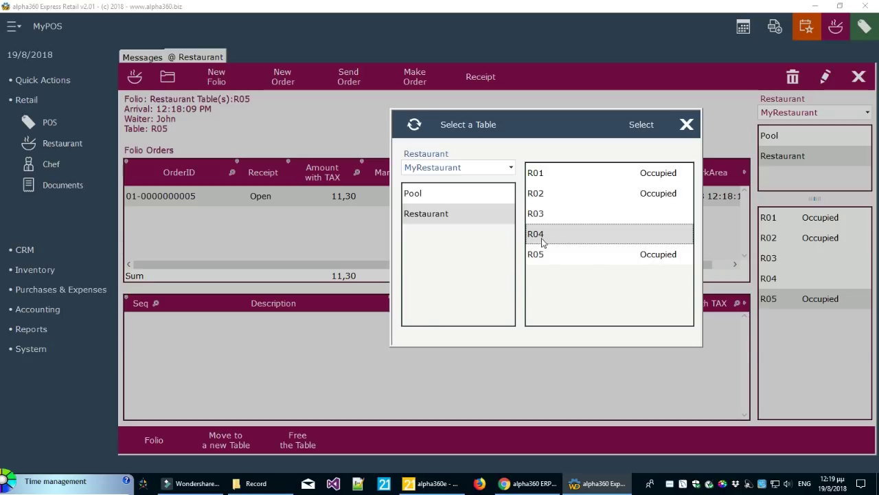
pyautogui.click(644, 128)
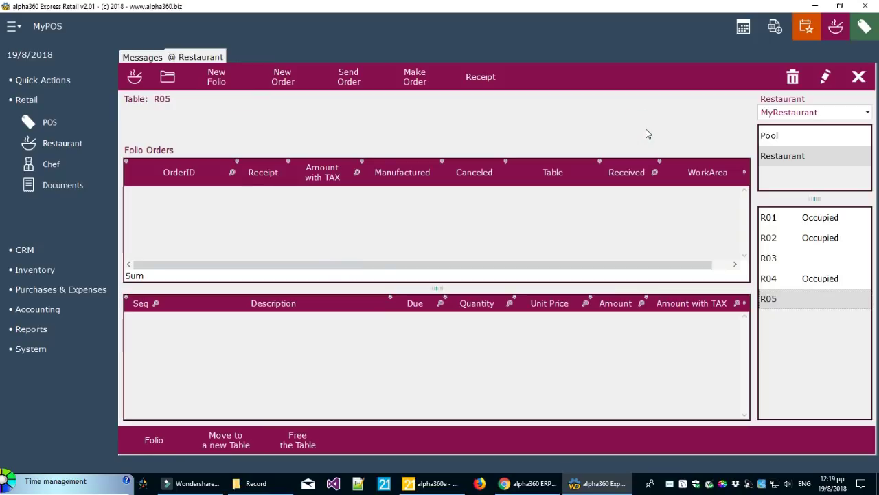
pyautogui.click(795, 281)
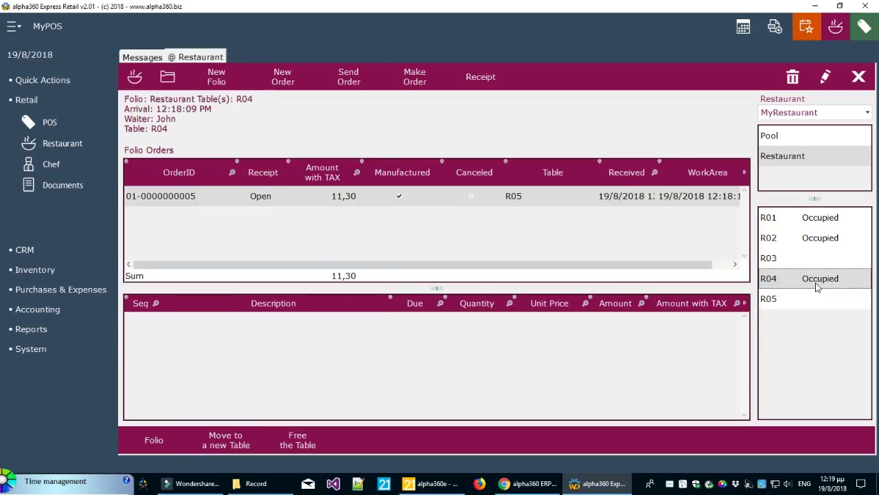
pyautogui.click(428, 200)
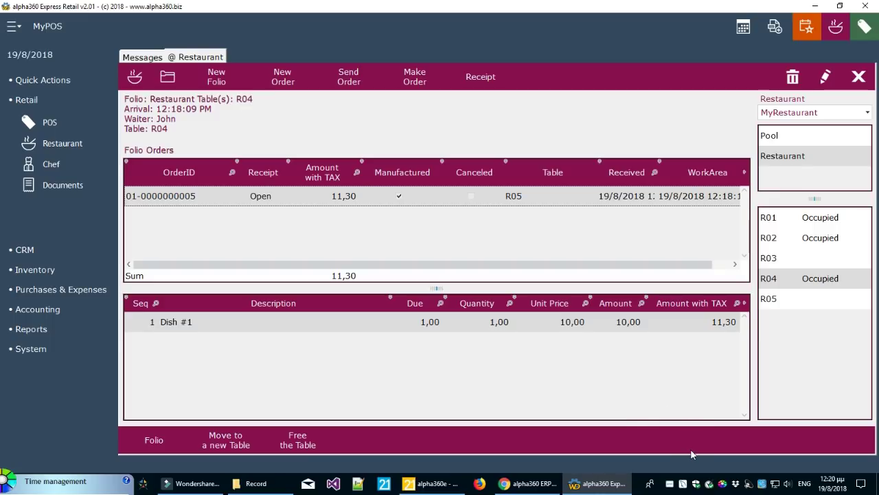
pyautogui.click(824, 218)
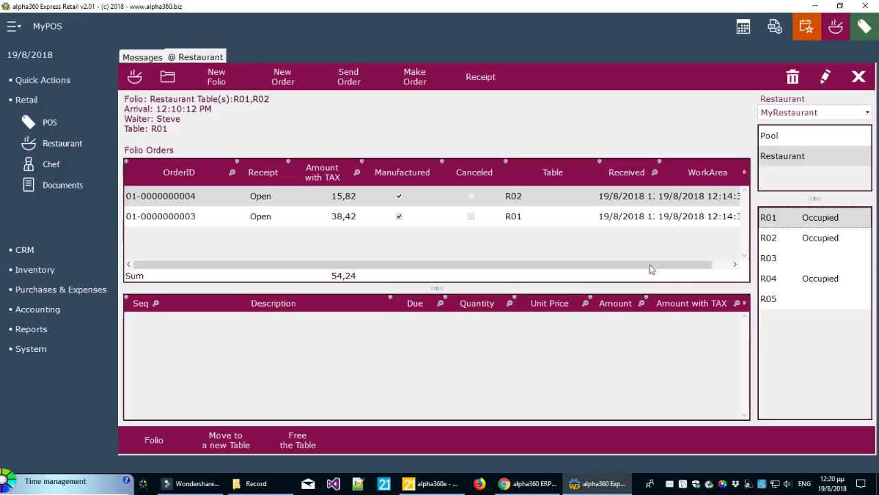
# Free table R02, confirming with Yes
pyautogui.click(790, 238)
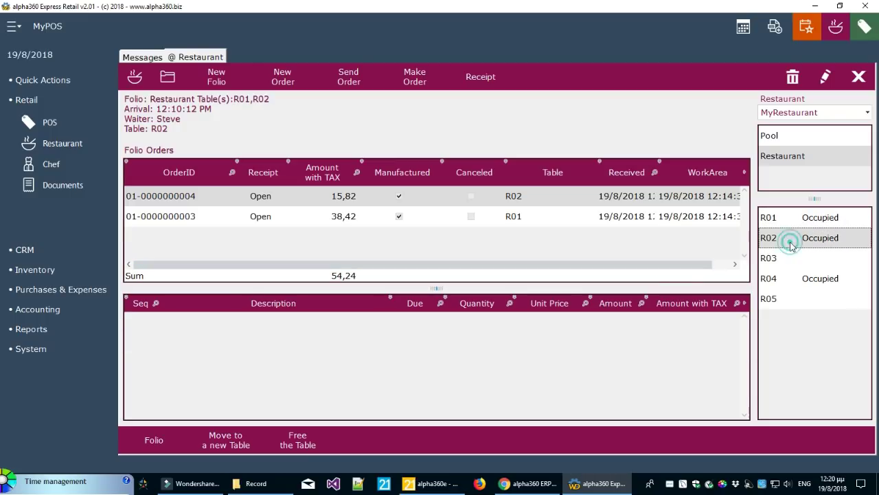
pyautogui.click(296, 445)
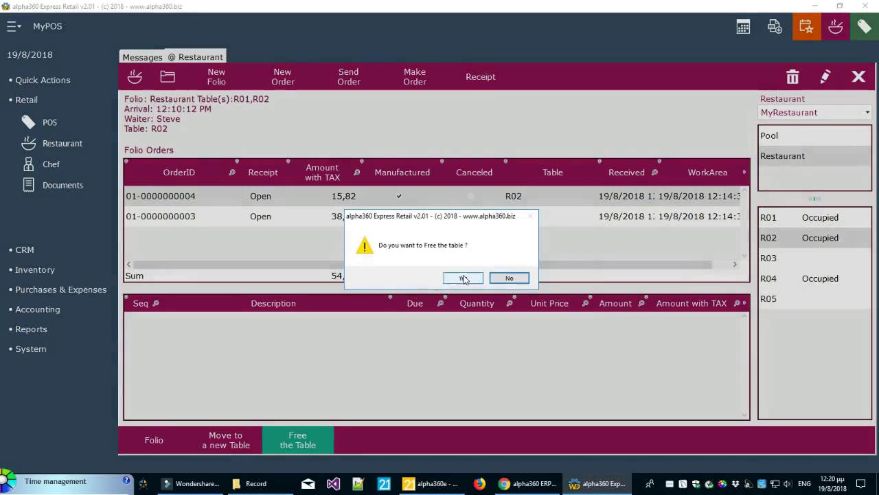
pyautogui.click(464, 279)
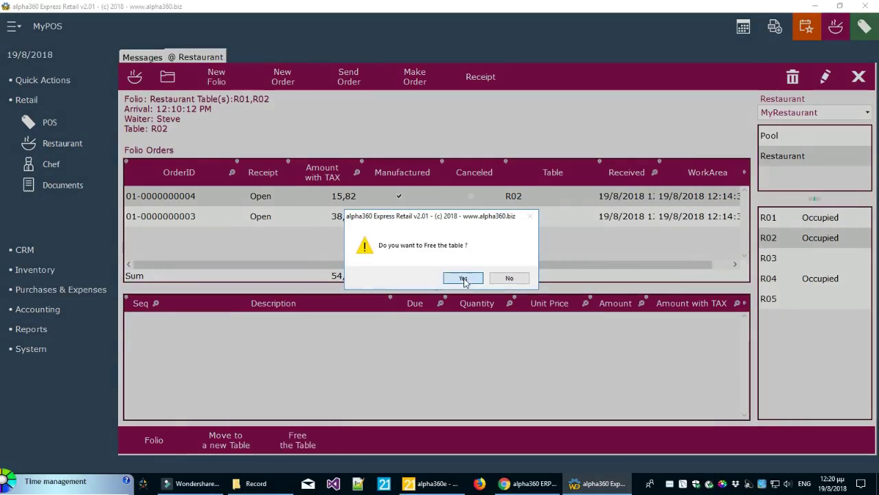
pyautogui.click(799, 224)
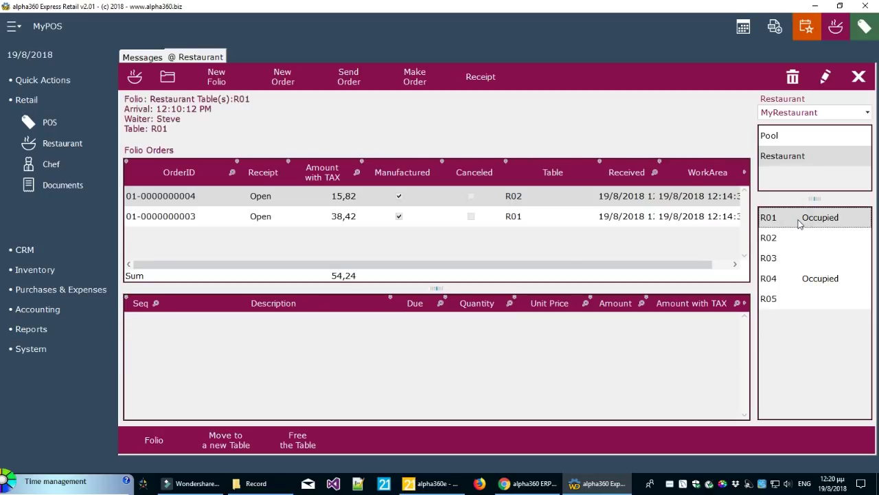
pyautogui.click(800, 219)
pyautogui.click(273, 219)
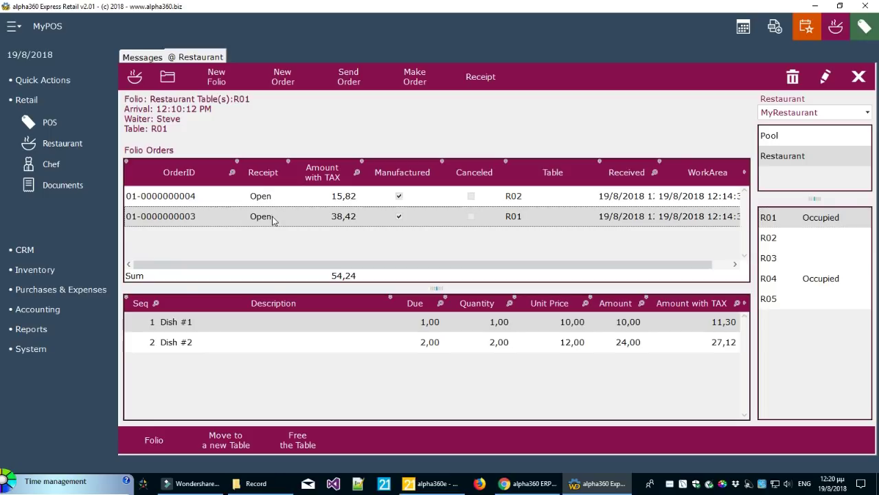
pyautogui.click(278, 198)
pyautogui.click(278, 218)
pyautogui.click(280, 197)
pyautogui.click(280, 217)
pyautogui.click(281, 198)
pyautogui.click(281, 216)
pyautogui.click(281, 198)
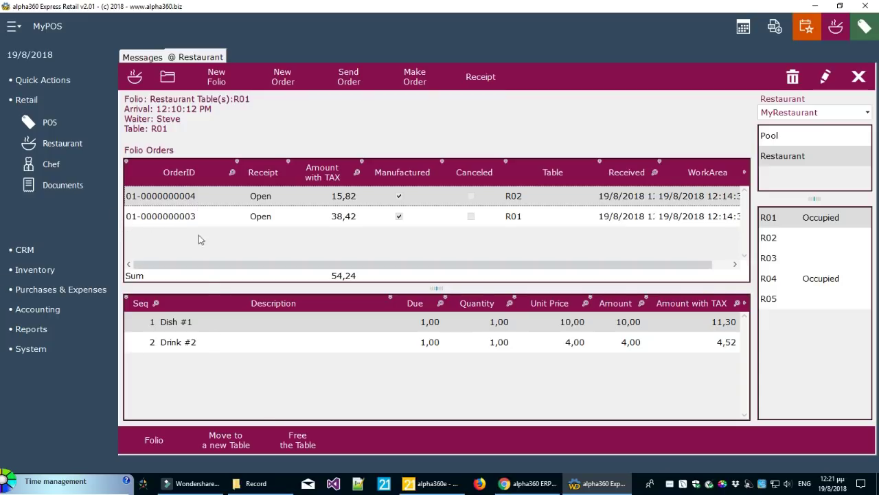
# Try freeing table R01 and dismiss the cannot-be-freed message
pyautogui.click(288, 445)
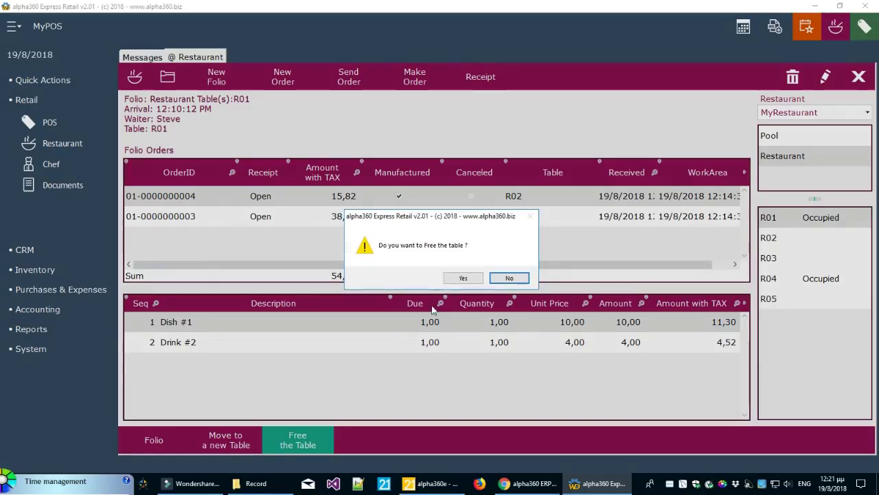
pyautogui.click(456, 279)
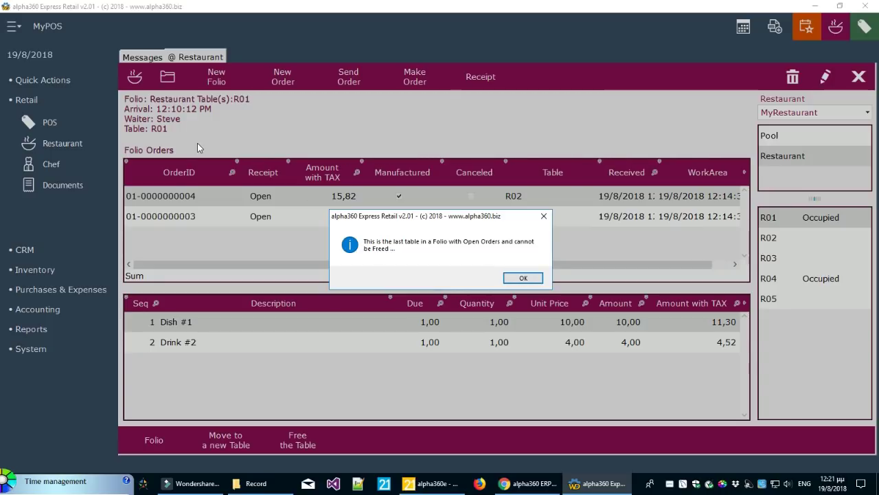
pyautogui.click(524, 278)
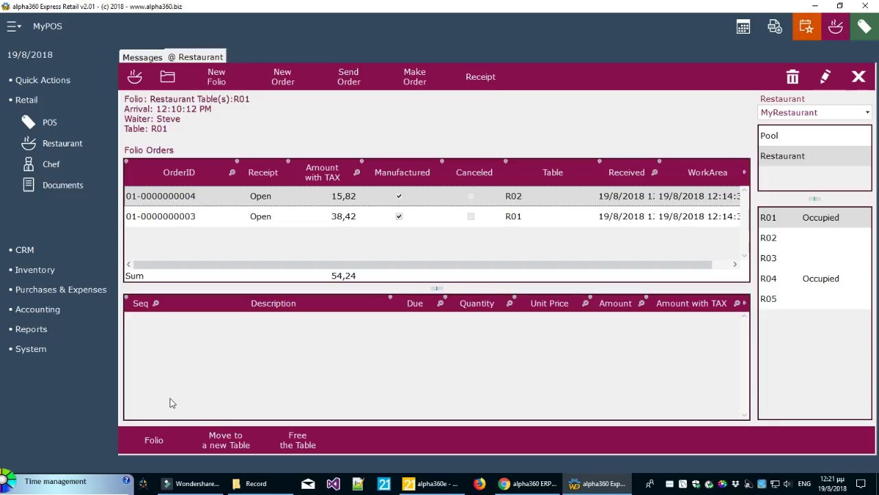
pyautogui.click(165, 80)
pyautogui.click(256, 162)
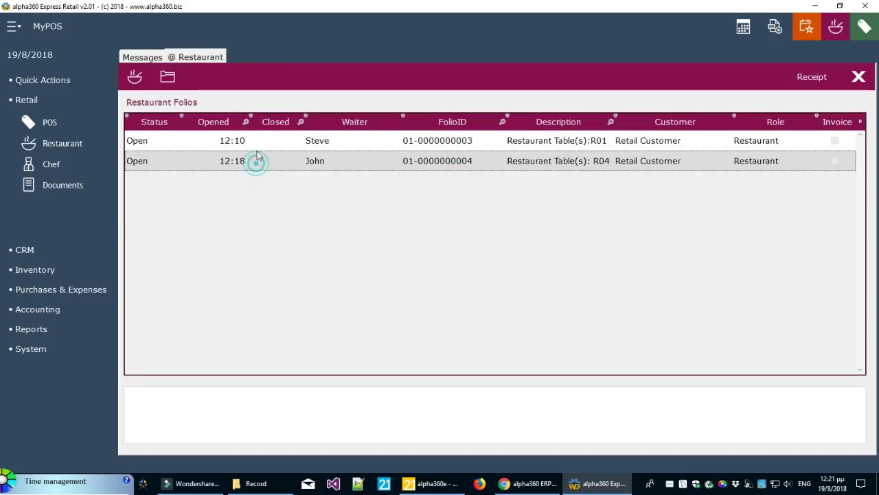
pyautogui.click(261, 141)
pyautogui.click(257, 164)
pyautogui.click(254, 144)
pyautogui.click(261, 162)
pyautogui.click(261, 144)
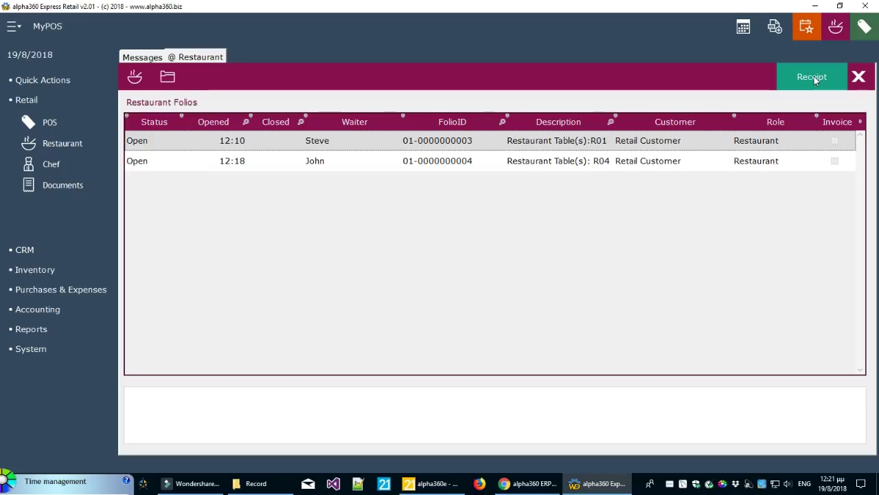
pyautogui.click(695, 163)
pyautogui.click(135, 77)
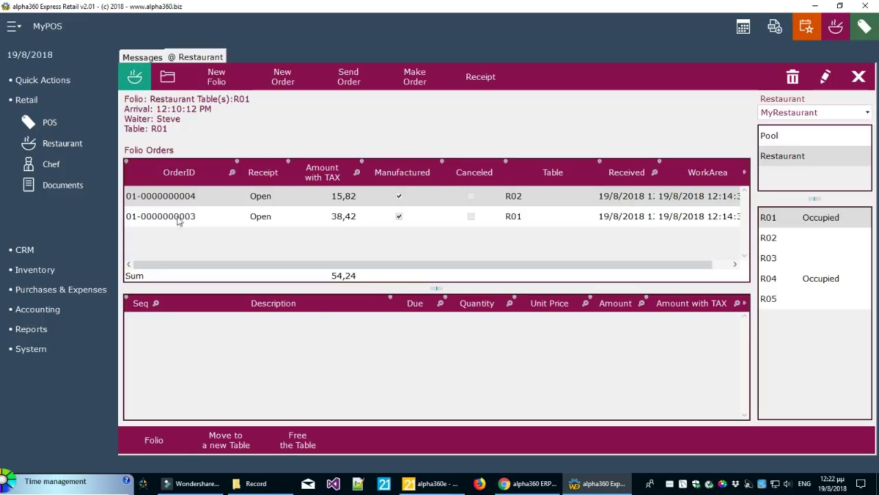
pyautogui.click(196, 199)
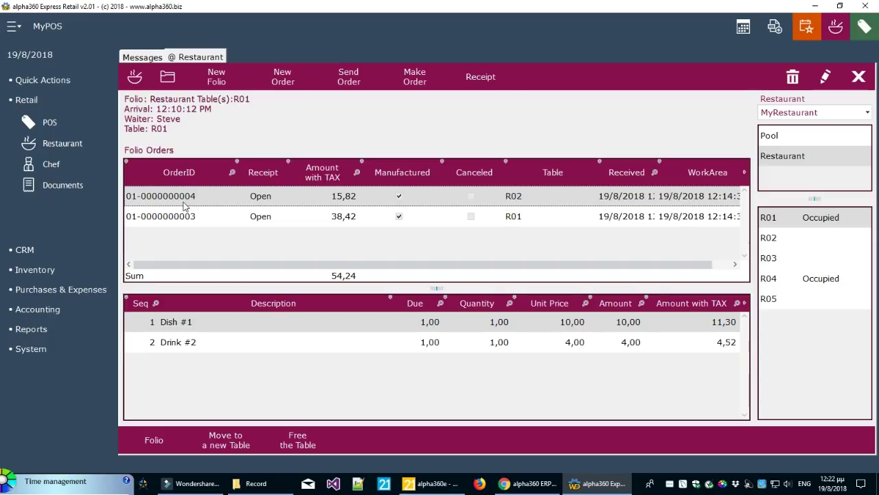
pyautogui.click(482, 79)
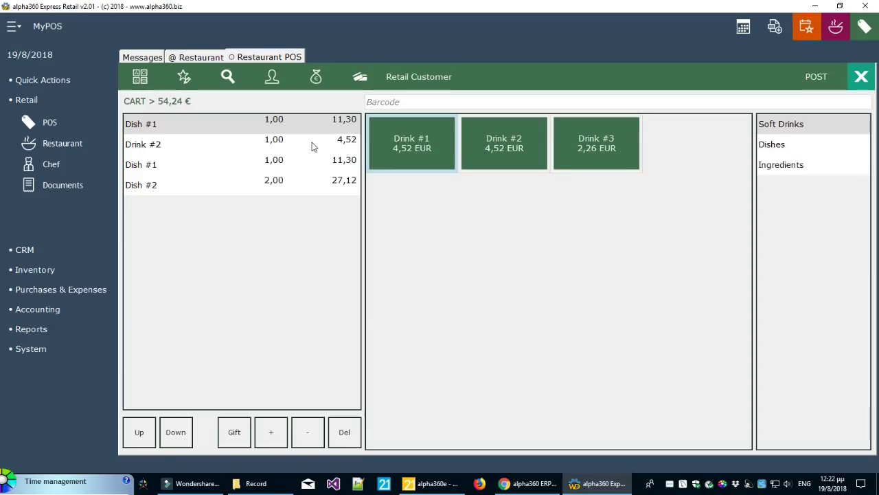
pyautogui.click(208, 57)
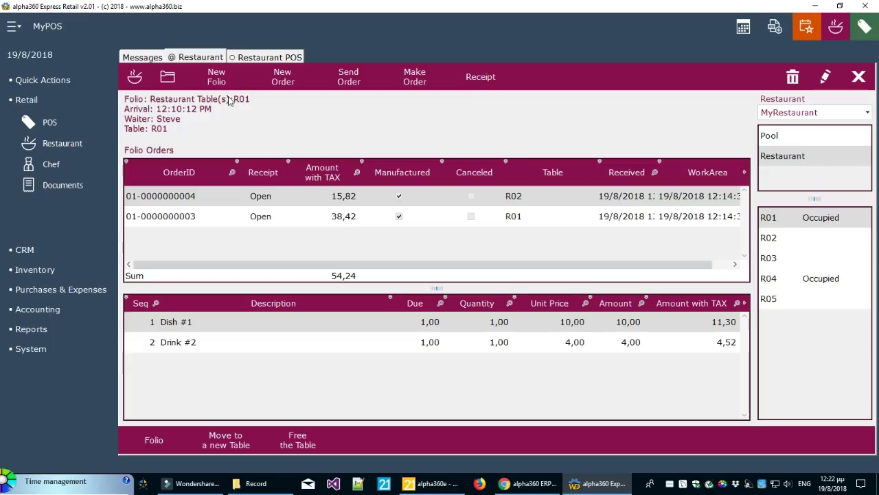
pyautogui.click(205, 198)
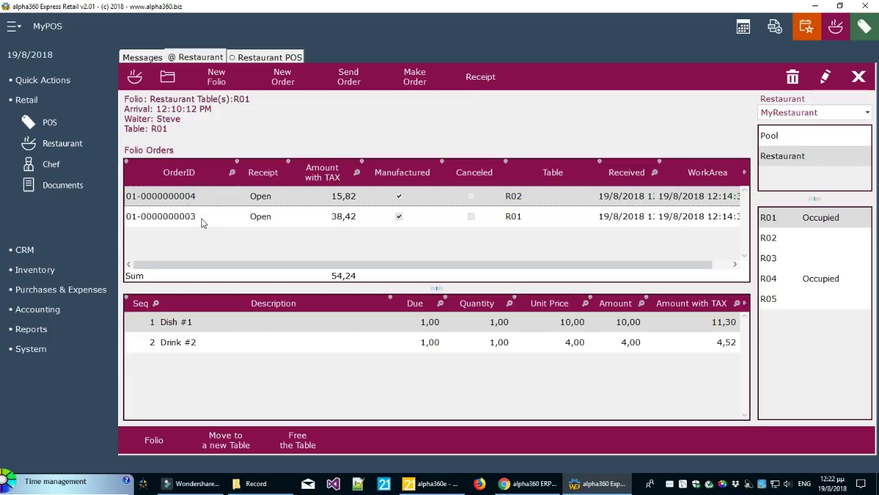
pyautogui.click(202, 218)
pyautogui.click(269, 57)
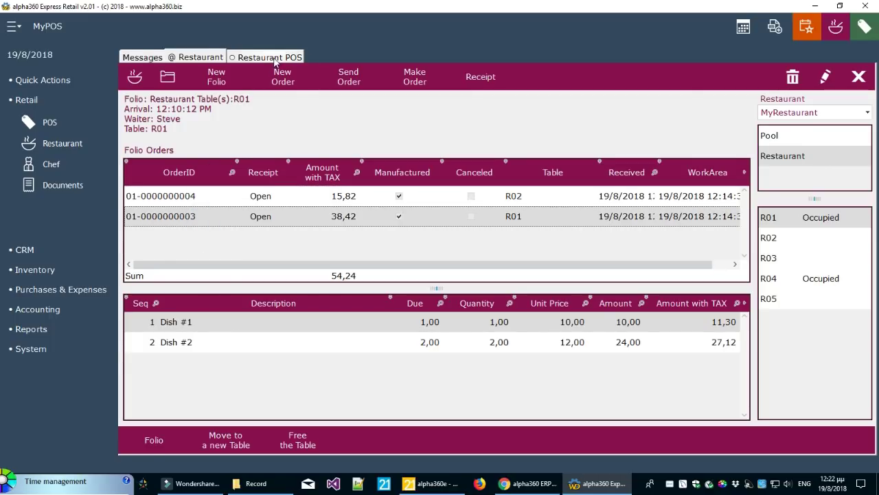
# Pay the 54,24 in Cash and post the receipt
pyautogui.click(218, 145)
pyautogui.click(220, 132)
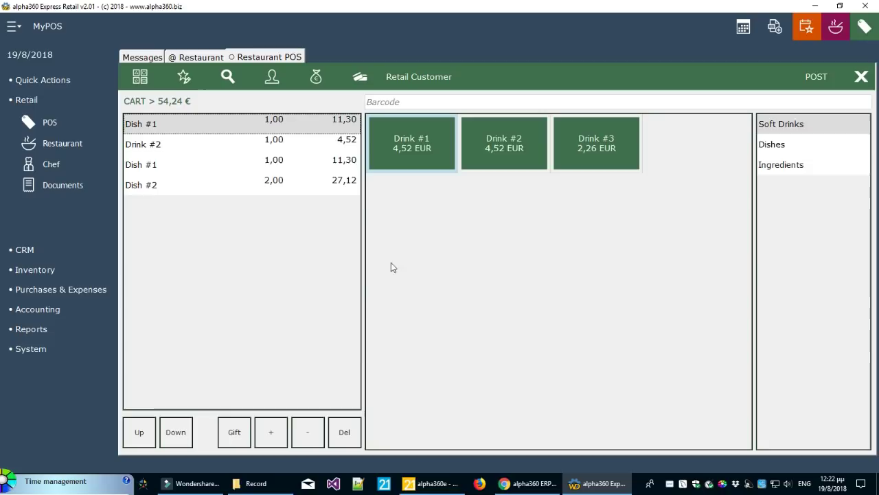
pyautogui.click(317, 79)
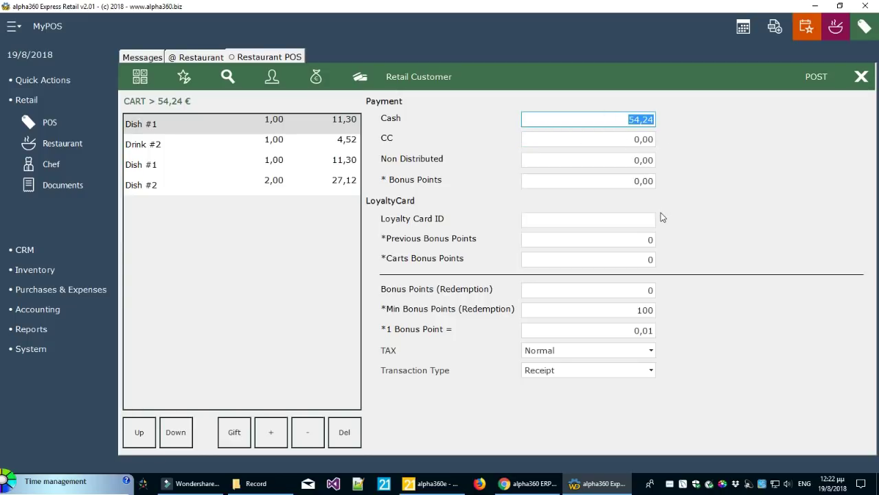
pyautogui.click(148, 81)
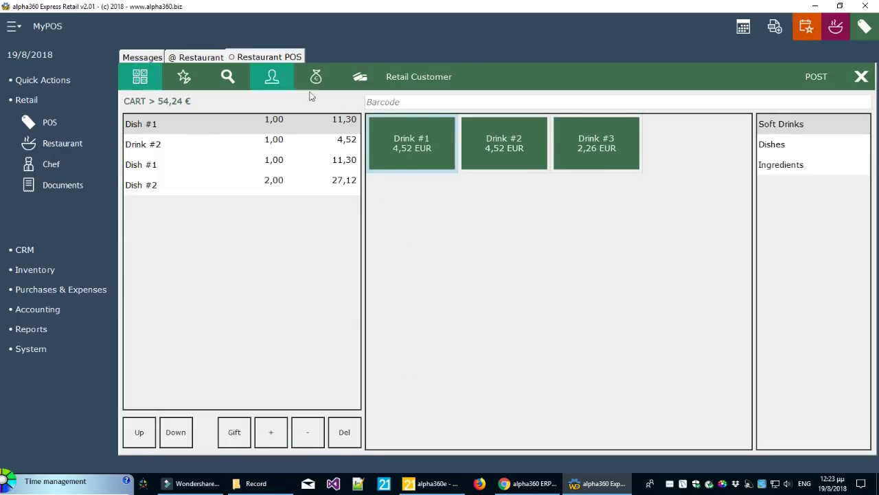
pyautogui.click(815, 79)
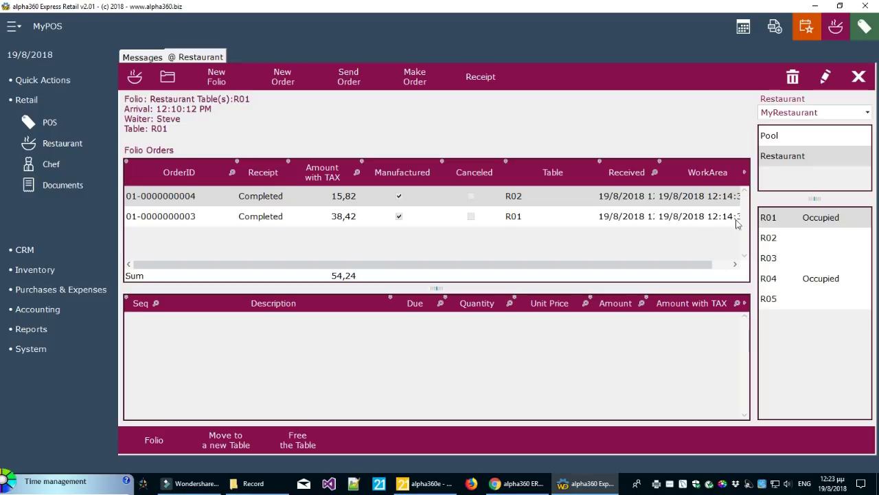
# Free table R01 and confirm with Yes to clear it
pyautogui.click(793, 218)
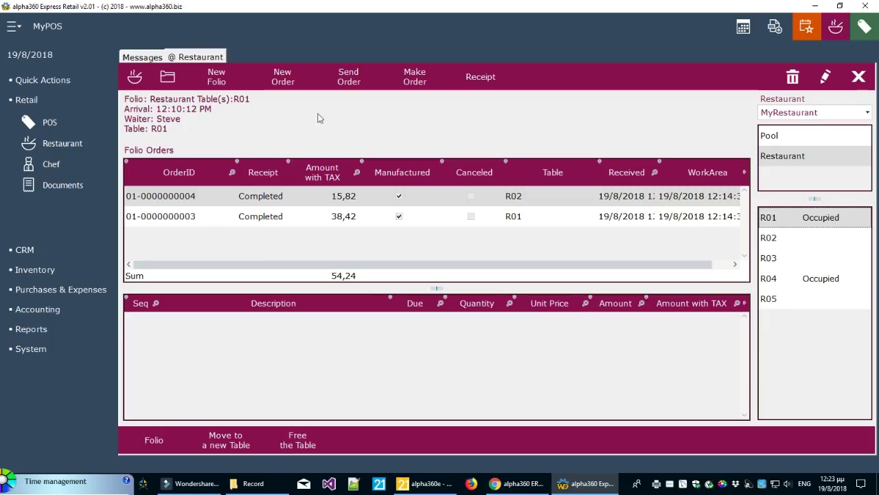
pyautogui.click(292, 446)
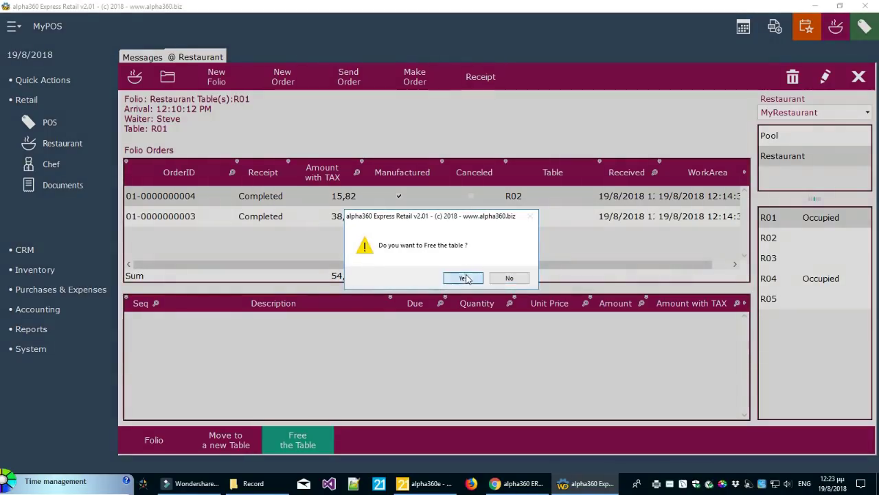
pyautogui.click(461, 278)
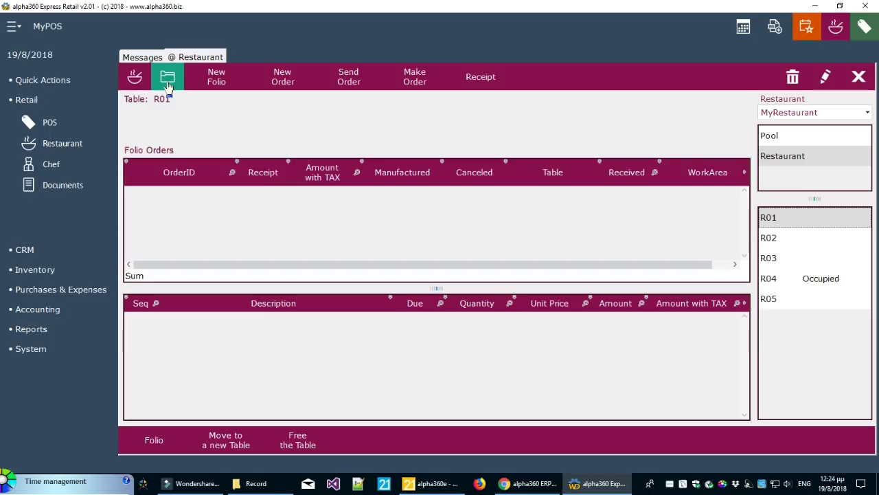
# Check that R04 is the only remaining folio, then bring up R04's 11,30 order
pyautogui.click(167, 79)
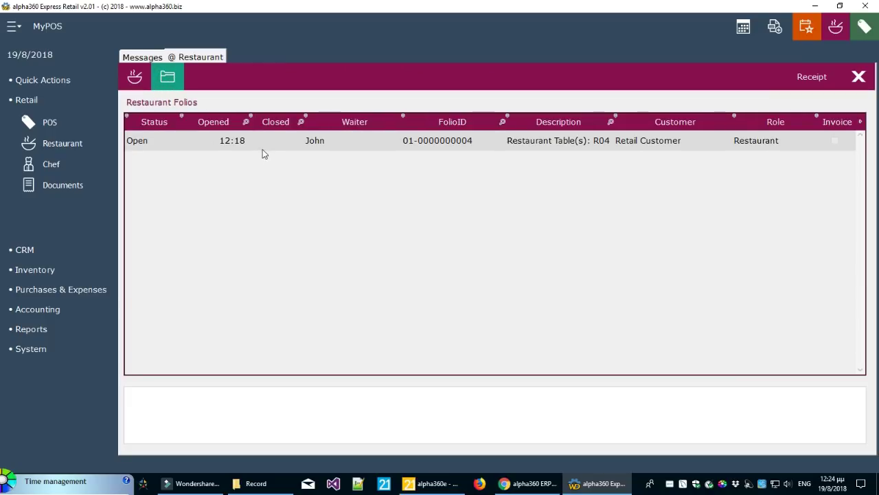
pyautogui.click(263, 148)
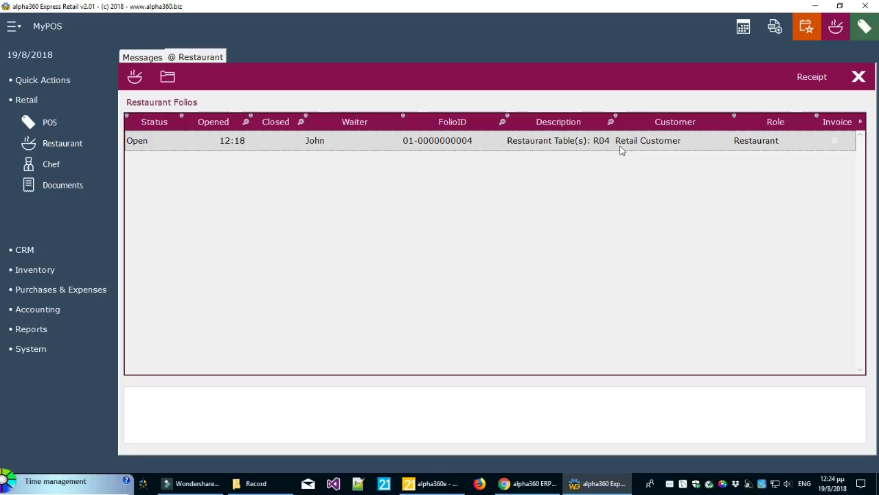
pyautogui.click(136, 81)
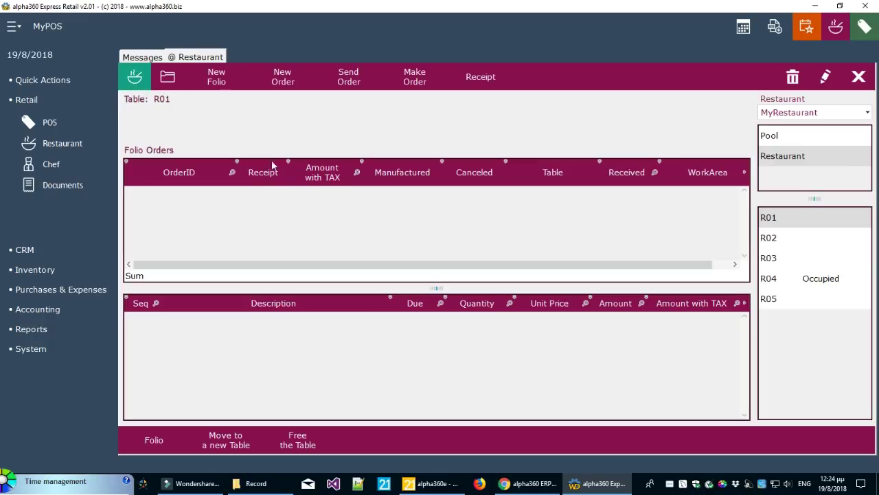
pyautogui.click(790, 278)
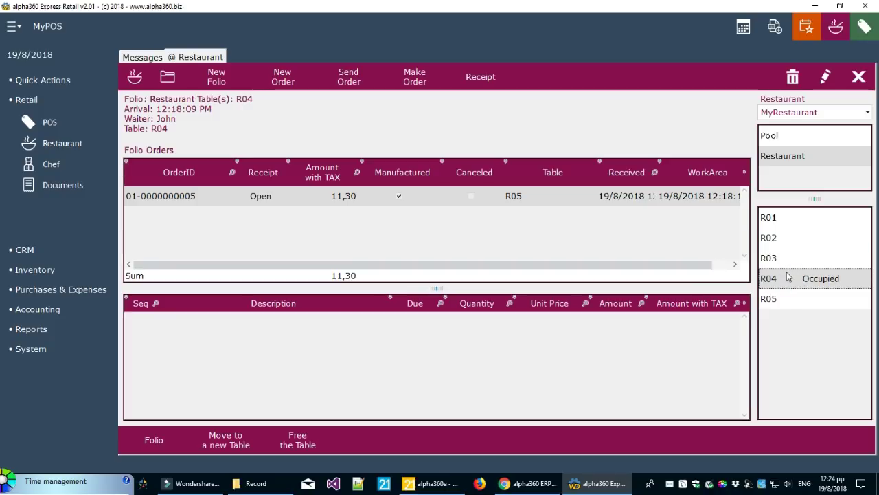
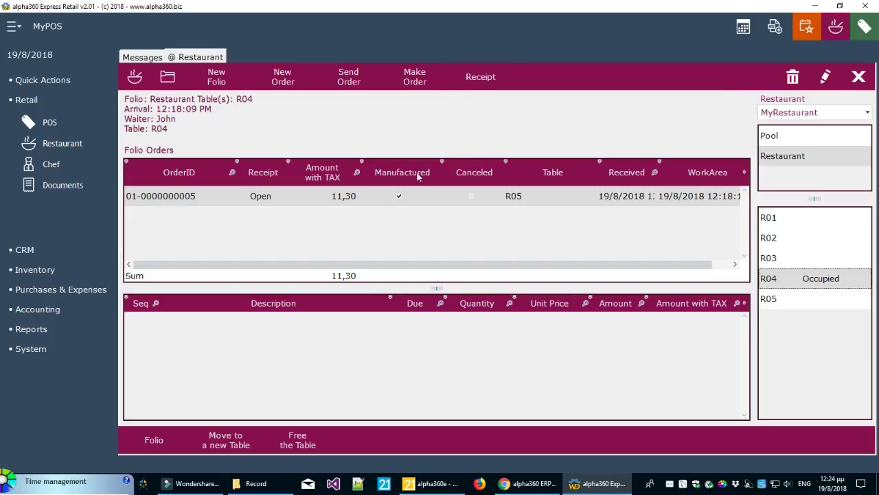
# Select R04's open 11,30 order and load it into the POS cart as a receipt
pyautogui.click(366, 197)
pyautogui.click(479, 83)
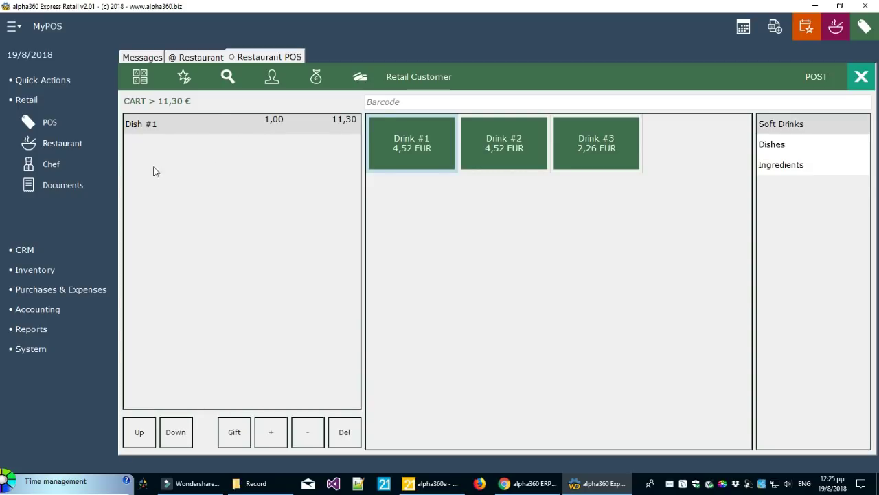
# Pay the 11,30 in Non Distributed instead of Cash and post the receipt
pyautogui.click(322, 90)
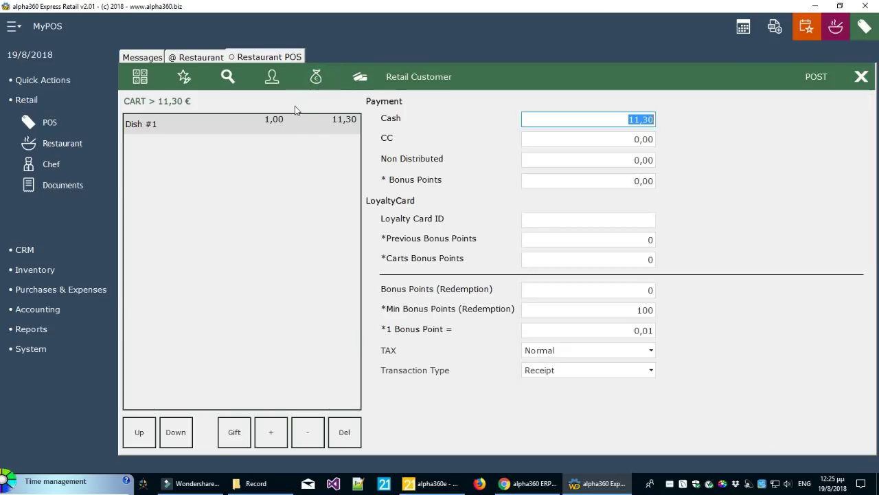
pyautogui.click(632, 161)
pyautogui.write('11,3')
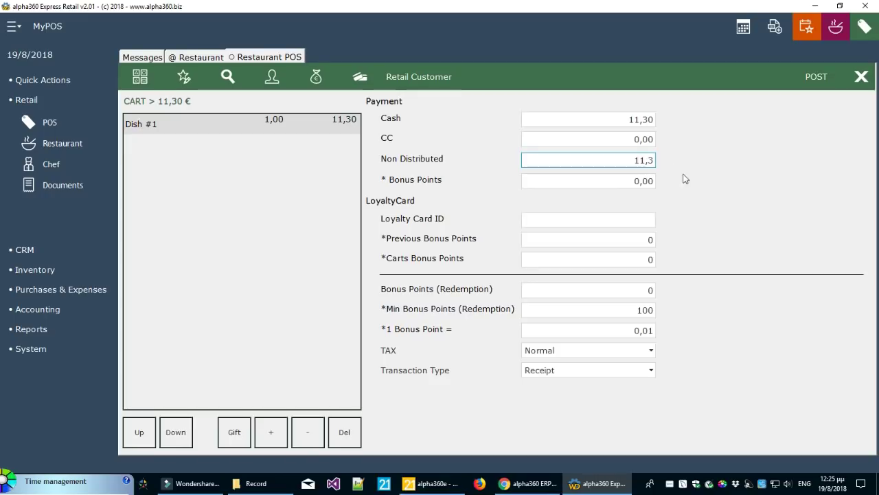
pyautogui.press('Tab')
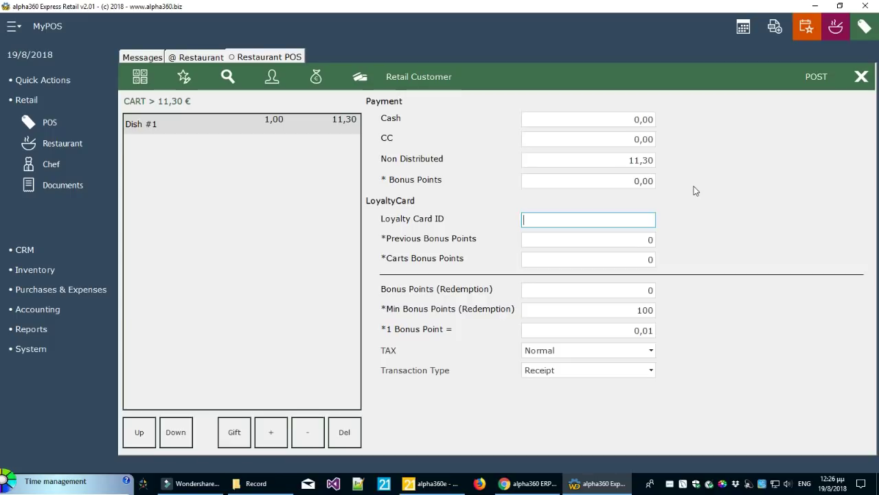
pyautogui.click(817, 81)
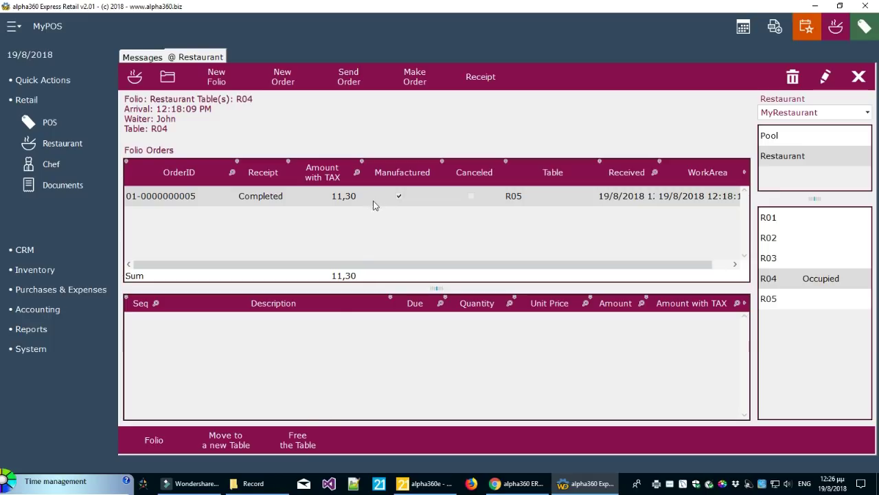
# Free table R04, confirm with Yes, and close the Restaurant screen
pyautogui.click(306, 445)
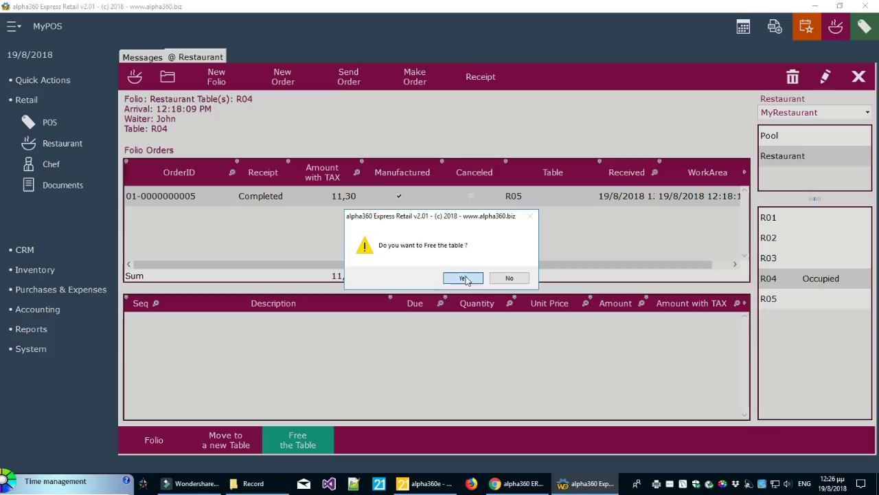
pyautogui.click(459, 278)
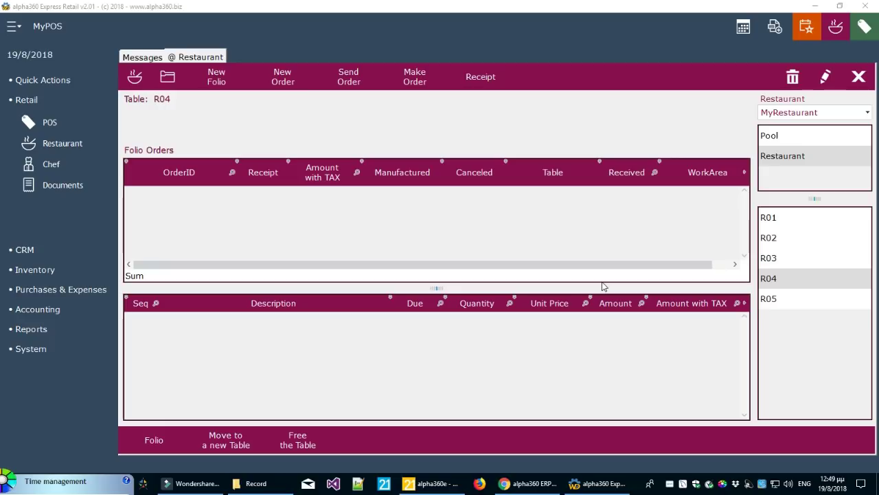
pyautogui.click(858, 76)
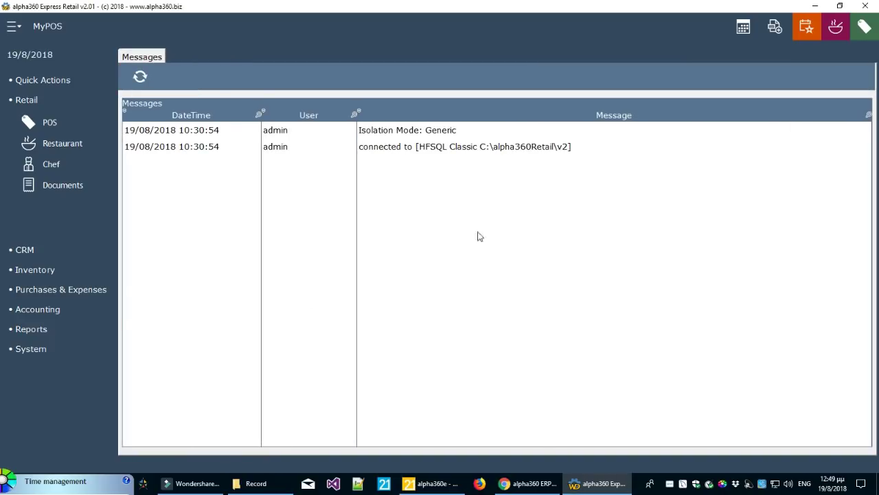
# Open the POS Documents list filtered to the single day 19/08/2018
pyautogui.click(60, 191)
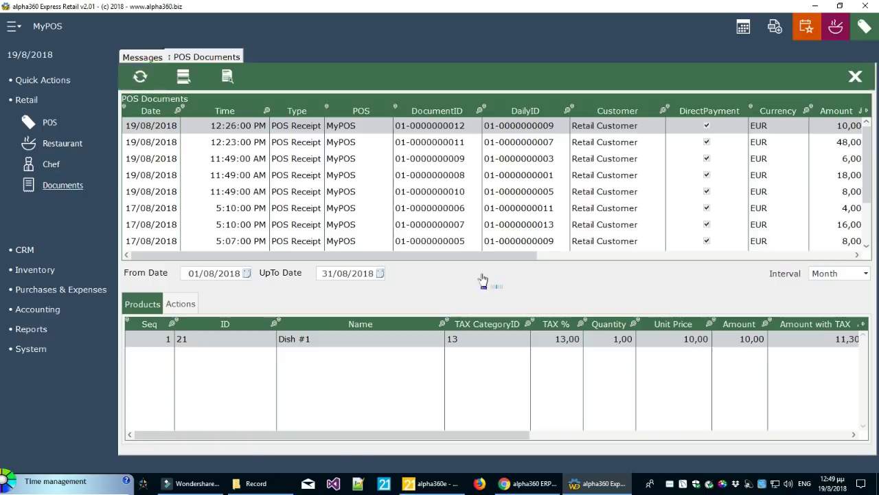
pyautogui.click(819, 277)
pyautogui.click(821, 289)
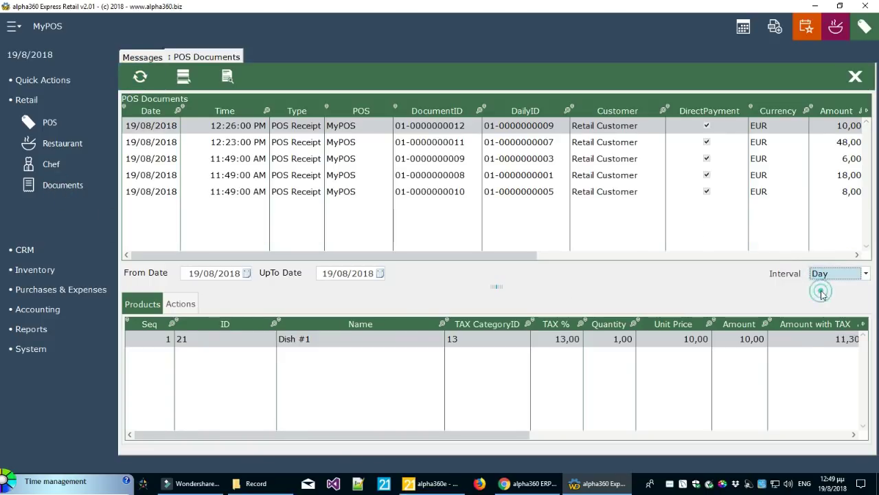
# Step down through the receipts to the fourth one, scrolling the products grid
pyautogui.click(434, 143)
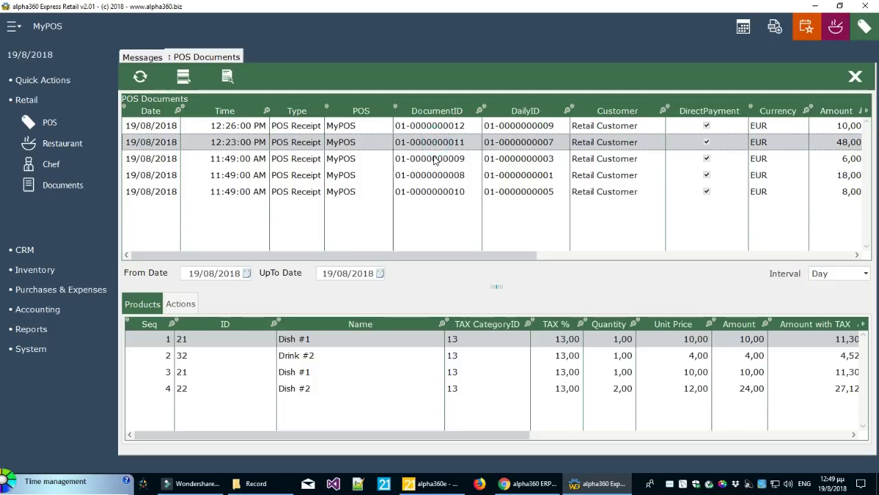
pyautogui.click(436, 159)
pyautogui.click(440, 173)
pyautogui.moveTo(417, 255); pyautogui.dragTo(687, 271)
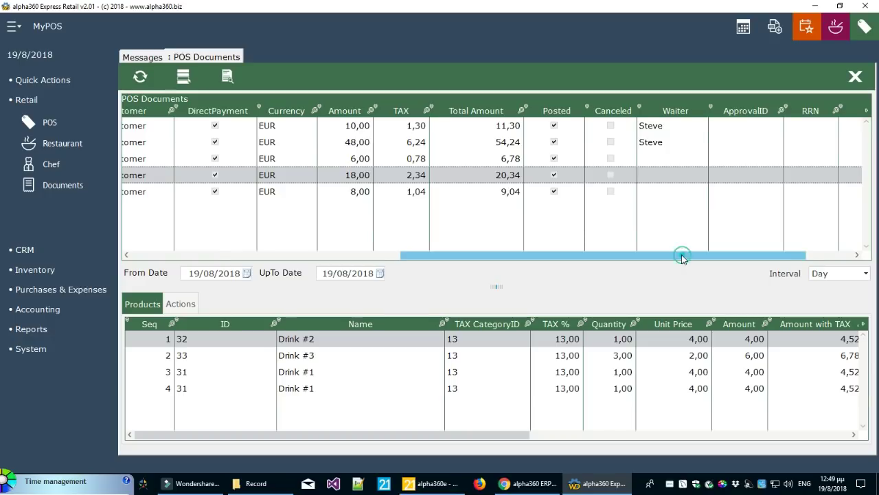
pyautogui.moveTo(681, 256); pyautogui.dragTo(507, 261)
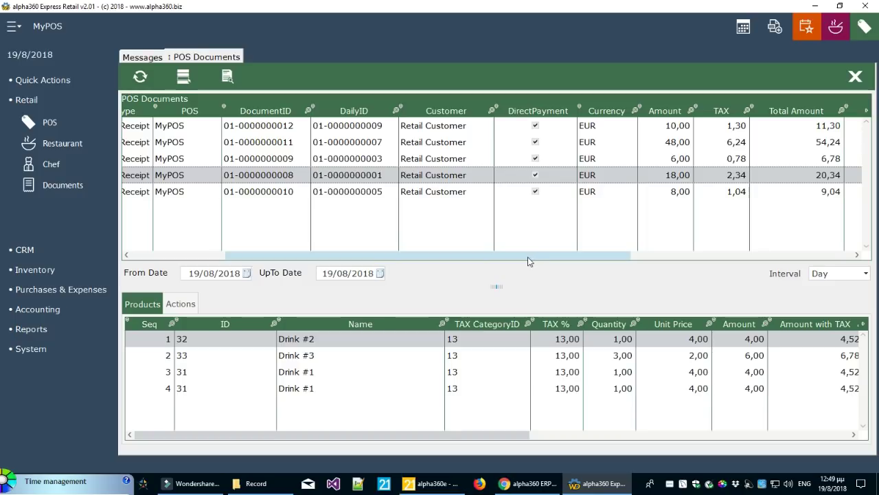
pyautogui.moveTo(389, 255); pyautogui.dragTo(593, 265)
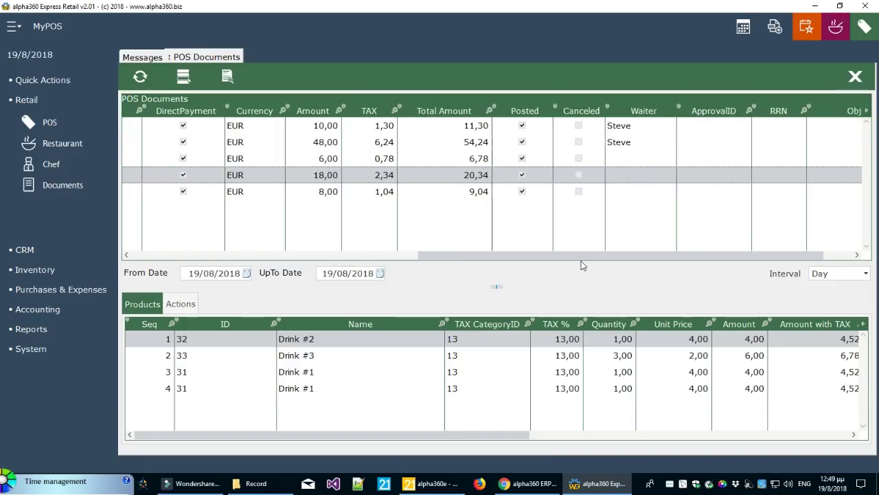
# Compare the first receipt's single item with the second receipt's four items
pyautogui.click(646, 130)
pyautogui.click(643, 142)
pyautogui.click(647, 124)
pyautogui.click(646, 139)
pyautogui.click(646, 127)
pyautogui.click(644, 141)
pyautogui.click(526, 258)
pyautogui.moveTo(527, 258); pyautogui.dragTo(172, 259)
pyautogui.click(168, 129)
pyautogui.click(170, 142)
pyautogui.click(465, 129)
pyautogui.click(464, 141)
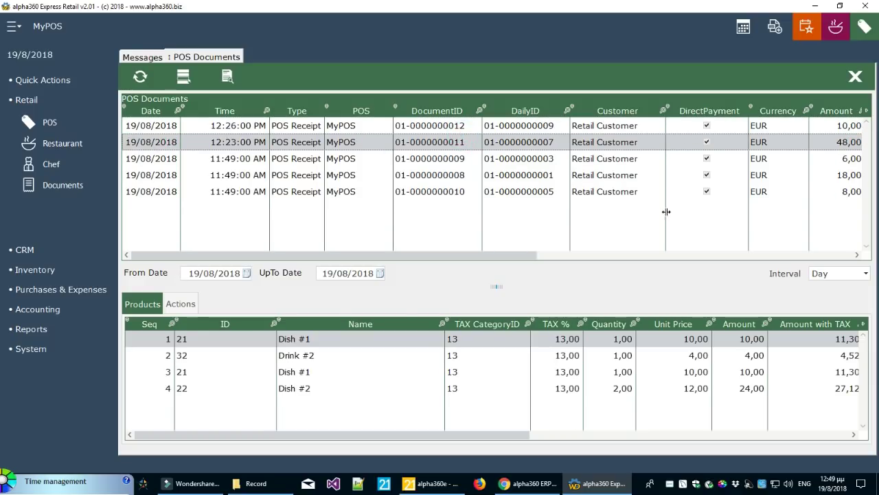
pyautogui.click(855, 77)
# Open the POS dashboard and view its Documents, TAX, Products and Waiters tabs
pyautogui.click(807, 28)
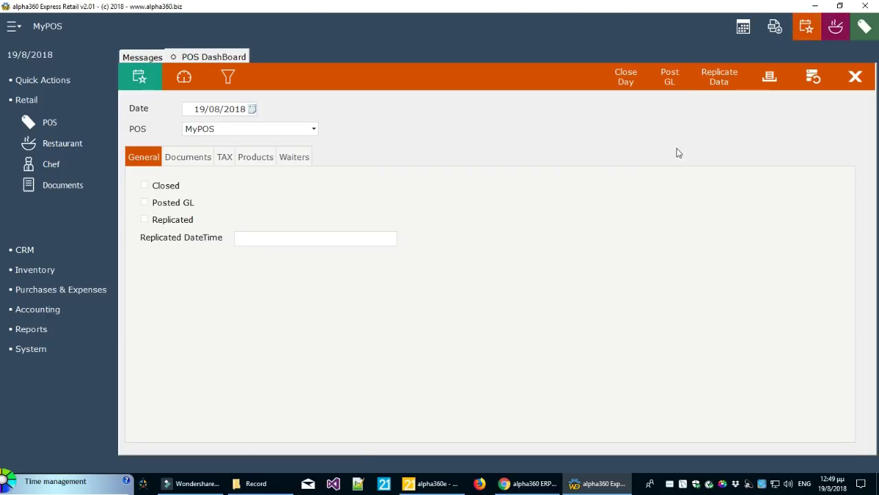
pyautogui.click(191, 161)
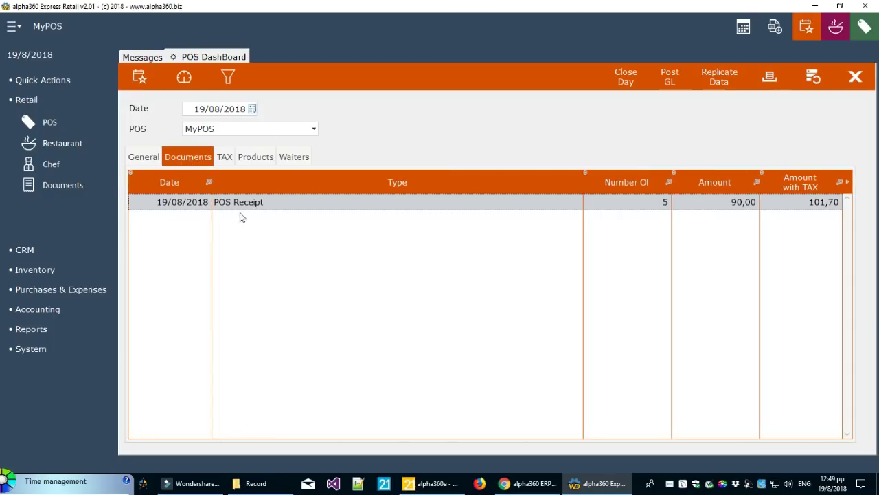
pyautogui.click(229, 159)
pyautogui.click(254, 158)
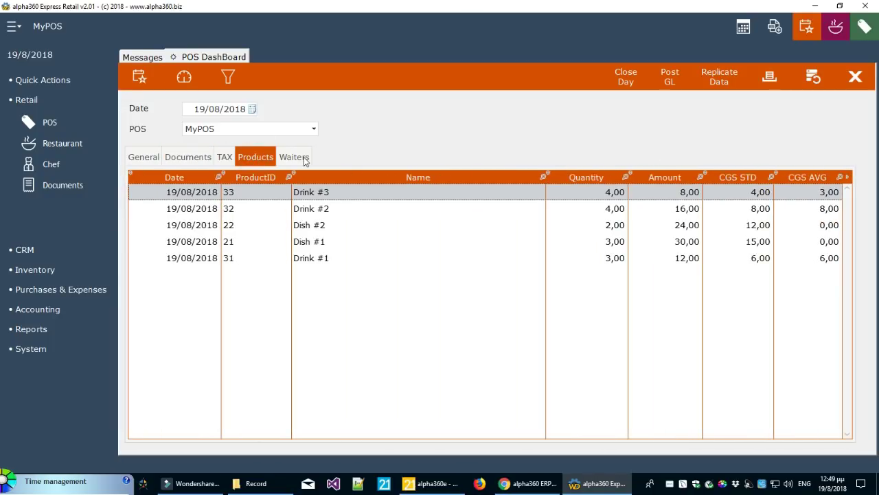
pyautogui.click(305, 158)
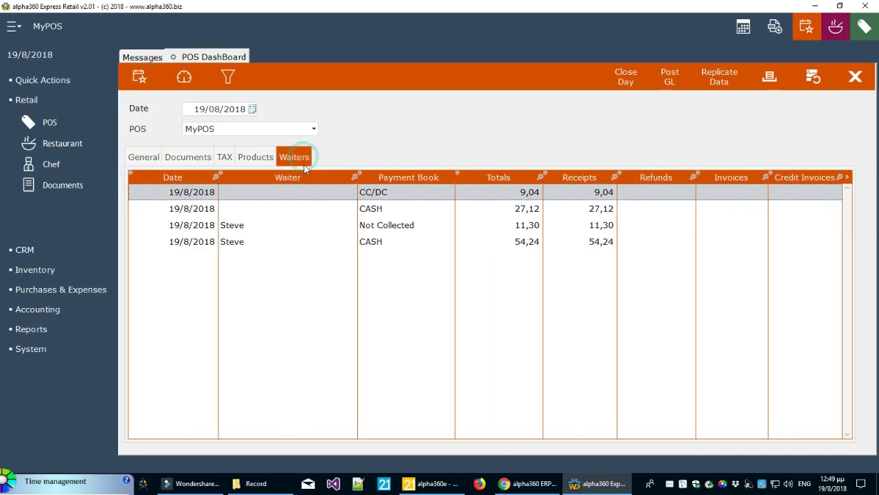
# Compare the waiter's Not Collected and CASH entries
pyautogui.click(257, 225)
pyautogui.click(257, 242)
pyautogui.click(259, 226)
pyautogui.click(296, 246)
pyautogui.click(298, 229)
pyautogui.click(294, 246)
# Contrast the Not Collected 11,30 entry with CASH 54,24, then return to General
pyautogui.click(529, 230)
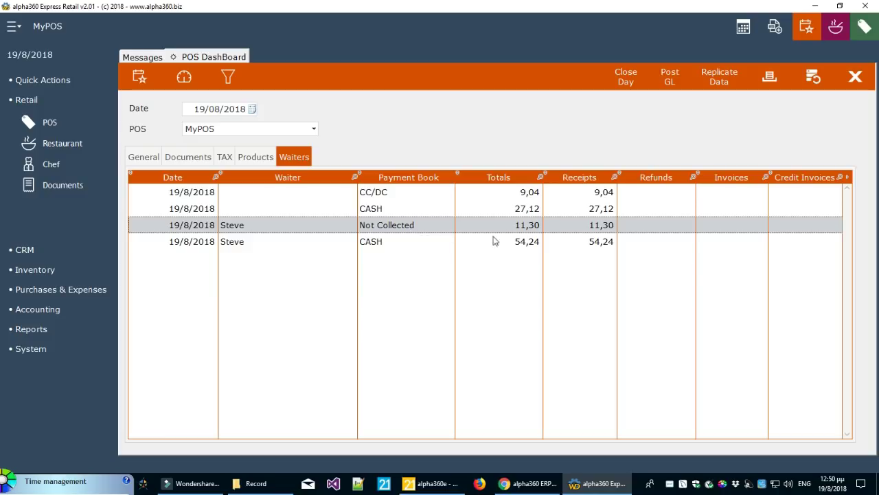
pyautogui.click(536, 241)
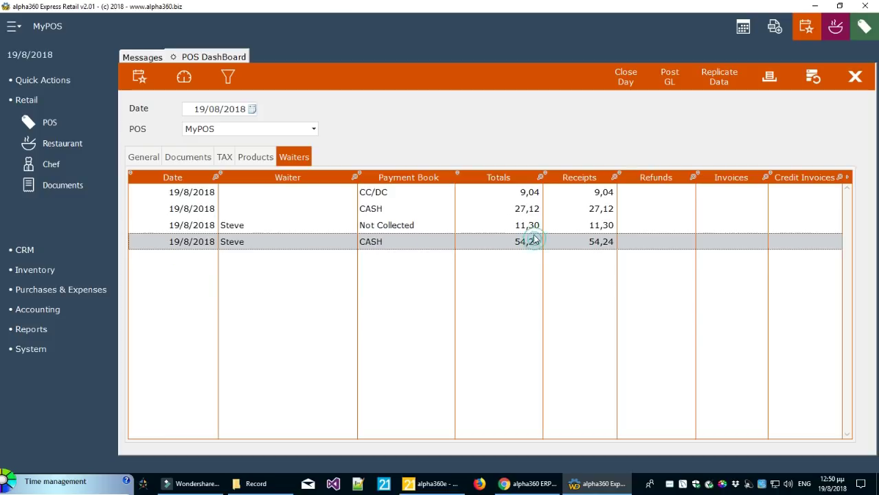
pyautogui.click(535, 226)
pyautogui.click(535, 242)
pyautogui.click(536, 229)
pyautogui.click(535, 241)
pyautogui.click(535, 225)
pyautogui.click(535, 241)
pyautogui.click(536, 226)
pyautogui.click(536, 241)
pyautogui.click(535, 226)
pyautogui.click(535, 241)
pyautogui.click(535, 227)
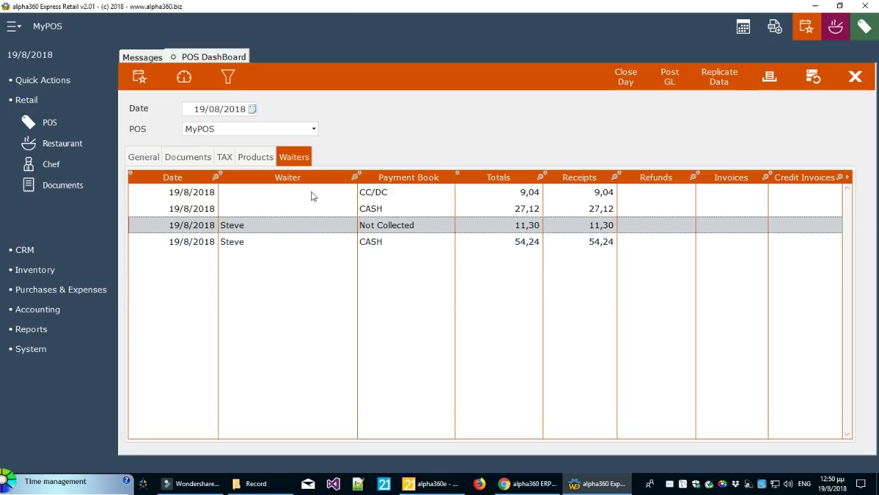
pyautogui.click(138, 159)
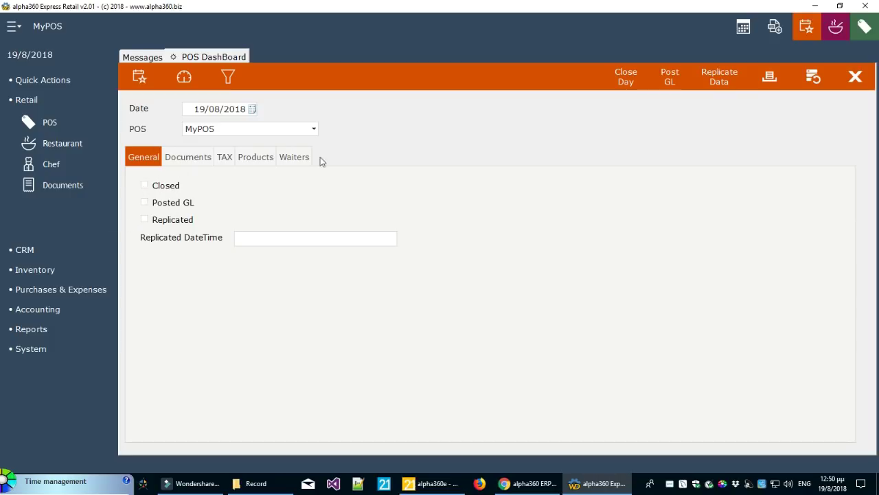
# Close the 19/08/2018 day for MyPOS and reselect MyPOS to show it Closed
pyautogui.click(625, 81)
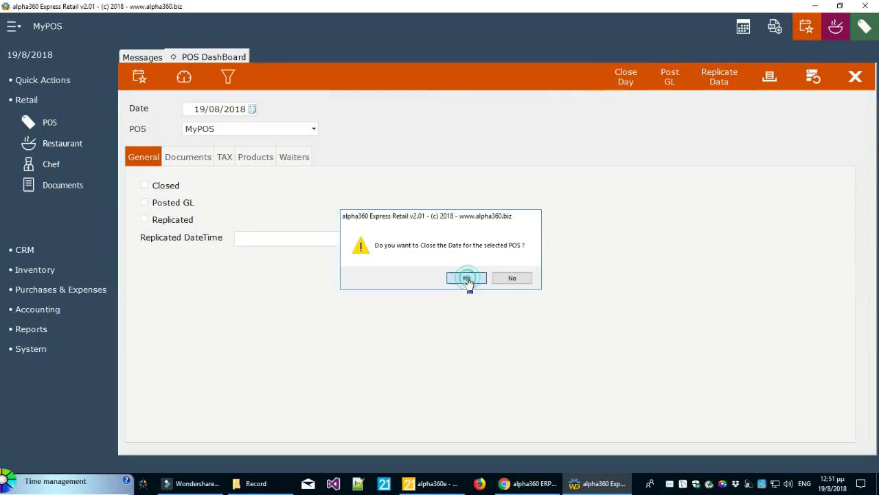
pyautogui.click(467, 279)
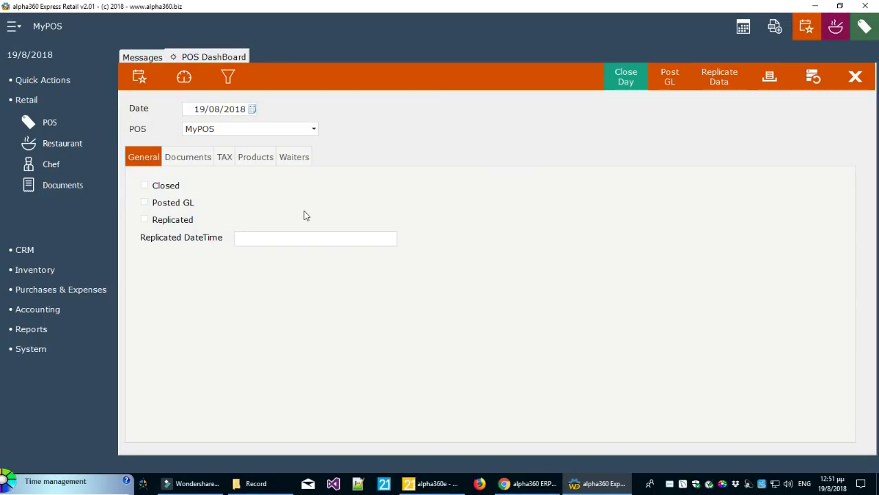
pyautogui.click(266, 130)
pyautogui.click(259, 145)
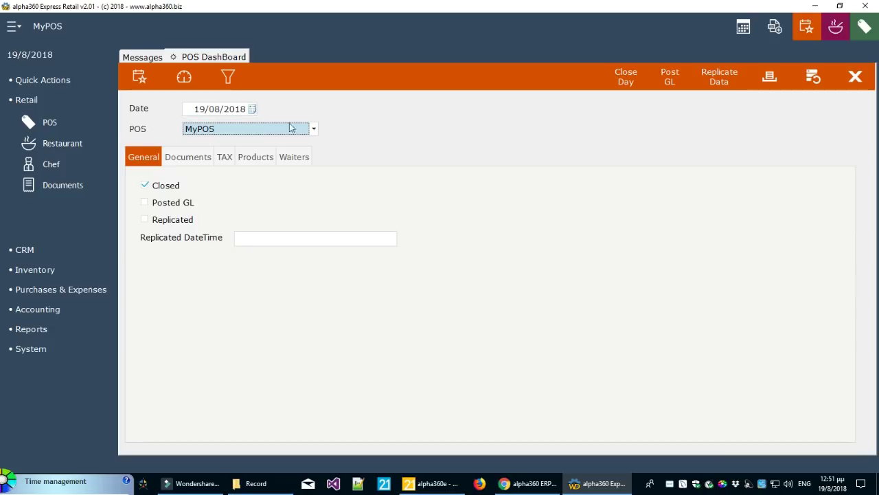
# Post MyPOS's 19/08/2018 day to the general ledger and refresh to show Posted GL
pyautogui.click(673, 82)
pyautogui.click(472, 277)
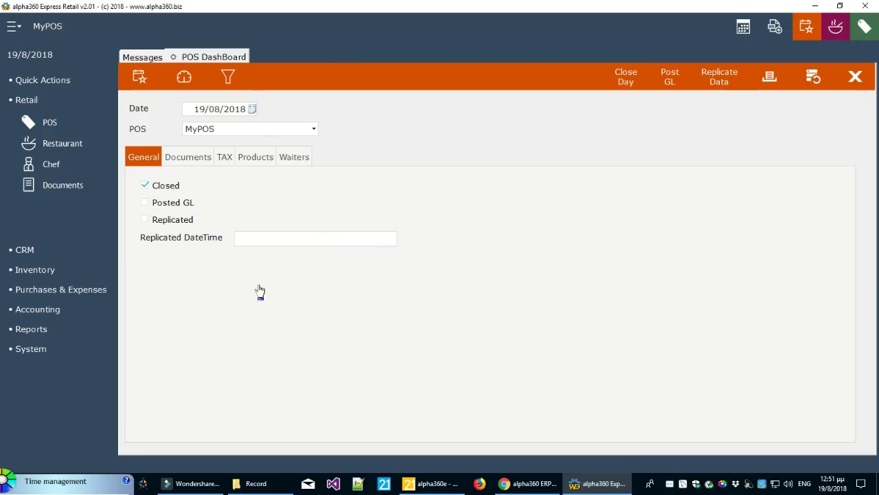
pyautogui.click(251, 128)
pyautogui.click(249, 146)
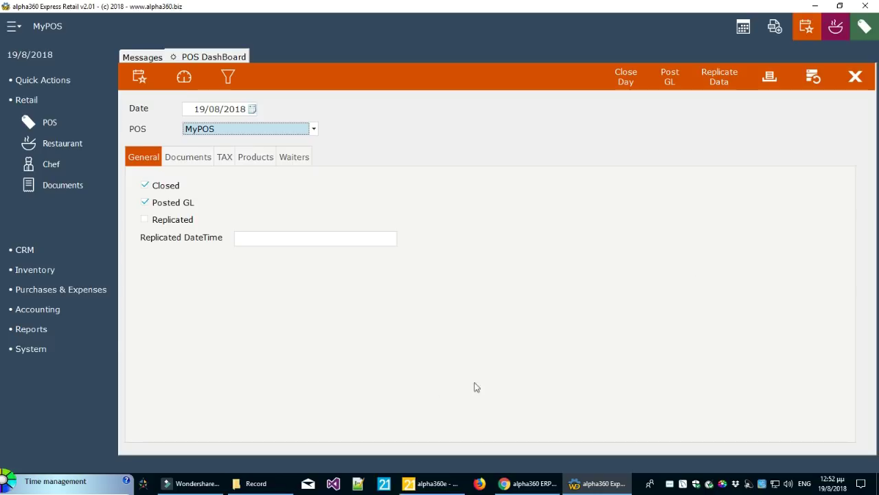
pyautogui.click(44, 313)
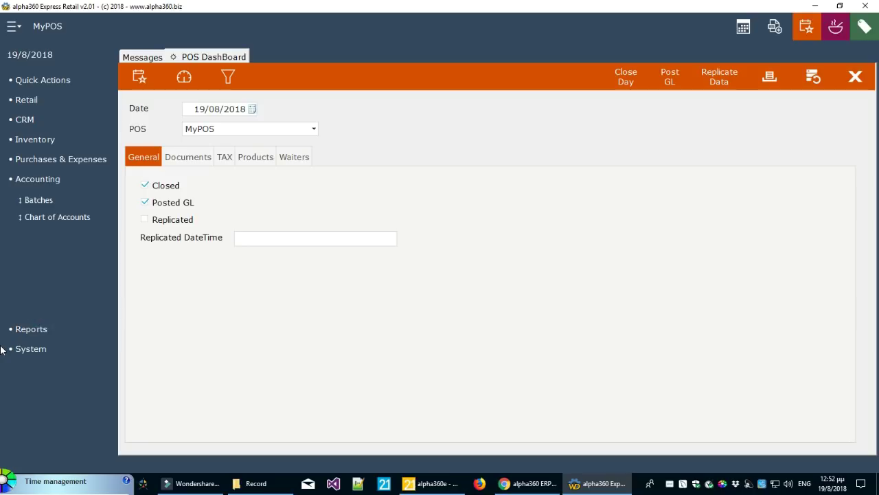
# Open Accounting Batches, select the 19/8/2018 batch, widen Date and narrow Functional Area
pyautogui.click(47, 200)
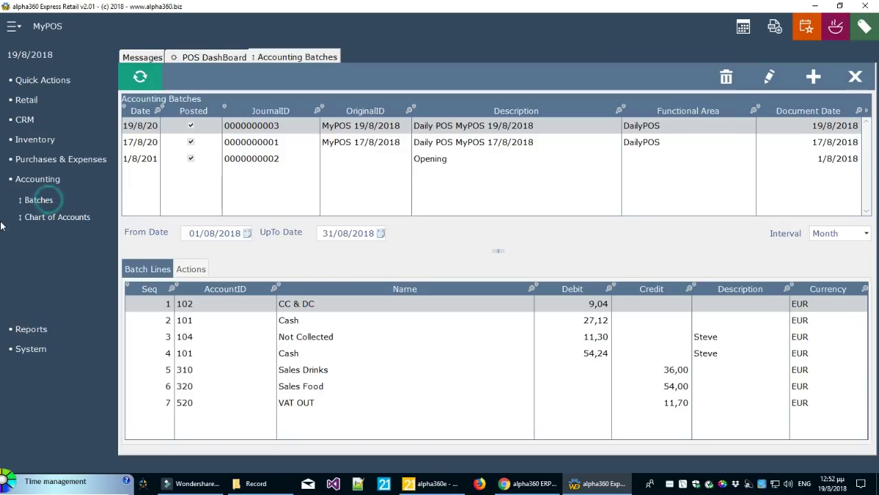
pyautogui.click(509, 142)
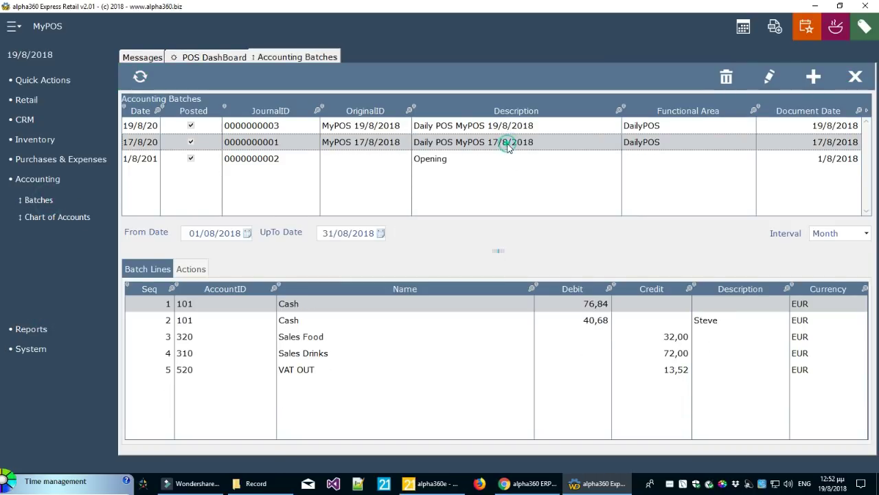
pyautogui.click(509, 128)
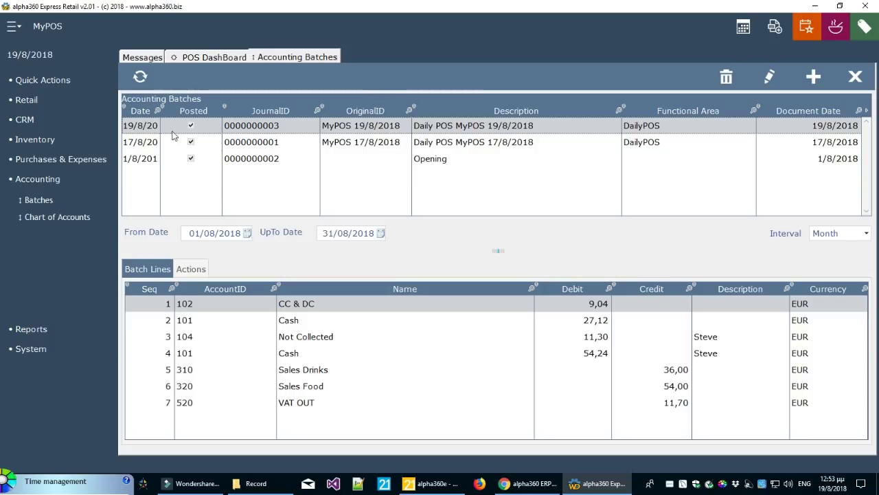
pyautogui.moveTo(161, 129); pyautogui.dragTo(203, 129)
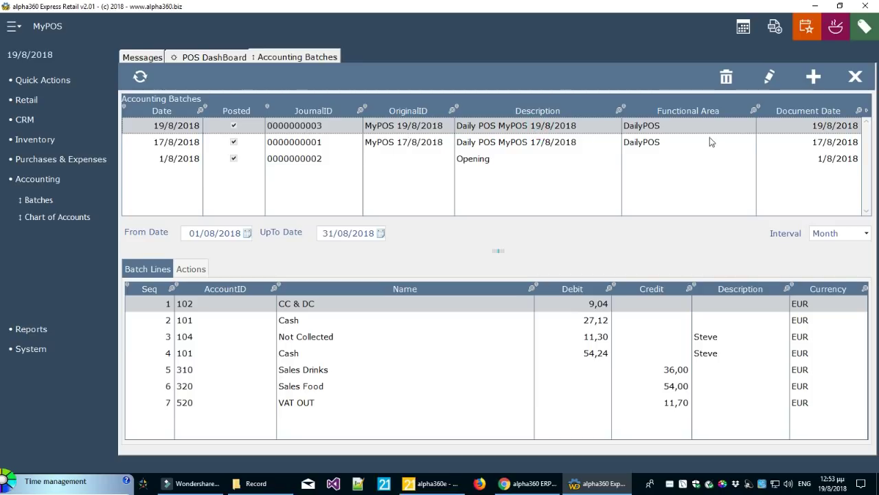
pyautogui.moveTo(755, 129); pyautogui.dragTo(741, 129)
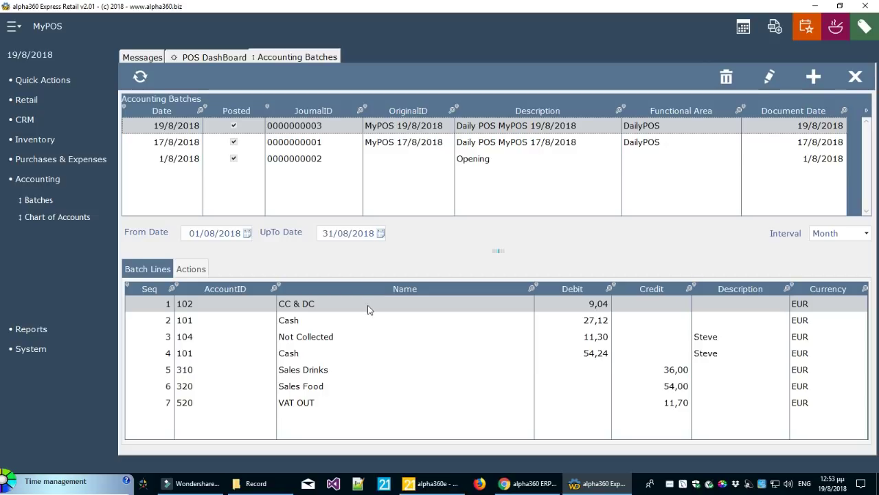
# Review the batch lines: Cash 27,12, CC & DC, Not Collected, Cash 54,24, Sales, VAT OUT
pyautogui.click(580, 321)
pyautogui.click(589, 303)
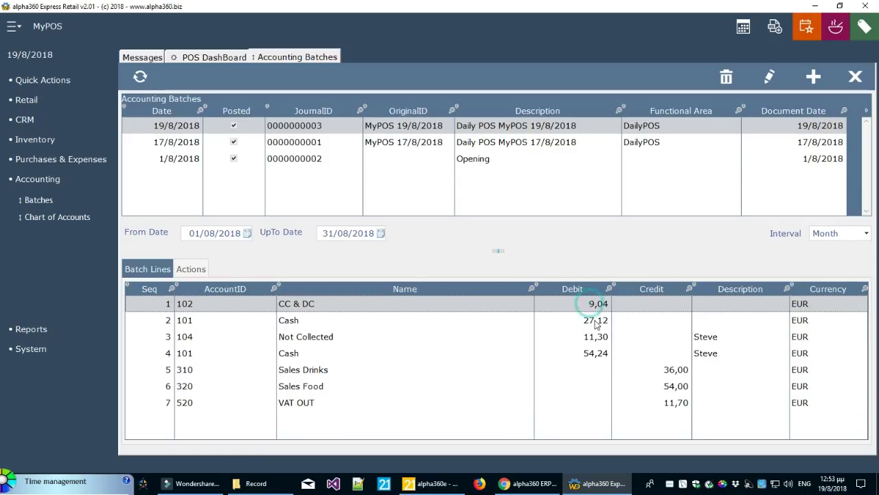
pyautogui.click(595, 335)
pyautogui.click(598, 351)
pyautogui.click(596, 338)
pyautogui.click(597, 321)
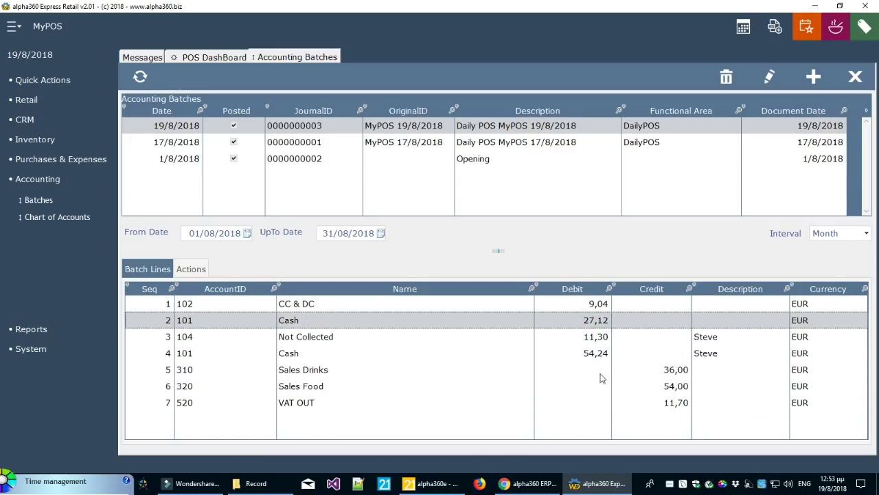
pyautogui.click(678, 373)
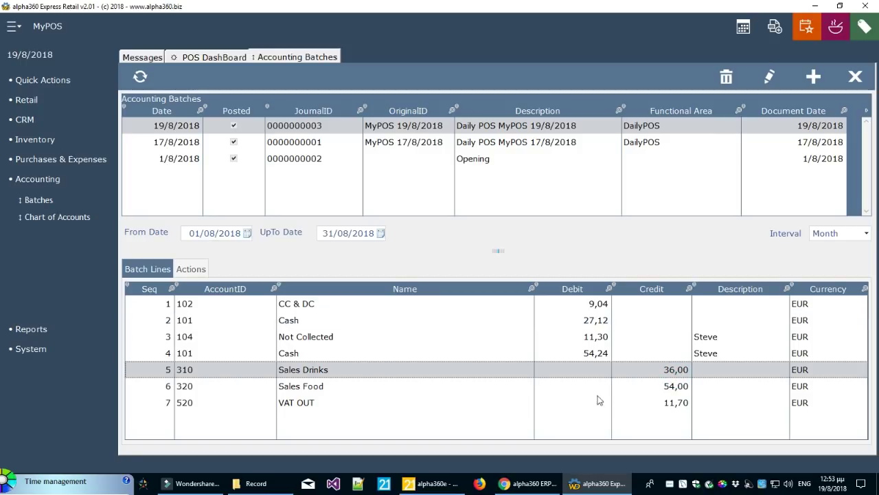
pyautogui.click(681, 389)
pyautogui.click(676, 371)
pyautogui.click(677, 406)
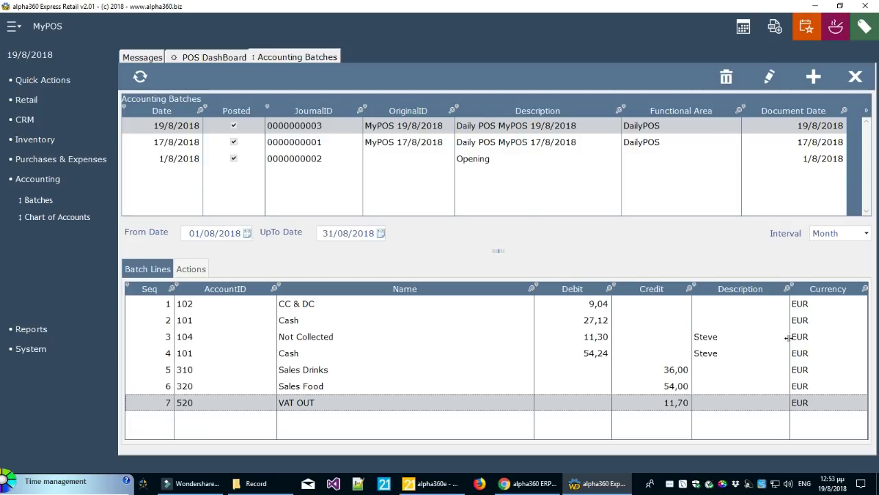
pyautogui.click(512, 144)
# Check the 17/8/2018 batch's lines, then open the Inventory Transactions report from Reports
pyautogui.click(519, 127)
pyautogui.click(516, 142)
pyautogui.click(28, 333)
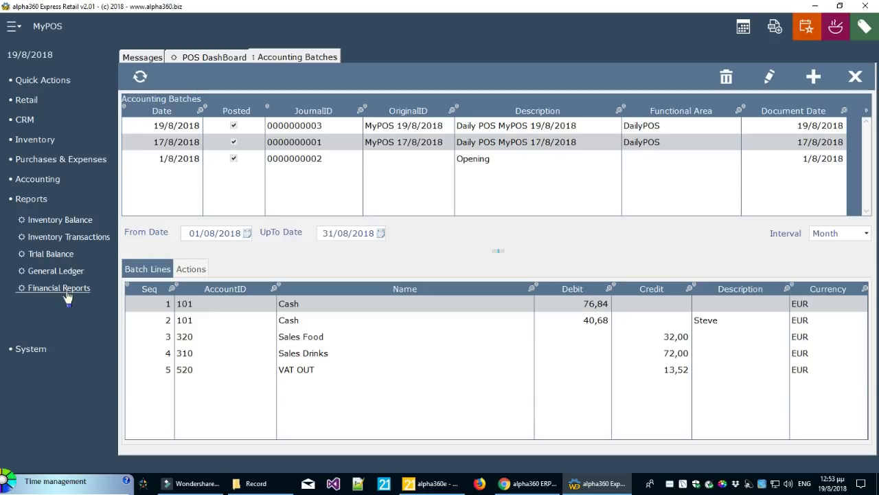
pyautogui.moveTo(497, 251); pyautogui.dragTo(498, 272)
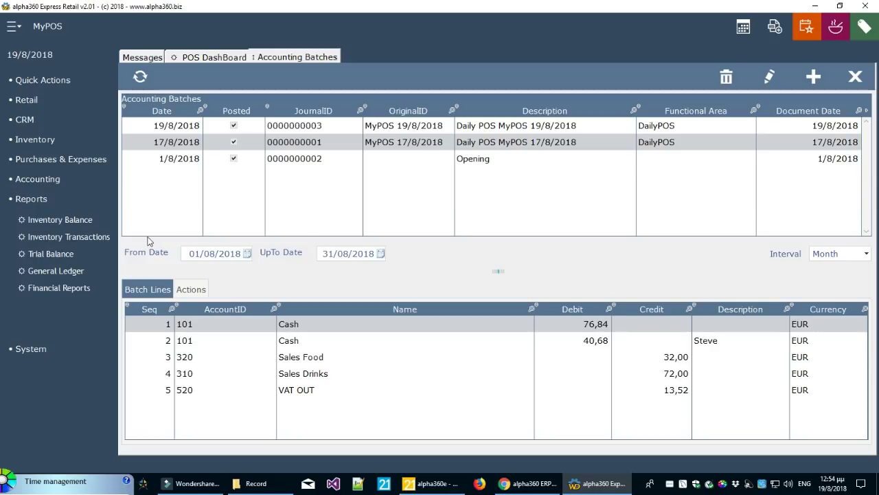
pyautogui.click(68, 237)
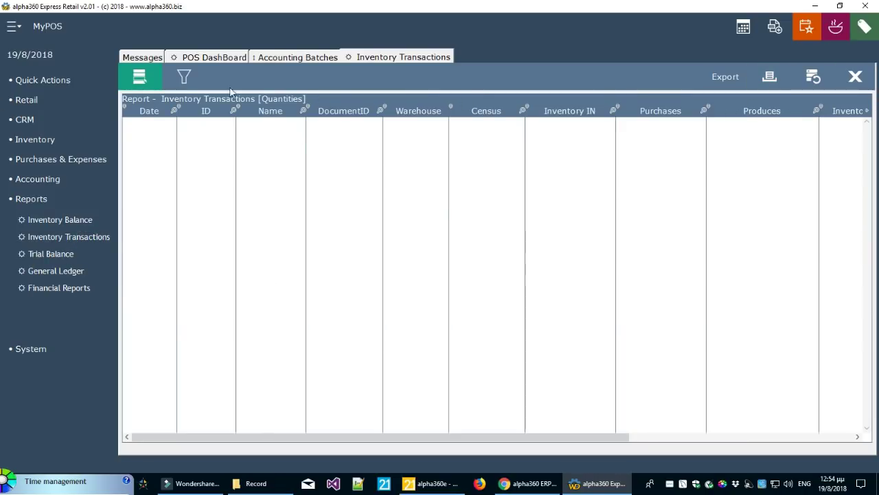
# Set the report interval to a single day and calculate it
pyautogui.click(186, 80)
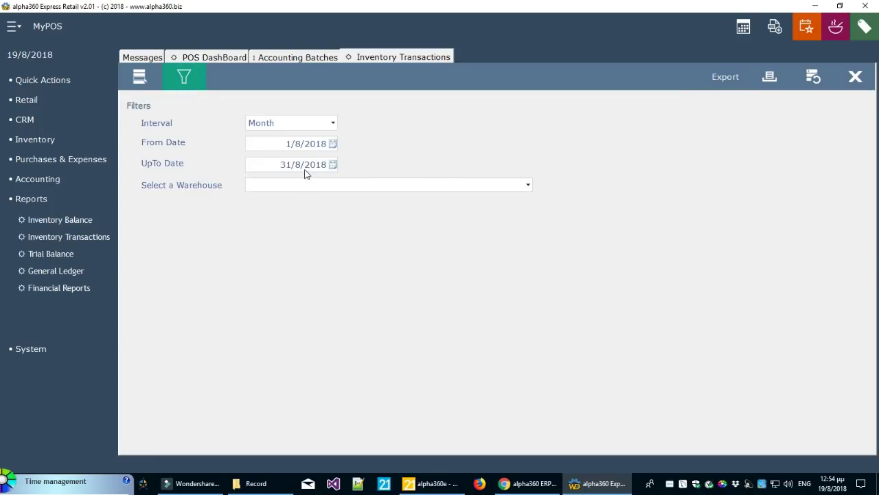
pyautogui.click(332, 144)
pyautogui.click(331, 123)
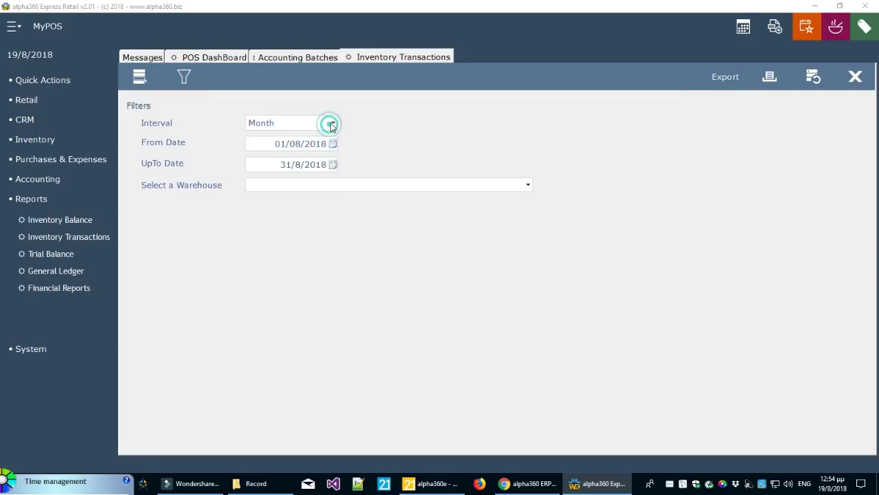
pyautogui.click(315, 145)
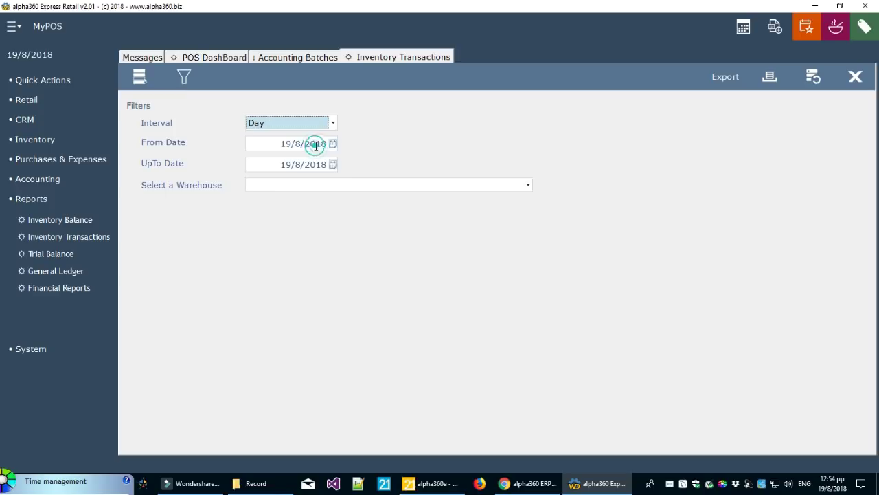
pyautogui.click(824, 81)
# Review the Drink #2, Dish #1 and Ingredient #1 rows' sales and consumes quantities
pyautogui.click(626, 241)
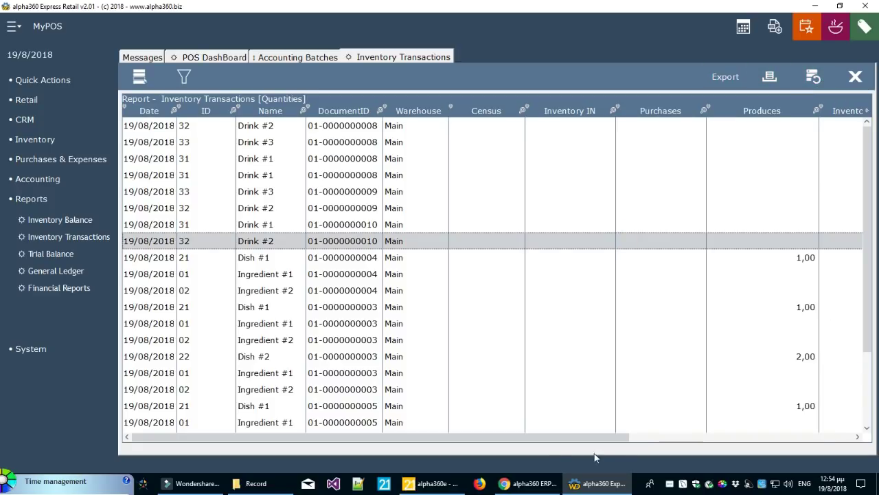
pyautogui.moveTo(569, 440); pyautogui.dragTo(534, 449)
pyautogui.click(630, 259)
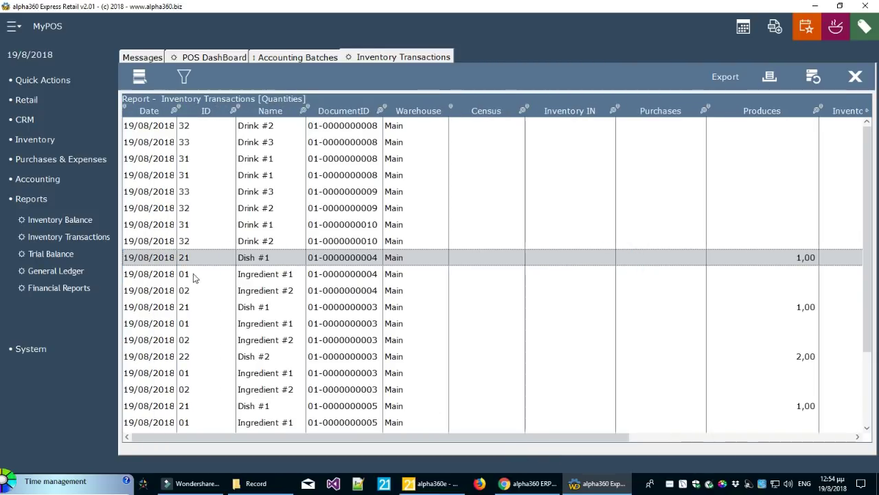
pyautogui.moveTo(177, 269); pyautogui.dragTo(210, 266)
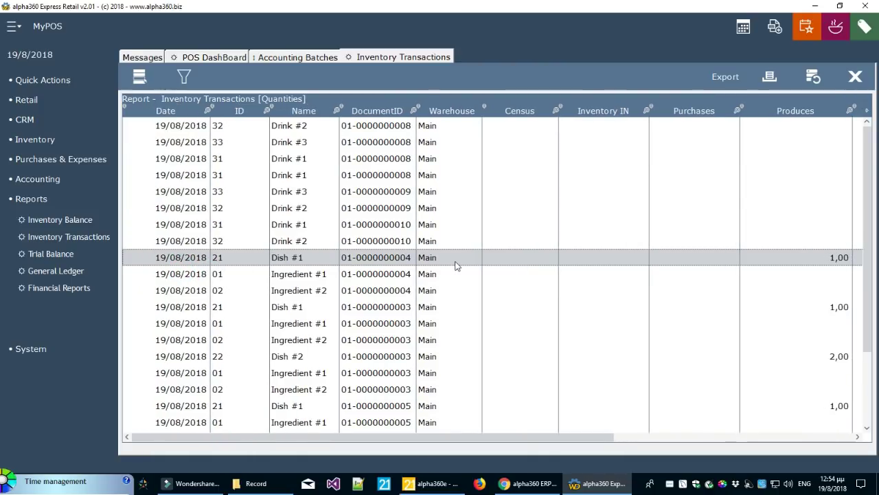
pyautogui.moveTo(581, 439); pyautogui.dragTo(692, 451)
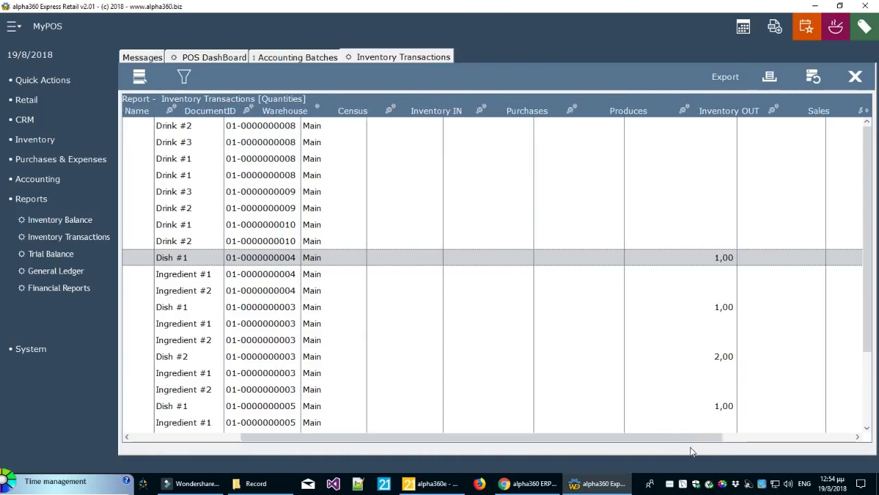
pyautogui.click(665, 274)
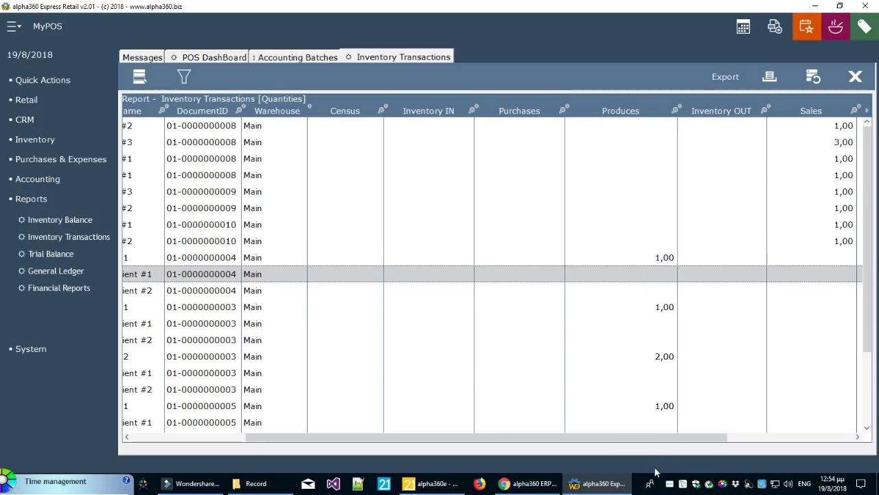
pyautogui.moveTo(653, 443); pyautogui.dragTo(685, 445)
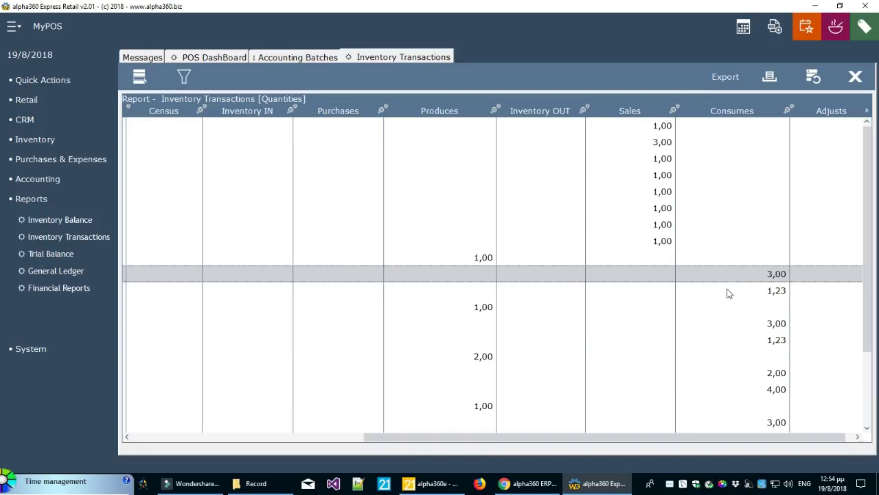
# Close the Restaurant, Inventory Transactions, Accounting Batches and POS DashBoard screens
pyautogui.click(842, 36)
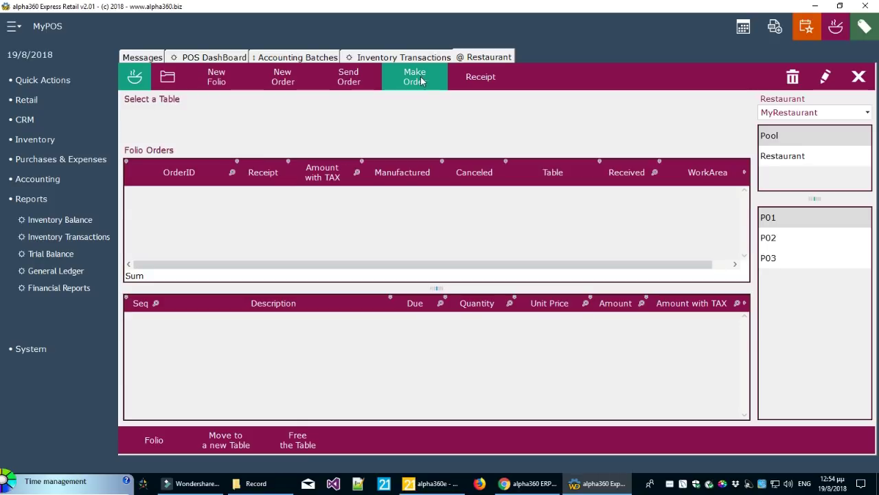
pyautogui.click(858, 79)
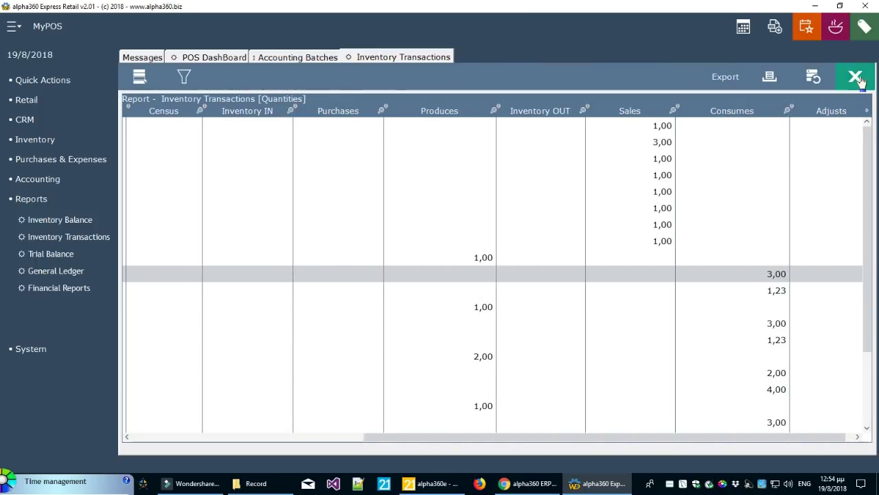
pyautogui.click(857, 78)
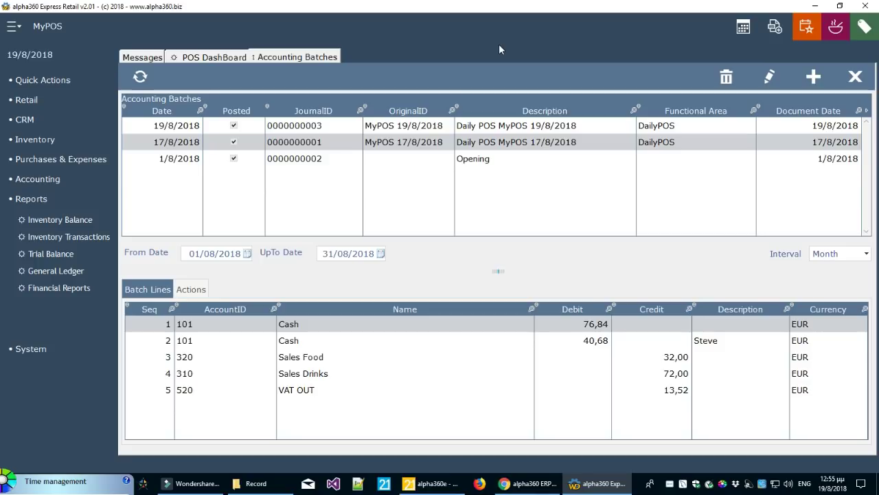
pyautogui.click(853, 83)
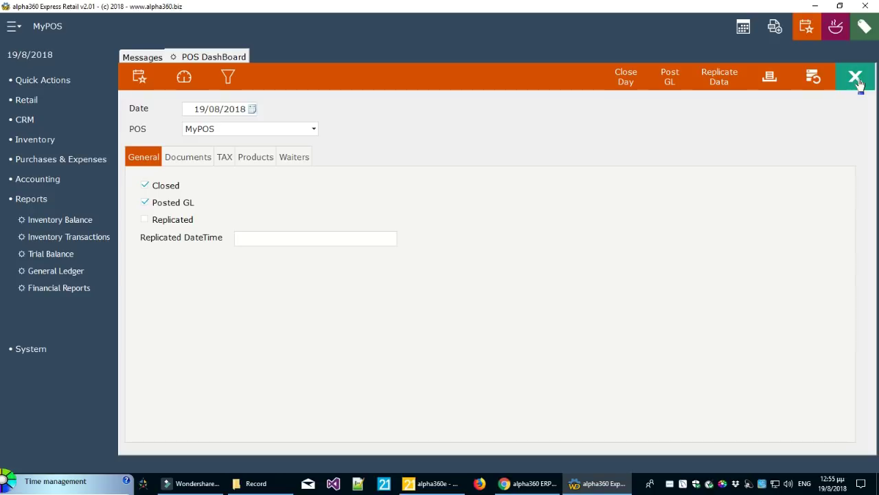
pyautogui.click(858, 81)
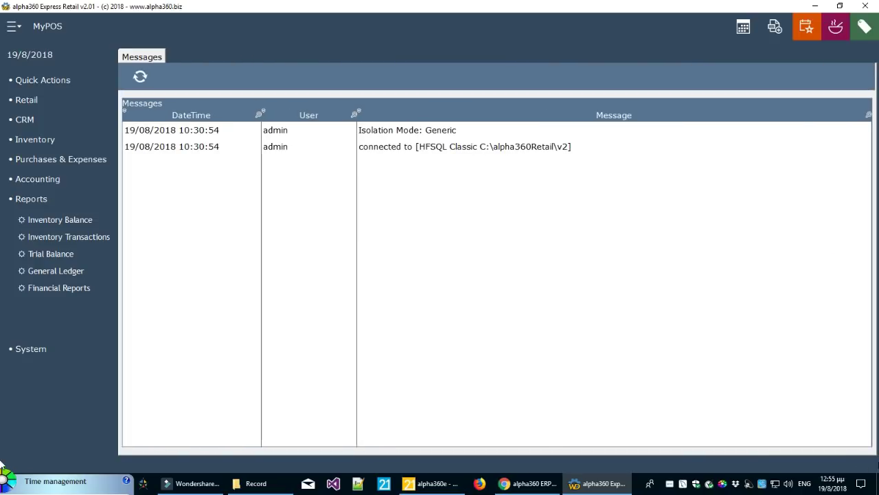
# Show Purchase Orders for the single day 19/08/2018 with a taller grid, then begin a new order
pyautogui.click(91, 158)
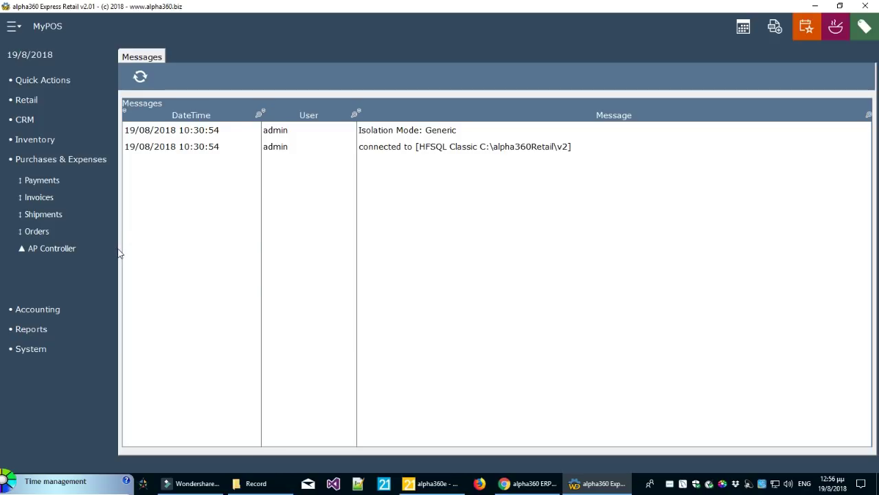
pyautogui.click(48, 217)
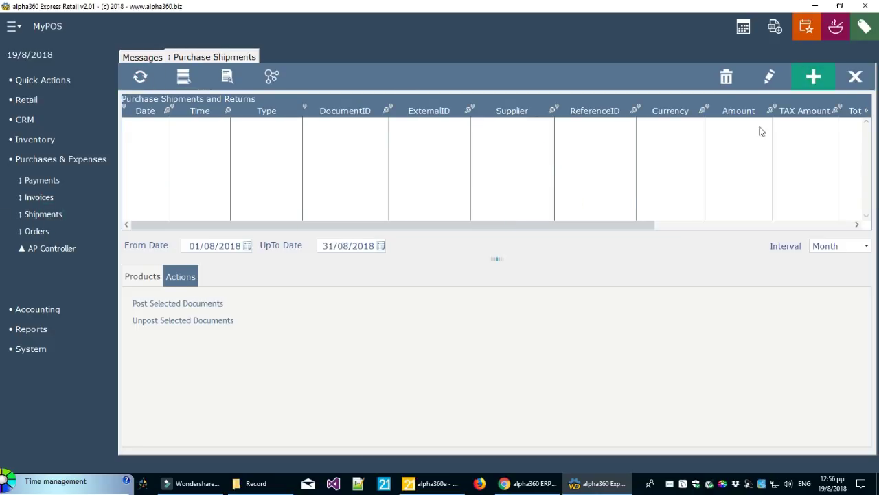
pyautogui.click(856, 78)
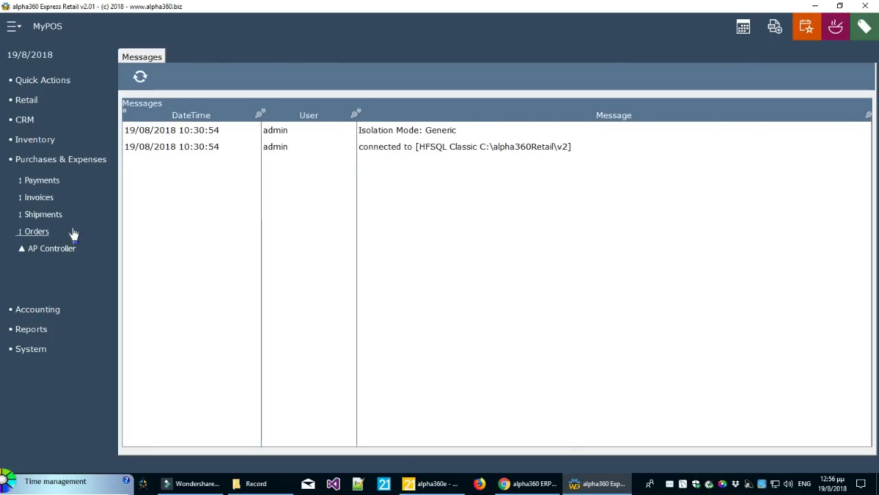
pyautogui.click(38, 232)
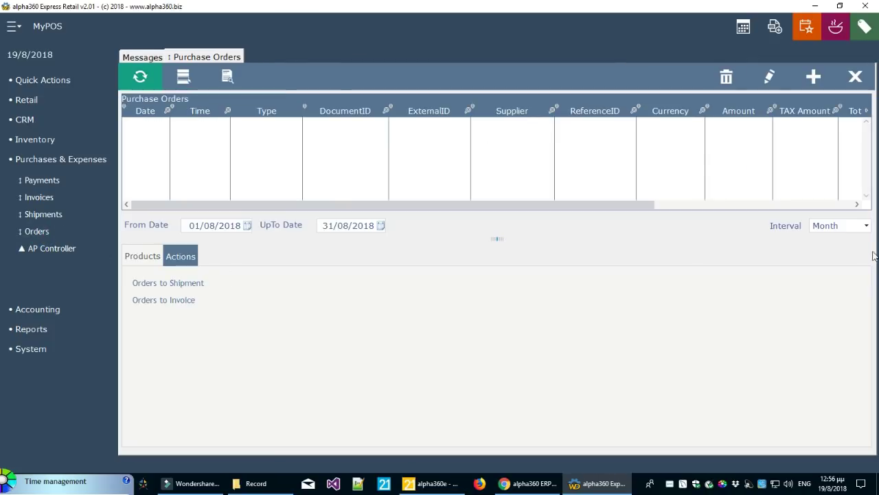
pyautogui.click(859, 227)
pyautogui.click(838, 243)
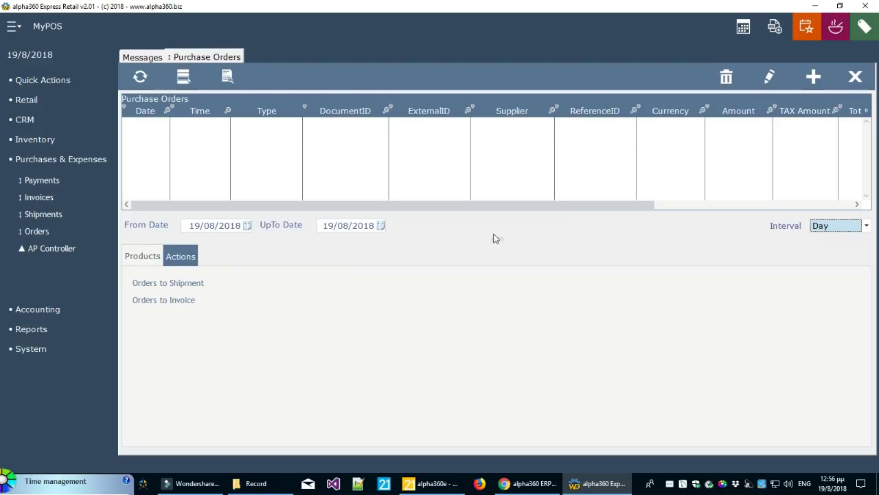
pyautogui.moveTo(494, 238); pyautogui.dragTo(497, 310)
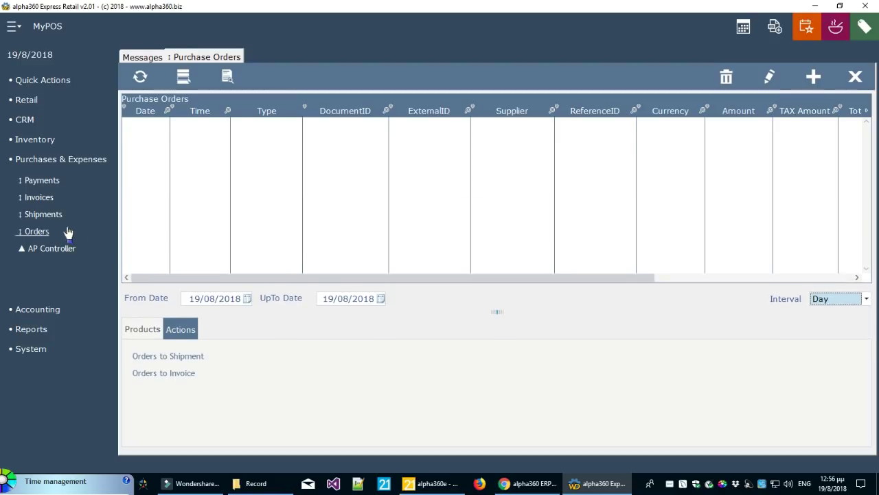
pyautogui.click(814, 76)
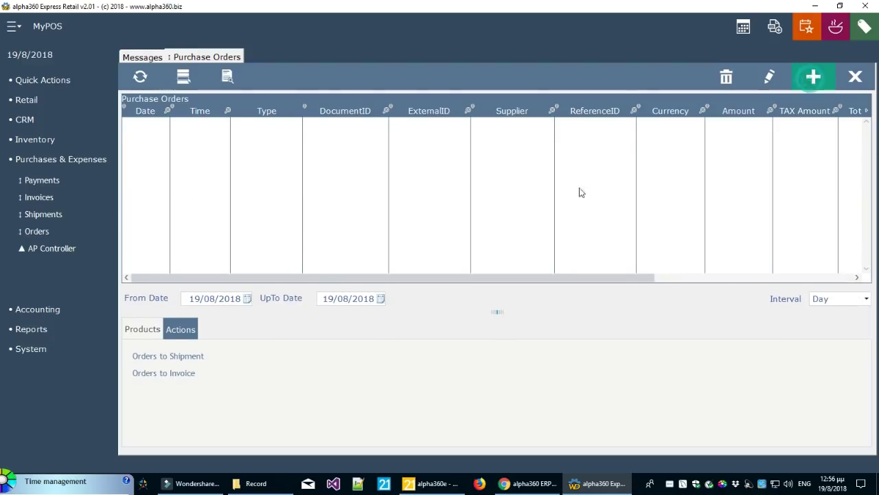
# Give the new document ExternalID 1w234 and make it a Purchase Order
pyautogui.click(506, 106)
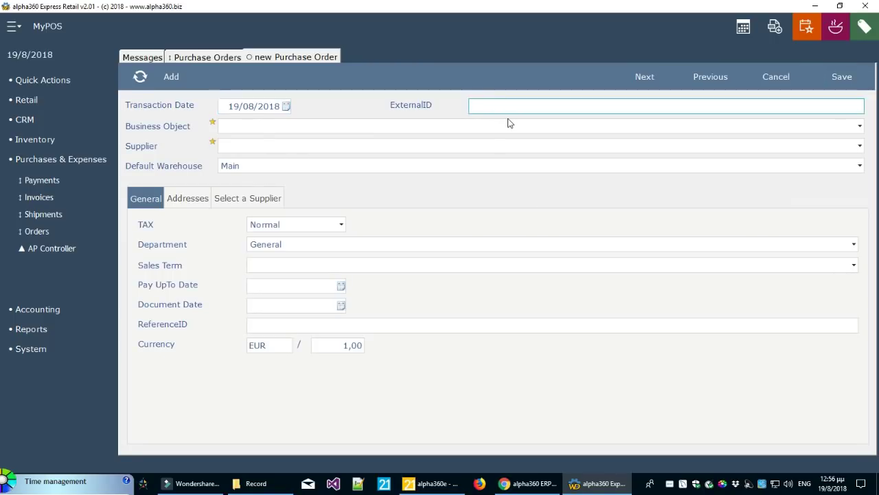
pyautogui.write('1w234')
pyautogui.click(497, 126)
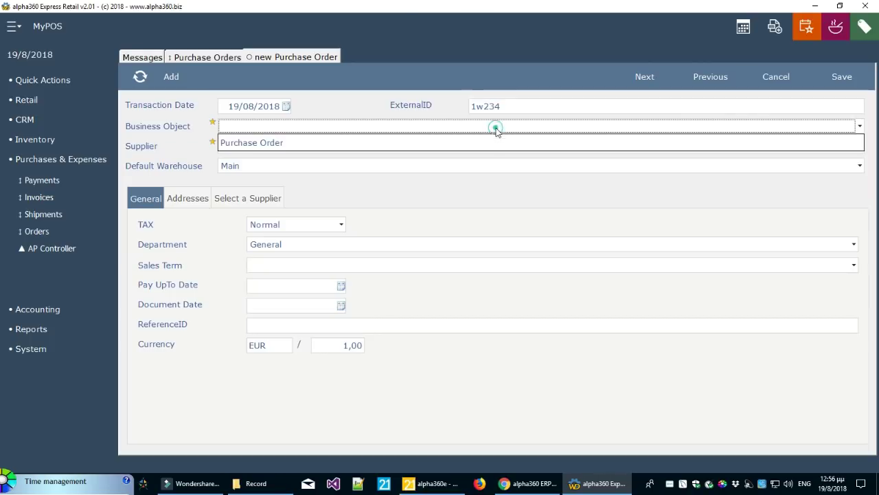
pyautogui.click(451, 143)
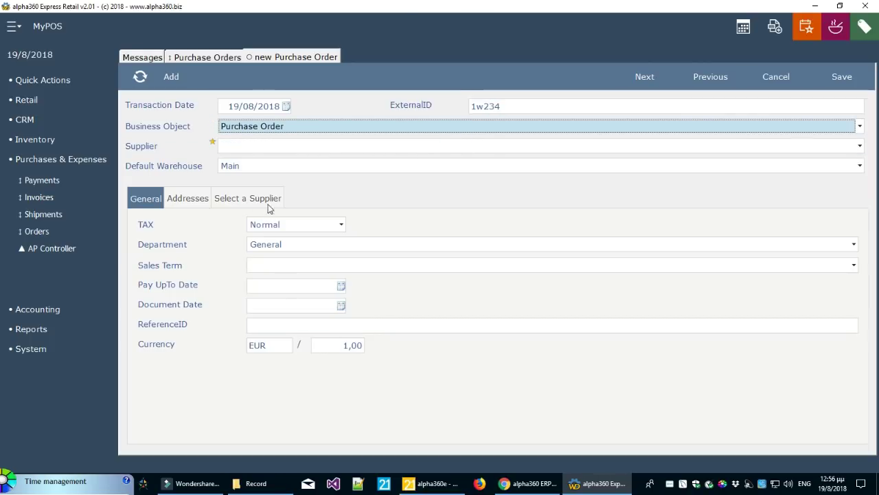
# Choose supplier My Supplier #1, keep Main warehouse and Normal tax, and continue to product lines
pyautogui.click(262, 200)
pyautogui.doubleClick(171, 236)
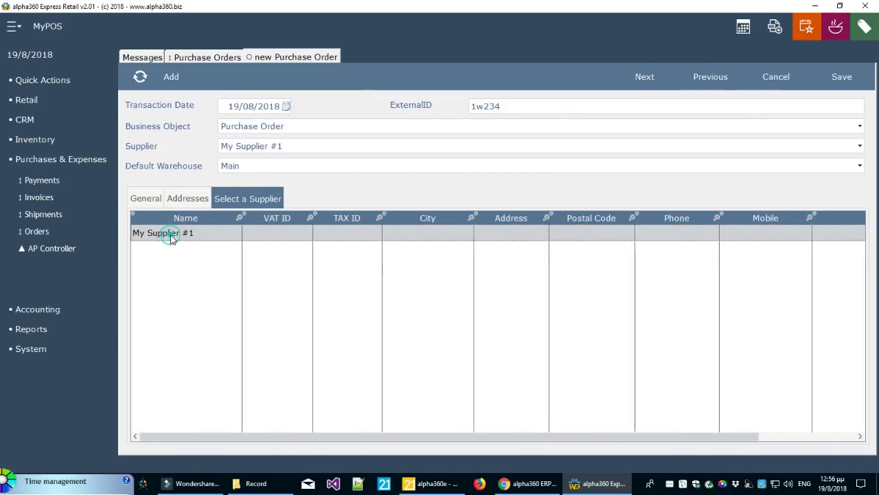
pyautogui.click(146, 198)
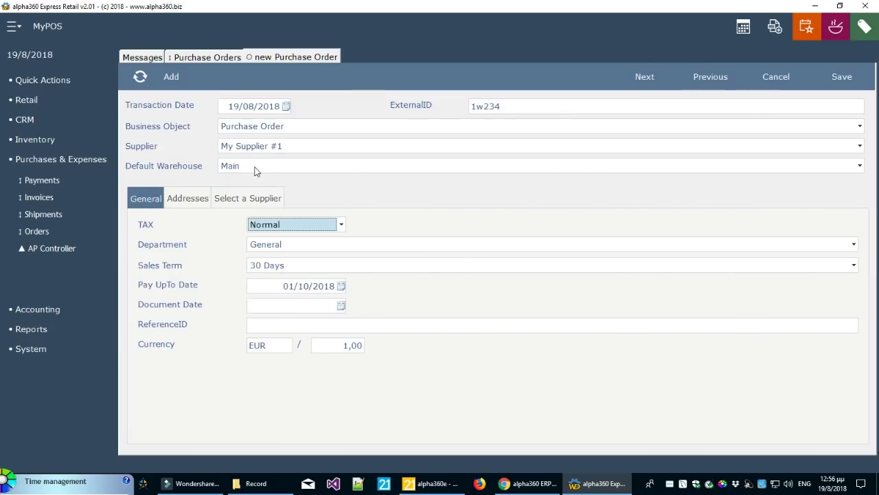
pyautogui.click(254, 170)
pyautogui.click(255, 170)
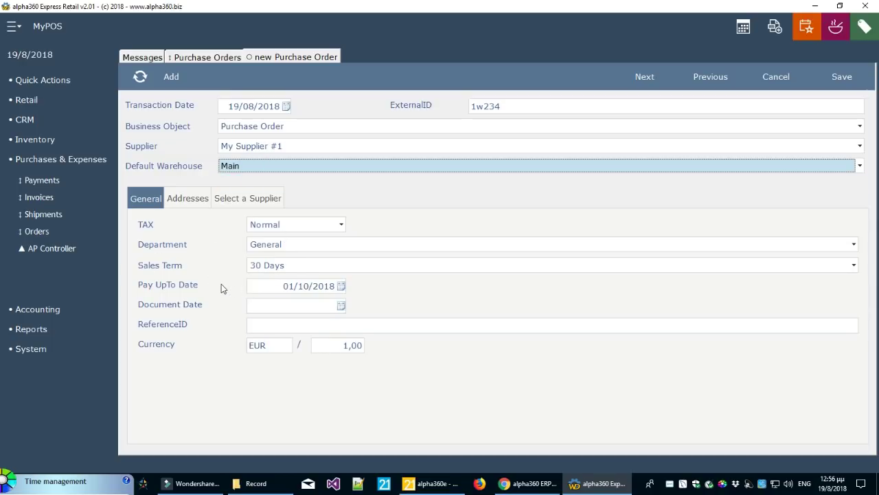
pyautogui.click(277, 227)
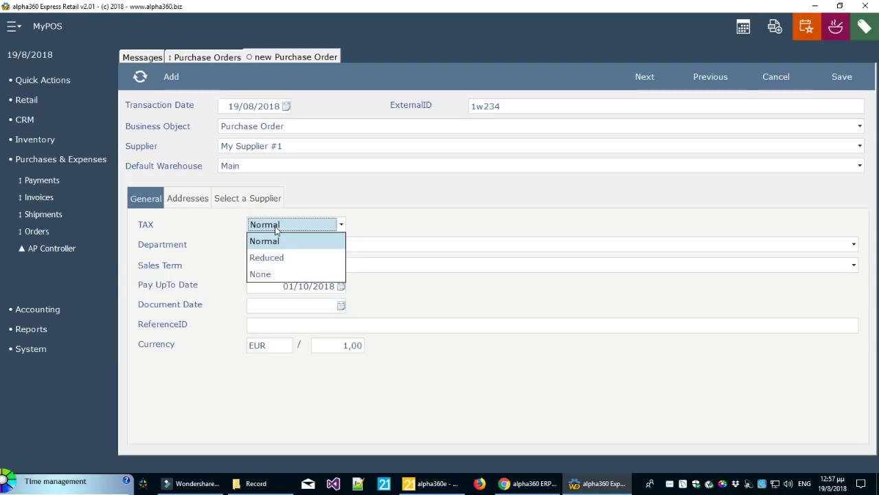
pyautogui.click(393, 223)
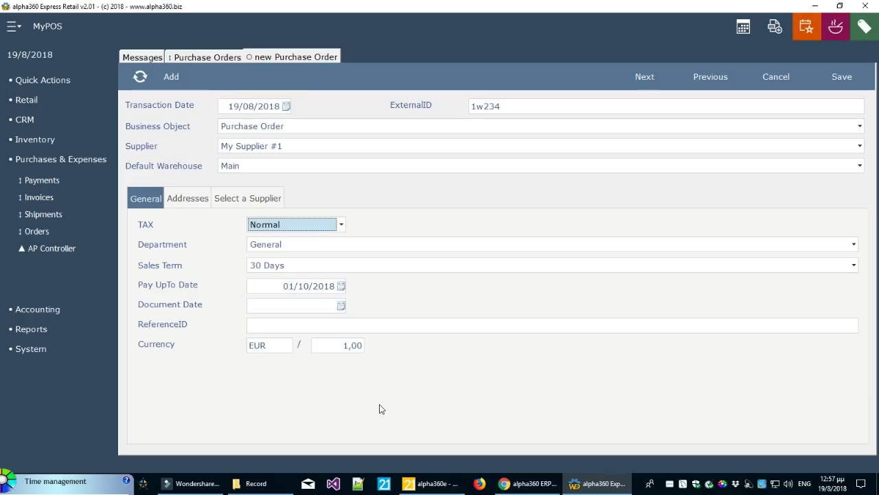
pyautogui.click(649, 81)
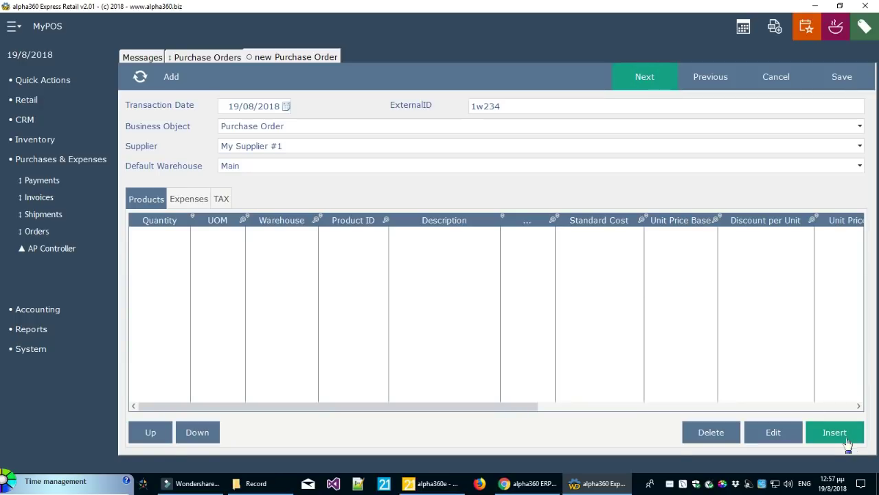
# Add an order line for 20 of Ingredient #1 at unit price 1,00
pyautogui.click(843, 436)
pyautogui.click(459, 198)
pyautogui.click(546, 149)
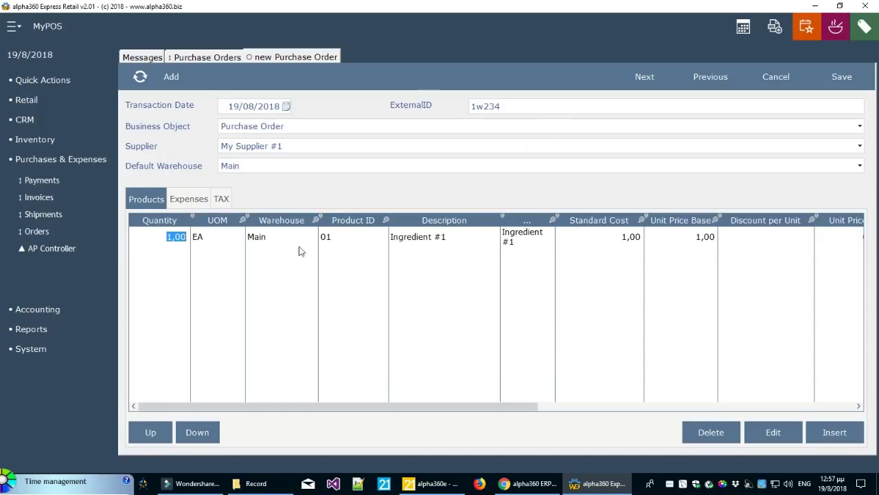
pyautogui.write('20')
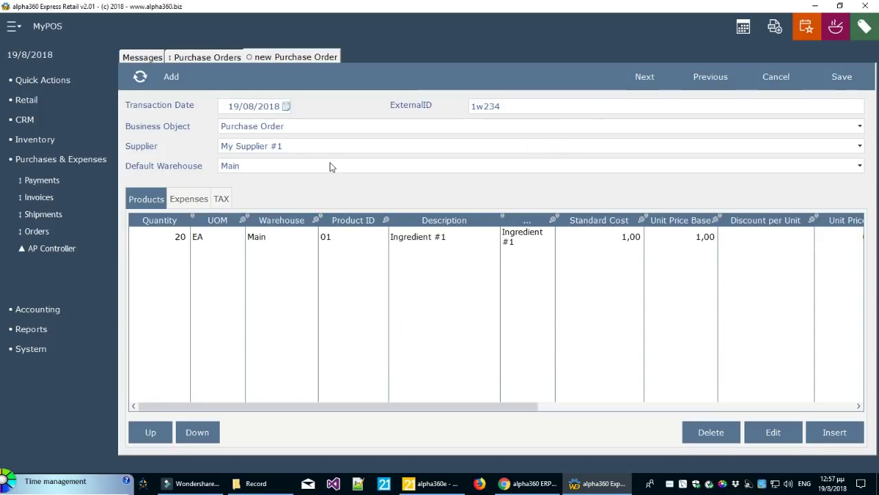
pyautogui.click(516, 284)
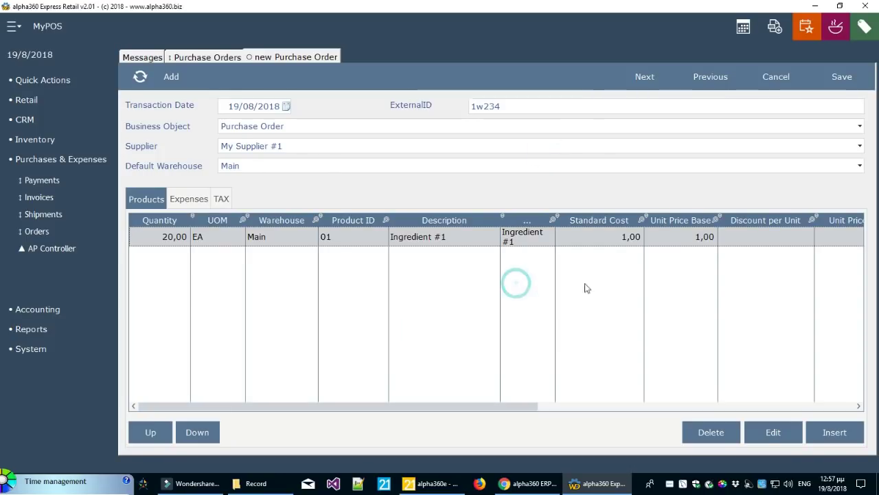
pyautogui.click(696, 240)
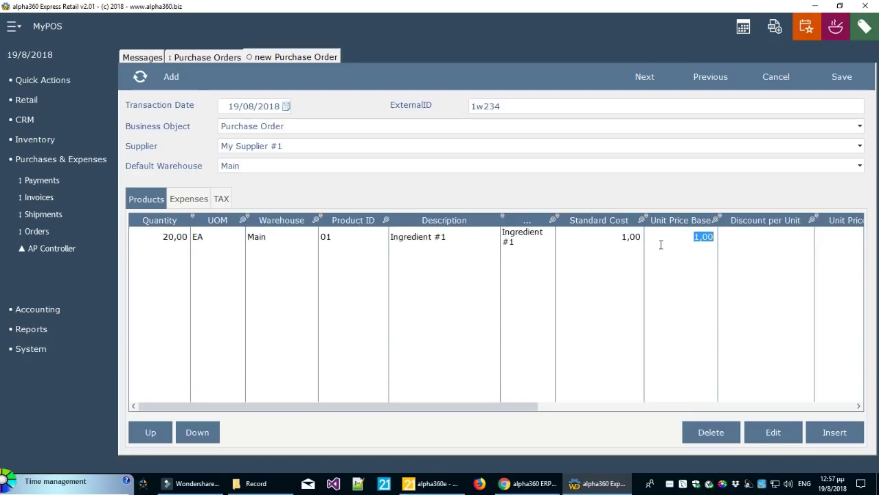
pyautogui.click(668, 264)
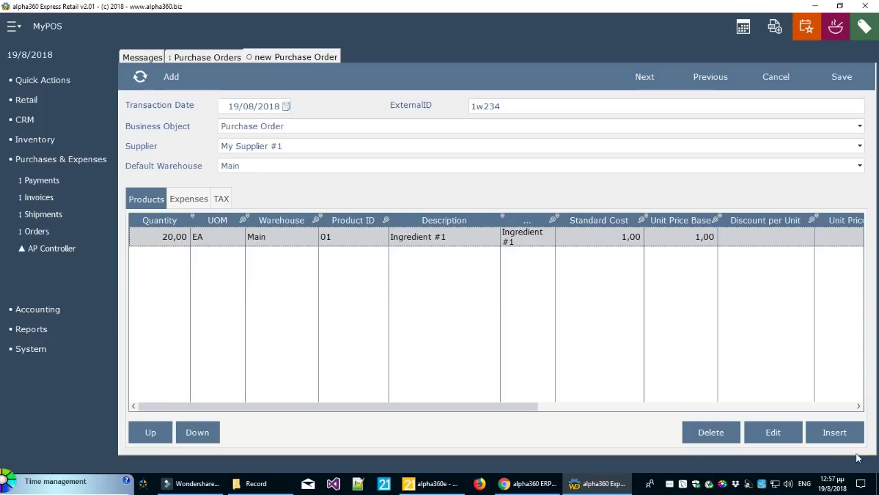
# Add 23 of Ingredient #2 and save the purchase order
pyautogui.click(835, 432)
pyautogui.click(470, 215)
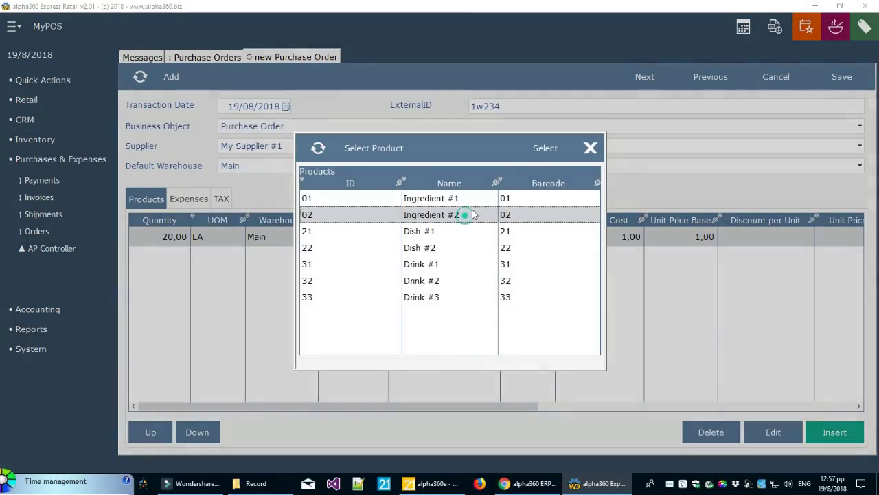
pyautogui.click(544, 149)
pyautogui.write('23')
pyautogui.click(443, 314)
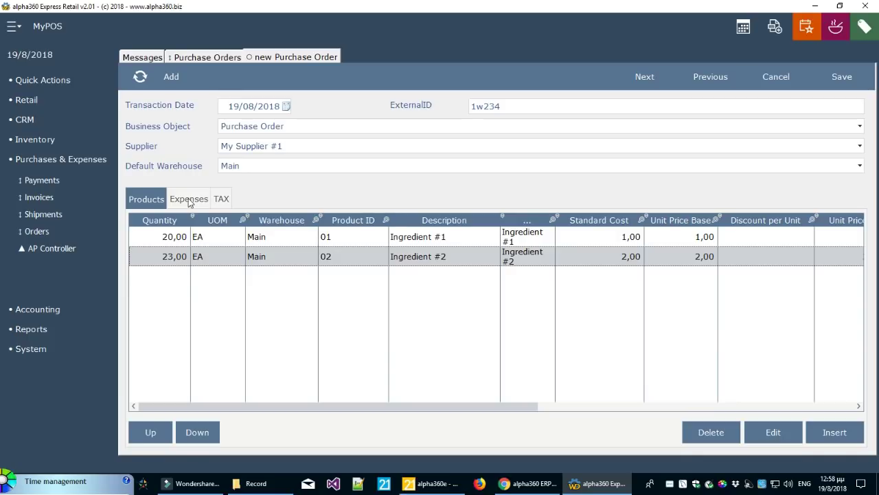
pyautogui.click(842, 77)
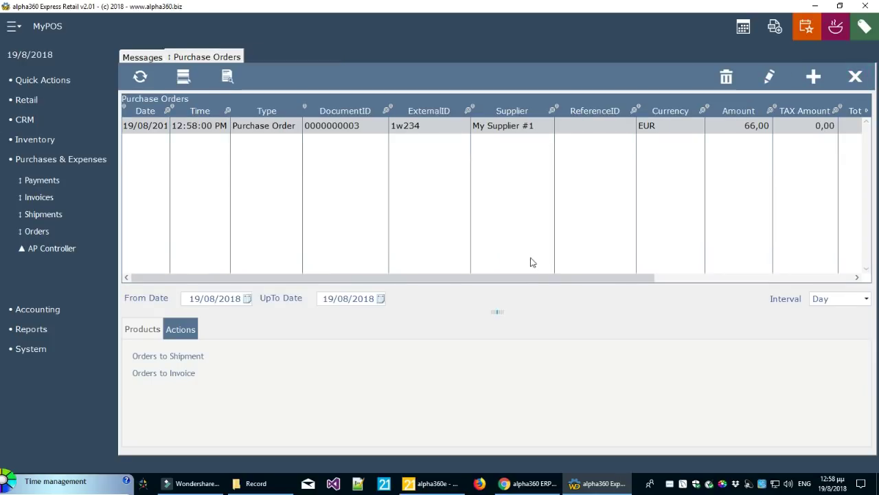
pyautogui.moveTo(526, 278); pyautogui.dragTo(731, 275)
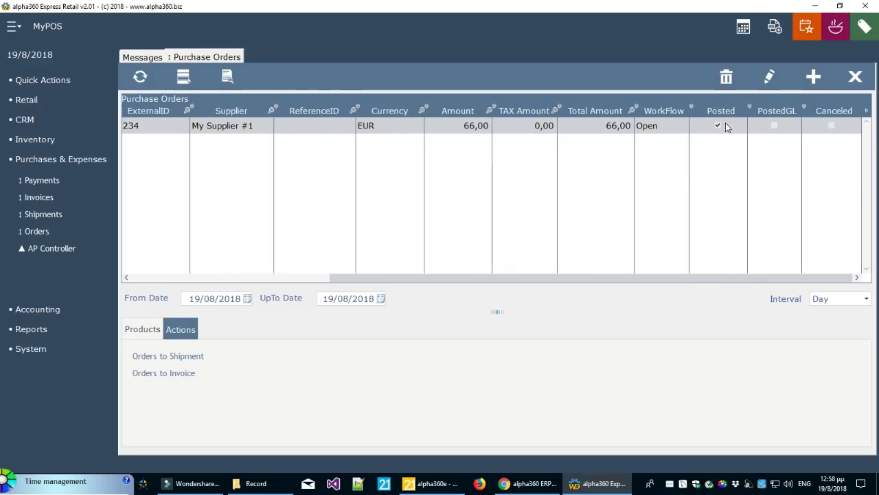
pyautogui.click(141, 331)
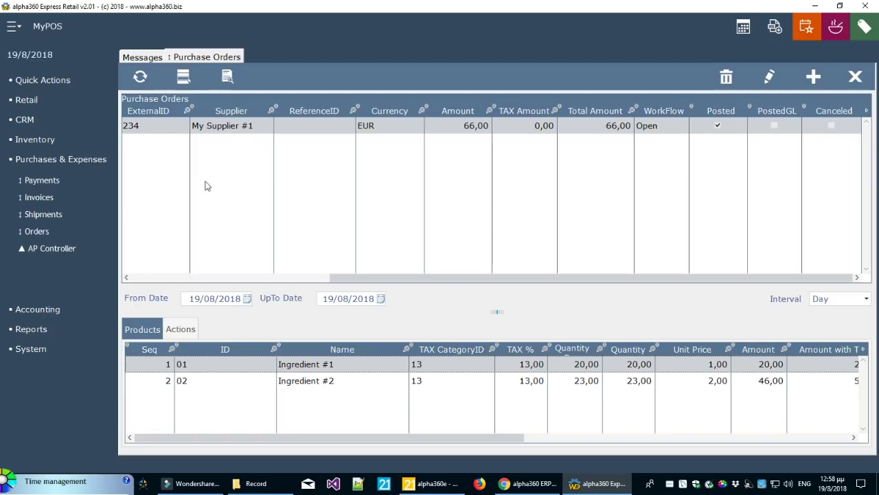
pyautogui.click(217, 134)
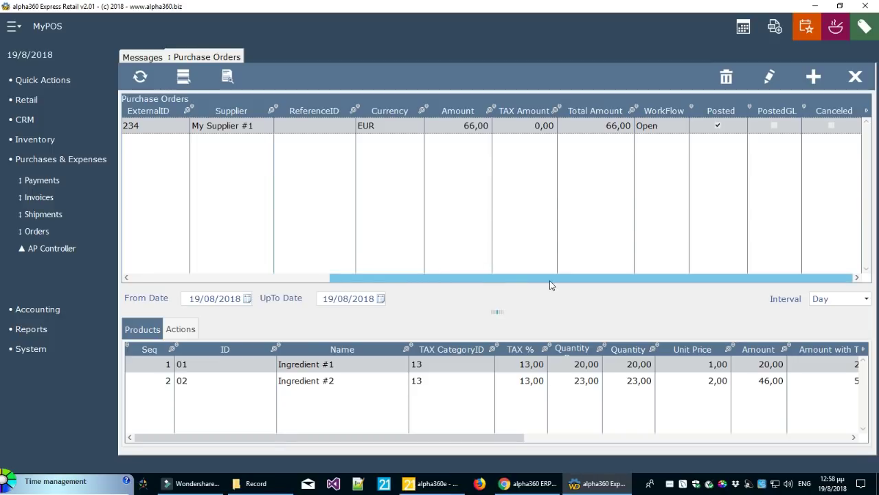
pyautogui.moveTo(550, 280); pyautogui.dragTo(244, 281)
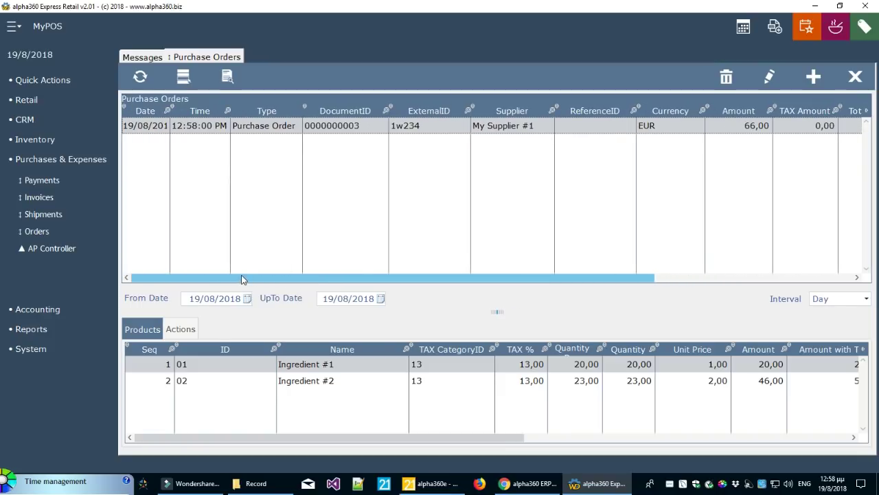
pyautogui.click(182, 330)
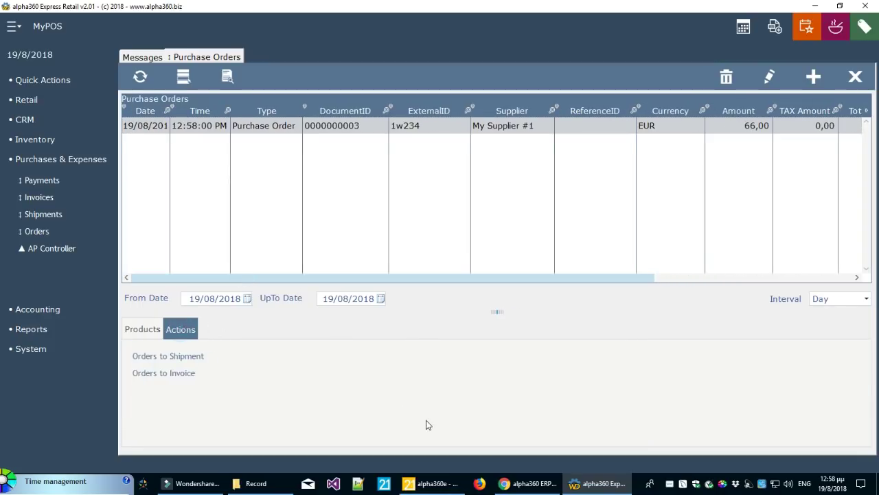
pyautogui.click(203, 134)
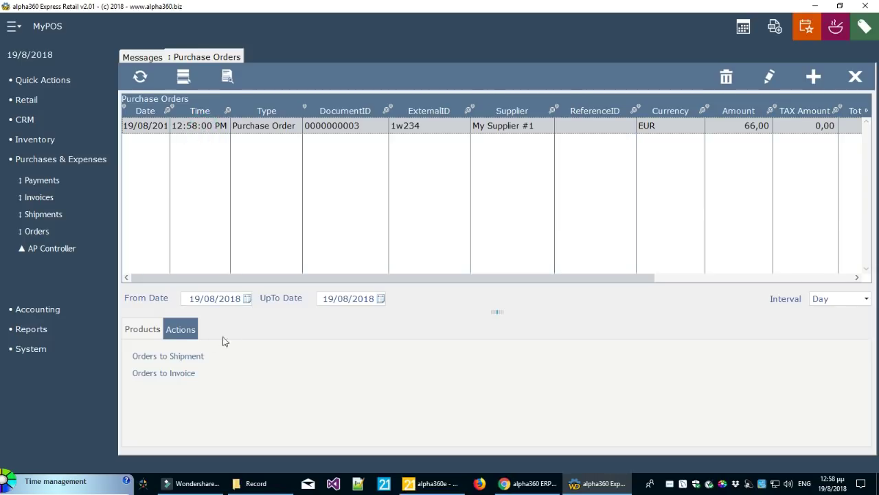
# Create a Purchase Shipment from the order with ExternalID d432t4
pyautogui.click(187, 357)
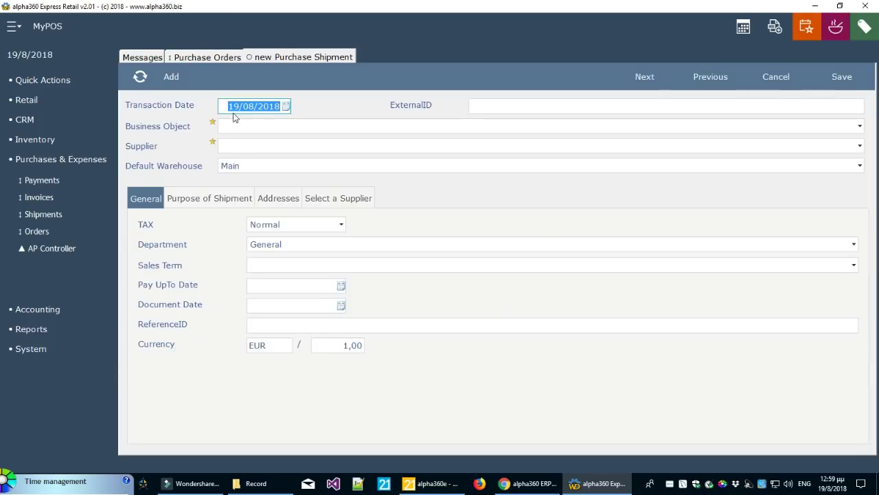
pyautogui.click(512, 103)
pyautogui.write('d432t4')
pyautogui.click(471, 128)
pyautogui.click(455, 142)
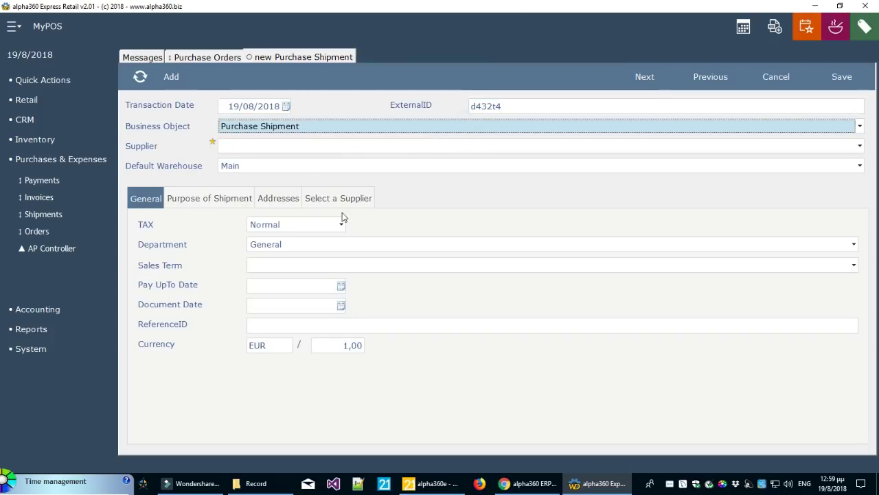
# Set the shipment supplier to My Supplier #1 and its purpose to Sales
pyautogui.click(343, 200)
pyautogui.click(297, 238)
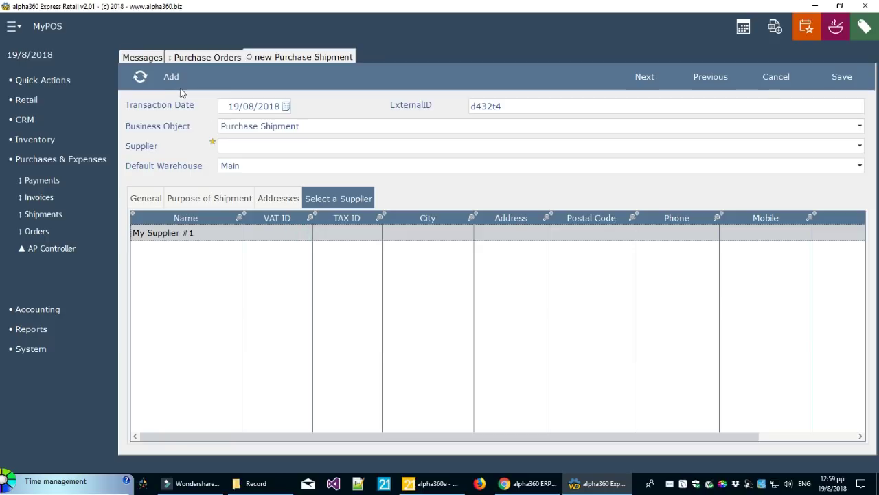
pyautogui.doubleClick(195, 234)
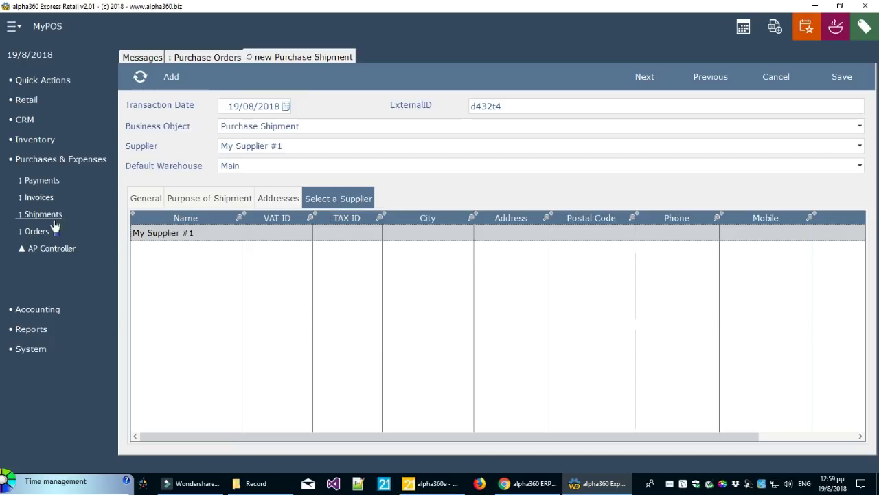
pyautogui.click(210, 198)
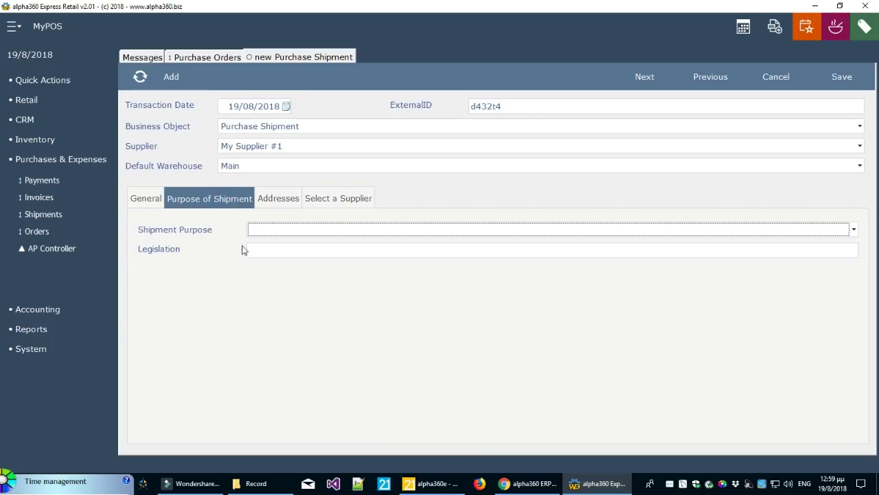
pyautogui.click(268, 230)
pyautogui.click(268, 263)
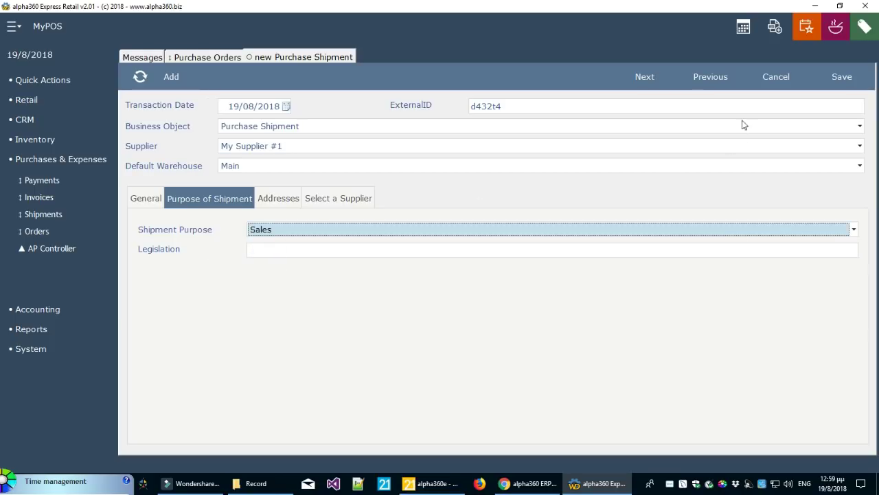
pyautogui.click(642, 79)
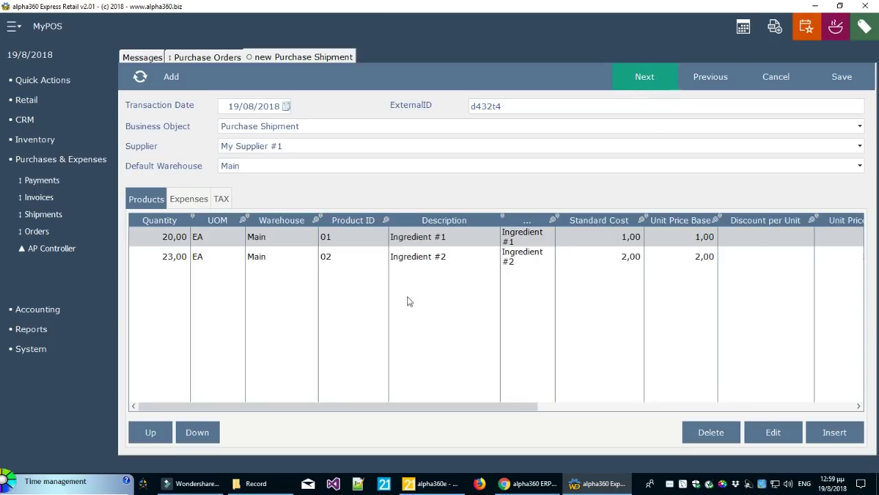
# Check the Ingredient #1 and Ingredient #2 quantities and save the shipment
pyautogui.click(438, 258)
pyautogui.click(447, 234)
pyautogui.click(179, 240)
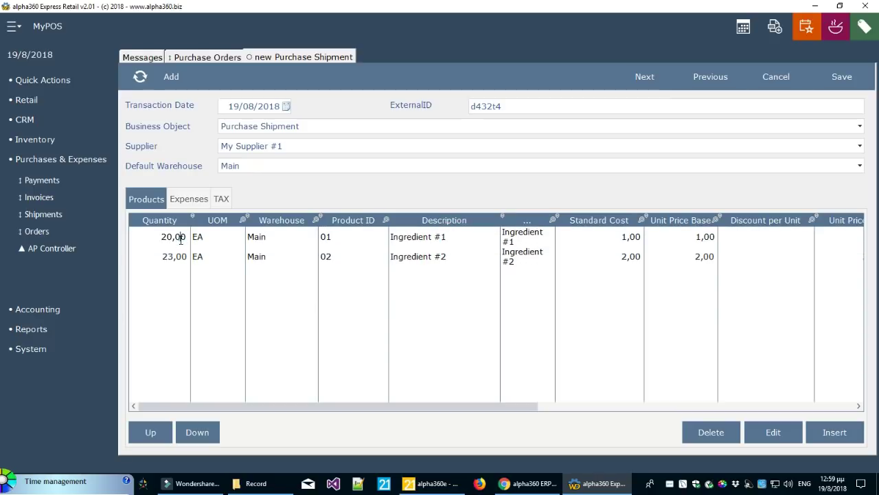
pyautogui.click(175, 259)
pyautogui.click(176, 240)
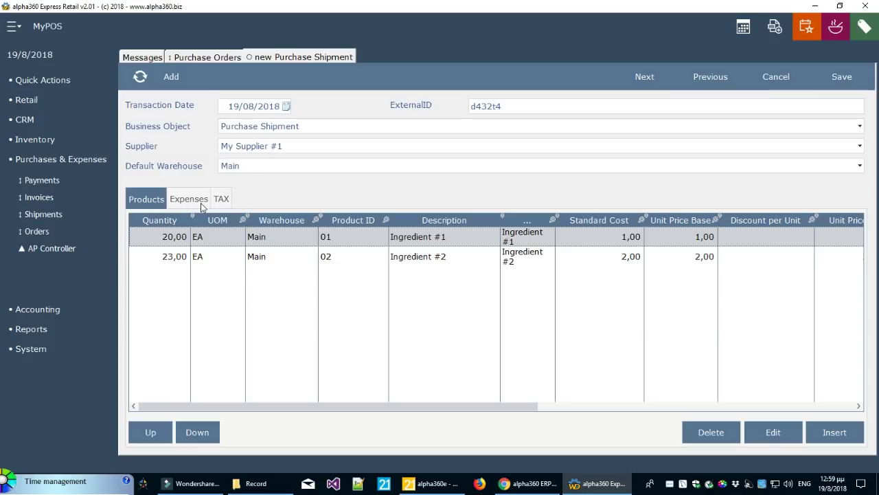
pyautogui.click(840, 81)
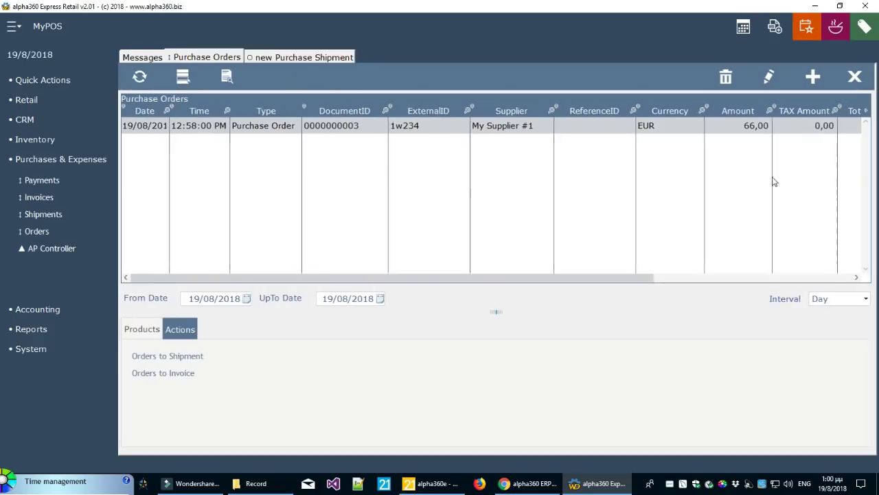
# Refresh the Purchase Orders list so order 234 shows workflow Completed
pyautogui.click(55, 217)
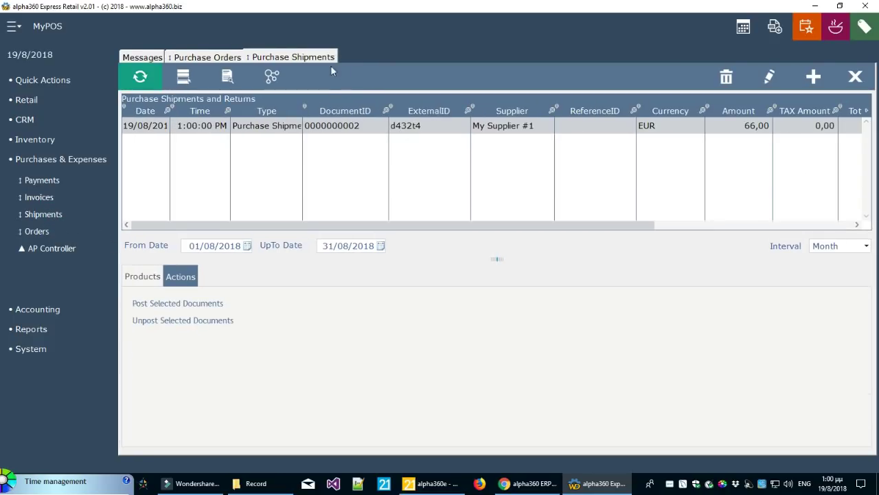
pyautogui.moveTo(393, 227); pyautogui.dragTo(617, 226)
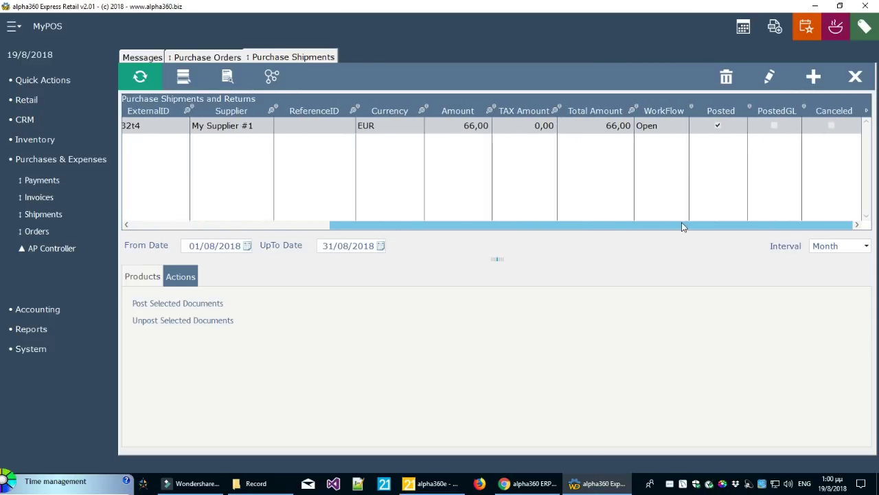
pyautogui.moveTo(682, 226); pyautogui.dragTo(291, 125)
pyautogui.click(207, 57)
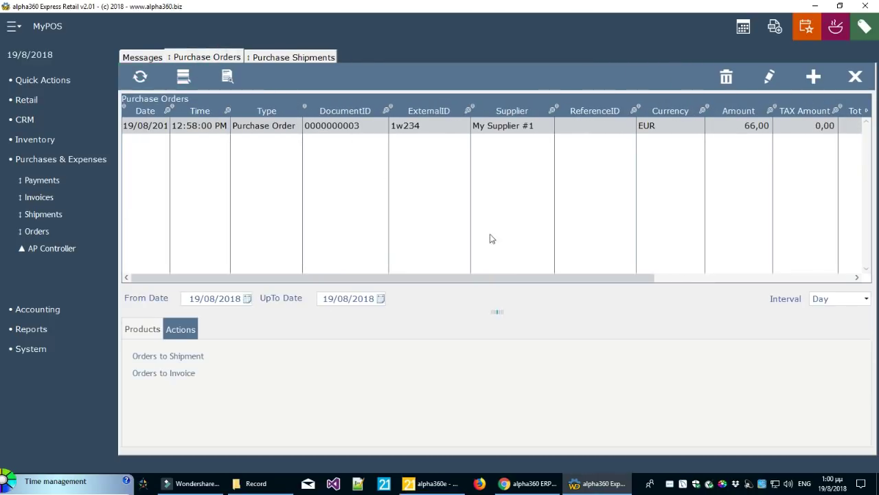
pyautogui.moveTo(540, 280); pyautogui.dragTo(756, 279)
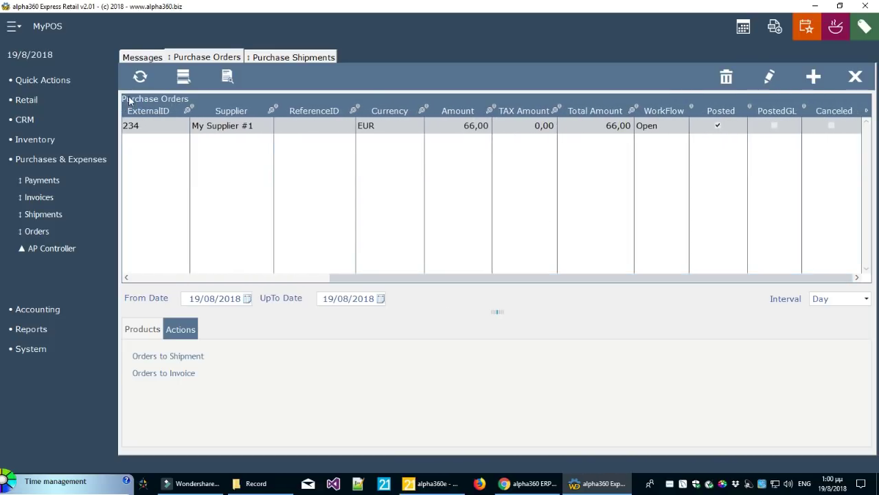
pyautogui.click(141, 76)
pyautogui.moveTo(579, 278); pyautogui.dragTo(618, 286)
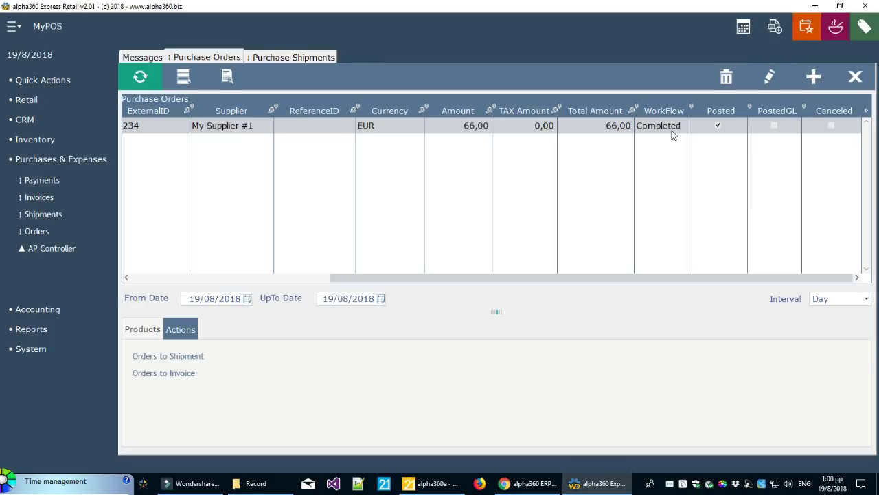
# Show the Purchase Shipments list limited to a single day
pyautogui.click(289, 57)
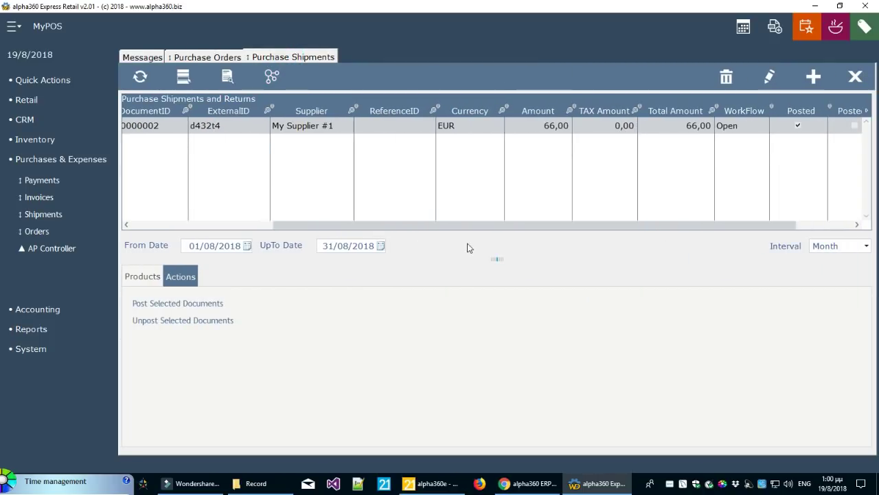
pyautogui.moveTo(496, 261); pyautogui.dragTo(497, 286)
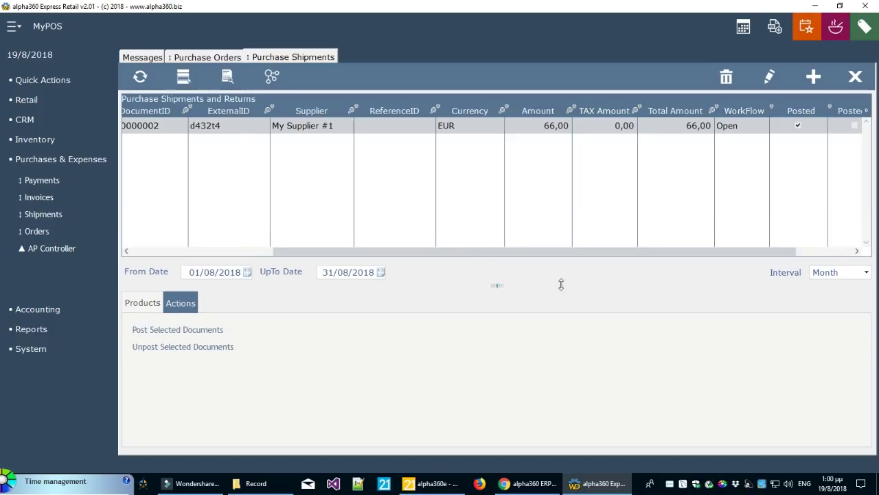
pyautogui.click(832, 272)
pyautogui.click(827, 288)
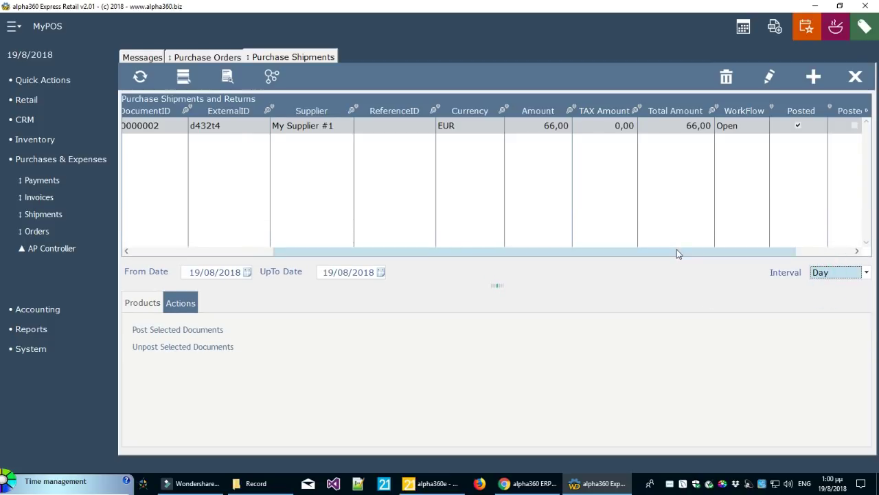
pyautogui.moveTo(677, 252); pyautogui.dragTo(734, 251)
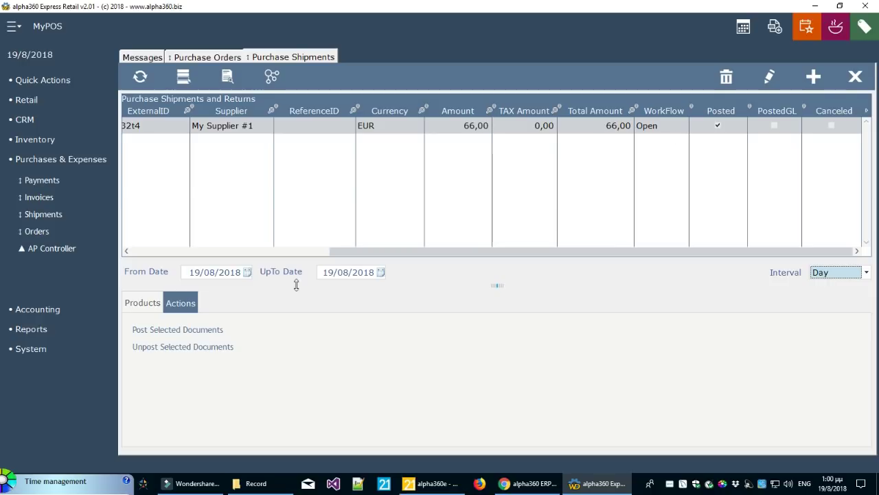
# Show the shipment's products and review the Ingredient #1 and Ingredient #2 lines
pyautogui.click(140, 304)
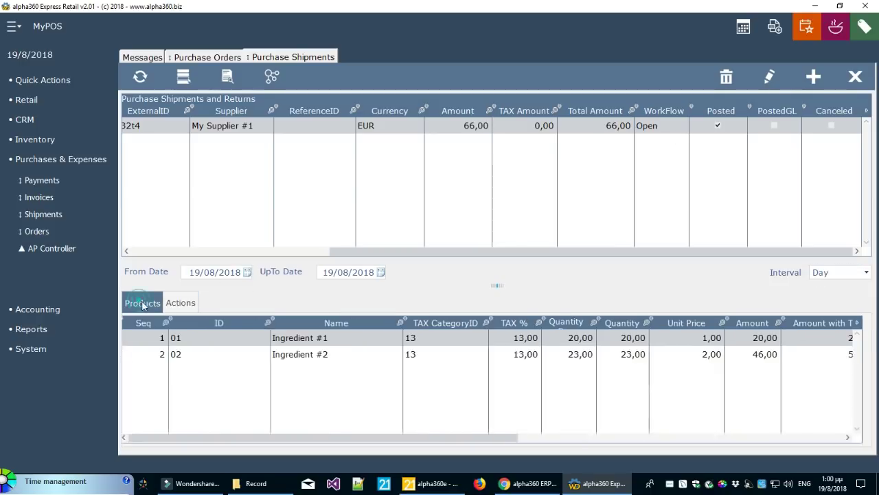
pyautogui.click(220, 343)
pyautogui.click(338, 355)
pyautogui.click(341, 341)
pyautogui.click(341, 352)
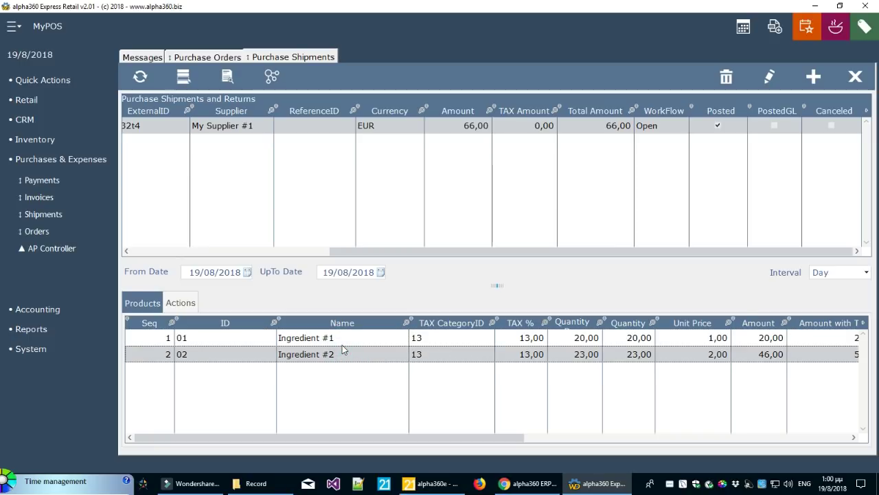
pyautogui.click(341, 340)
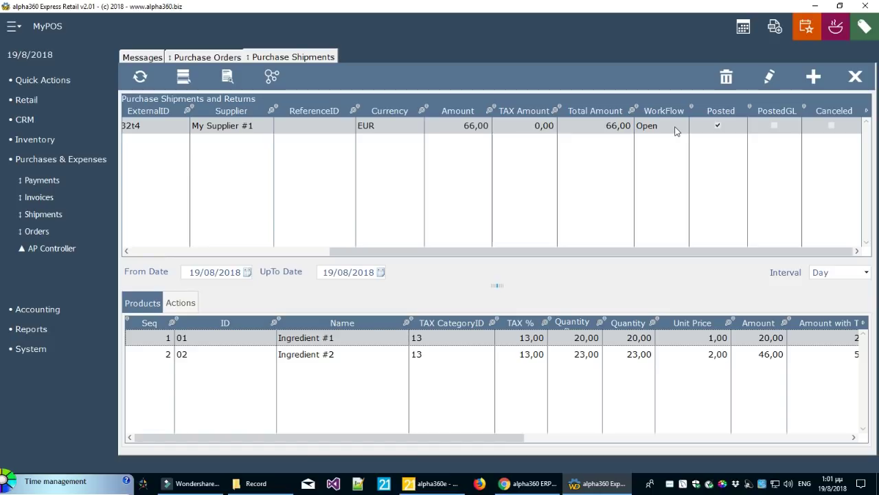
pyautogui.moveTo(605, 252); pyautogui.dragTo(387, 263)
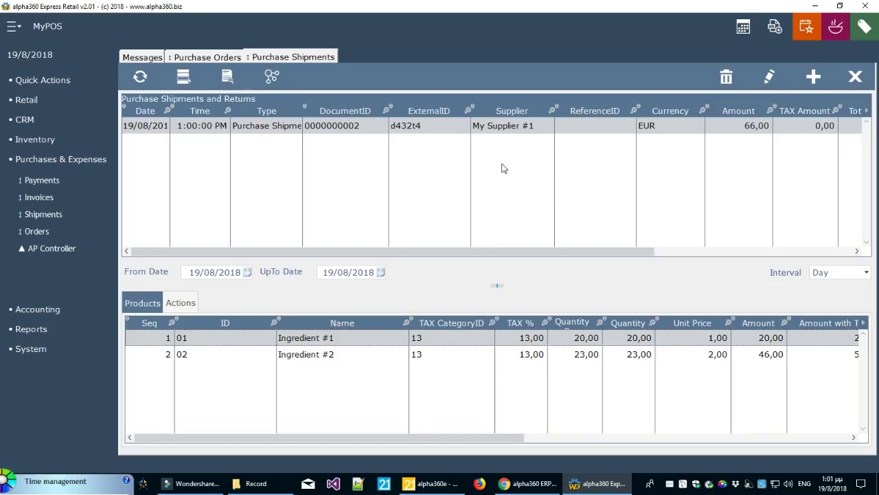
# Look over the shipment's edit form and Actions, then widen Type to show 'Purchase Shipment'
pyautogui.click(770, 76)
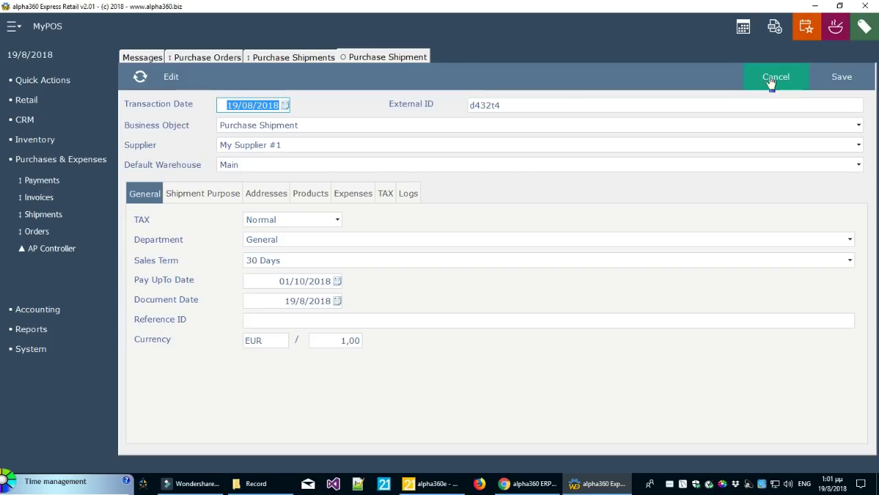
pyautogui.click(771, 82)
pyautogui.click(180, 304)
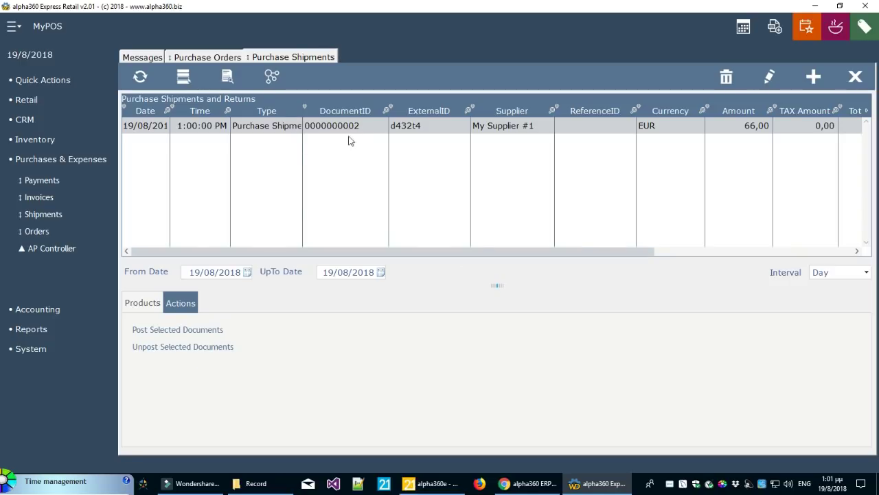
pyautogui.click(207, 57)
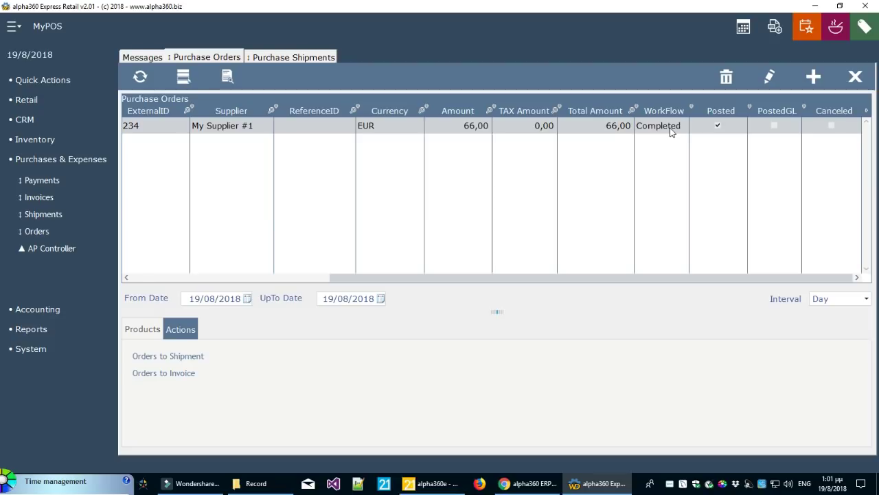
pyautogui.click(292, 59)
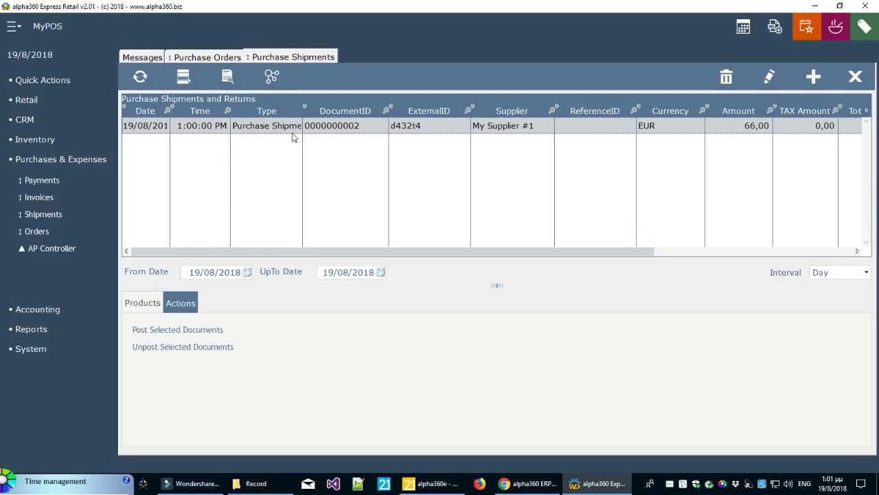
pyautogui.moveTo(303, 136); pyautogui.dragTo(347, 136)
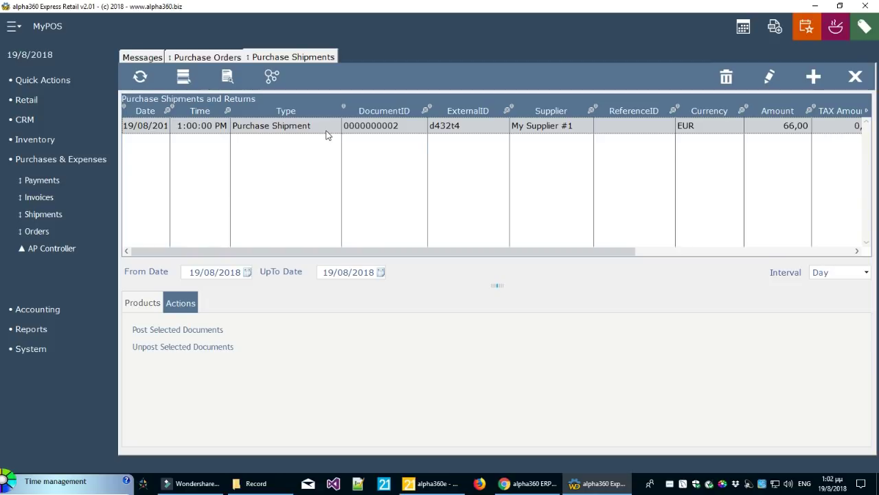
# Start a Purchase Invoice (after Shipment) with ExternalID u59
pyautogui.click(273, 78)
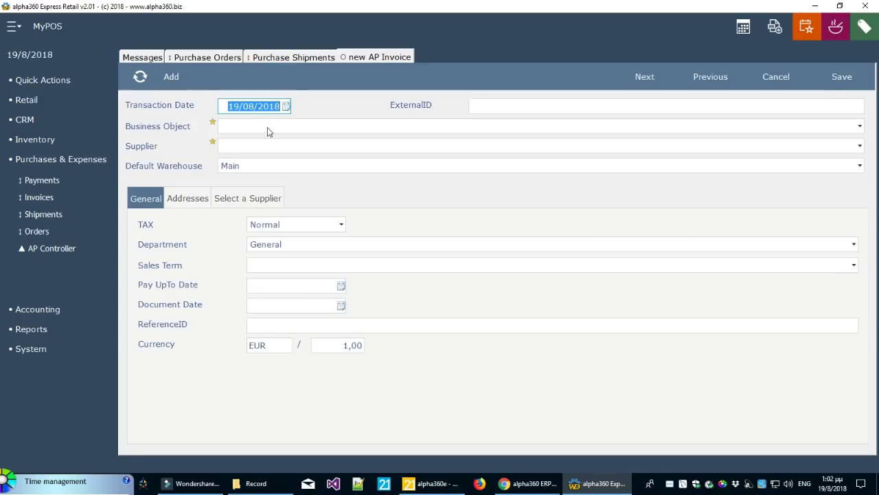
pyautogui.click(278, 128)
pyautogui.click(274, 141)
pyautogui.click(481, 103)
pyautogui.write('u59i')
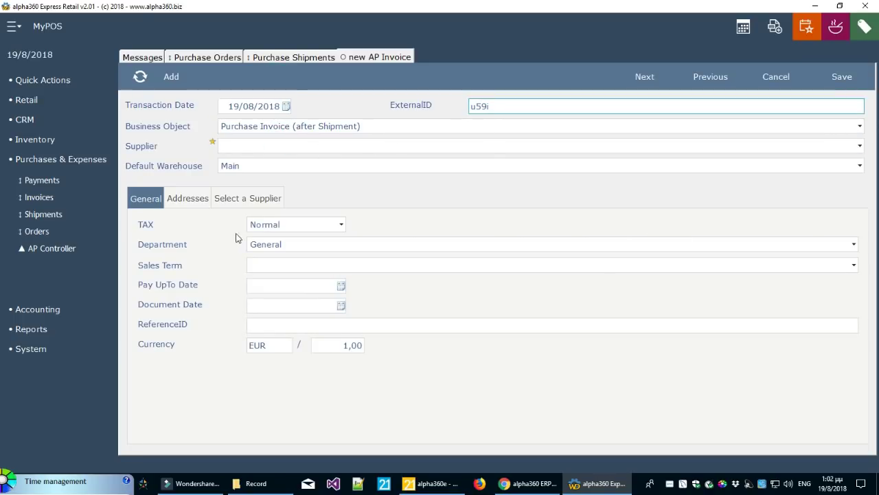
# Bill the invoice to My Supplier #1 with the 30 Days sales term
pyautogui.click(258, 199)
pyautogui.doubleClick(220, 239)
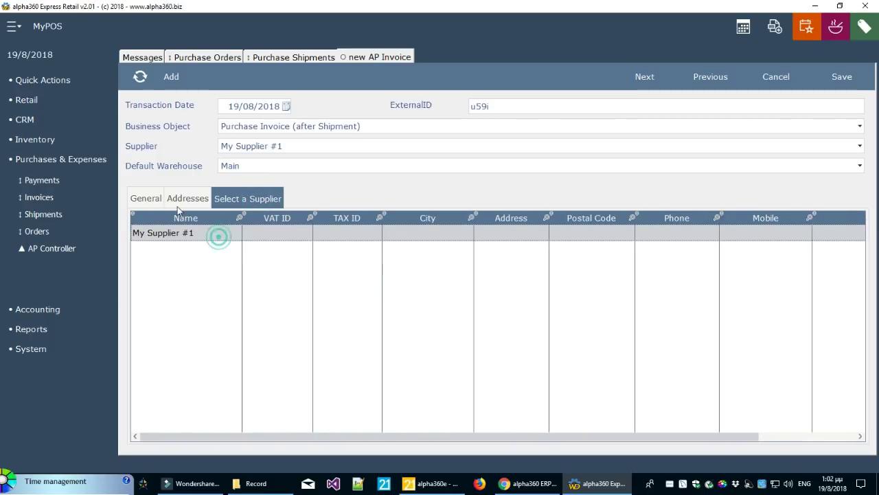
pyautogui.click(154, 199)
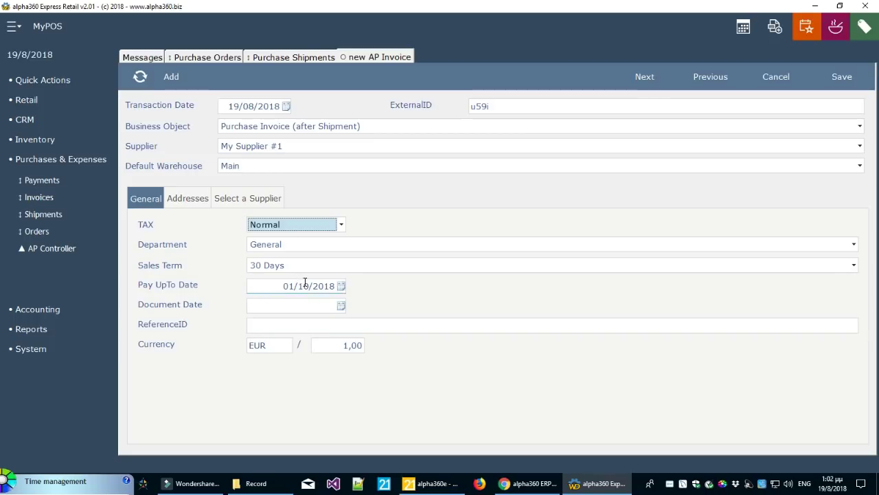
pyautogui.click(334, 268)
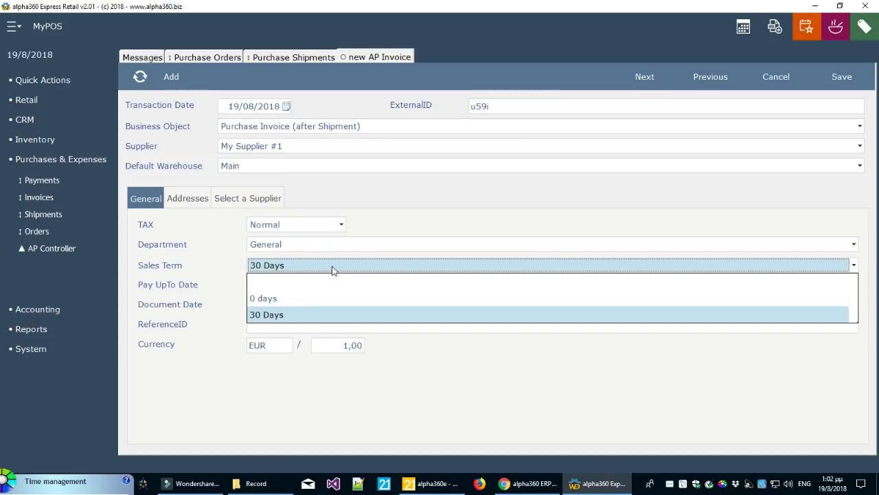
pyautogui.click(334, 264)
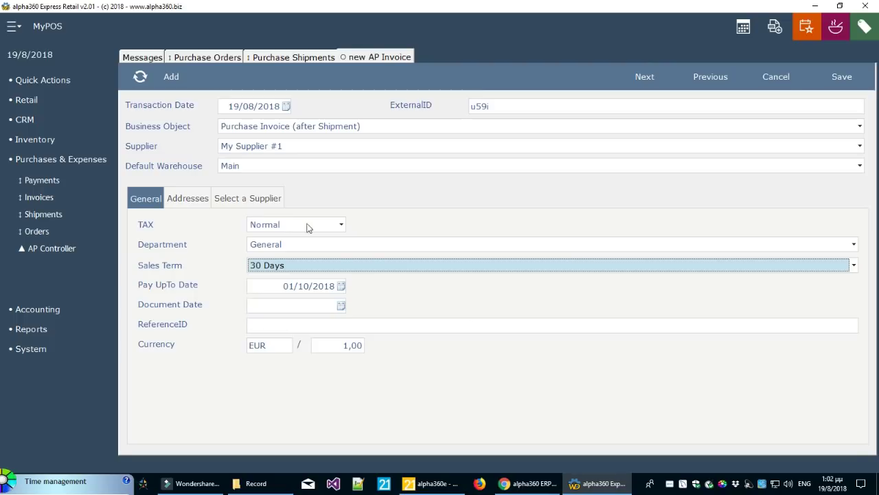
pyautogui.click(659, 86)
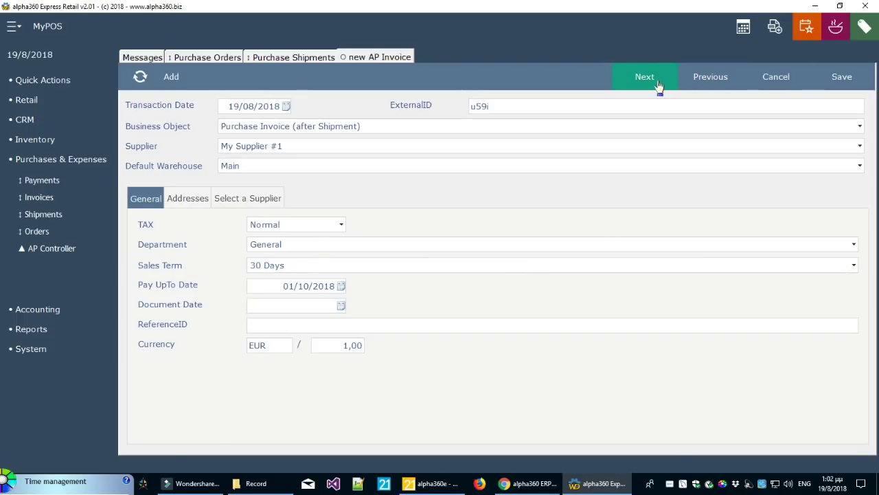
# Change the invoice quantities to 10 Ingredient #1 and 3 Ingredient #2, then review taxes
pyautogui.click(176, 262)
pyautogui.click(177, 242)
pyautogui.click(175, 258)
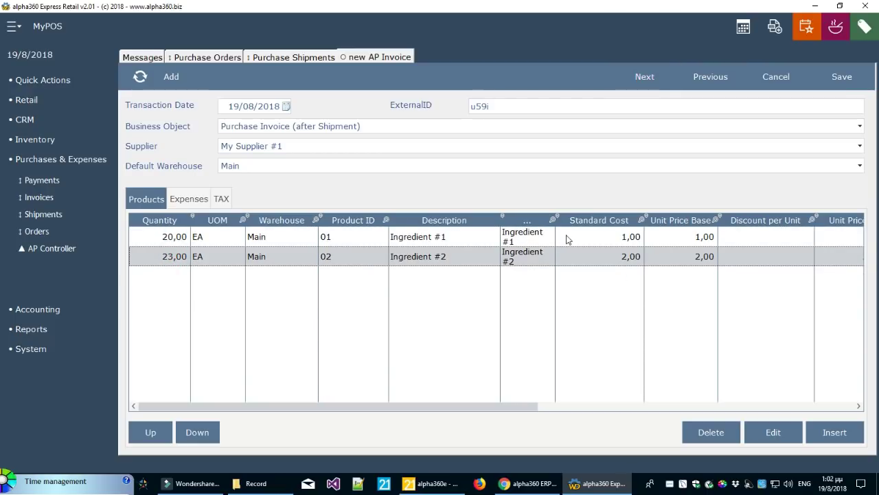
pyautogui.moveTo(555, 228); pyautogui.dragTo(599, 228)
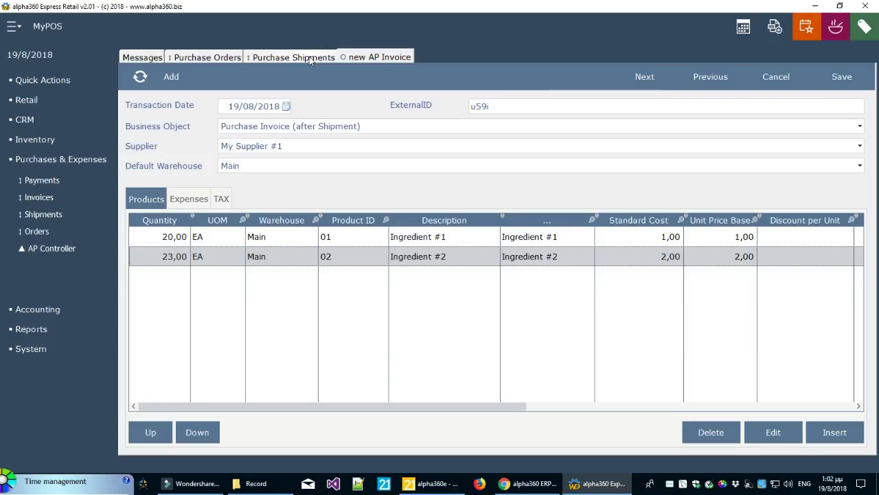
pyautogui.doubleClick(181, 238)
pyautogui.write('10')
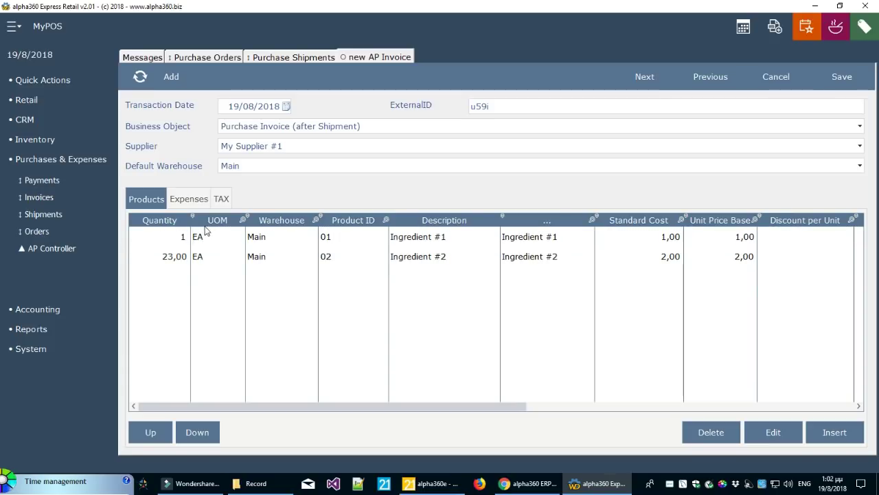
pyautogui.click(173, 254)
pyautogui.doubleClick(172, 254)
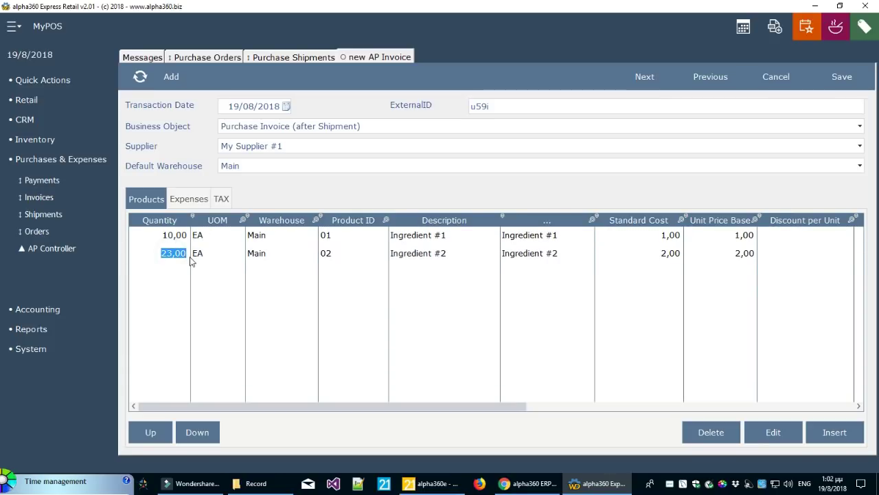
pyautogui.write('3')
pyautogui.click(159, 287)
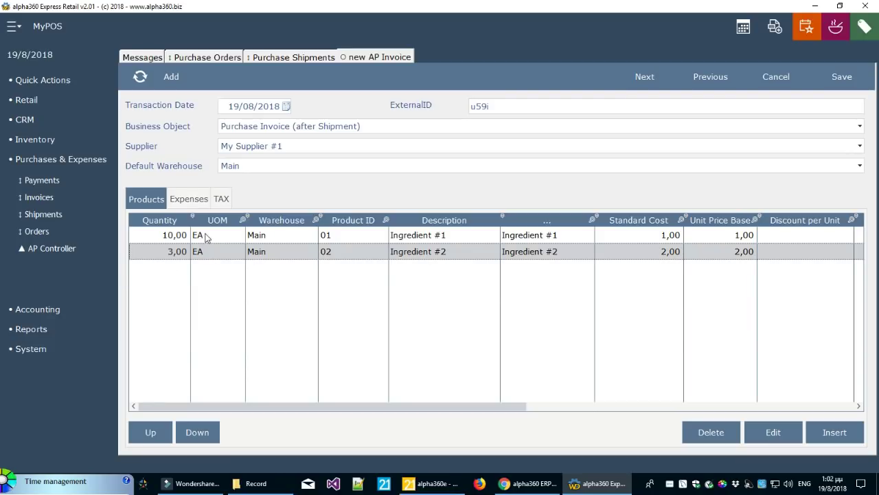
pyautogui.click(221, 199)
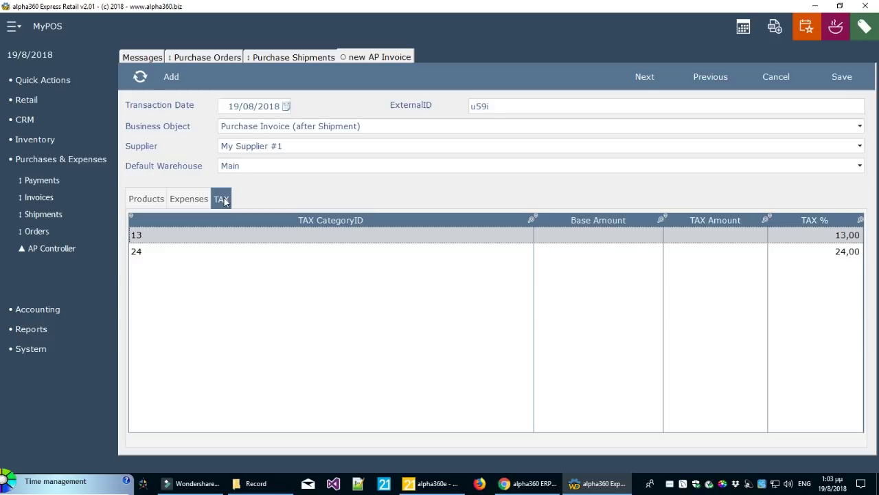
pyautogui.click(739, 241)
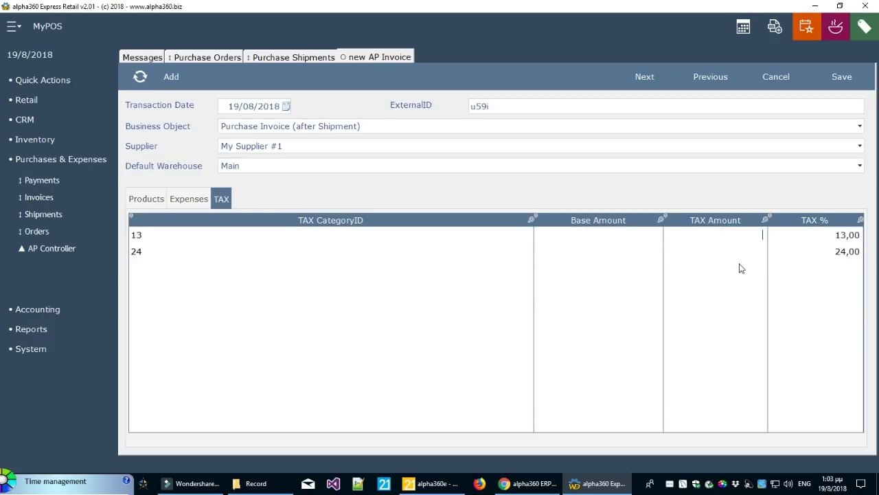
pyautogui.write('23')
pyautogui.click(730, 252)
pyautogui.write('12')
pyautogui.press('Return')
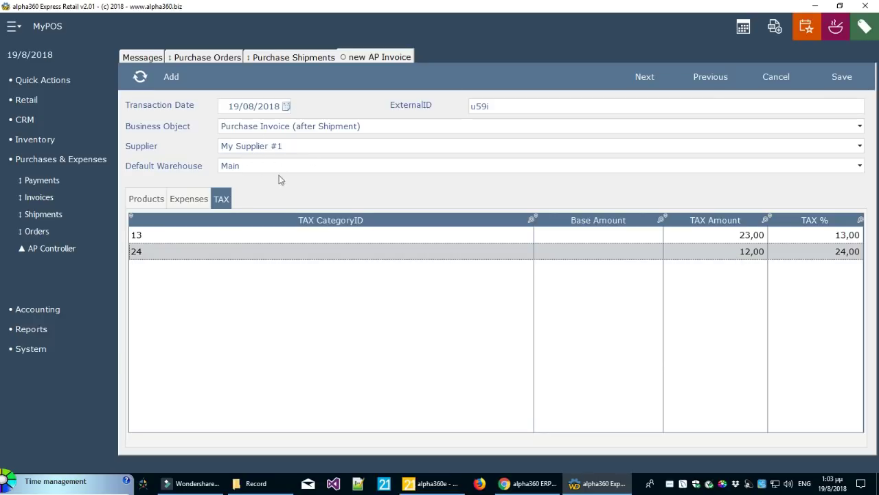
pyautogui.click(748, 239)
pyautogui.click(744, 251)
pyautogui.click(744, 236)
pyautogui.click(741, 252)
pyautogui.click(749, 236)
pyautogui.click(746, 253)
pyautogui.click(745, 238)
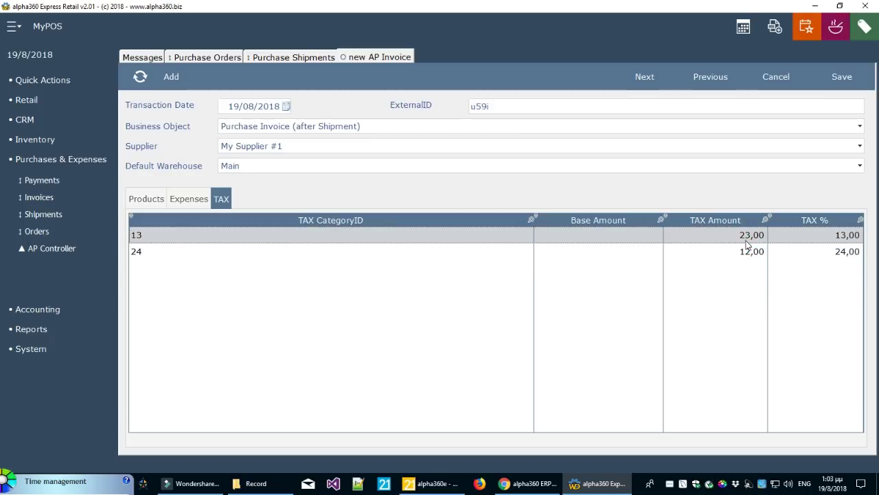
pyautogui.click(733, 254)
pyautogui.click(742, 236)
pyautogui.click(742, 253)
pyautogui.click(740, 235)
pyautogui.click(743, 251)
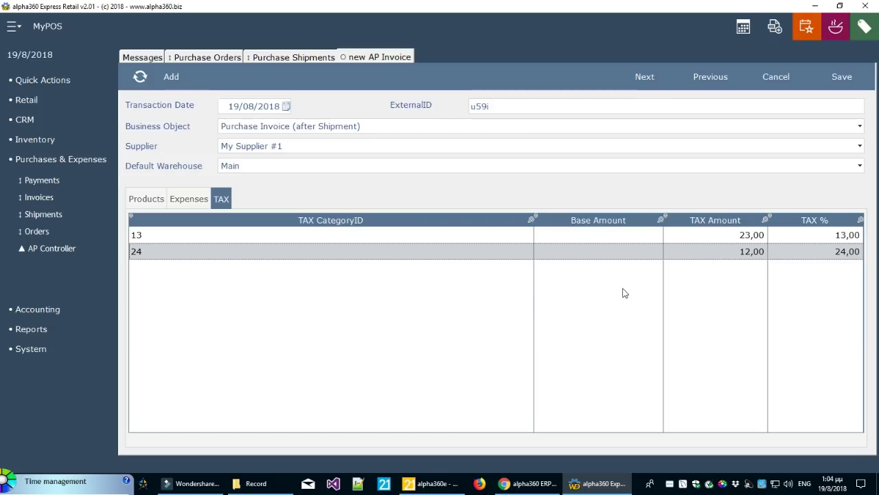
# Save the invoice and list the day's purchase invoices
pyautogui.click(841, 77)
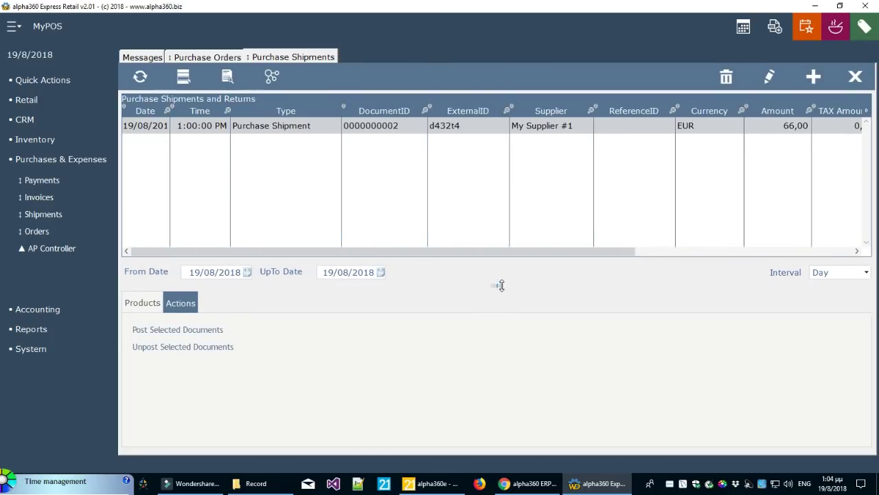
pyautogui.moveTo(501, 285); pyautogui.dragTo(501, 289)
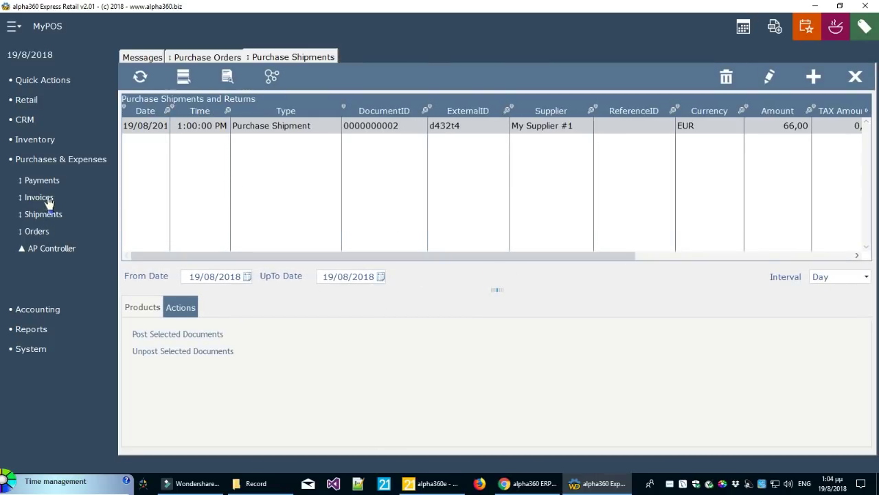
pyautogui.click(34, 198)
pyautogui.click(833, 259)
pyautogui.click(821, 276)
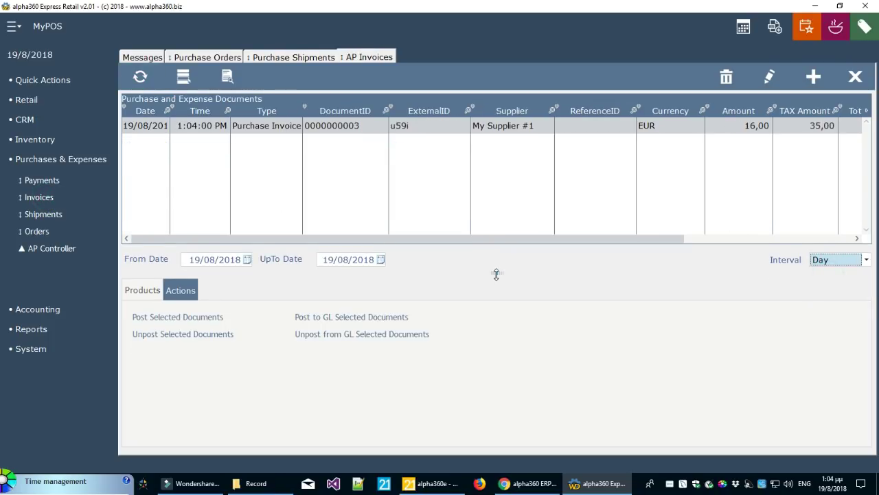
pyautogui.moveTo(495, 273); pyautogui.dragTo(499, 293)
pyautogui.moveTo(388, 163); pyautogui.dragTo(413, 163)
pyautogui.doubleClick(303, 154)
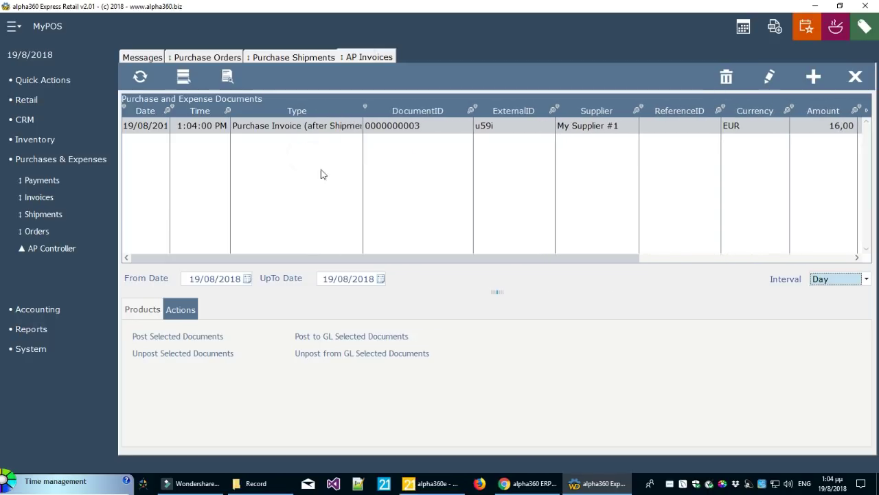
pyautogui.click(300, 125)
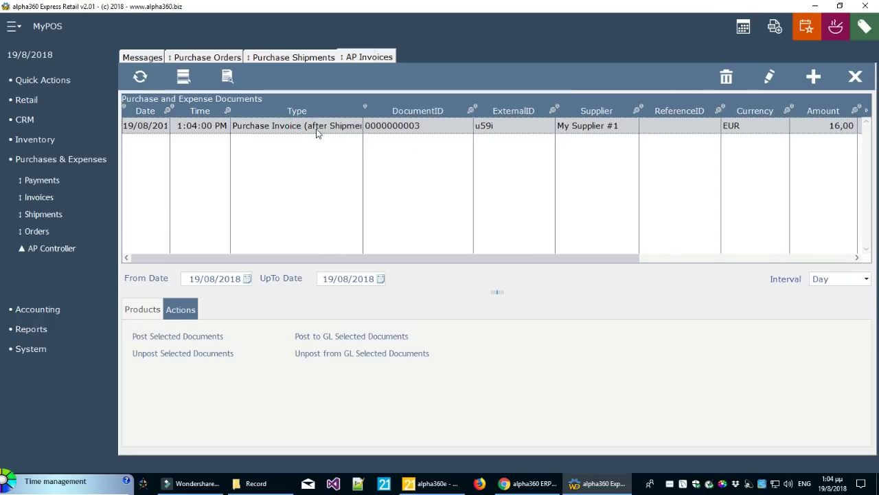
pyautogui.moveTo(363, 138); pyautogui.dragTo(417, 137)
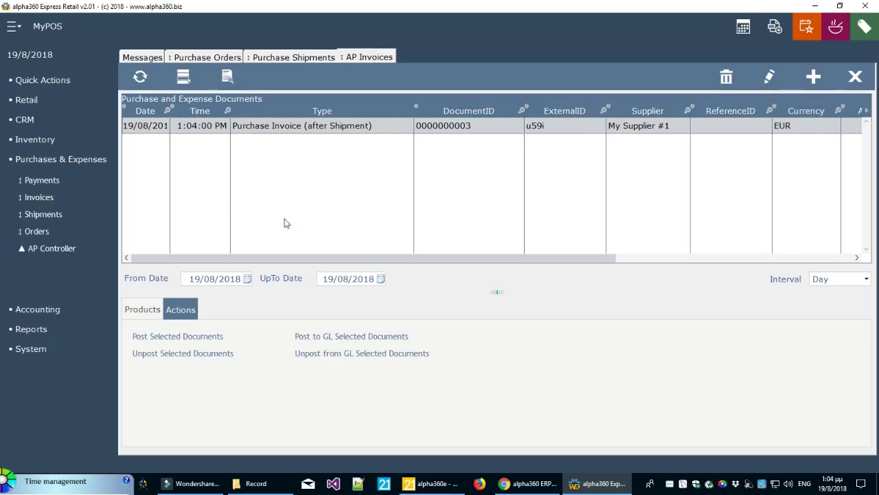
pyautogui.click(31, 349)
pyautogui.click(42, 292)
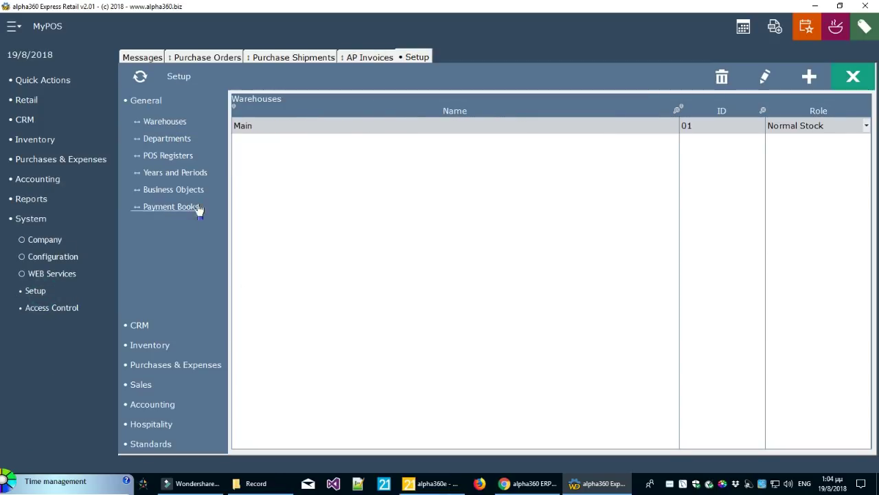
# Show the Business Objects setup for the Purchases & Expenses area
pyautogui.click(196, 189)
pyautogui.click(322, 443)
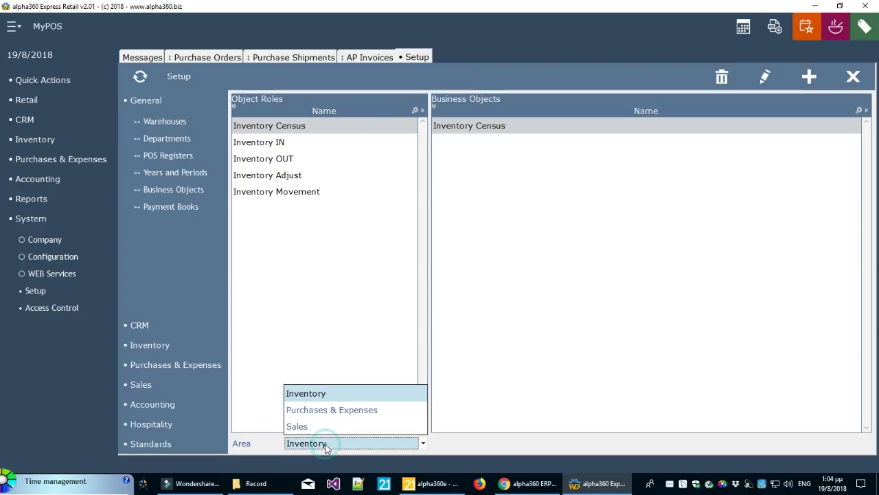
pyautogui.click(336, 410)
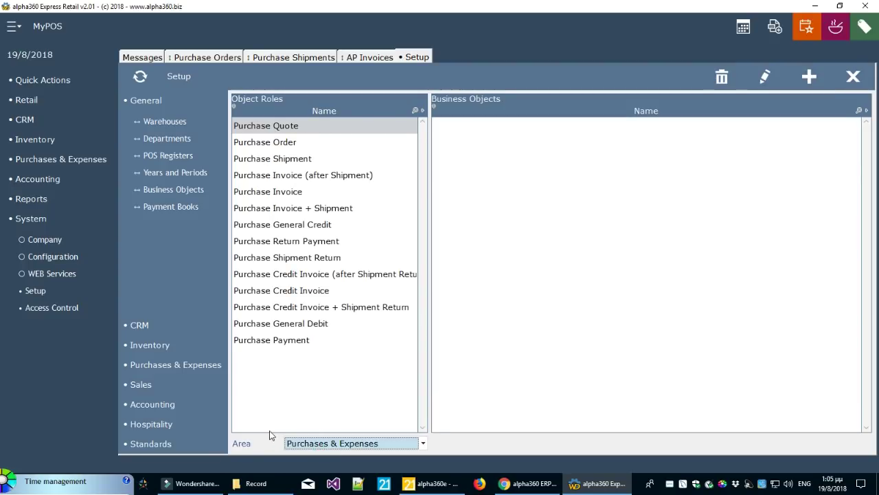
# Compare business objects of each purchase invoice and Purchase Shipment role, then close Setup
pyautogui.click(354, 178)
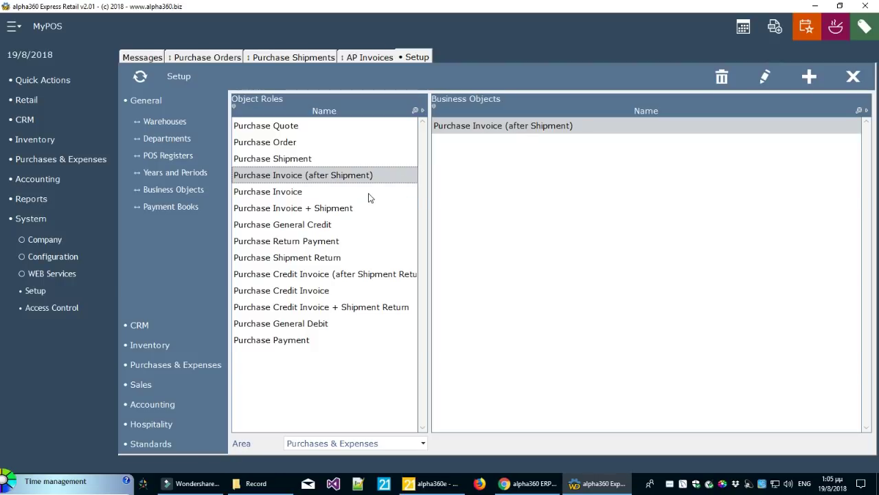
pyautogui.click(352, 211)
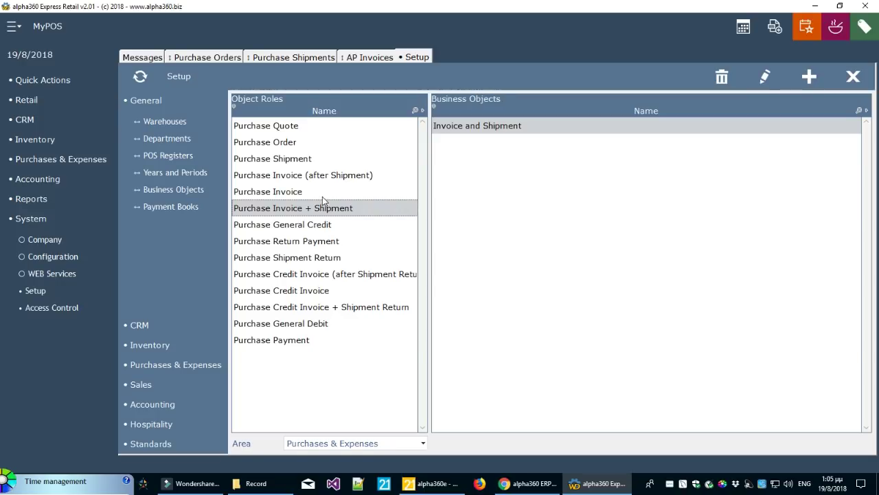
pyautogui.click(323, 192)
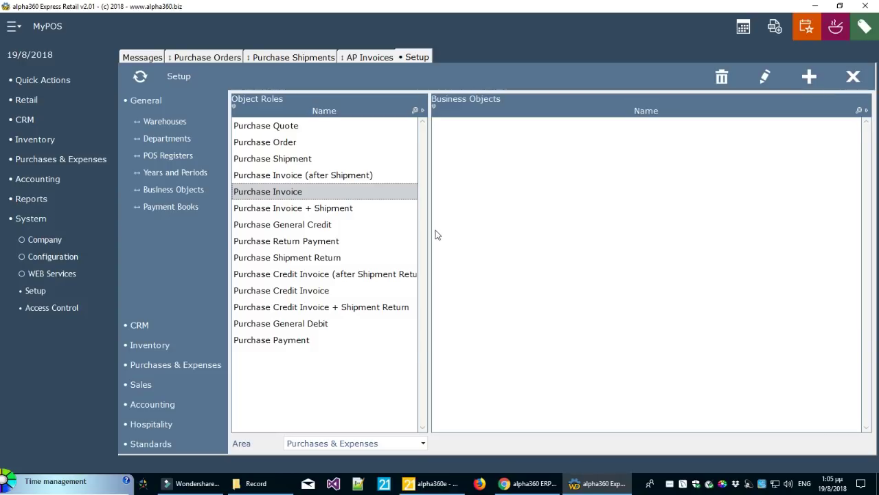
pyautogui.click(379, 177)
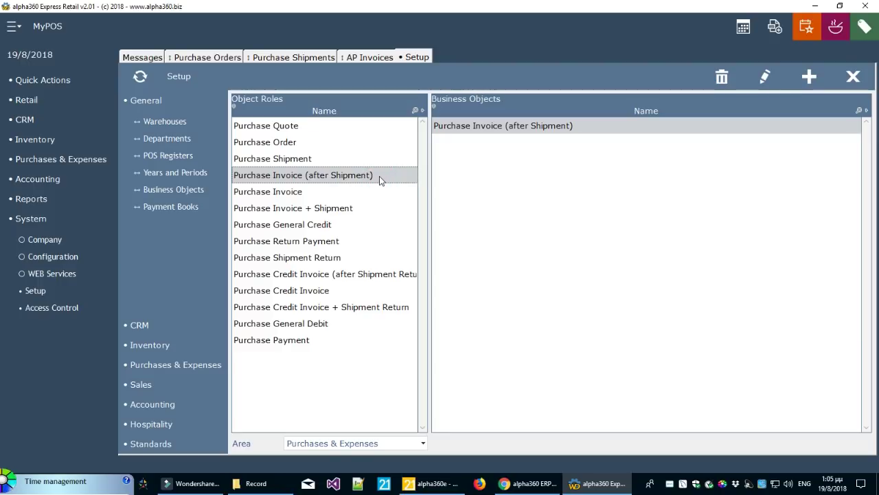
pyautogui.click(370, 197)
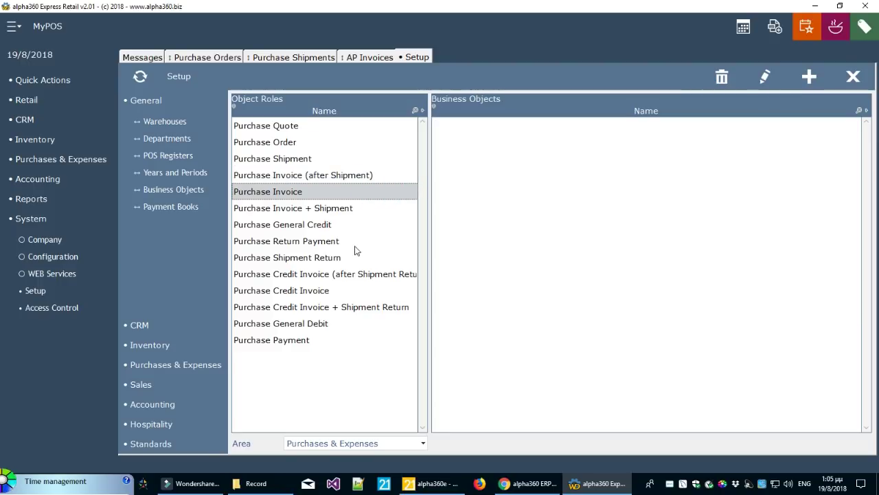
pyautogui.click(347, 213)
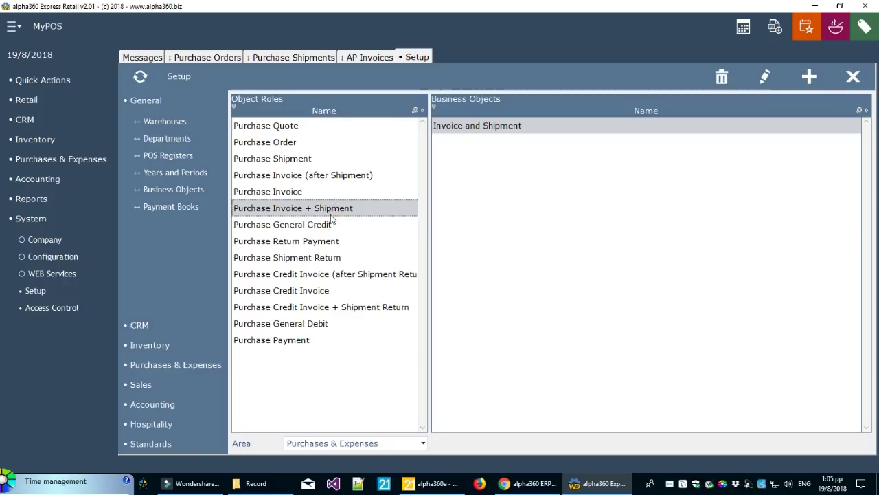
pyautogui.click(355, 180)
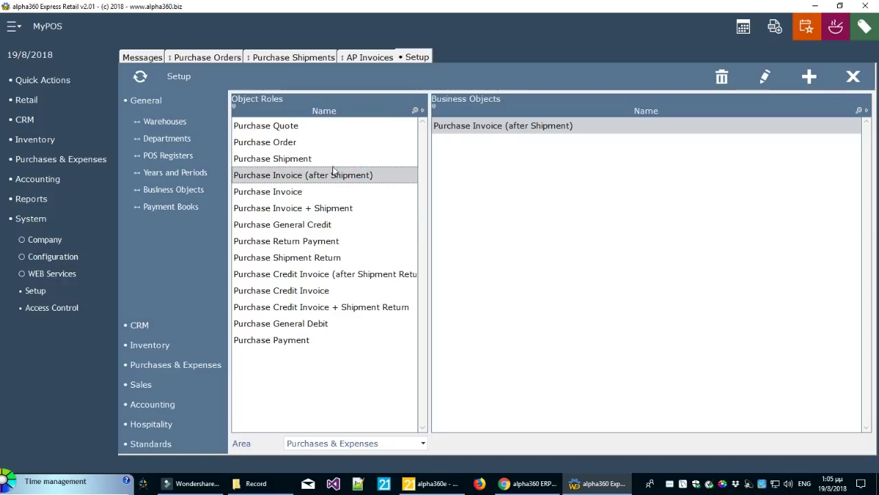
pyautogui.click(333, 160)
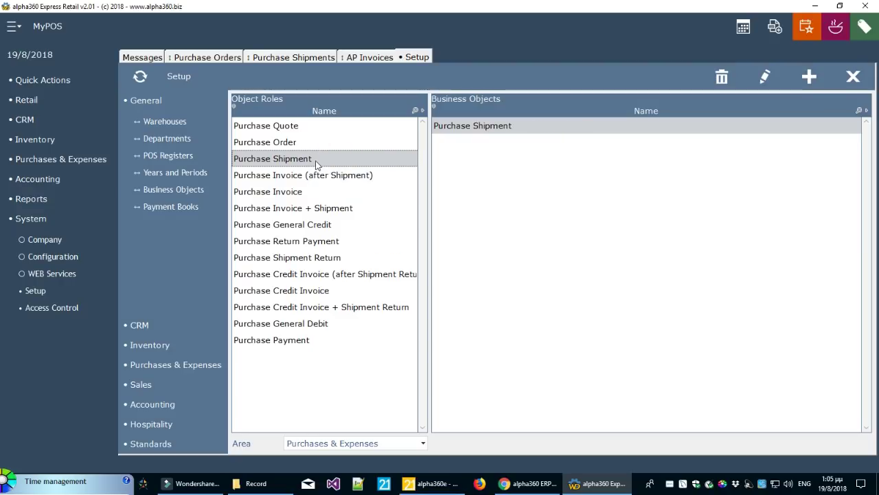
pyautogui.click(853, 77)
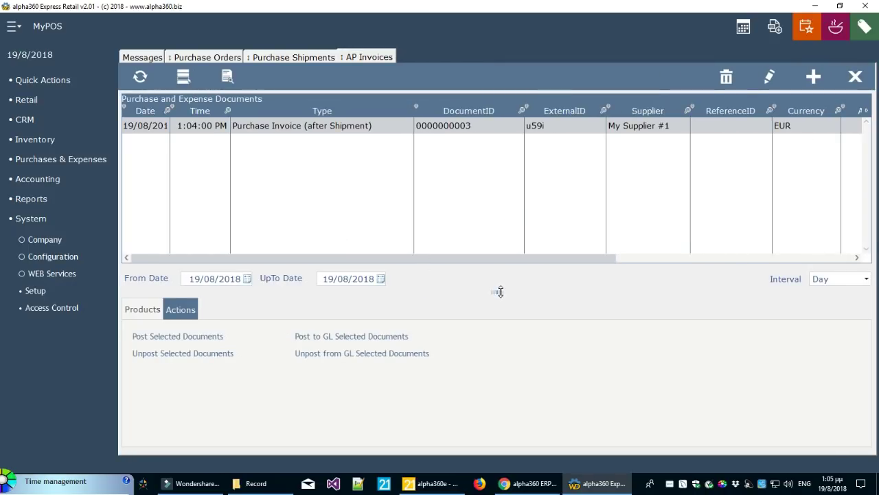
# In Purchase Shipments, widen Quantity Due and compare both ingredient lines' remaining quantities
pyautogui.click(293, 57)
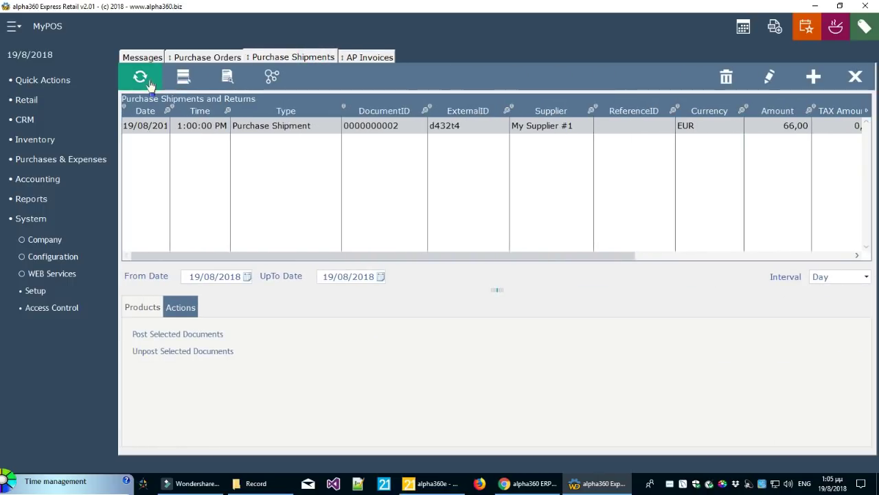
pyautogui.moveTo(589, 258); pyautogui.dragTo(742, 256)
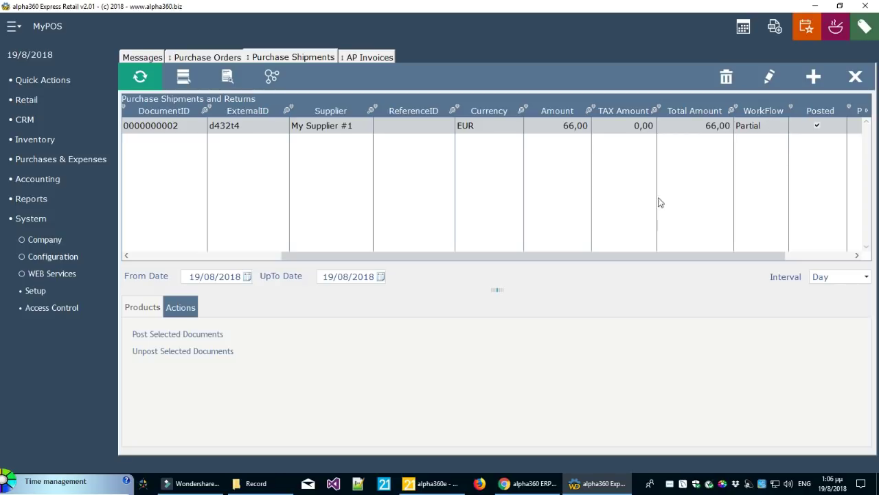
pyautogui.click(152, 311)
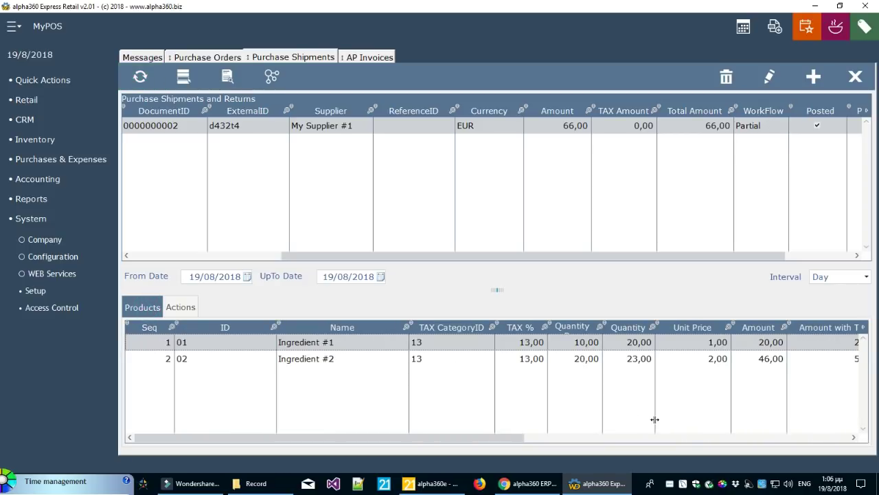
pyautogui.doubleClick(603, 367)
pyautogui.moveTo(632, 358); pyautogui.dragTo(661, 356)
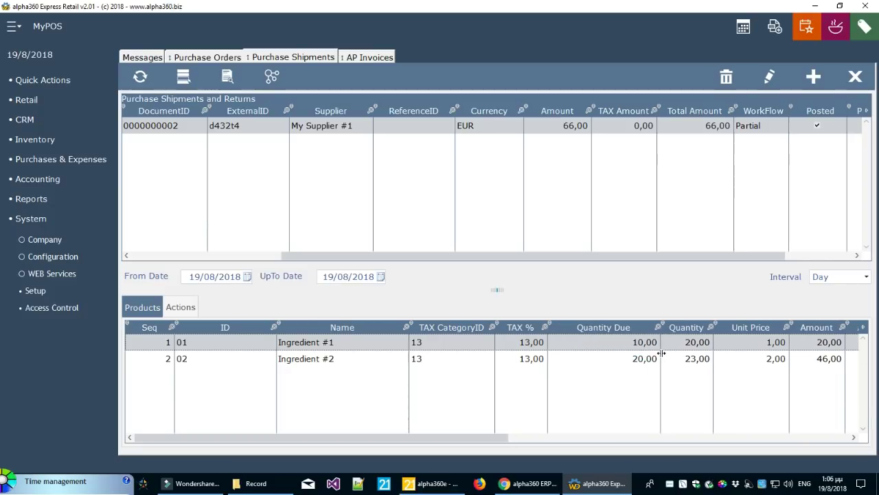
pyautogui.click(644, 361)
pyautogui.click(646, 348)
pyautogui.click(642, 361)
pyautogui.click(643, 358)
pyautogui.click(643, 358)
pyautogui.click(644, 357)
pyautogui.click(643, 359)
pyautogui.click(645, 358)
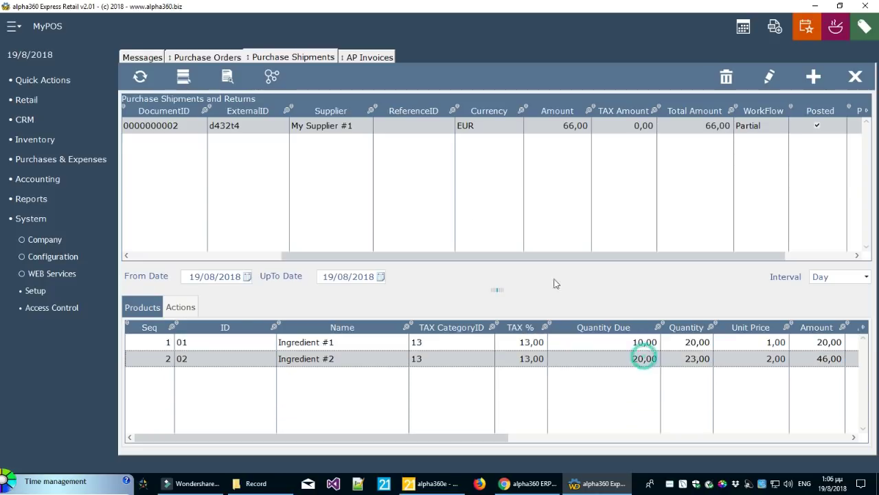
# Create a new AP invoice from the selected purchase shipment
pyautogui.click(415, 126)
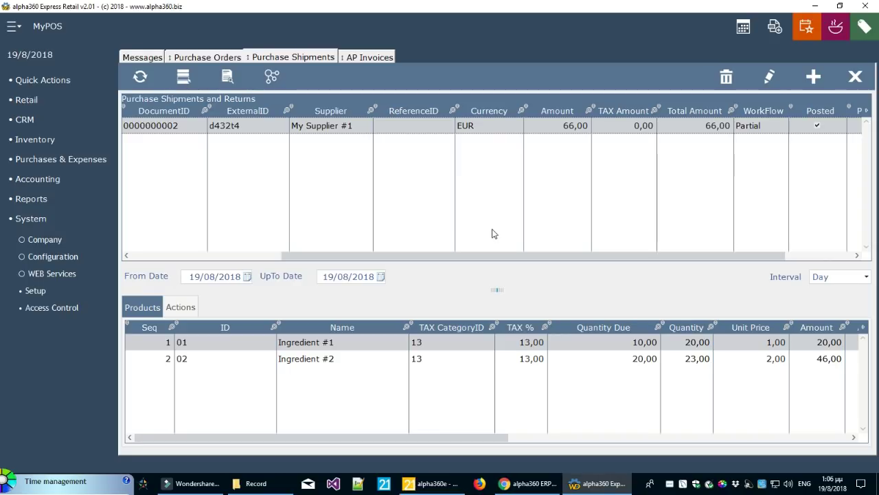
pyautogui.click(309, 130)
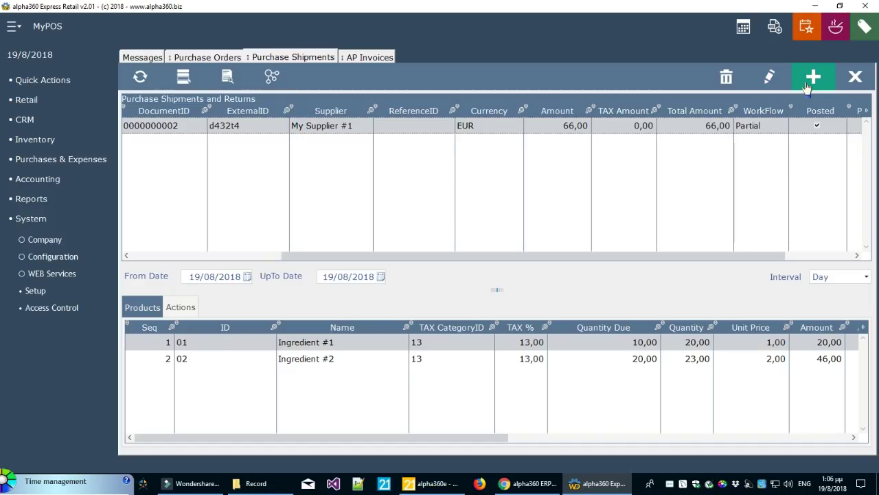
pyautogui.click(283, 83)
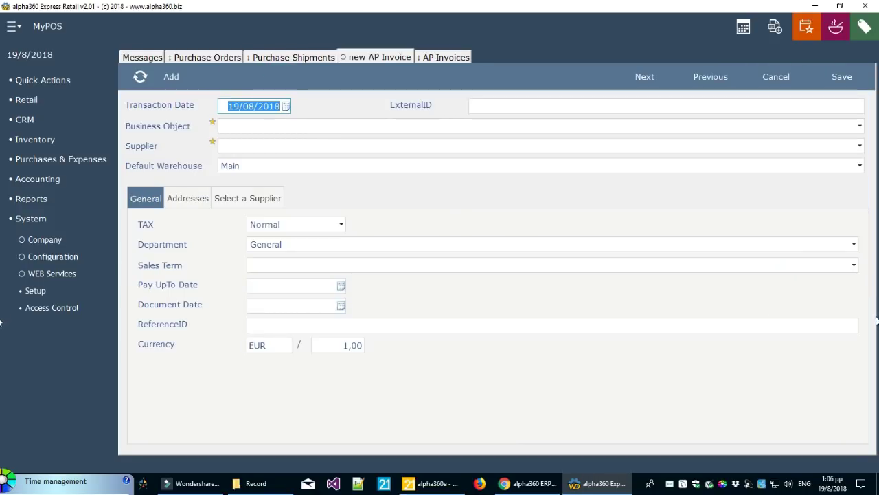
# Set the invoice type to Purchase Invoice (after Shipment), supplier My Supplier #1, reference r34256
pyautogui.click(269, 126)
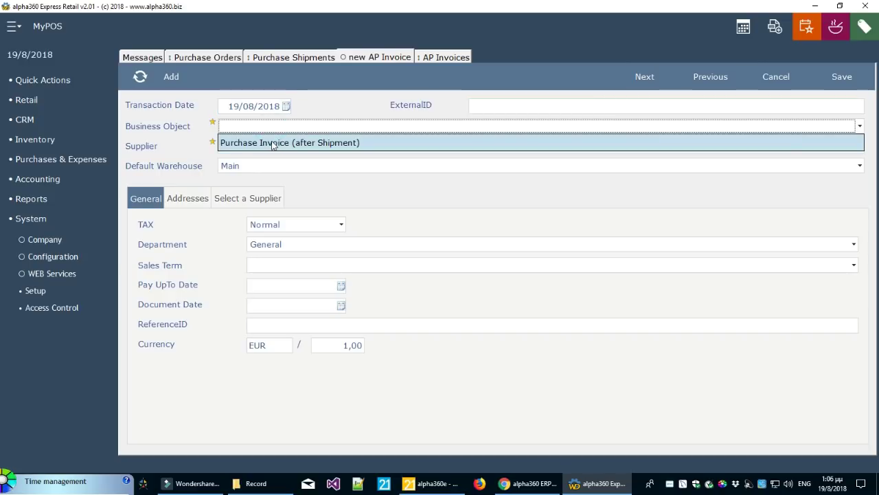
pyautogui.click(272, 143)
pyautogui.click(258, 203)
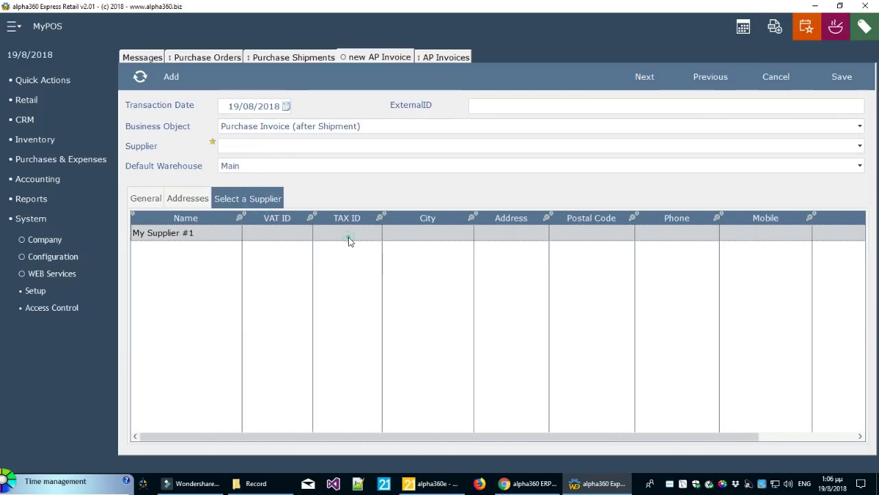
pyautogui.click(348, 237)
pyautogui.click(583, 107)
pyautogui.write('r34256')
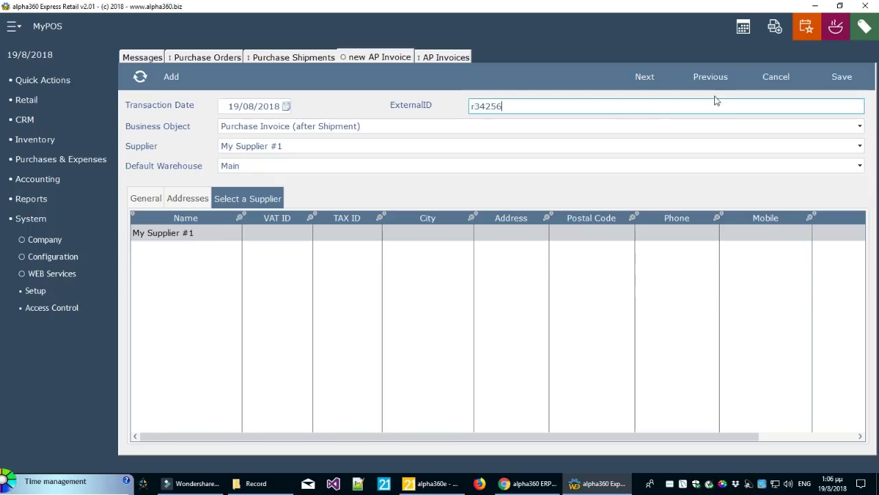
# Check the invoice's Ingredient #1 and Ingredient #2 product lines
pyautogui.click(643, 78)
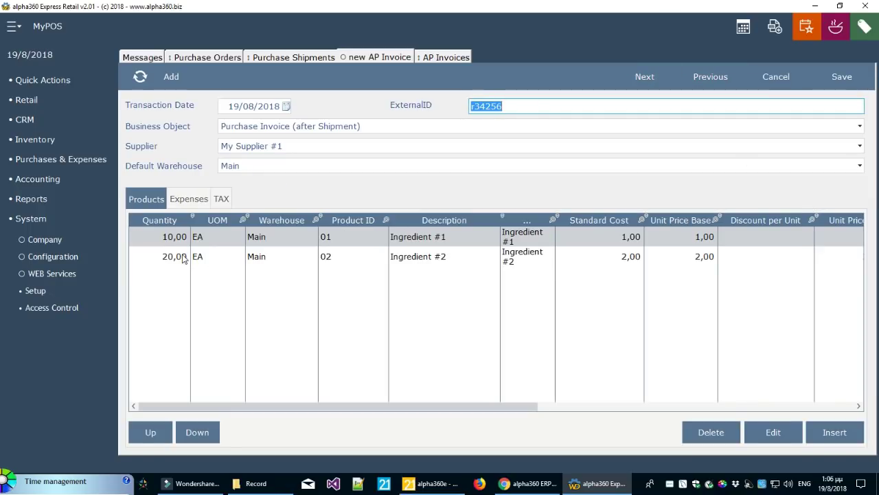
pyautogui.click(178, 260)
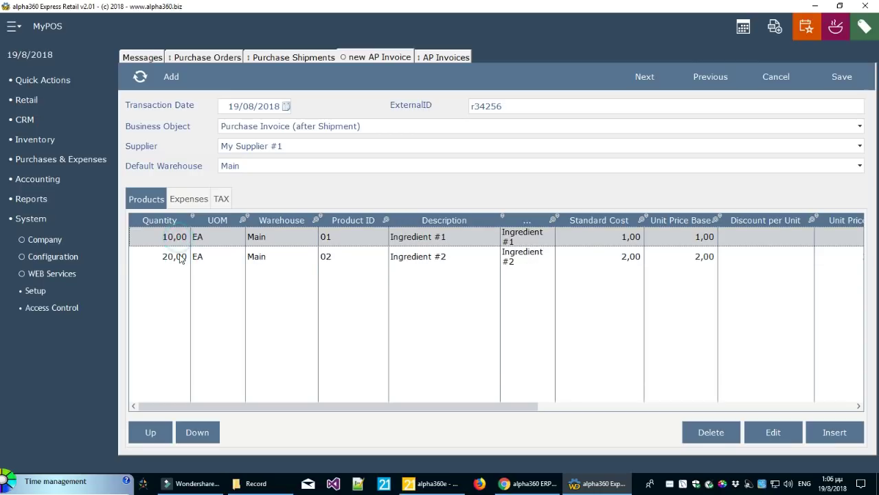
pyautogui.click(177, 239)
pyautogui.click(179, 257)
pyautogui.click(176, 237)
pyautogui.click(179, 258)
pyautogui.click(181, 238)
# Enter a 45,00 tax amount for tax category 13 and save the invoice
pyautogui.click(221, 199)
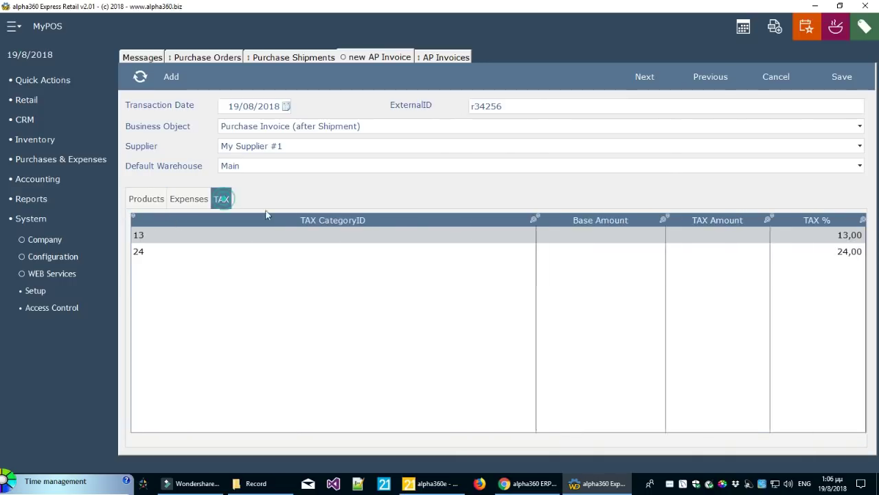
pyautogui.click(718, 235)
pyautogui.write('45')
pyautogui.click(716, 287)
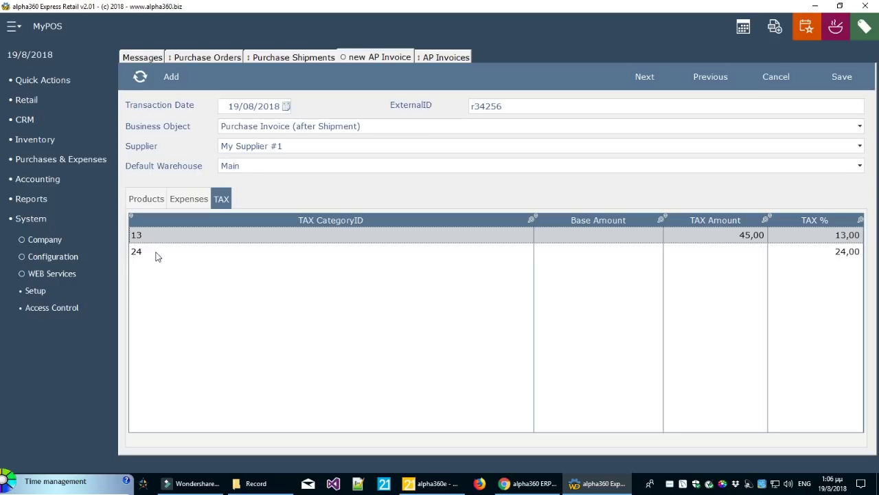
pyautogui.click(850, 85)
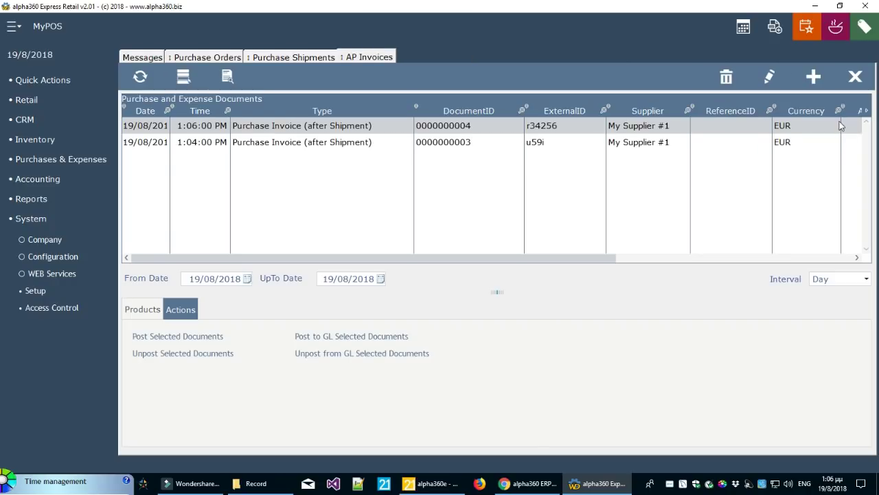
# Refresh the purchase shipments list and enlarge its grid
pyautogui.click(312, 61)
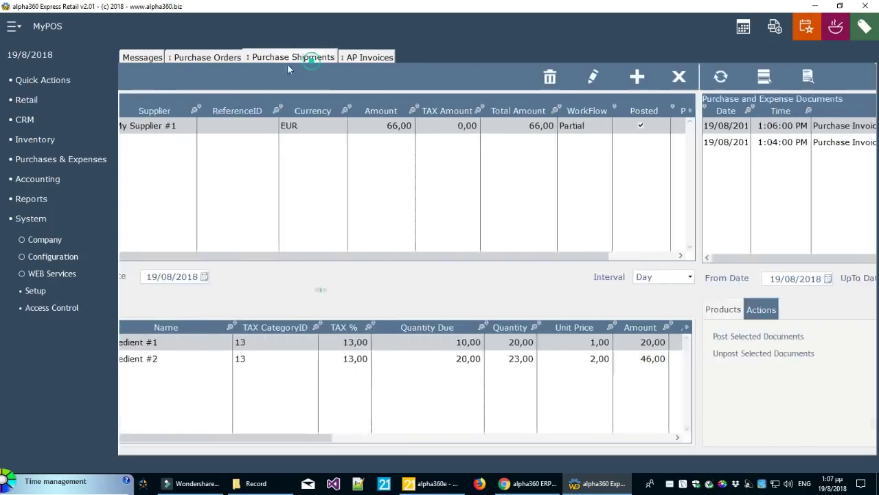
pyautogui.click(138, 74)
pyautogui.moveTo(758, 258); pyautogui.dragTo(795, 257)
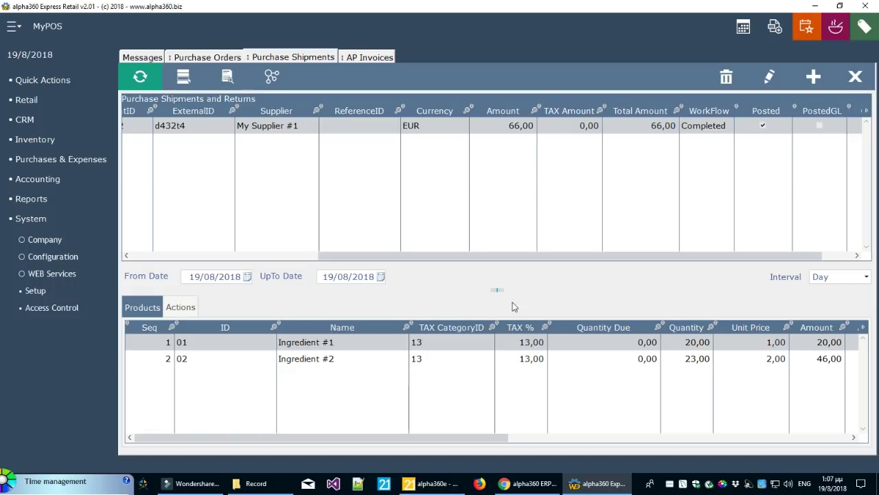
pyautogui.moveTo(498, 290); pyautogui.dragTo(499, 297)
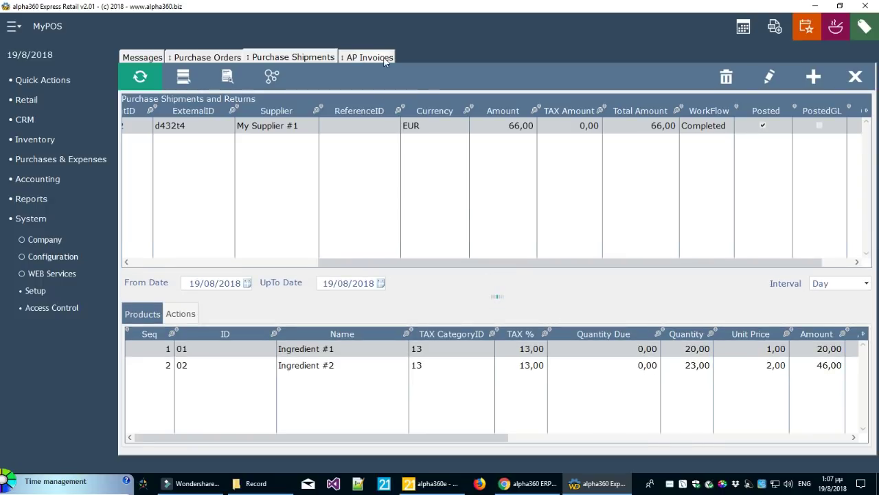
# Compare AP Invoices with Purchase Shipments, confirming shipment d432t4 is Completed with nothing due
pyautogui.click(370, 57)
pyautogui.click(294, 57)
pyautogui.click(367, 57)
pyautogui.click(282, 57)
pyautogui.click(377, 57)
pyautogui.click(301, 57)
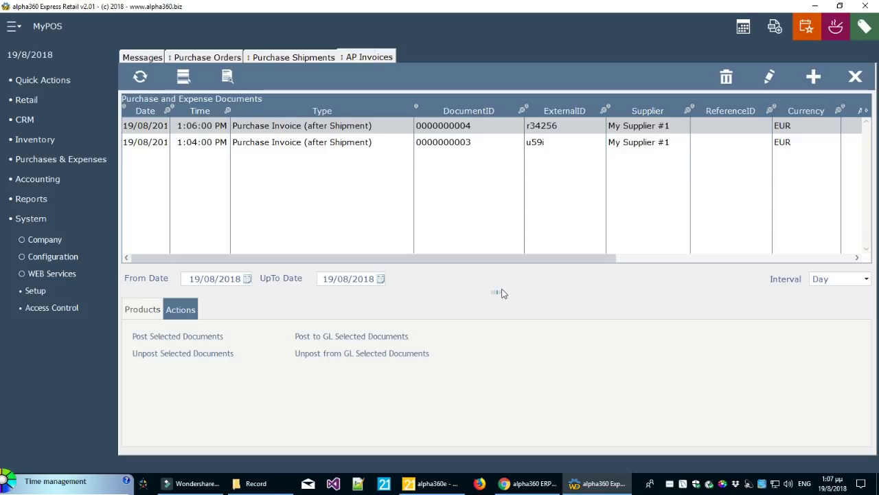
pyautogui.moveTo(523, 258); pyautogui.dragTo(627, 250)
pyautogui.moveTo(502, 291); pyautogui.dragTo(502, 296)
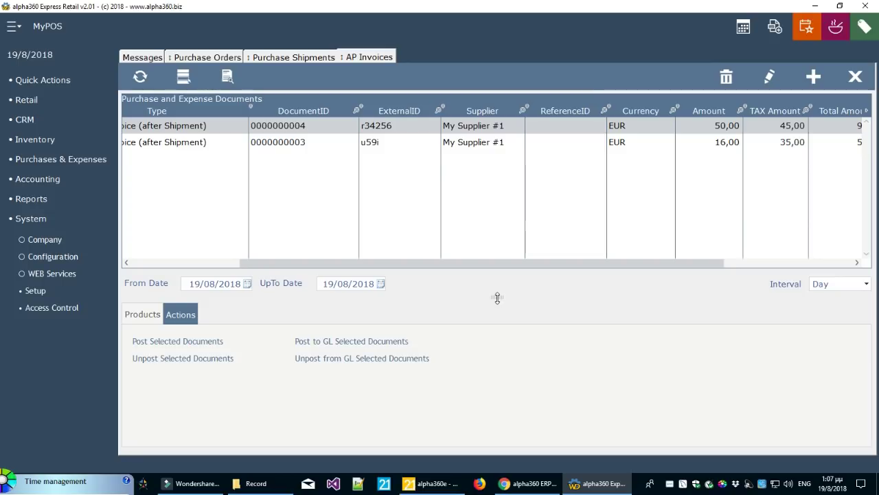
pyautogui.click(294, 59)
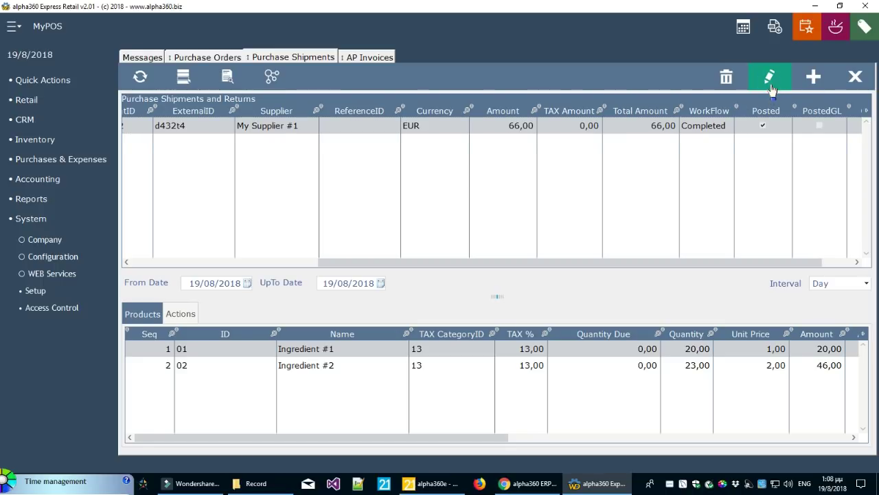
pyautogui.click(770, 83)
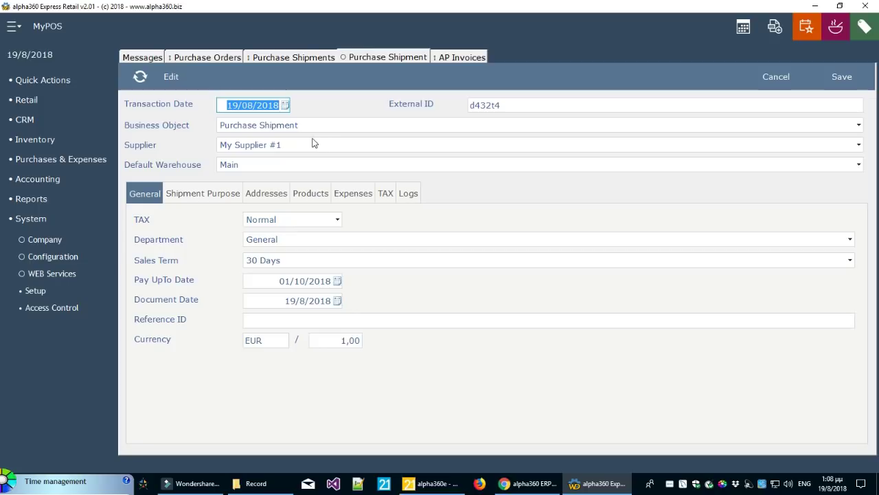
pyautogui.click(773, 84)
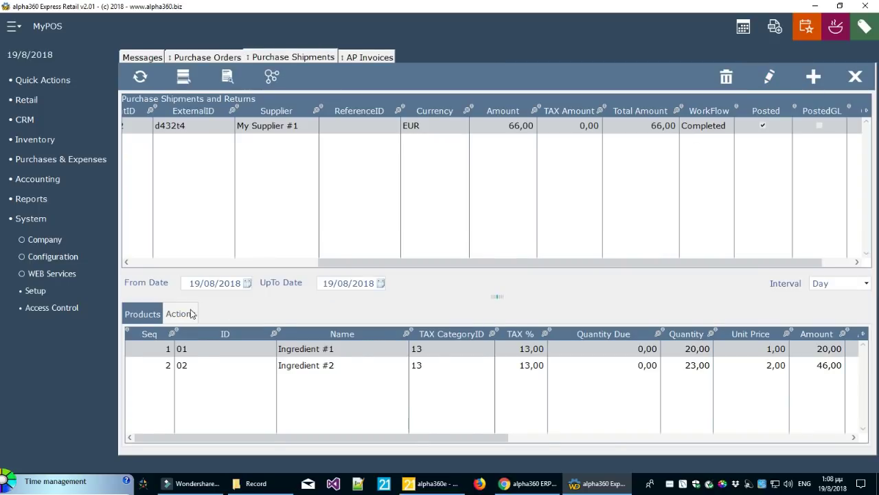
pyautogui.click(191, 313)
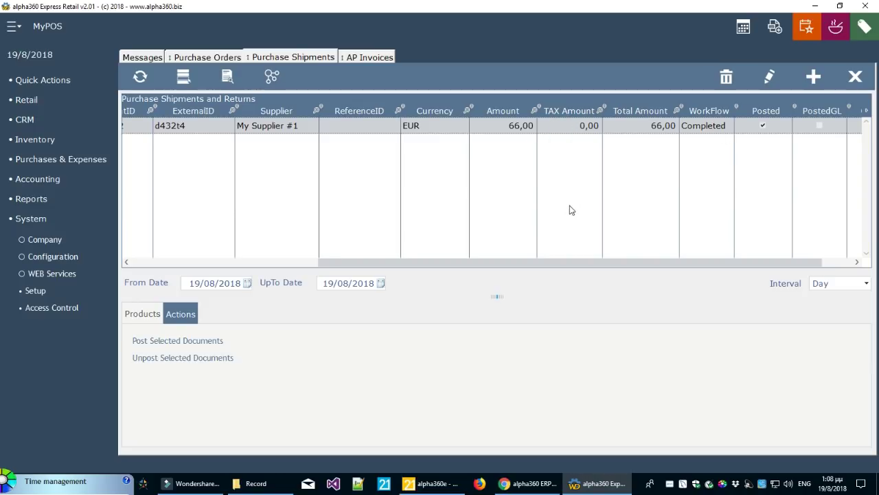
pyautogui.click(186, 358)
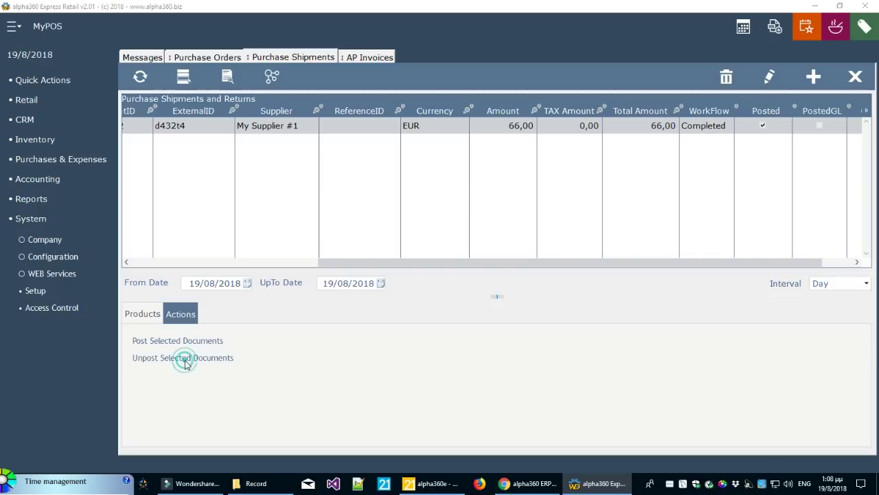
pyautogui.click(462, 279)
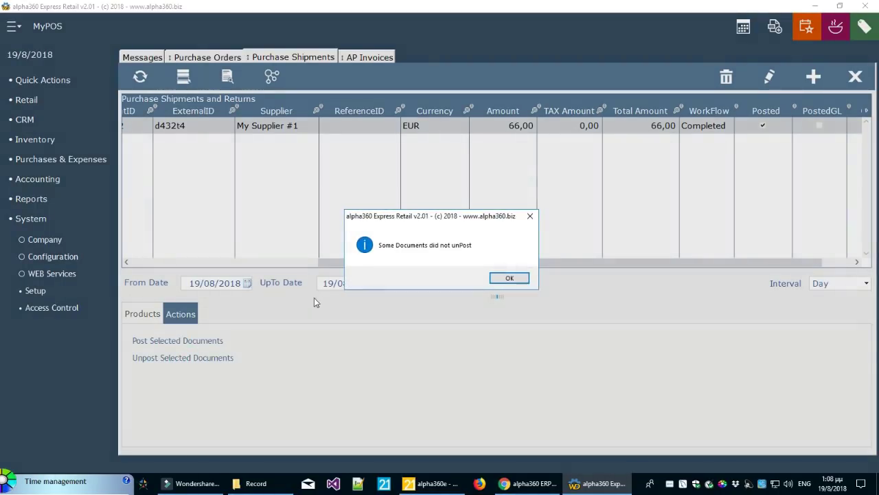
pyautogui.click(509, 279)
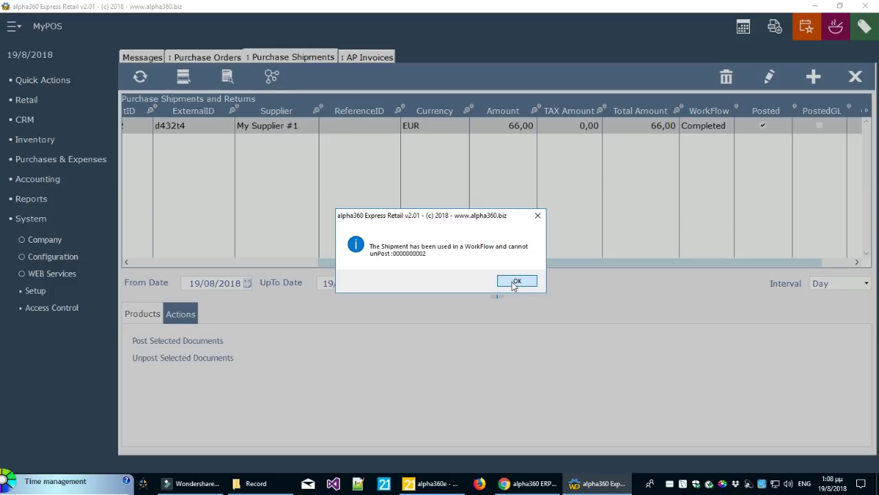
pyautogui.click(515, 282)
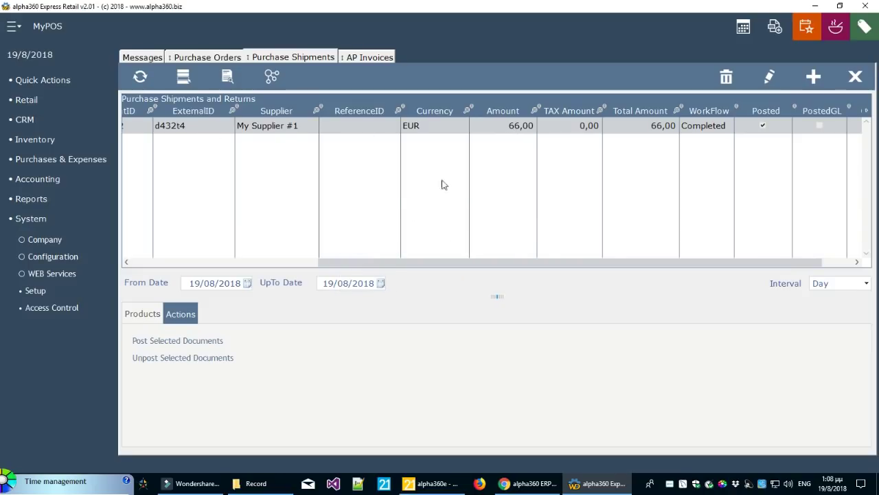
pyautogui.click(371, 58)
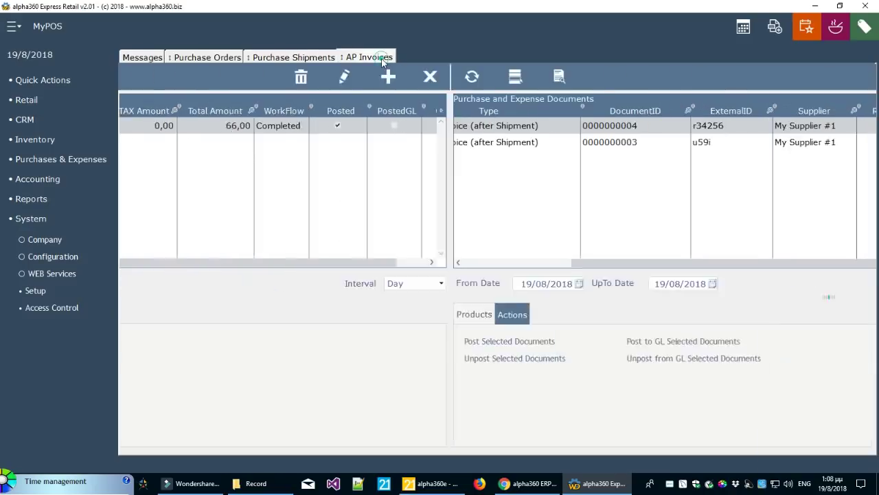
pyautogui.click(322, 126)
pyautogui.click(320, 142)
pyautogui.click(324, 126)
pyautogui.click(322, 143)
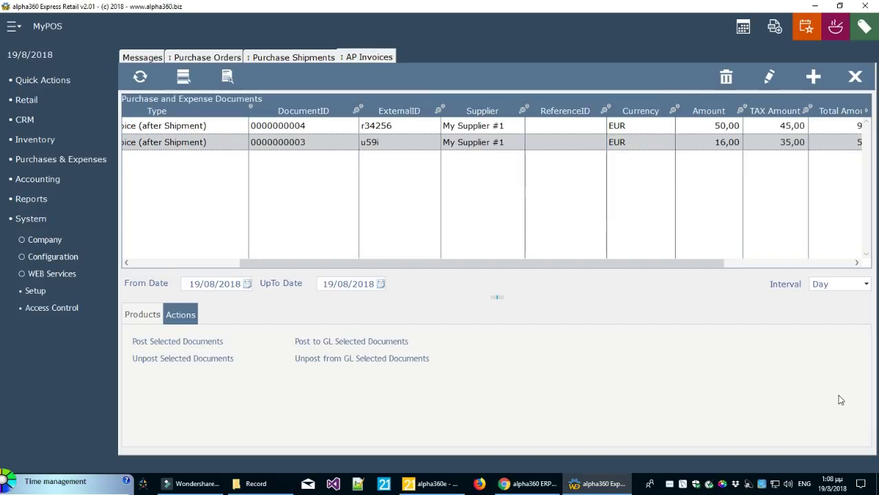
pyautogui.moveTo(495, 264); pyautogui.dragTo(255, 271)
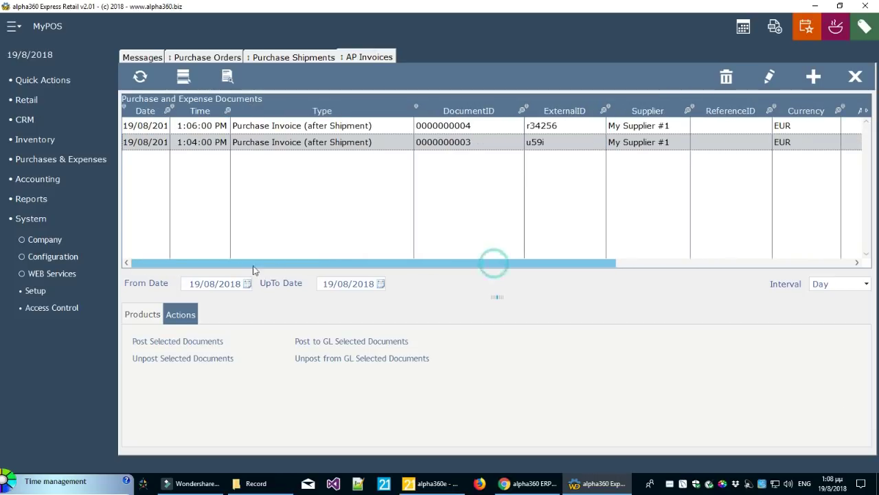
pyautogui.click(349, 130)
pyautogui.moveTo(462, 264); pyautogui.dragTo(721, 261)
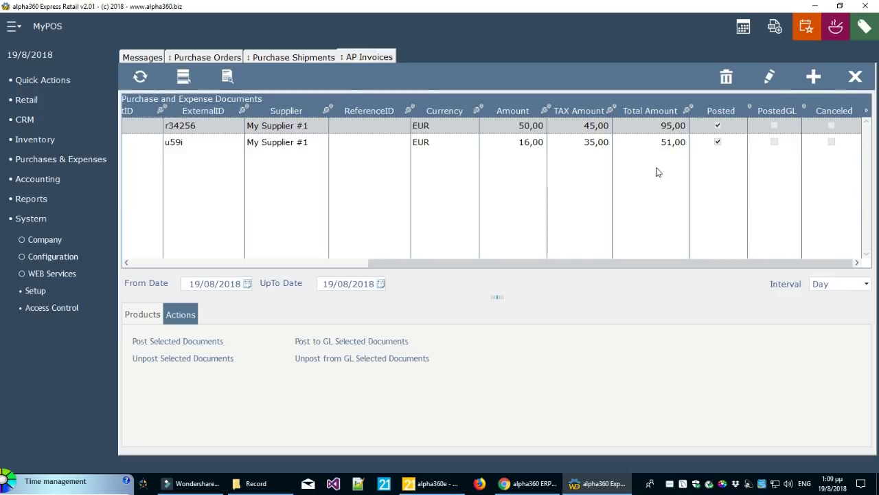
pyautogui.keyDown('ctrl'); pyautogui.click(662, 143); pyautogui.keyUp('ctrl')
# Attempt GL posting of both invoices, dismiss the missing-journal errors, and open Setup
pyautogui.click(380, 341)
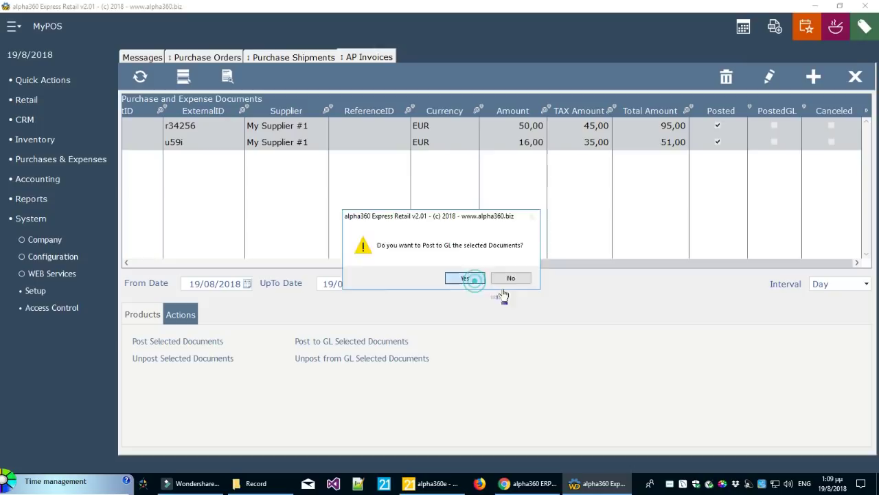
pyautogui.click(465, 278)
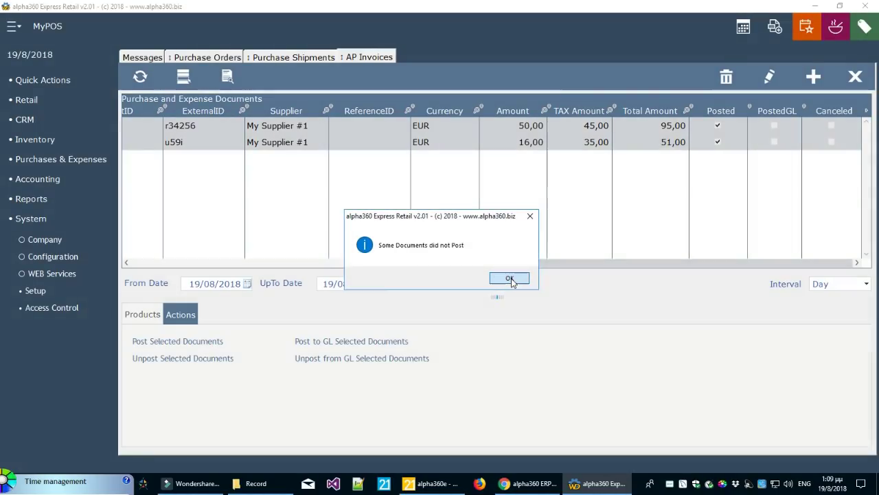
pyautogui.click(510, 279)
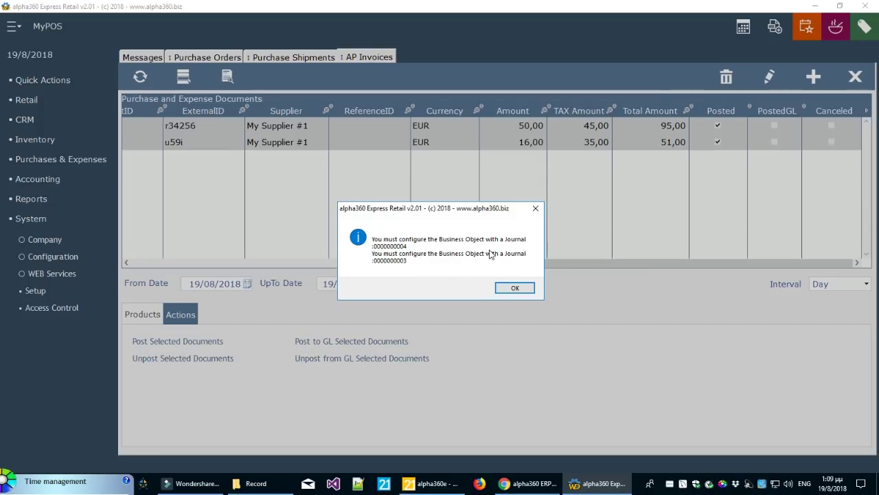
pyautogui.click(513, 289)
pyautogui.click(33, 291)
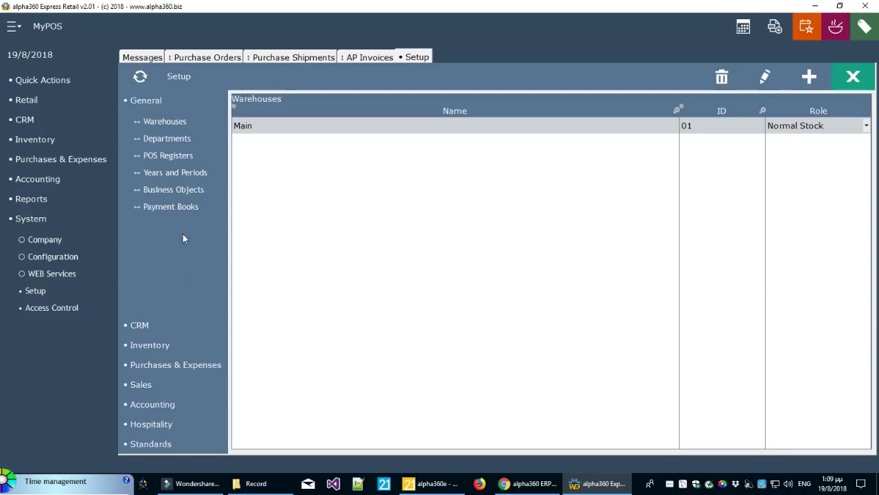
# Set GL journal General on Purchase Invoice (after Shipment) under Purchases & Expenses, save, close Setup
pyautogui.click(193, 191)
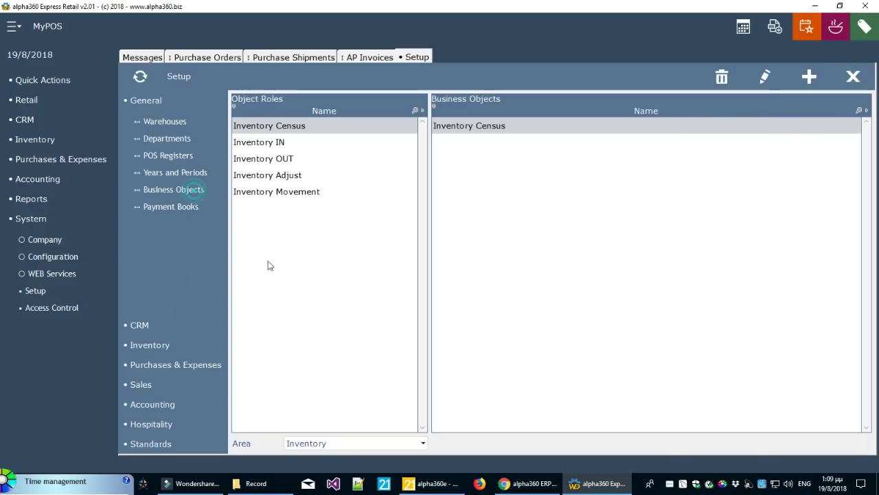
pyautogui.click(328, 447)
pyautogui.click(331, 411)
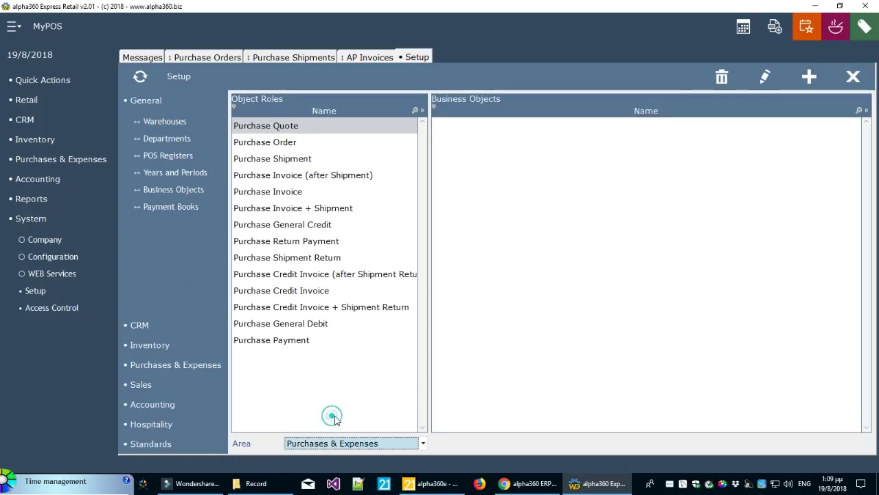
pyautogui.click(343, 176)
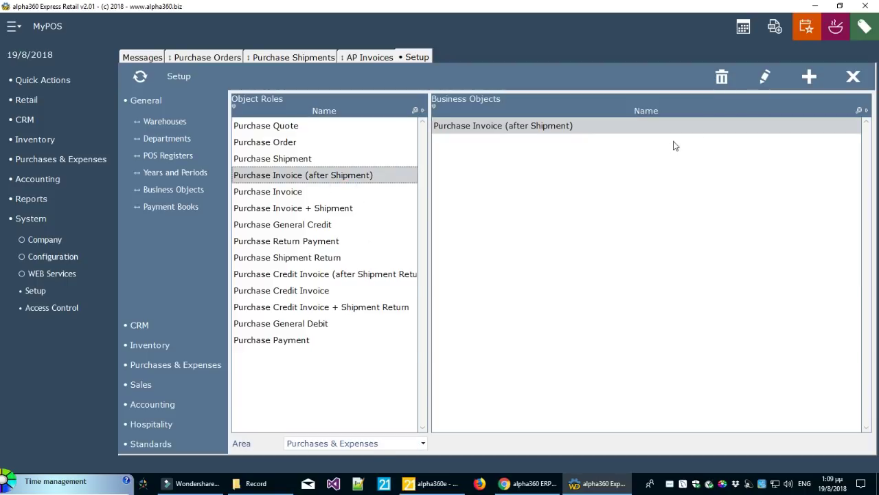
pyautogui.click(764, 76)
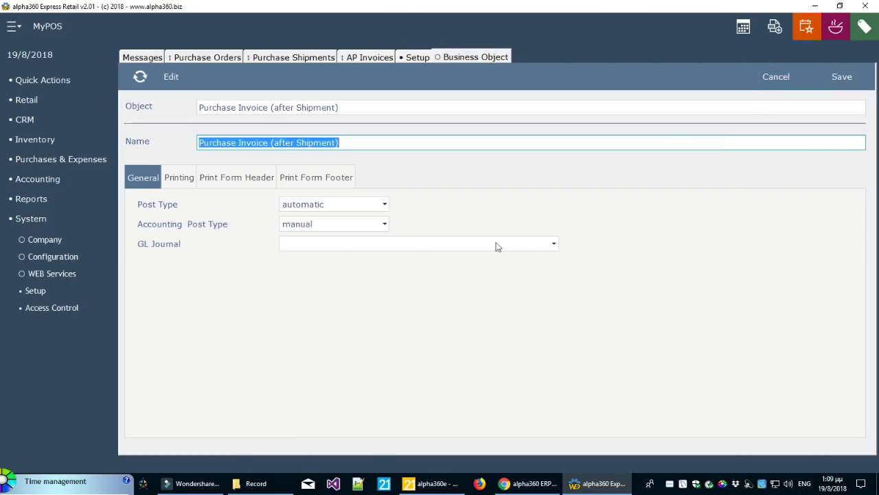
pyautogui.click(343, 246)
pyautogui.click(331, 276)
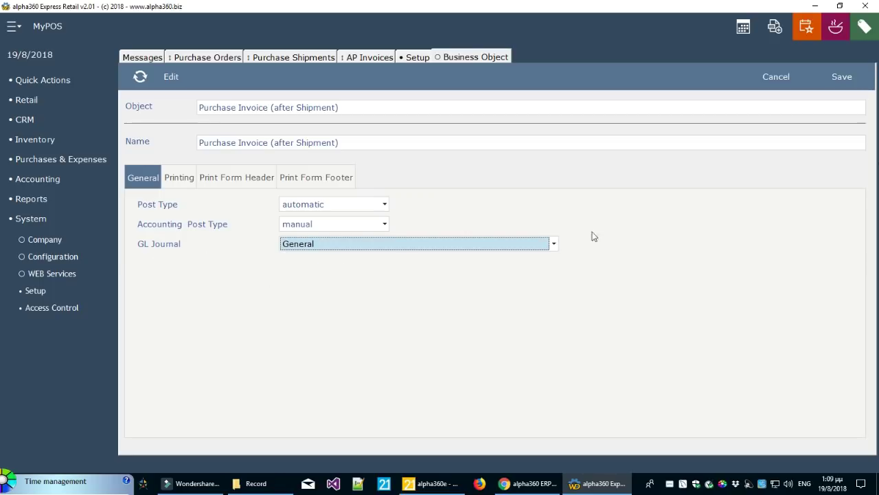
pyautogui.click(842, 76)
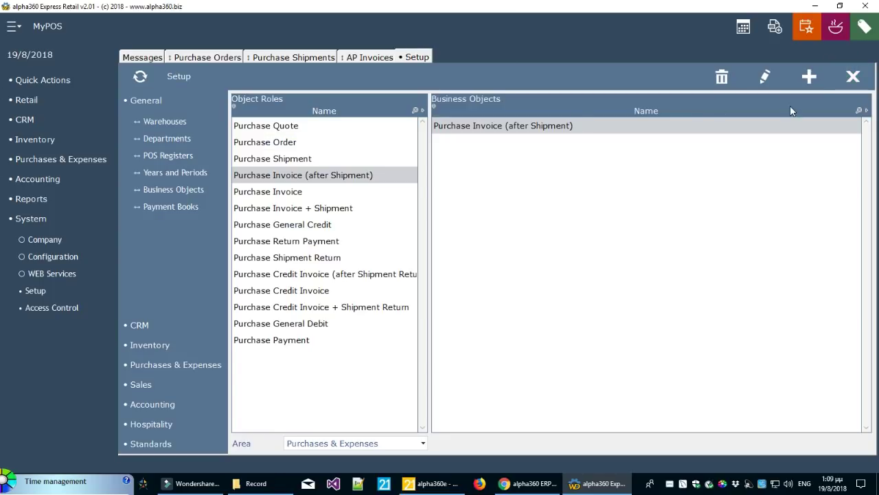
pyautogui.click(856, 81)
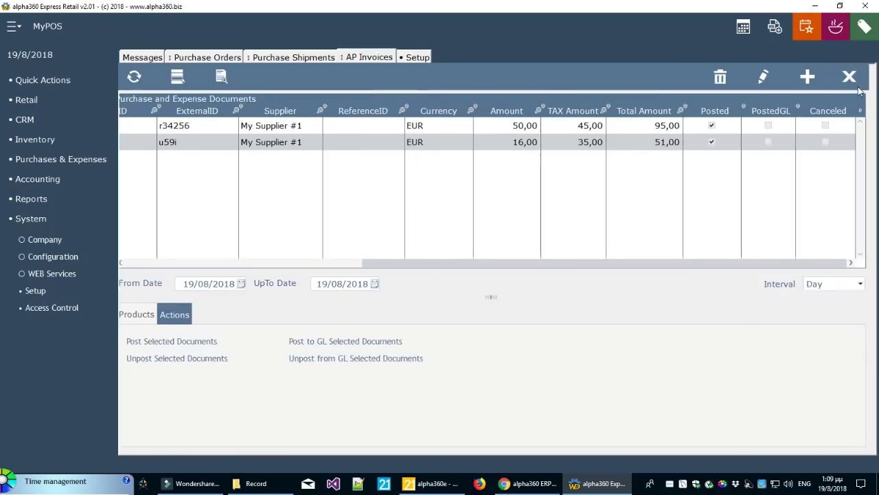
# Post the r34256 and u59i supplier invoices to the general ledger
pyautogui.keyDown('ctrl'); pyautogui.click(657, 144); pyautogui.keyUp('ctrl')
pyautogui.click(395, 343)
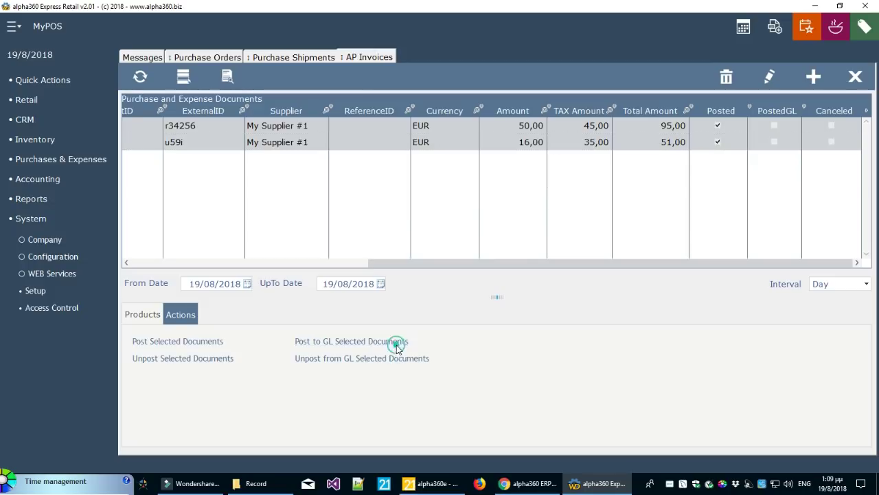
pyautogui.click(466, 279)
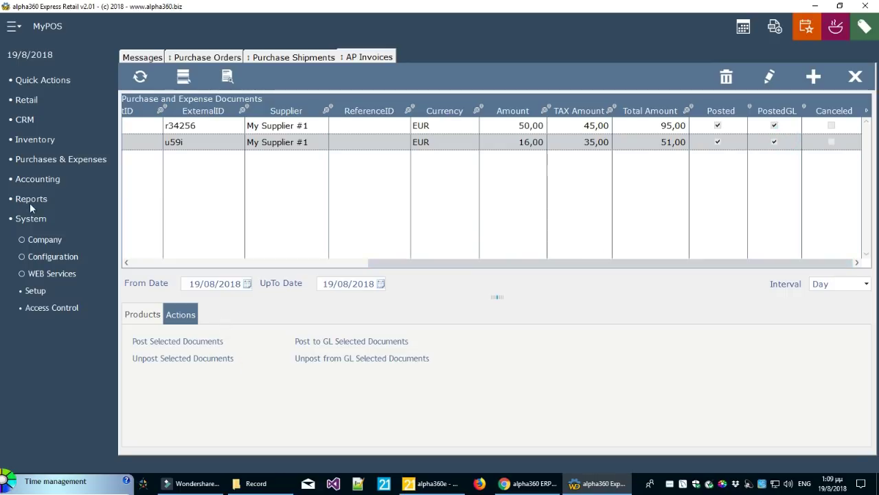
# Open Accounting Batches filtered to a single day and view the r34256 and u59i batches
pyautogui.click(47, 182)
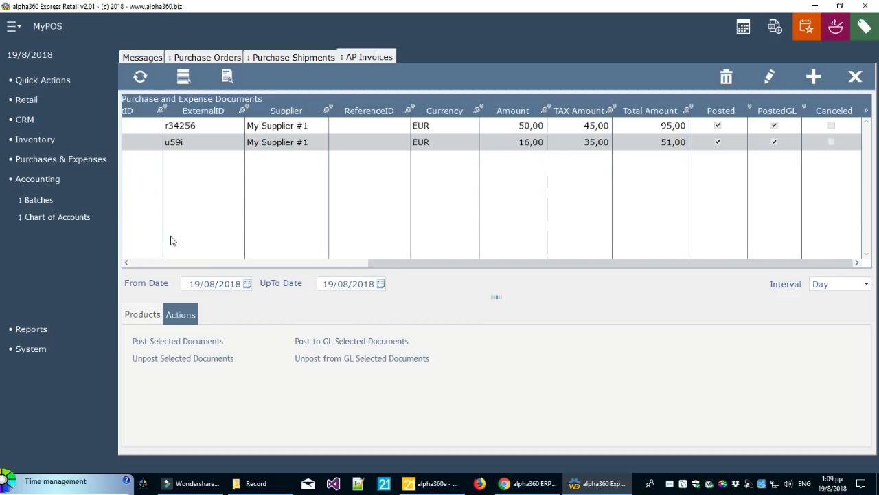
pyautogui.click(41, 201)
pyautogui.click(837, 254)
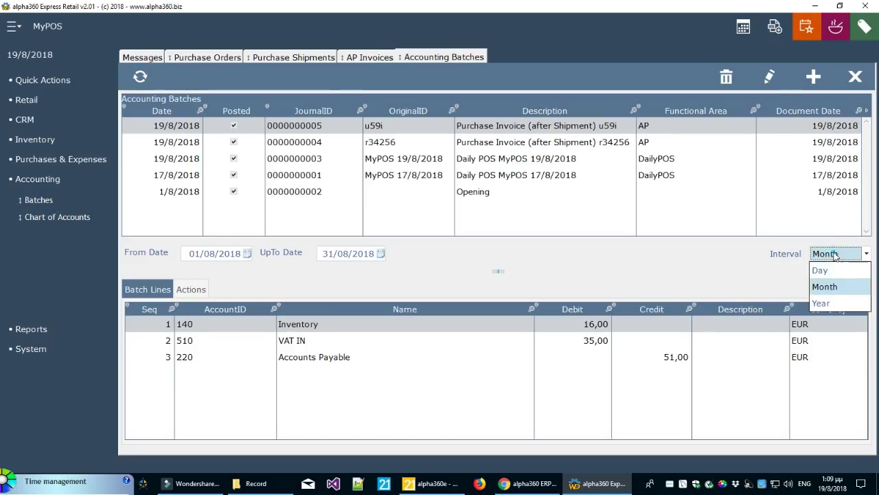
pyautogui.click(835, 271)
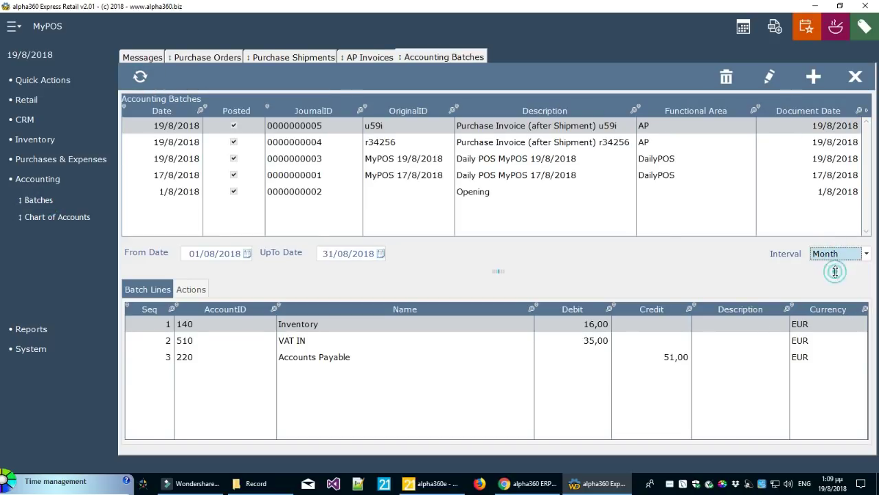
pyautogui.click(567, 142)
pyautogui.click(569, 126)
pyautogui.click(566, 142)
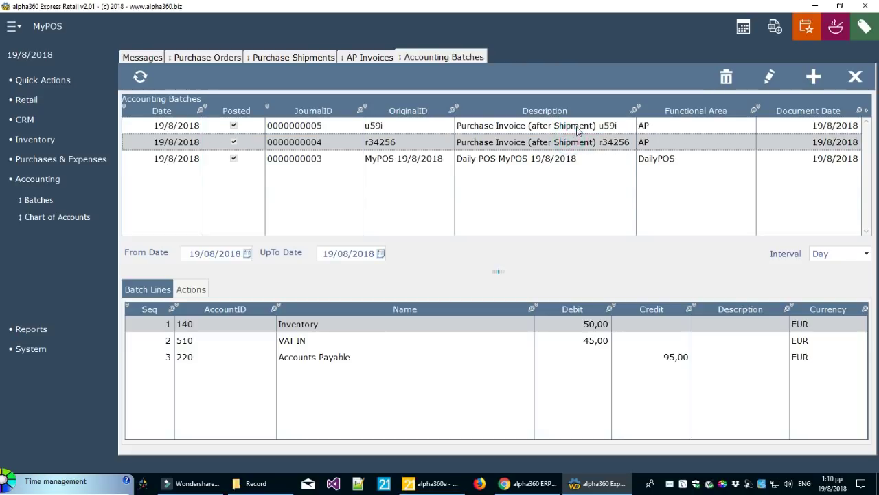
pyautogui.click(578, 125)
# Inspect the u59i batch's Inventory, VAT IN and Accounts Payable journal lines
pyautogui.click(367, 342)
pyautogui.click(372, 323)
pyautogui.click(365, 341)
pyautogui.click(365, 356)
pyautogui.click(367, 343)
pyautogui.click(370, 324)
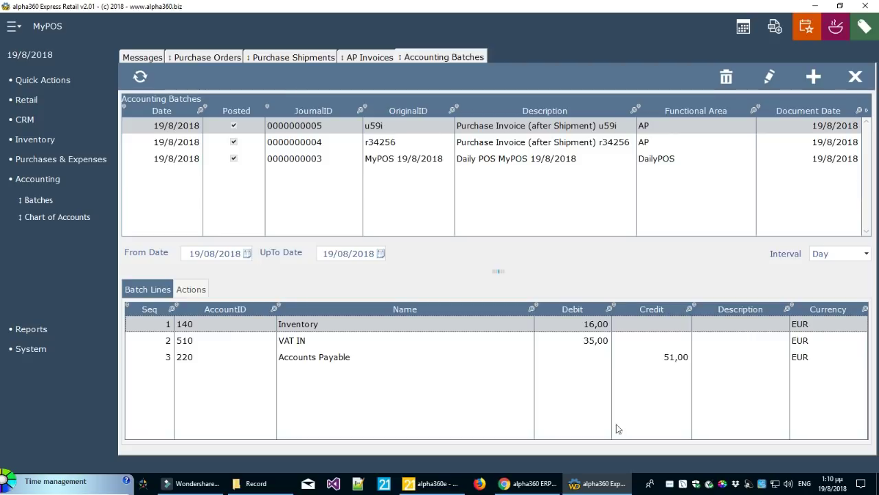
pyautogui.click(46, 349)
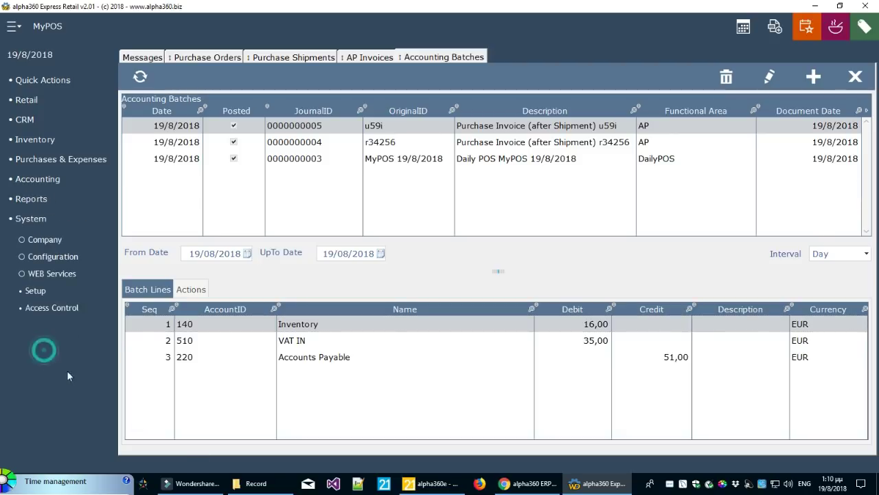
pyautogui.click(55, 257)
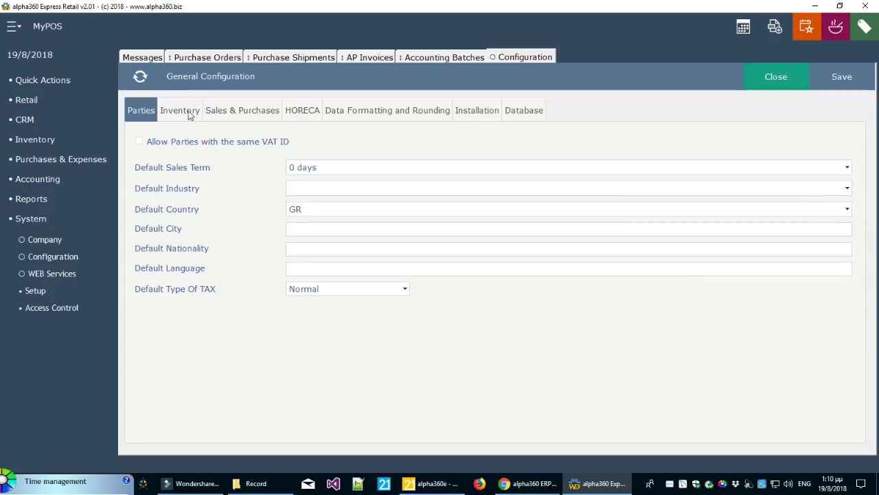
pyautogui.click(188, 112)
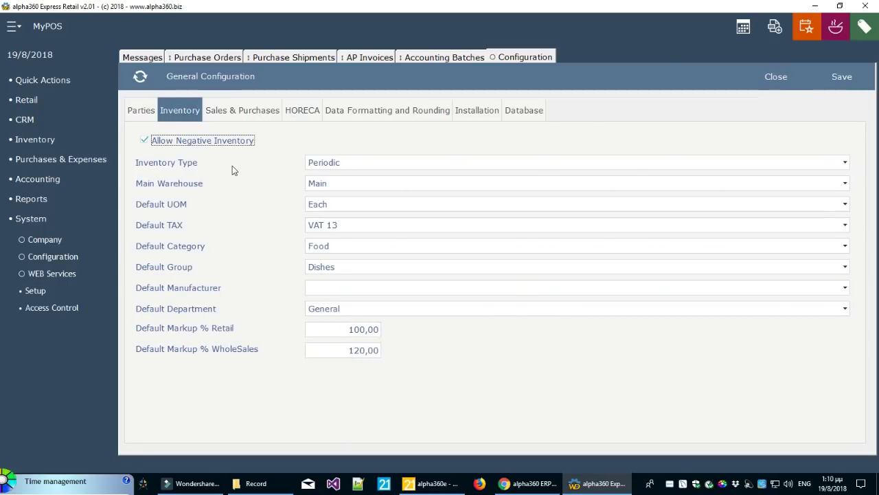
pyautogui.click(783, 87)
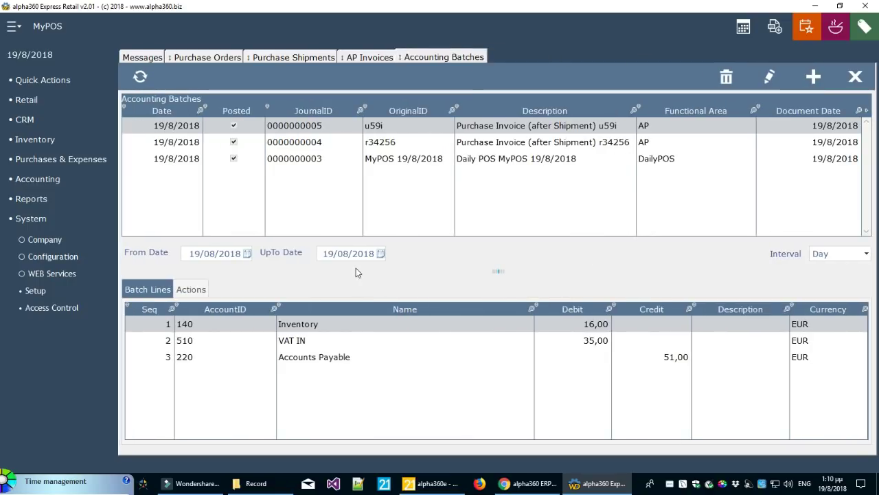
pyautogui.click(307, 143)
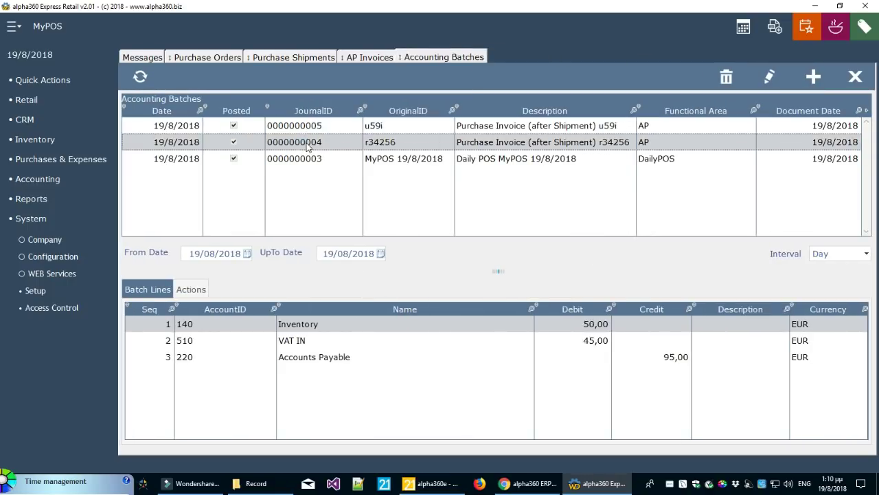
pyautogui.click(309, 159)
pyautogui.click(309, 127)
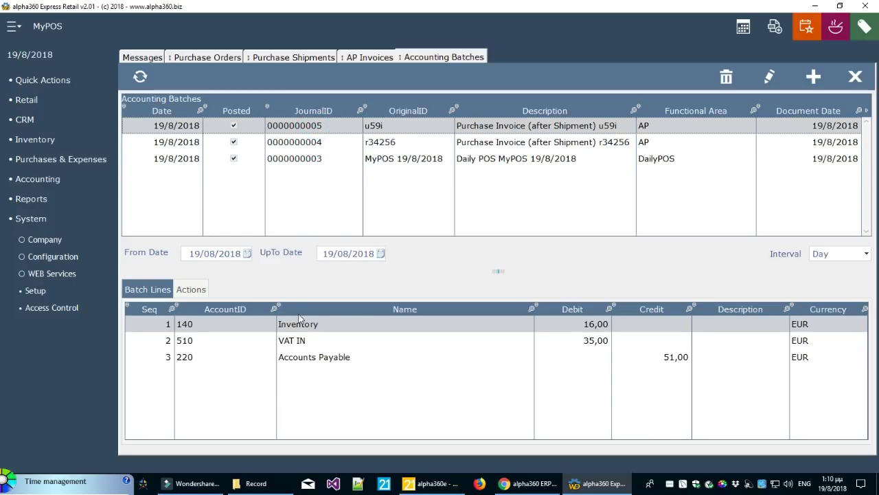
pyautogui.click(349, 342)
pyautogui.click(350, 355)
pyautogui.click(356, 343)
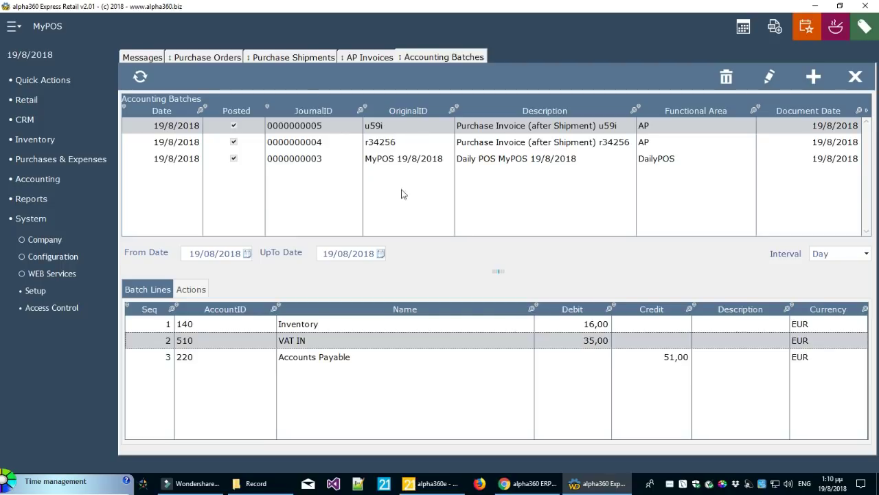
pyautogui.click(50, 180)
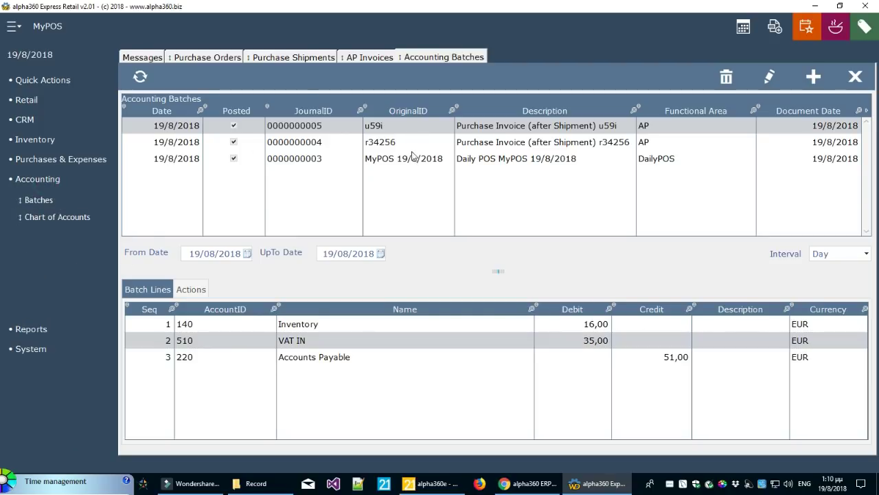
# Open Chart of Accounts and expand the 100, 200, 300 and 500 account groups
pyautogui.click(65, 216)
pyautogui.click(135, 126)
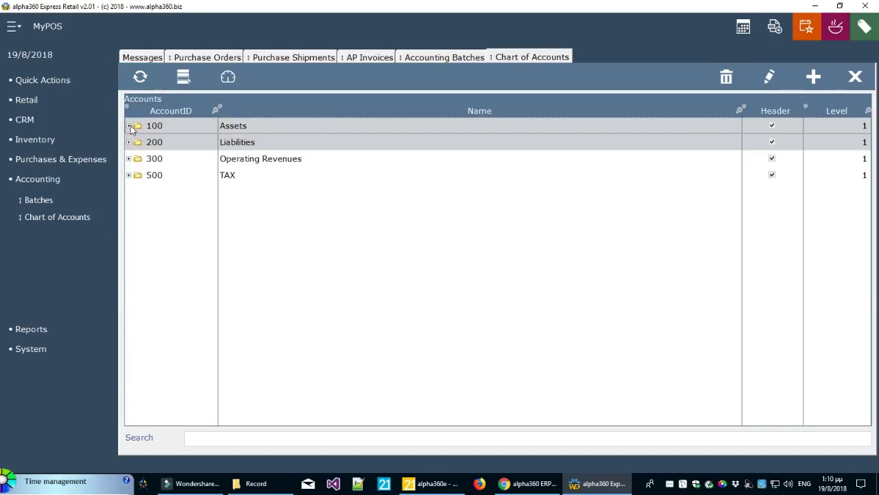
pyautogui.click(128, 126)
pyautogui.click(132, 243)
pyautogui.click(131, 241)
pyautogui.click(130, 290)
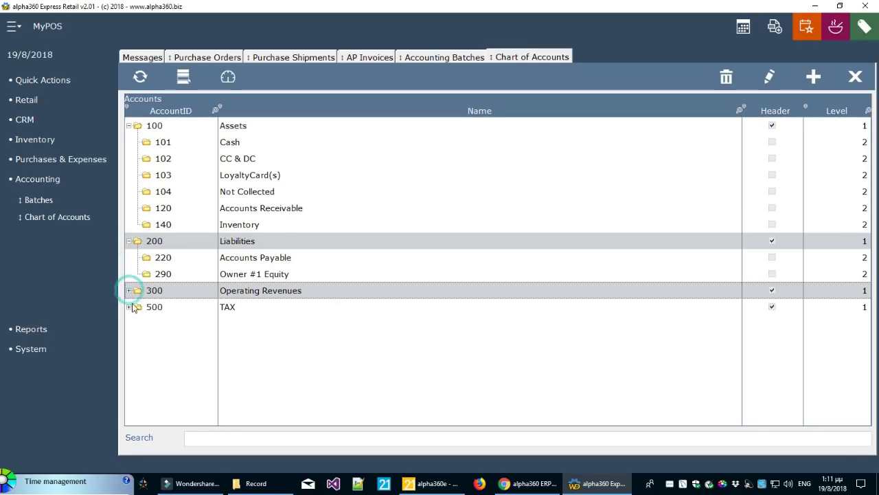
pyautogui.click(129, 291)
pyautogui.click(128, 356)
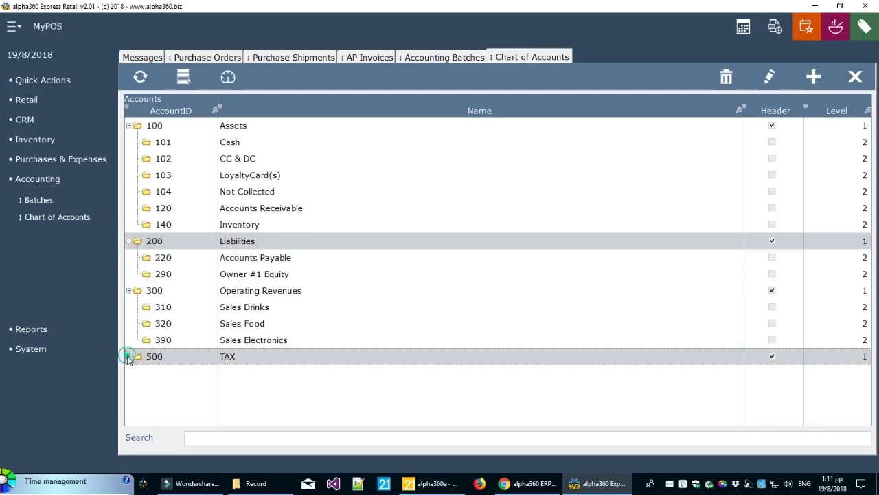
pyautogui.click(129, 357)
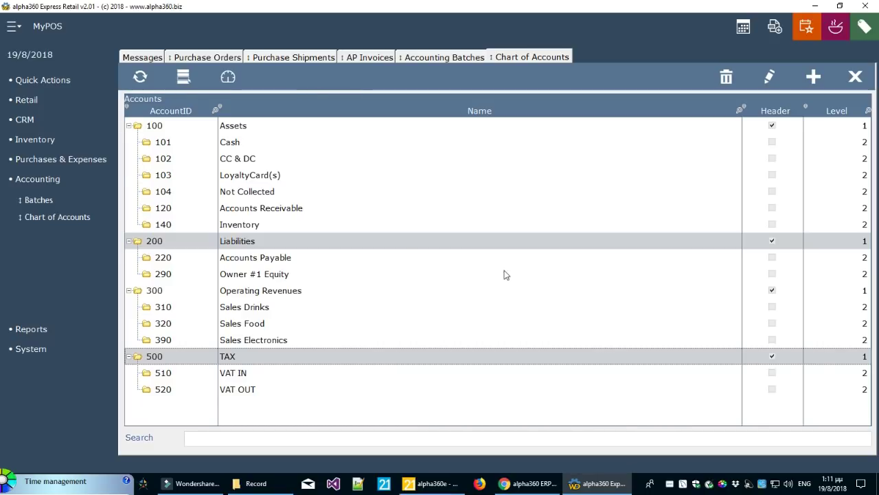
pyautogui.click(87, 160)
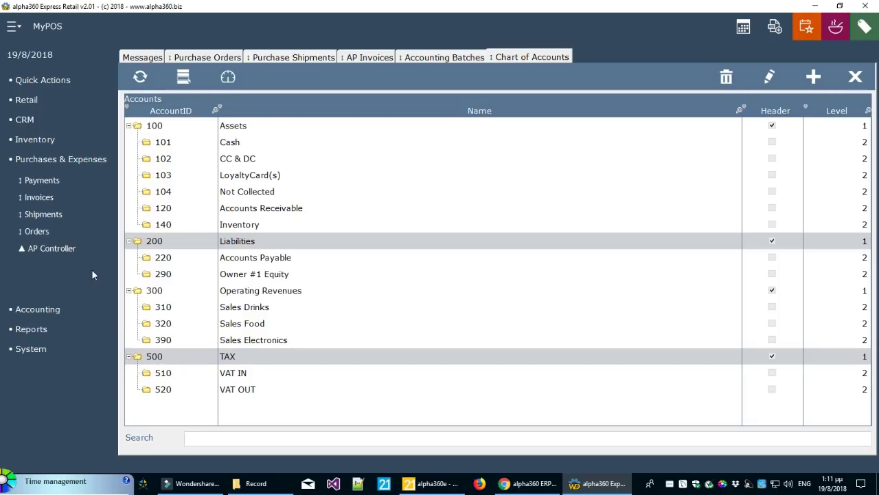
# Calculate AP aging, showing My Supplier #1 at 55.726,00, then open AP Payments
pyautogui.click(69, 249)
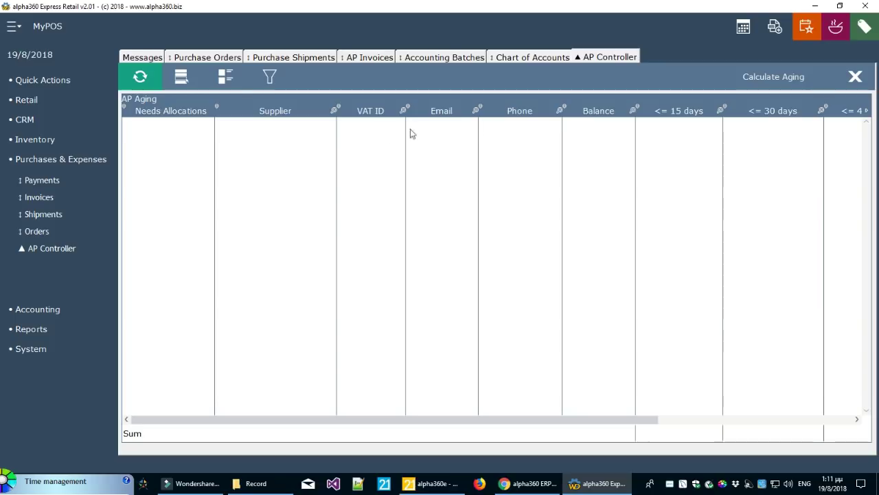
pyautogui.click(778, 82)
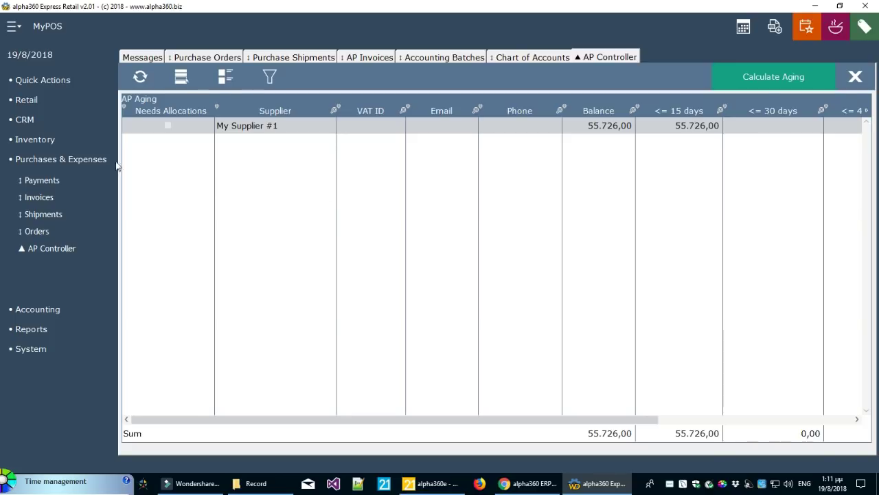
pyautogui.click(43, 180)
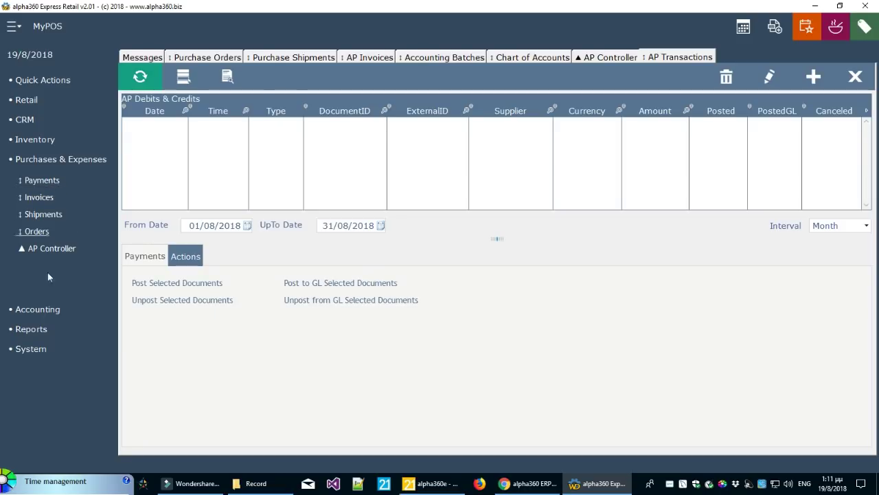
# Limit payments to one day and start an AP Payment for My Supplier #1
pyautogui.click(839, 226)
pyautogui.click(829, 239)
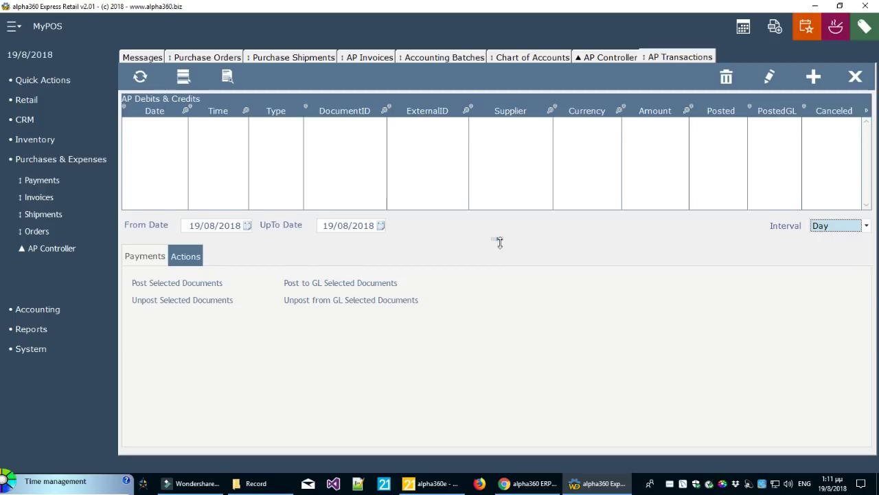
pyautogui.click(815, 78)
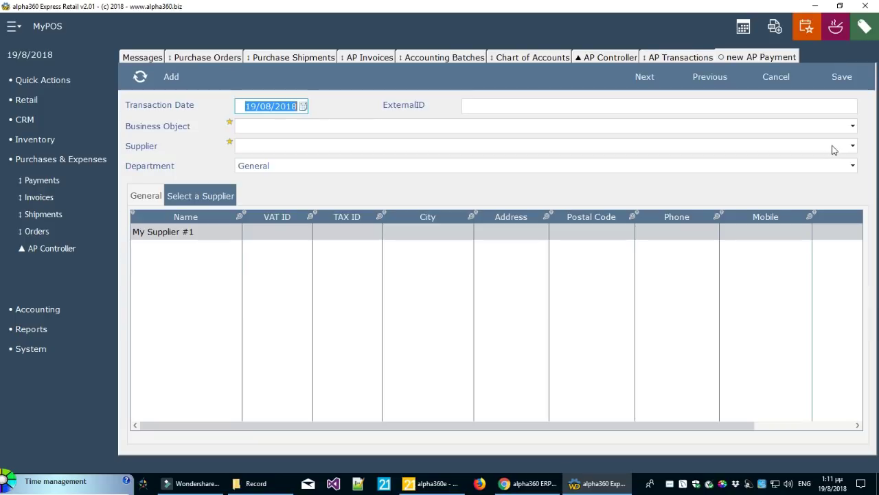
pyautogui.click(489, 106)
pyautogui.click(397, 125)
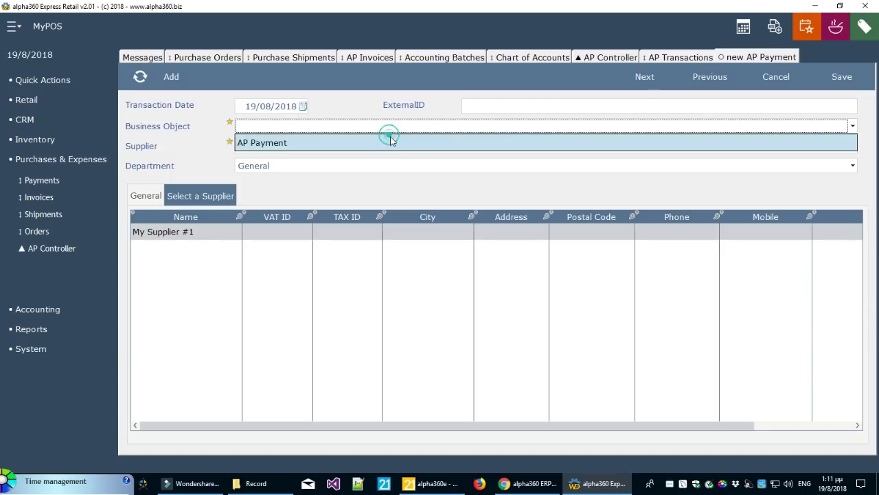
pyautogui.click(390, 142)
pyautogui.doubleClick(200, 231)
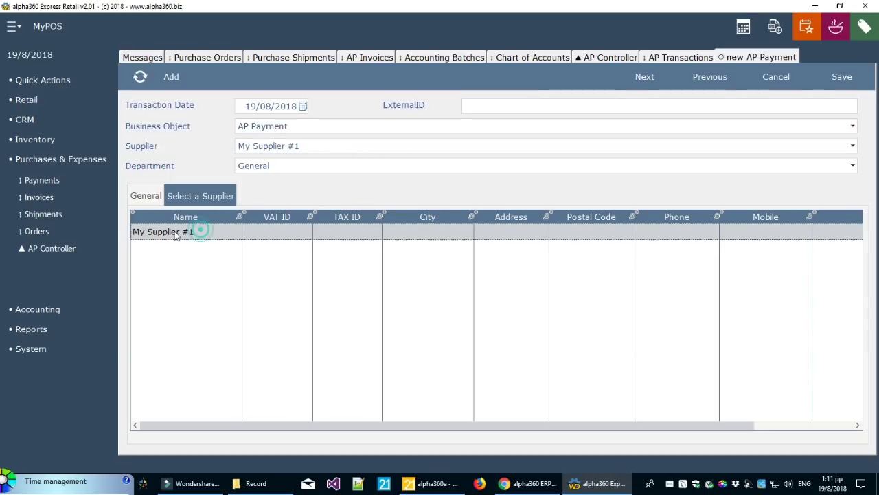
pyautogui.click(650, 79)
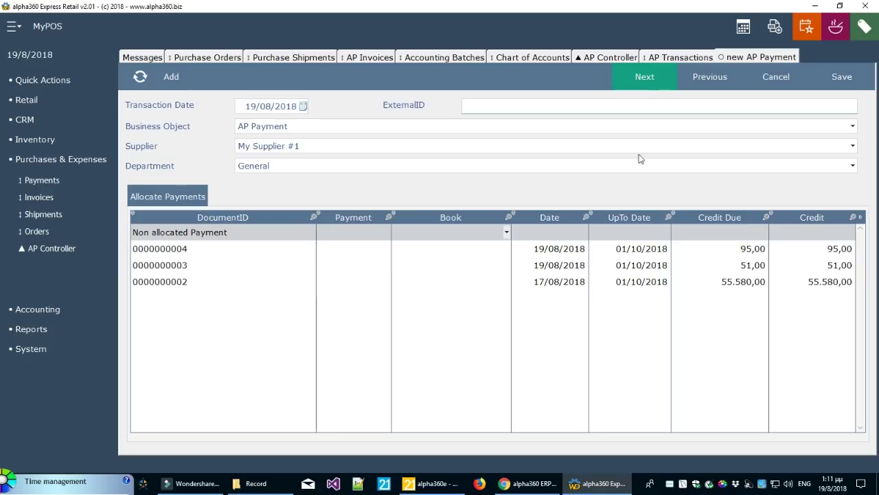
pyautogui.click(576, 253)
pyautogui.click(568, 265)
pyautogui.click(563, 282)
pyautogui.click(563, 267)
pyautogui.click(573, 250)
pyautogui.click(569, 265)
pyautogui.click(563, 281)
pyautogui.click(566, 266)
pyautogui.click(569, 265)
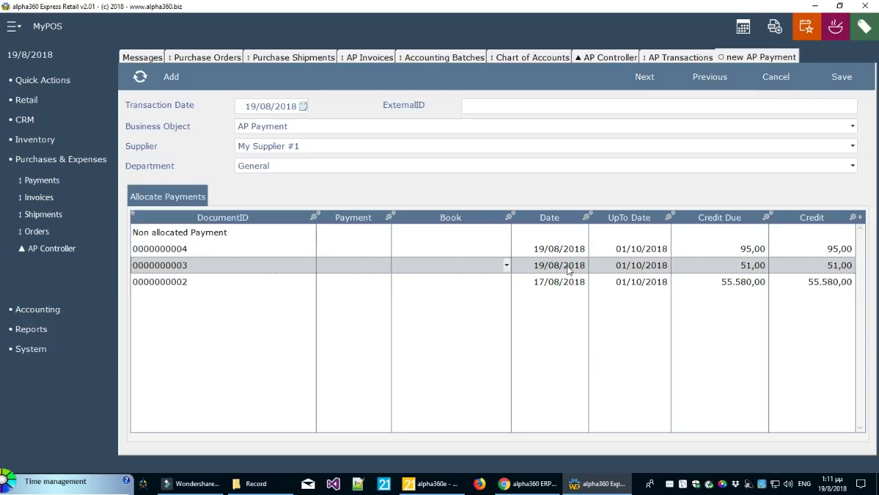
pyautogui.click(559, 286)
pyautogui.click(557, 267)
pyautogui.click(557, 250)
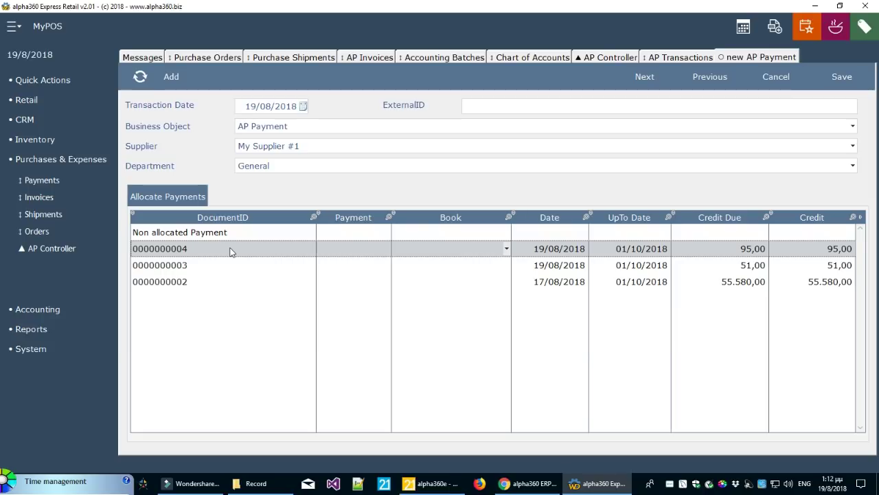
pyautogui.click(561, 285)
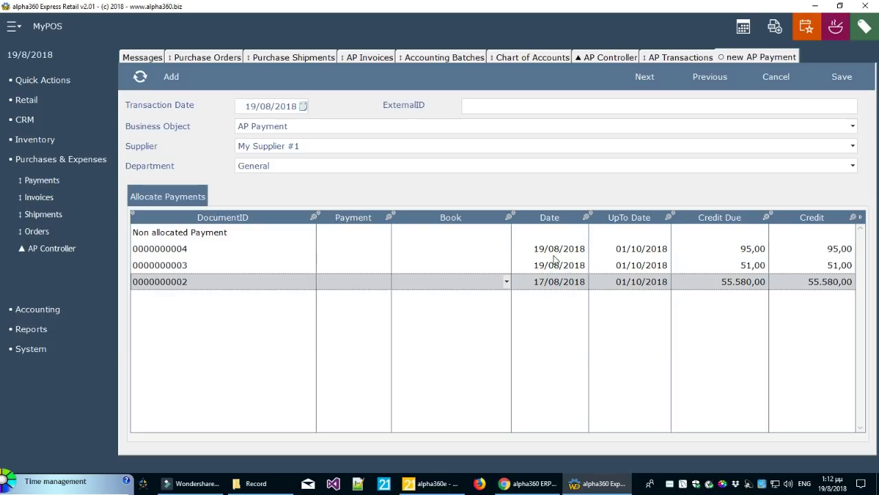
pyautogui.click(556, 251)
pyautogui.click(554, 267)
pyautogui.click(553, 280)
pyautogui.click(555, 266)
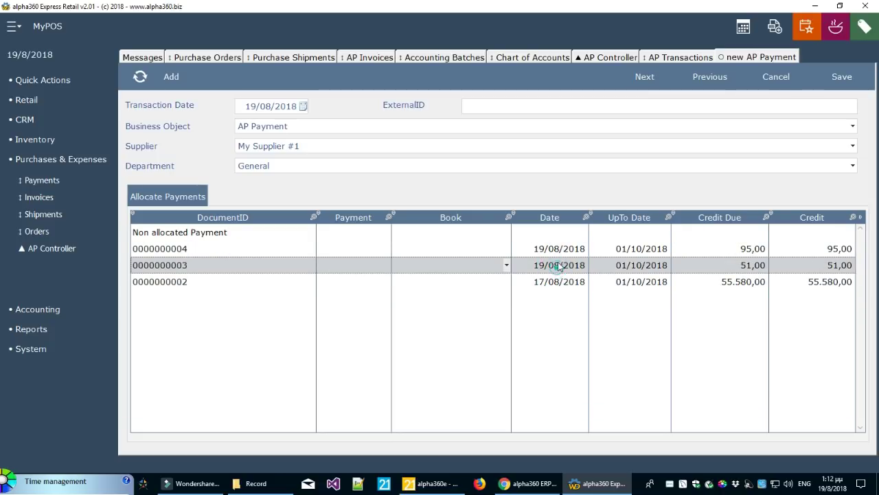
pyautogui.click(557, 249)
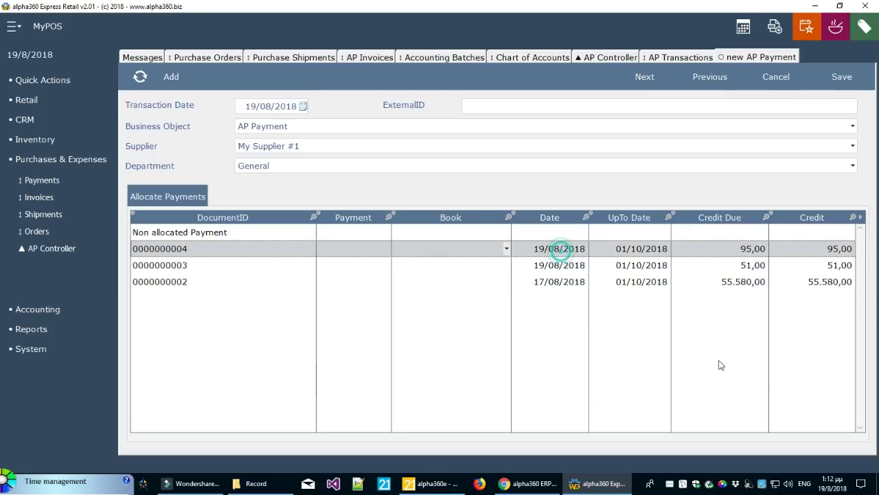
# Enter a 45.000,00 non-allocated payment and choose CASH as the payment book
pyautogui.click(356, 235)
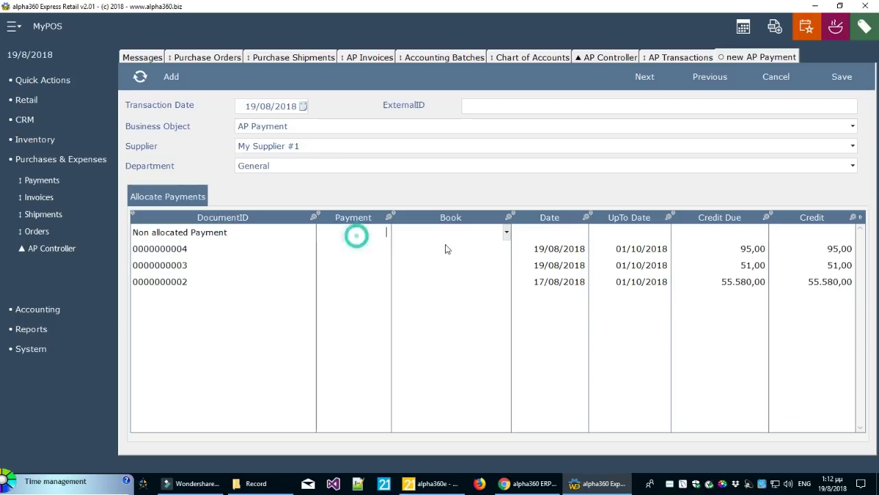
pyautogui.write('45.000')
pyautogui.click(436, 263)
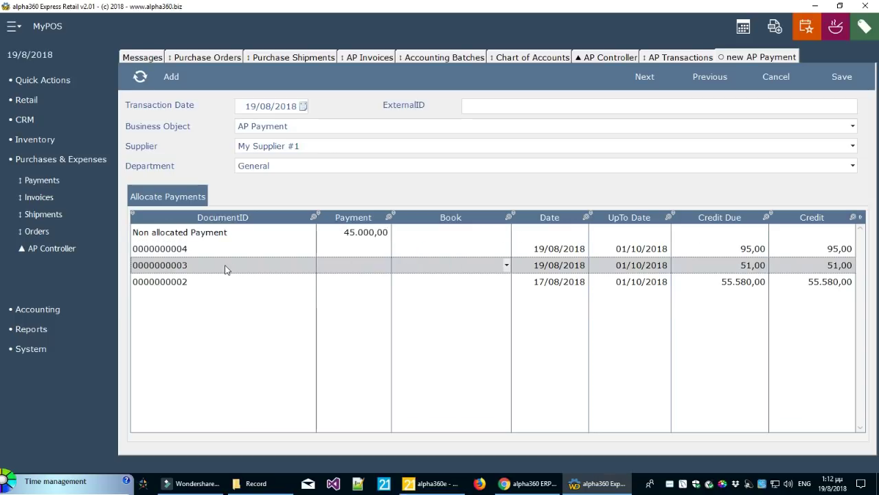
pyautogui.click(424, 235)
pyautogui.click(506, 233)
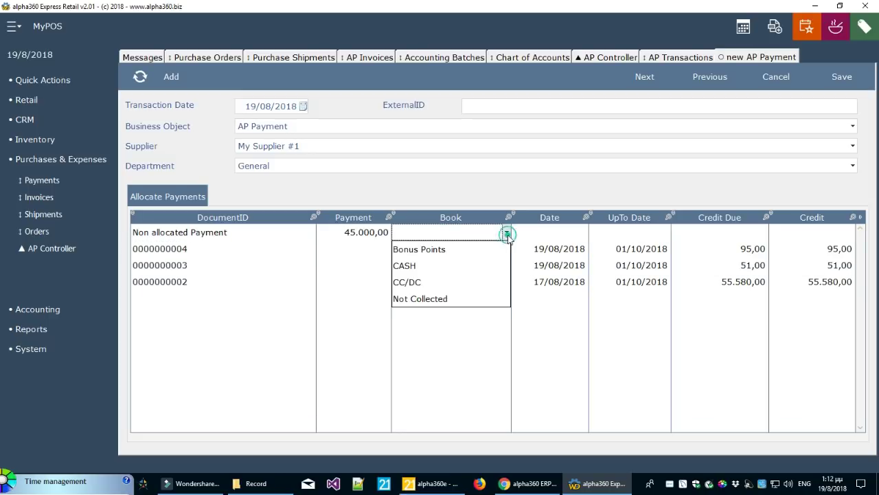
pyautogui.click(470, 265)
pyautogui.click(470, 267)
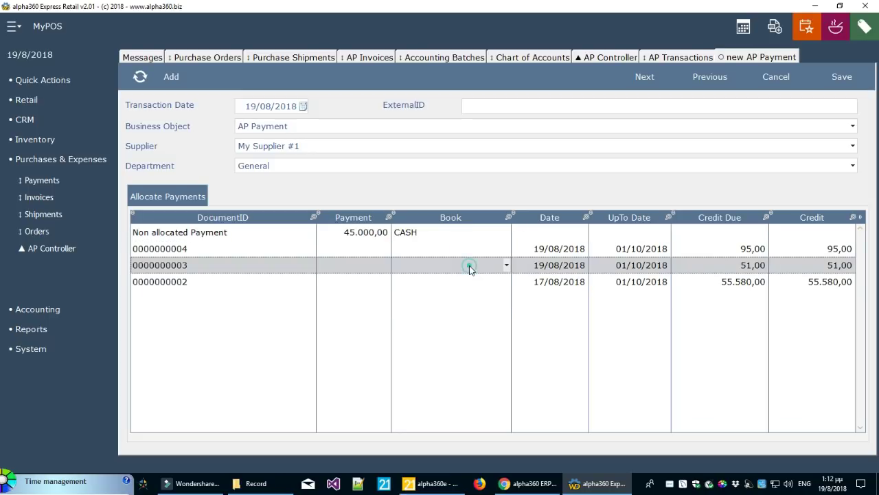
pyautogui.click(367, 250)
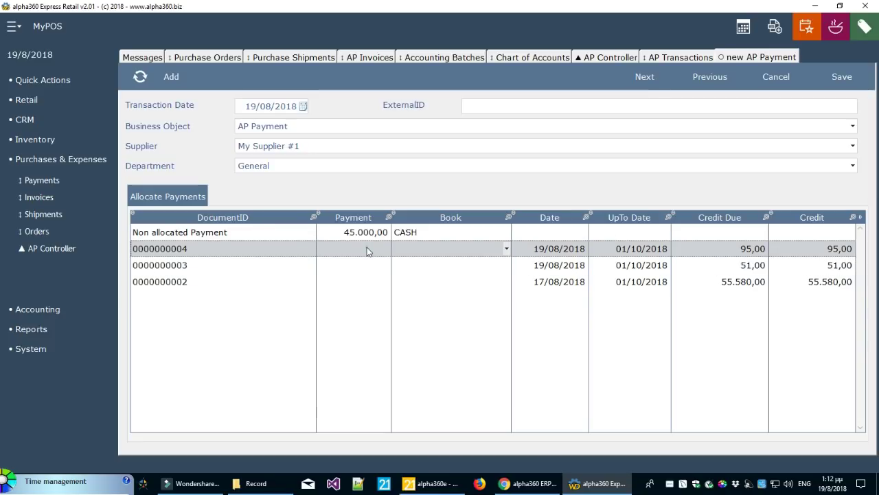
pyautogui.click(362, 263)
pyautogui.click(354, 280)
pyautogui.click(359, 264)
pyautogui.click(362, 250)
pyautogui.click(360, 264)
pyautogui.click(356, 282)
pyautogui.click(358, 268)
pyautogui.click(360, 263)
pyautogui.click(360, 282)
pyautogui.click(351, 270)
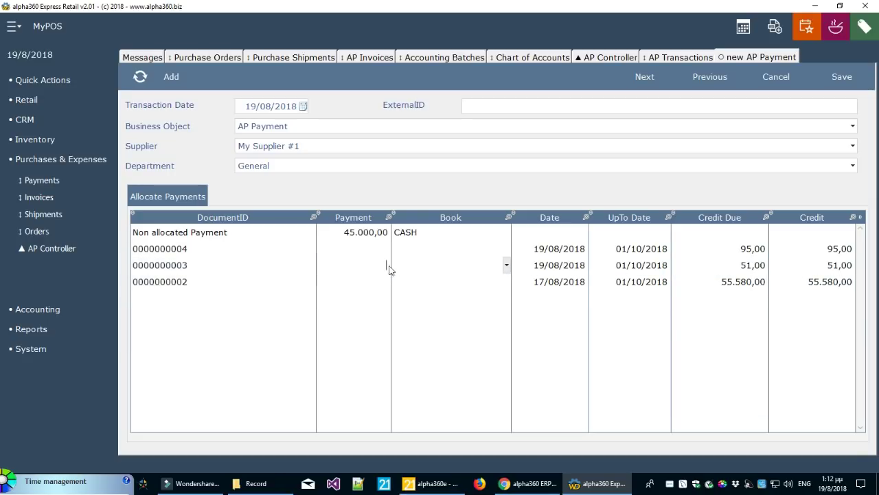
pyautogui.click(362, 294)
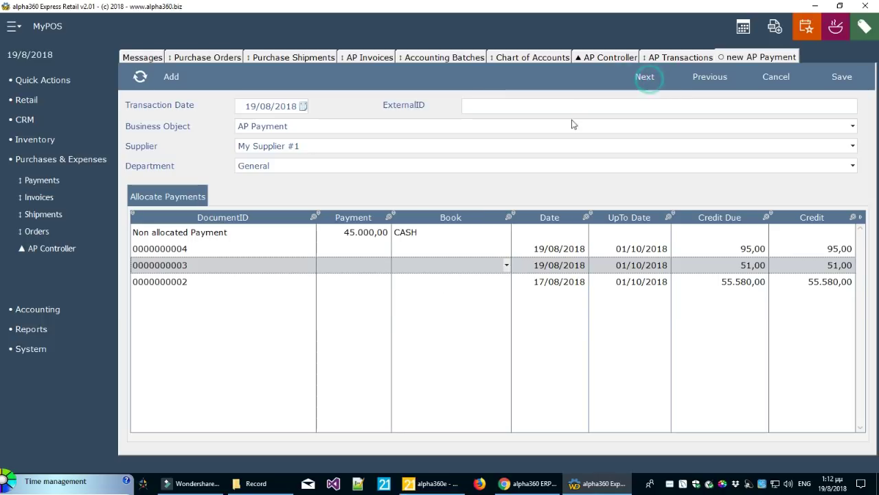
# Set the external ID to e342 and save the AP payment
pyautogui.click(515, 104)
pyautogui.write('e342')
pyautogui.click(657, 84)
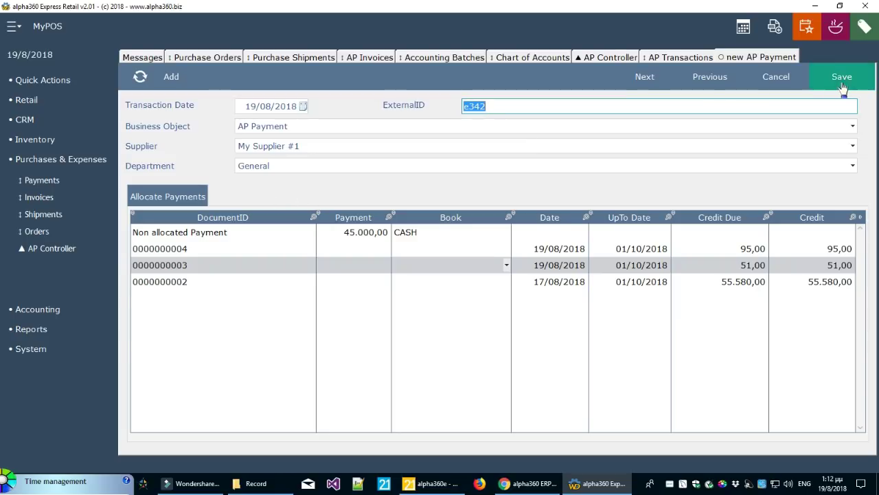
pyautogui.click(842, 77)
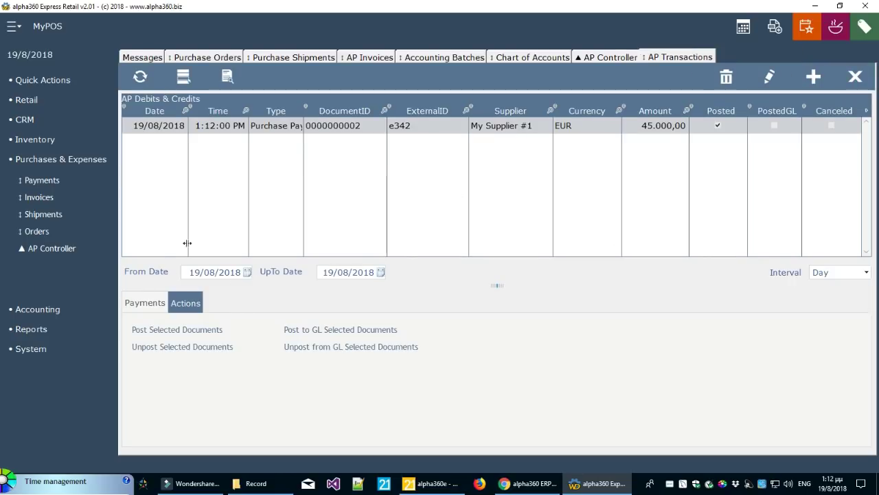
# Recalculate supplier aging in the AP Controller and open the allocation view
pyautogui.click(597, 59)
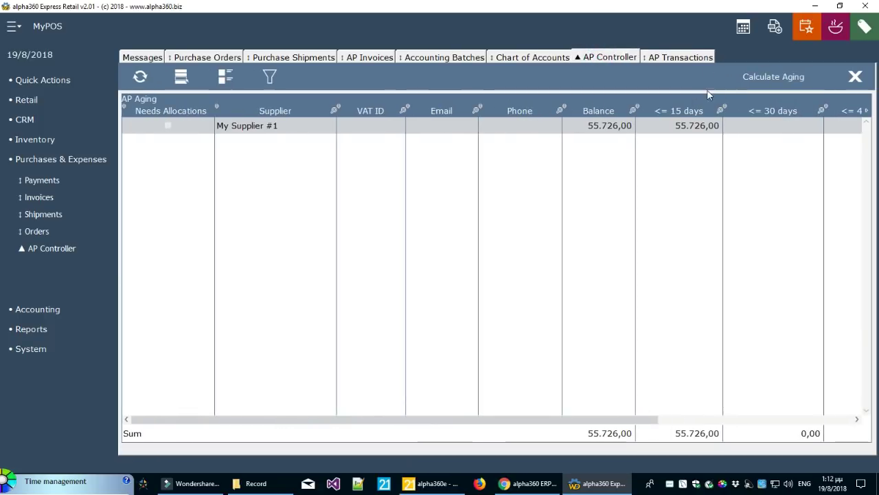
pyautogui.click(774, 77)
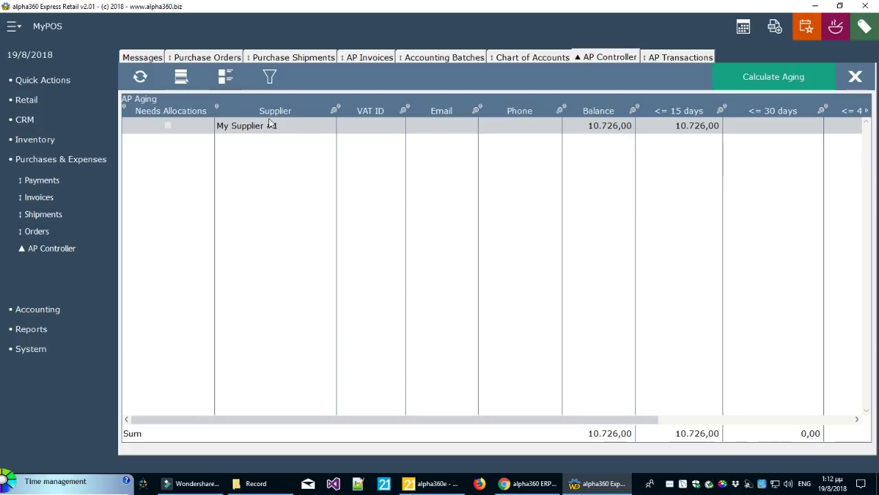
pyautogui.click(227, 77)
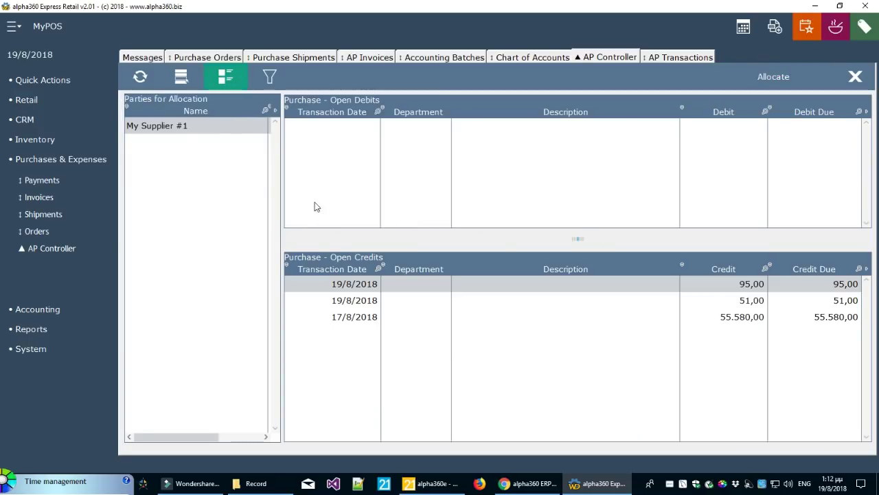
# Allocate the payment to My Supplier #1's 17/8/2018 55.580,00 credit, then recalculate aging
pyautogui.click(227, 129)
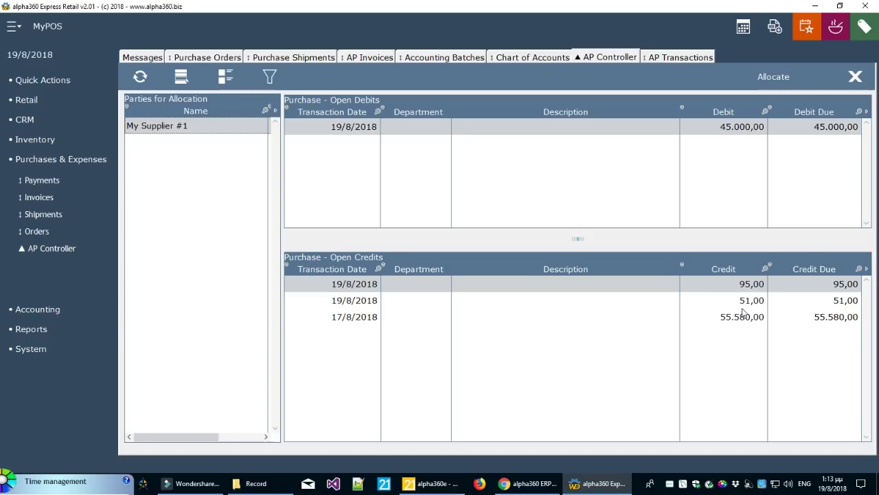
pyautogui.click(741, 319)
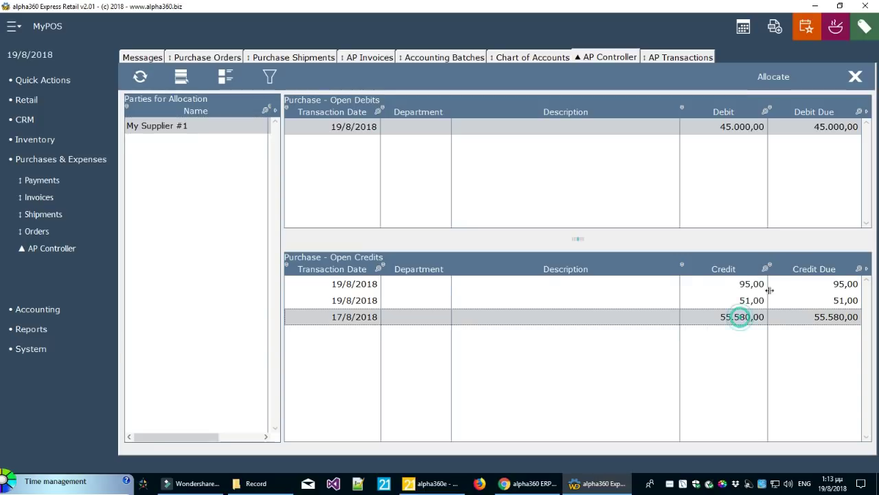
pyautogui.click(775, 76)
pyautogui.click(470, 278)
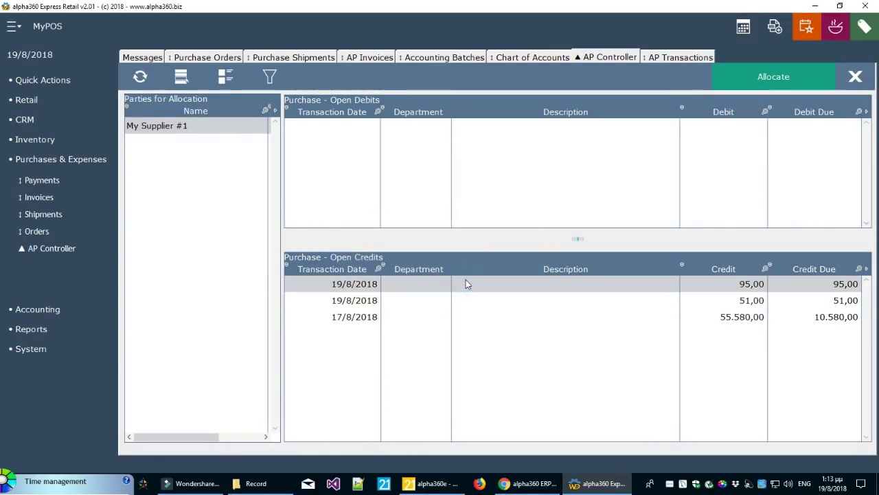
pyautogui.click(182, 77)
pyautogui.click(775, 76)
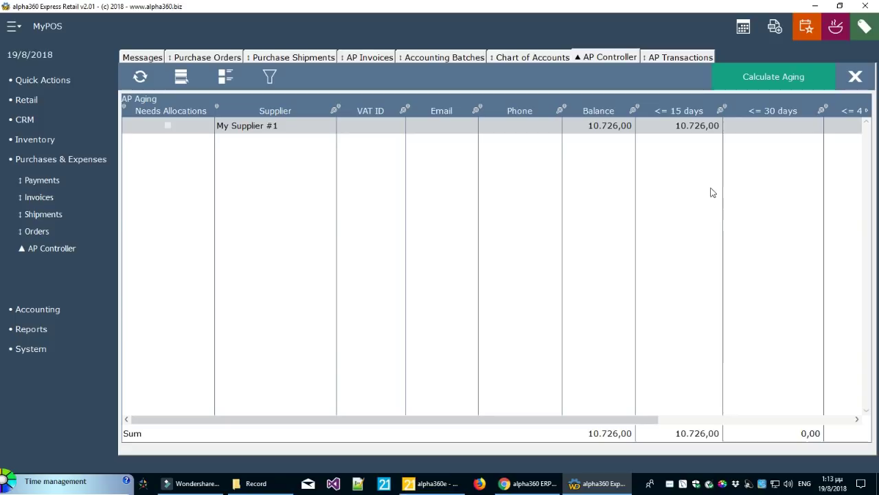
# Check the aging period filters, then close the AP, accounting, invoice and shipment tabs
pyautogui.moveTo(632, 420); pyautogui.dragTo(577, 434)
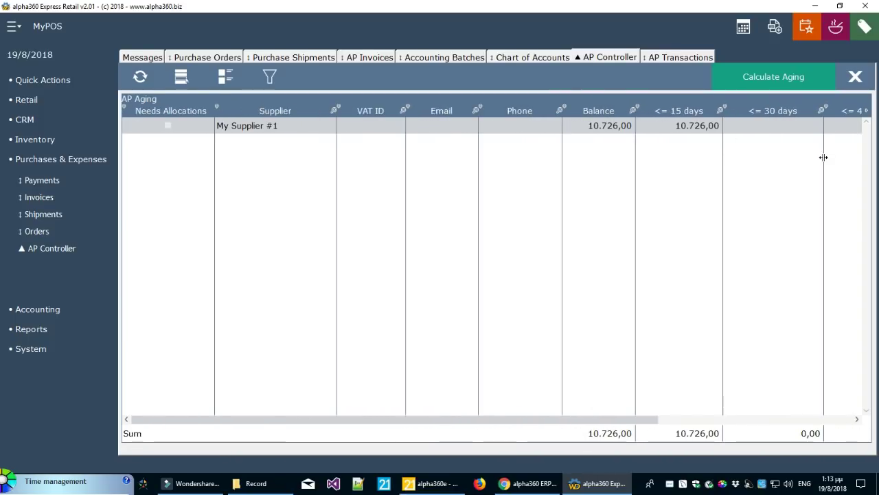
pyautogui.click(281, 83)
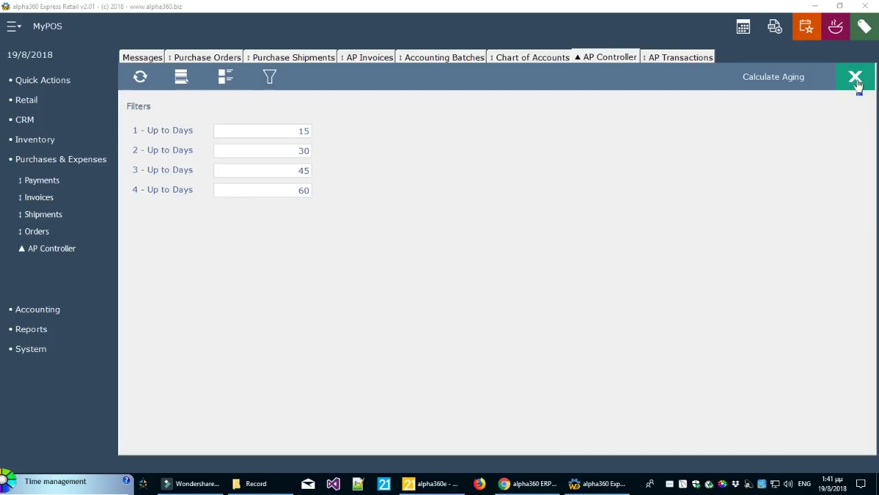
pyautogui.click(856, 80)
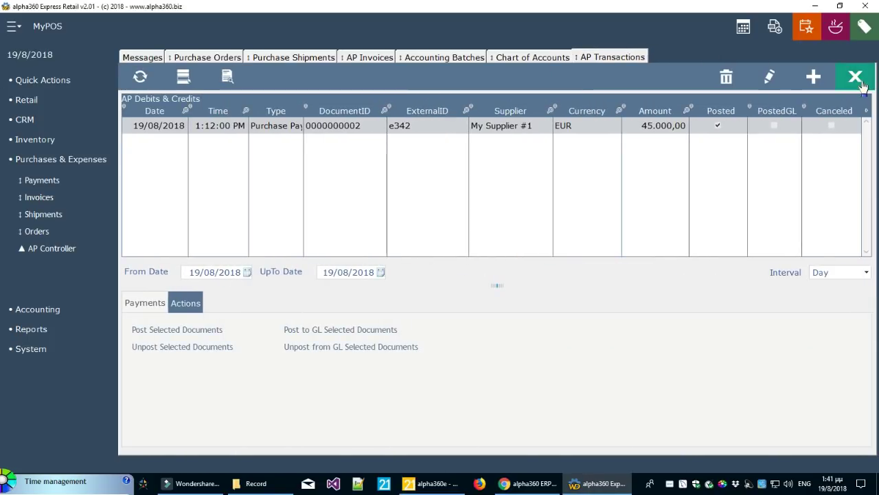
pyautogui.click(856, 80)
pyautogui.click(856, 80)
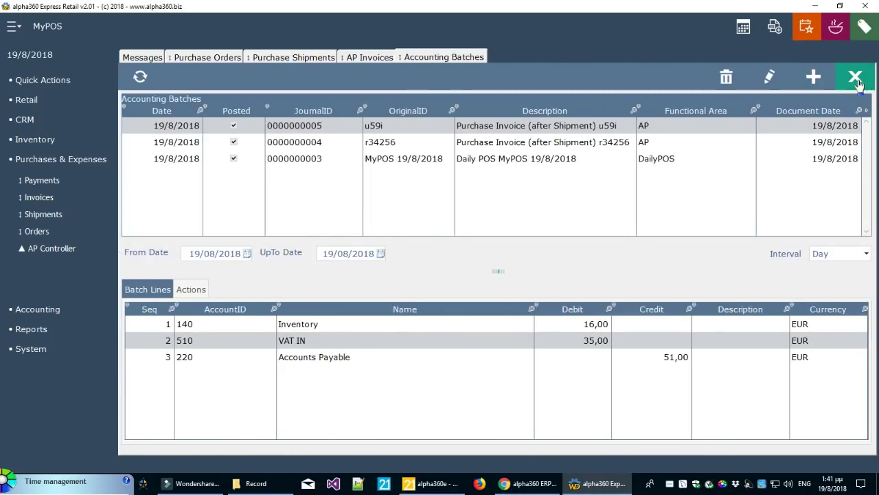
pyautogui.click(856, 80)
pyautogui.click(855, 77)
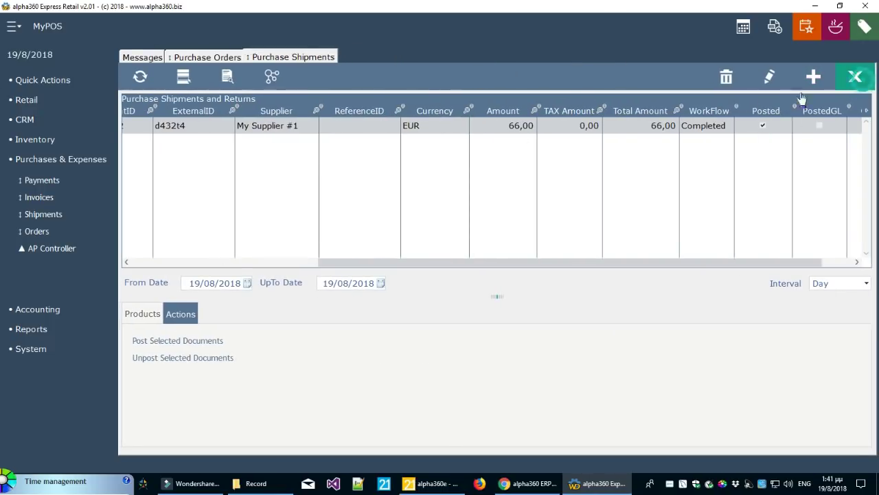
pyautogui.click(856, 77)
# Close Purchase Orders, open System Setup and view the TAX Categories VAT 24 and VAT 13
pyautogui.click(856, 77)
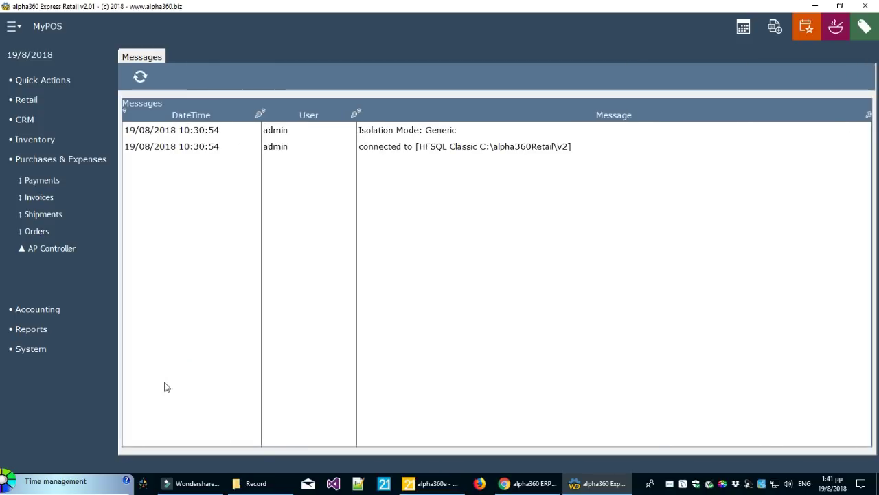
pyautogui.click(44, 352)
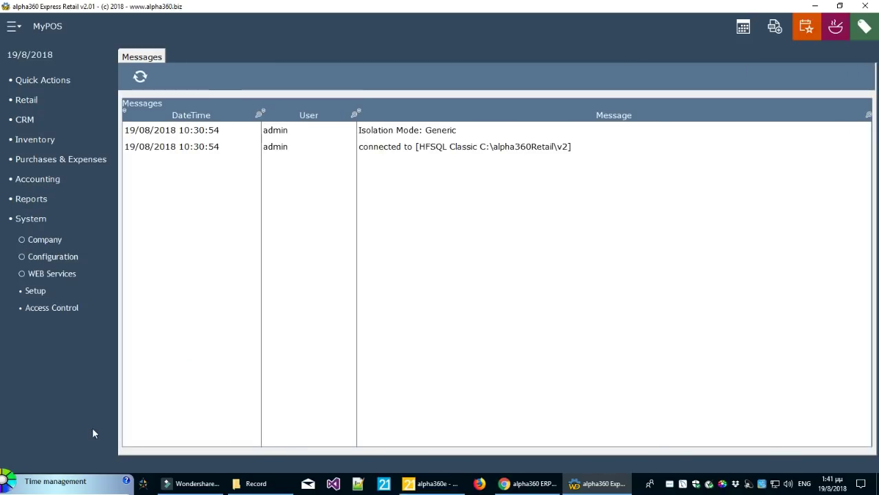
pyautogui.click(36, 294)
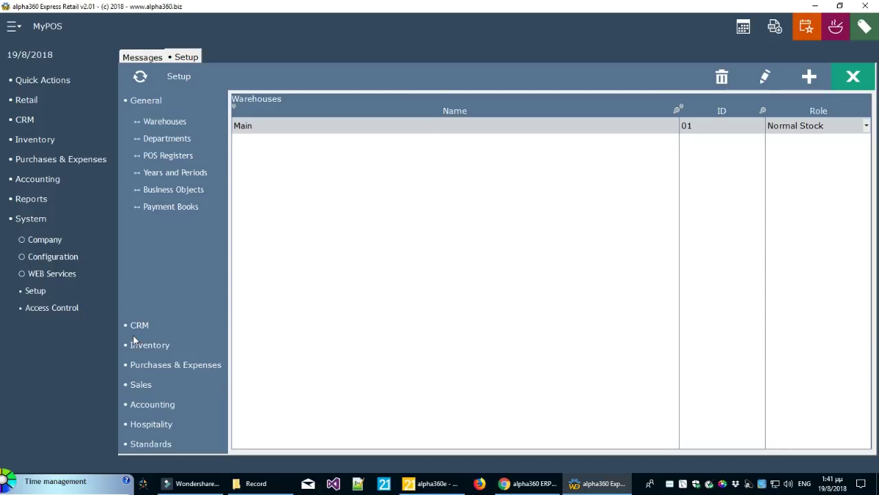
pyautogui.click(149, 346)
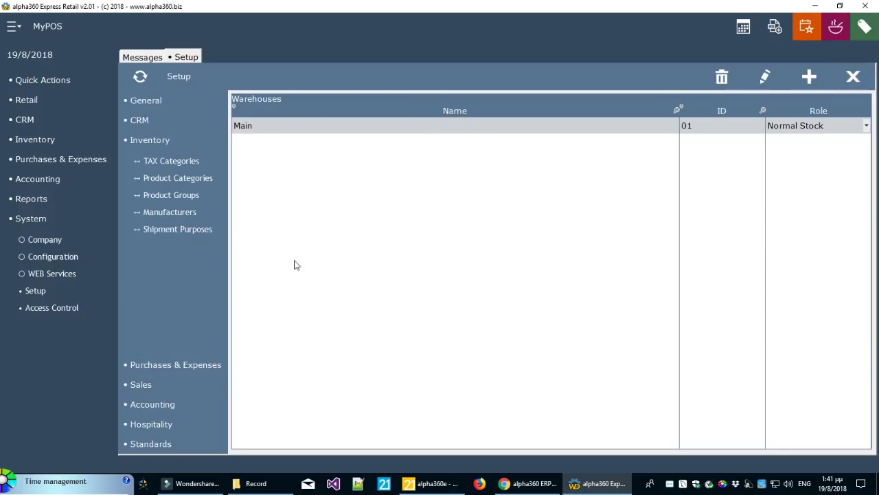
pyautogui.click(184, 162)
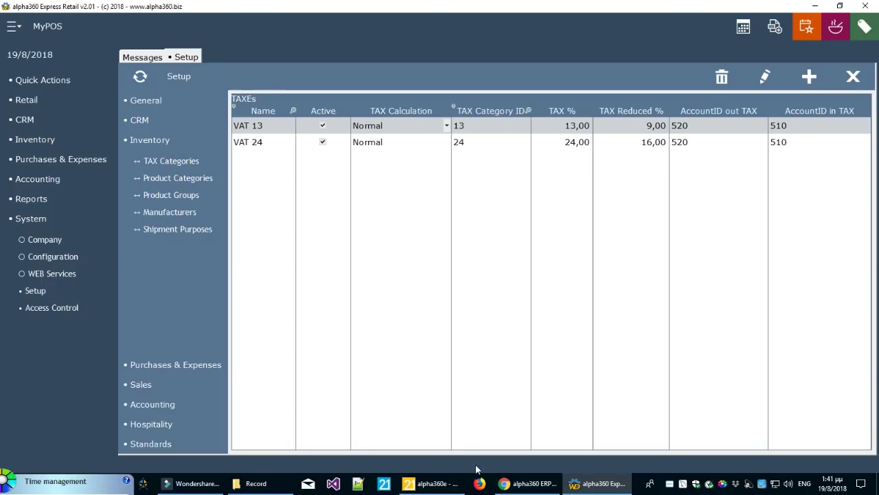
pyautogui.click(721, 141)
pyautogui.click(722, 125)
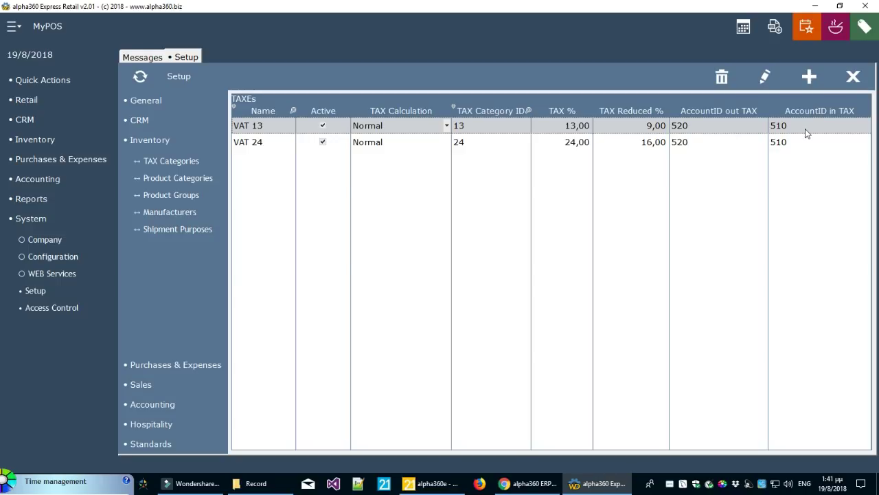
# Browse Product Categories 01 and 02, then expand the Hospitality setup options
pyautogui.click(177, 180)
pyautogui.moveTo(484, 435); pyautogui.dragTo(557, 431)
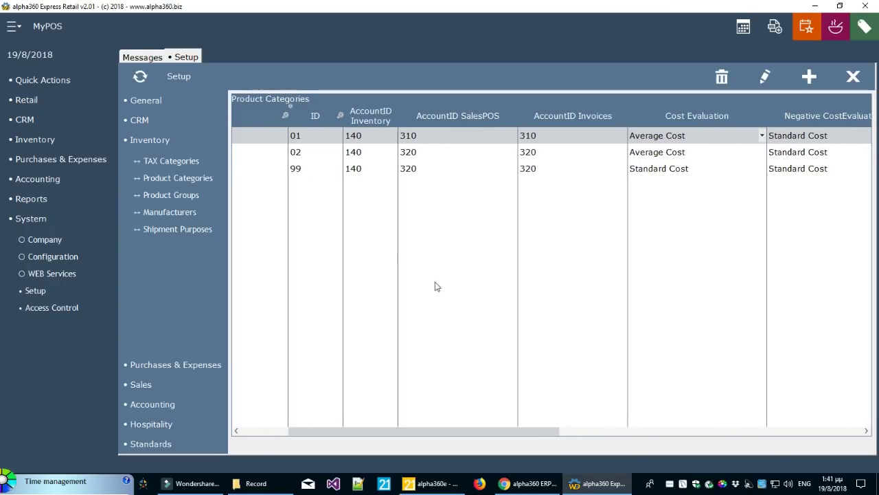
pyautogui.click(369, 151)
pyautogui.click(460, 135)
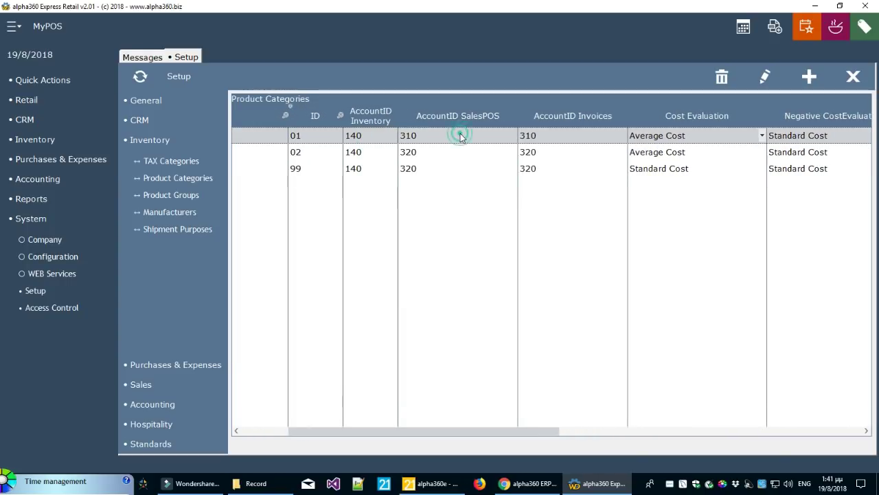
pyautogui.click(588, 152)
pyautogui.click(583, 136)
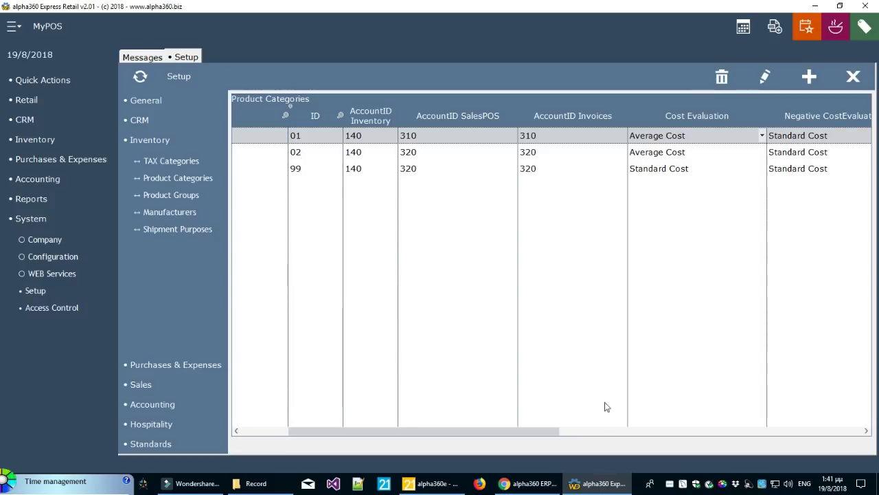
pyautogui.moveTo(531, 433); pyautogui.dragTo(448, 431)
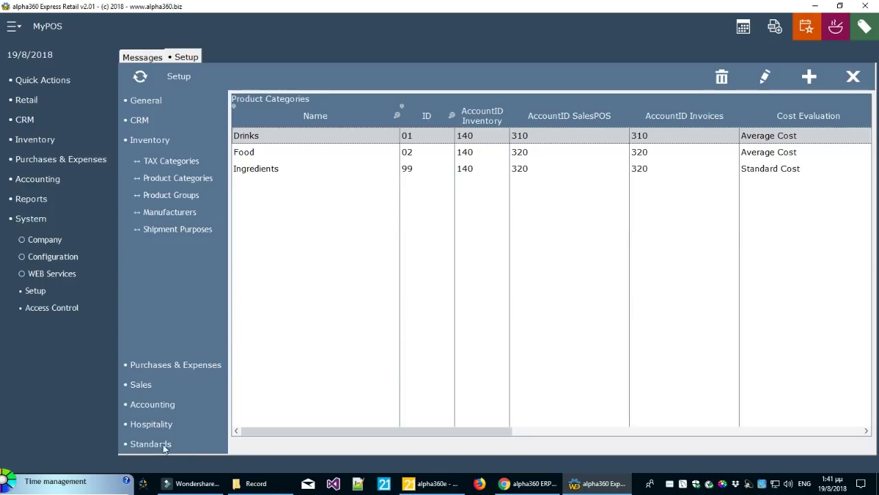
pyautogui.click(159, 426)
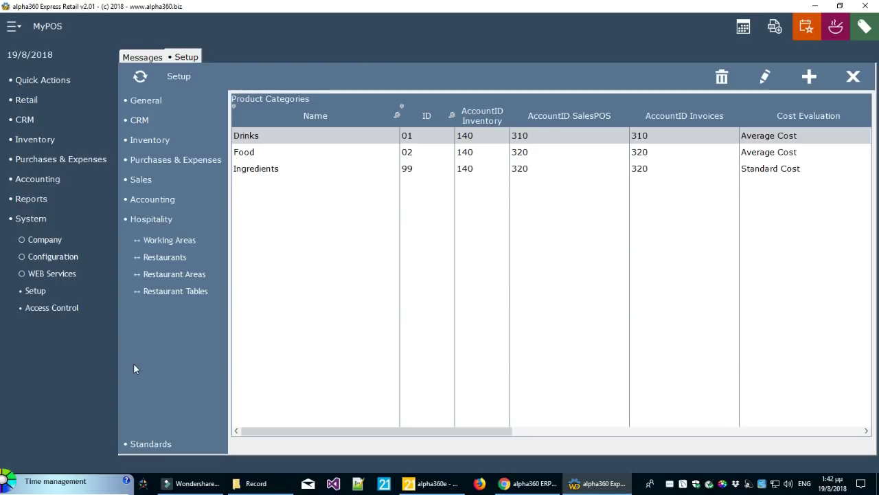
# Browse the Hospitality working areas (Bar, Kitchen), restaurants, restaurant areas and tables
pyautogui.click(170, 240)
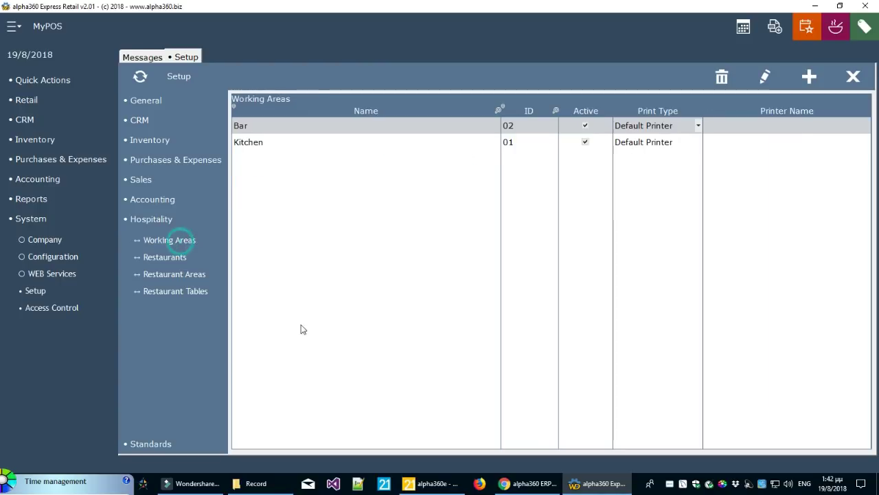
pyautogui.click(348, 149)
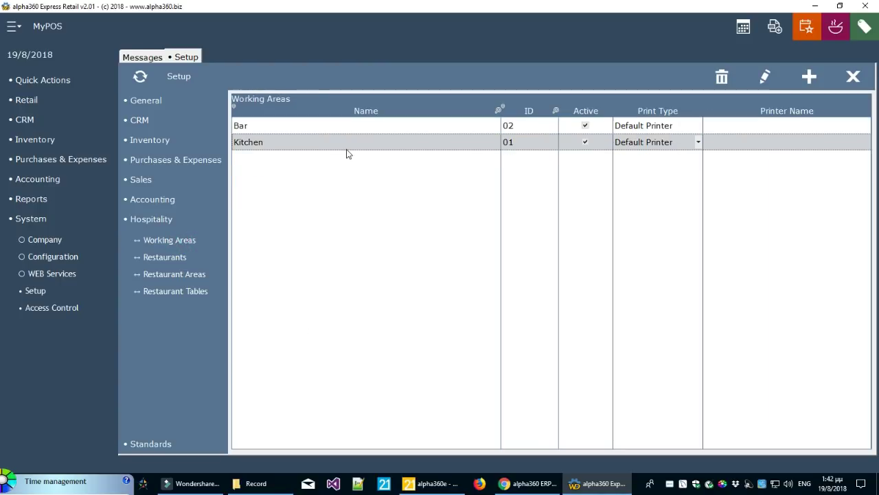
pyautogui.click(176, 262)
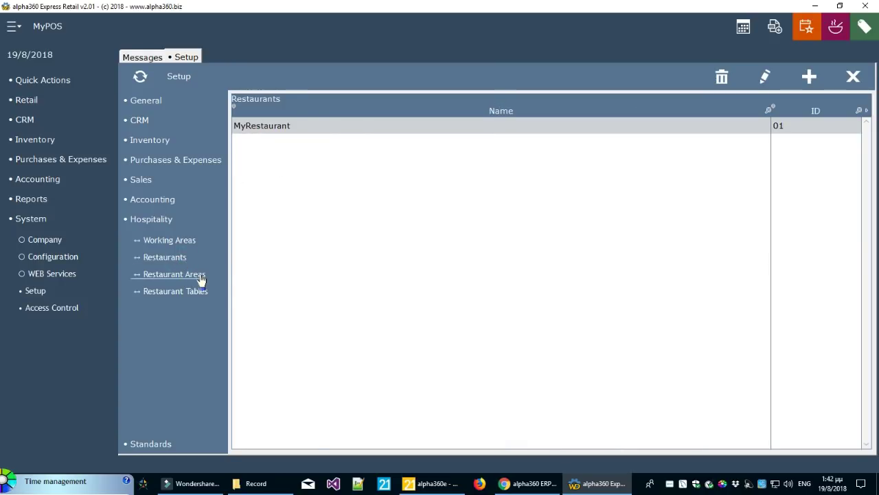
pyautogui.click(200, 276)
pyautogui.click(202, 300)
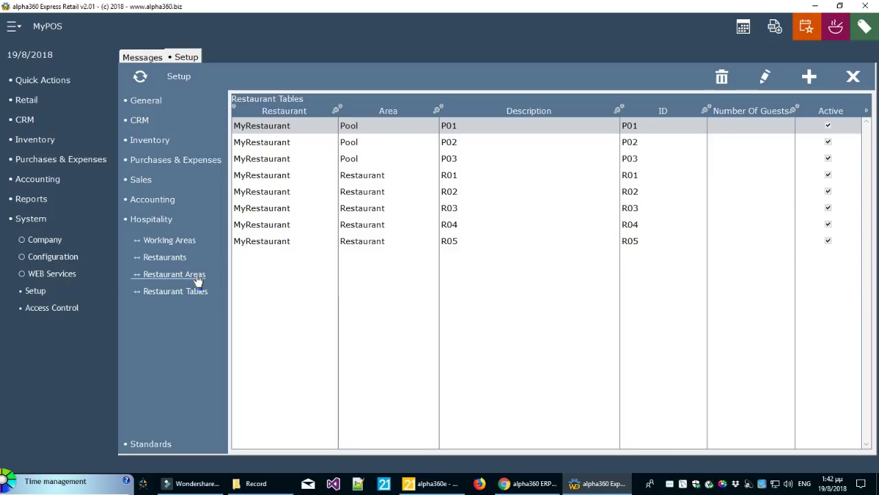
pyautogui.click(198, 276)
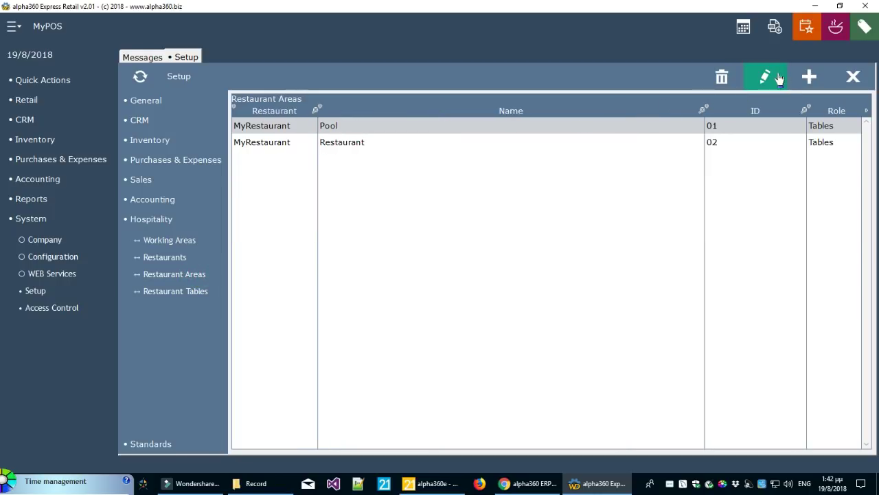
# Open the Pool area for editing, view its price list choices, and cancel without saving
pyautogui.click(767, 76)
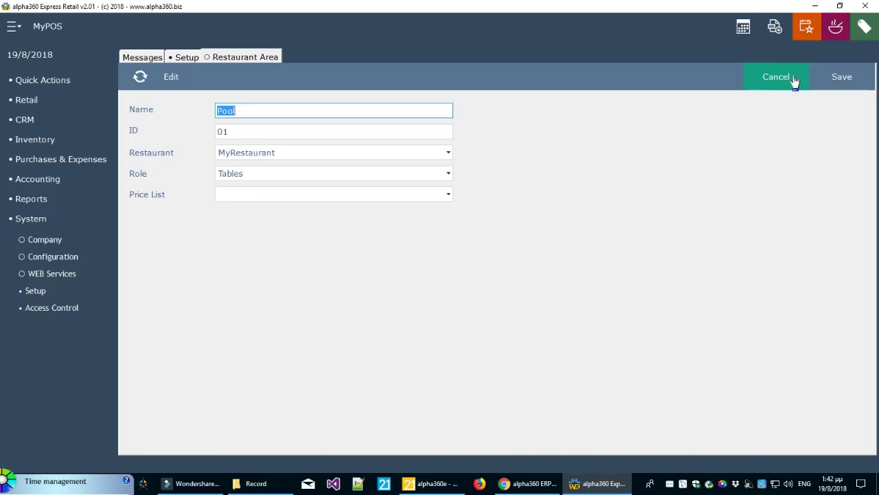
pyautogui.click(232, 199)
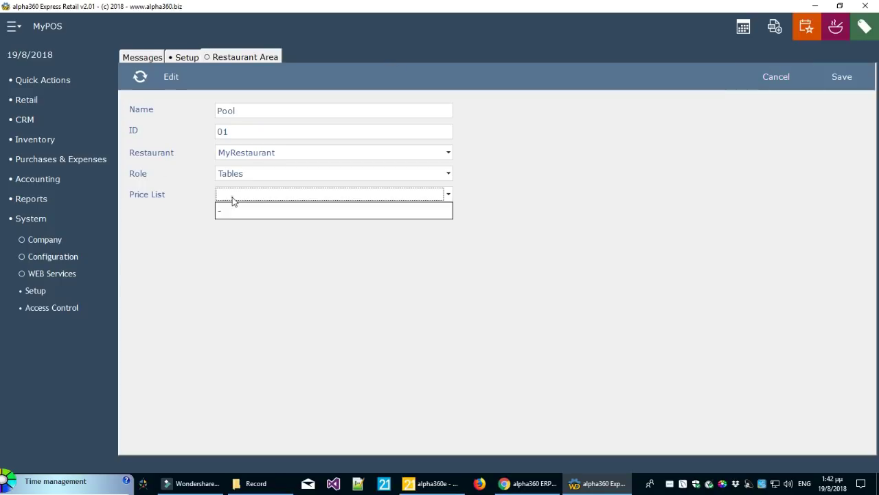
pyautogui.click(507, 254)
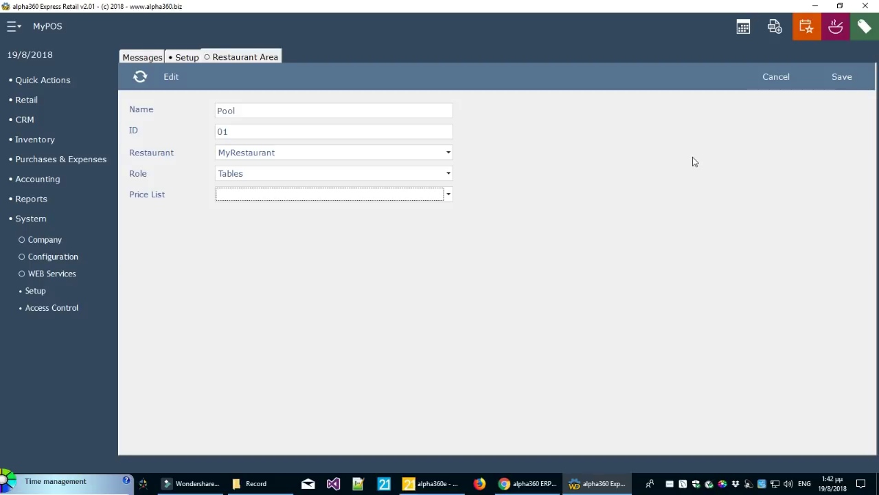
pyautogui.click(774, 90)
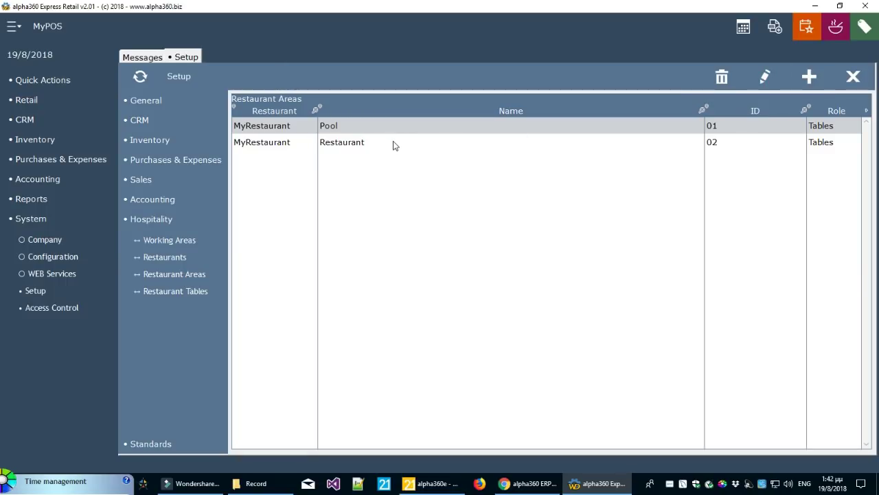
# Switch between the Restaurant and Pool area rows, reopen Pool and discard the edit
pyautogui.click(393, 142)
pyautogui.click(392, 127)
pyautogui.click(393, 142)
pyautogui.click(391, 128)
pyautogui.click(391, 143)
pyautogui.click(390, 128)
pyautogui.click(390, 143)
pyautogui.click(393, 128)
pyautogui.click(764, 77)
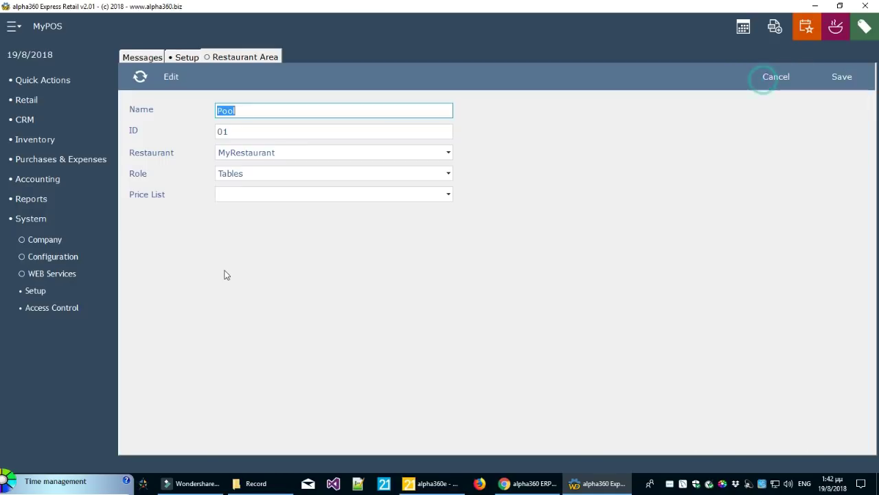
pyautogui.click(784, 85)
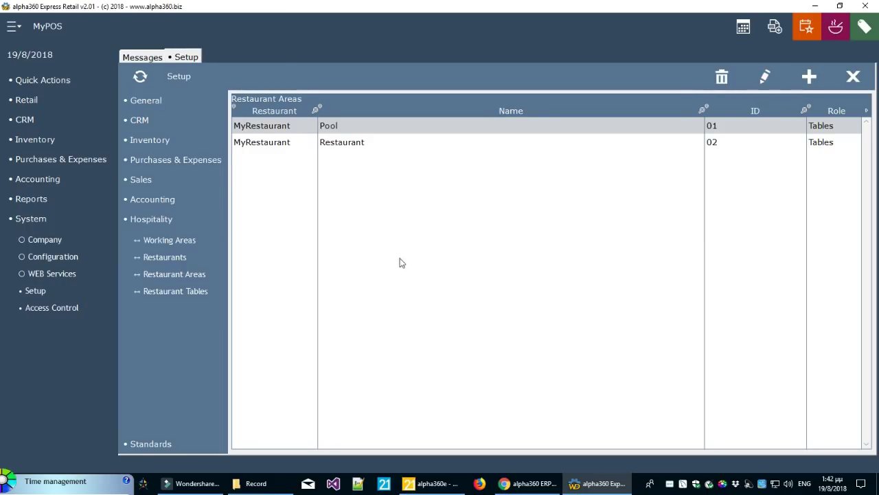
# Expand the Inventory, Sales Price Lists, Hospitality and Standards lists, then close Setup
pyautogui.click(165, 141)
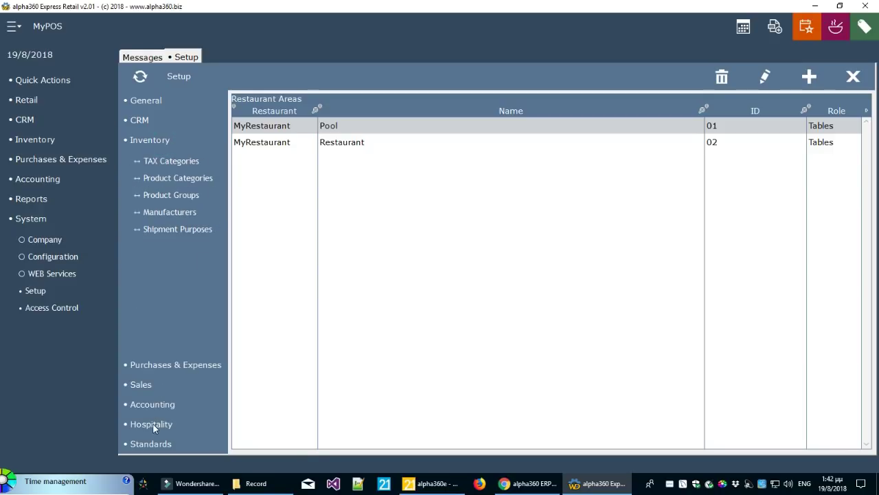
pyautogui.click(144, 385)
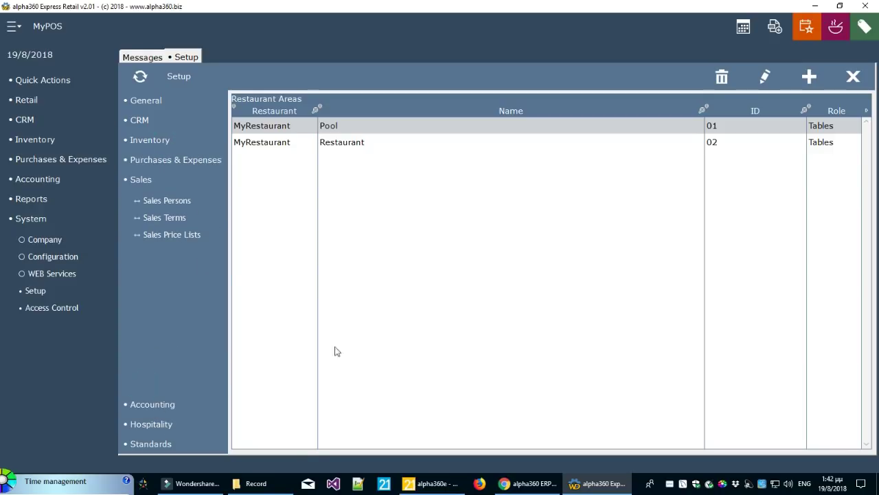
pyautogui.click(172, 235)
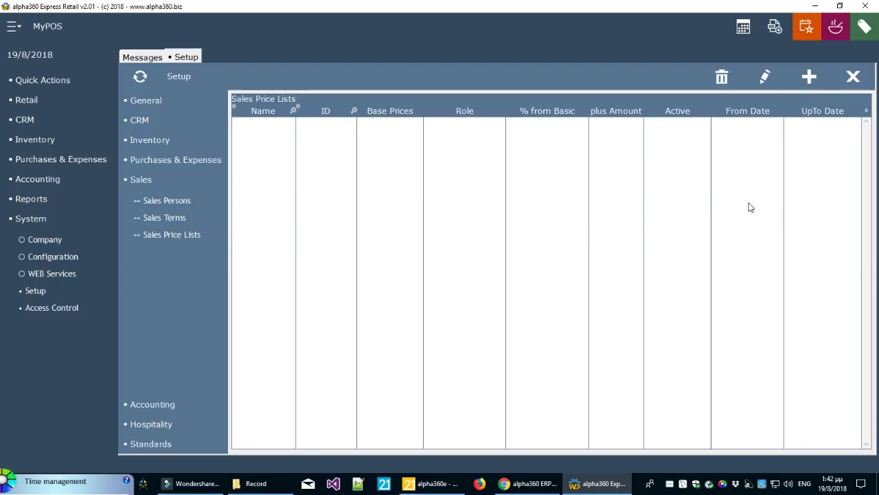
pyautogui.click(153, 424)
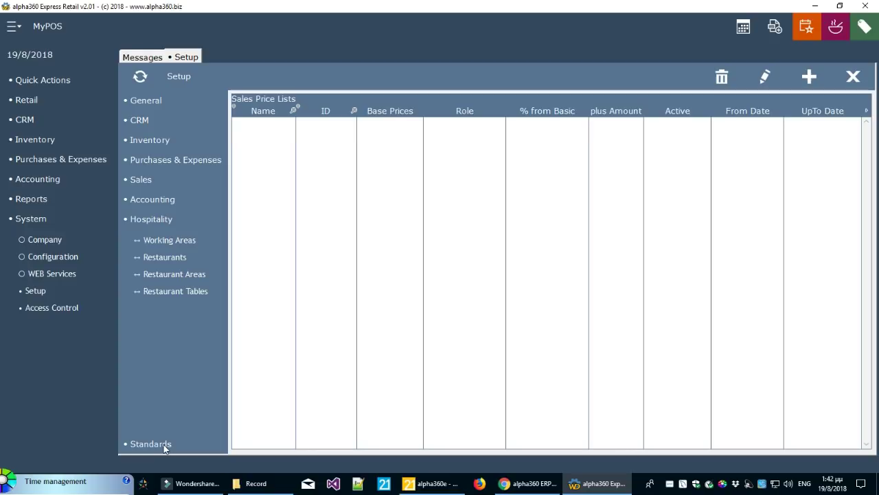
pyautogui.click(162, 444)
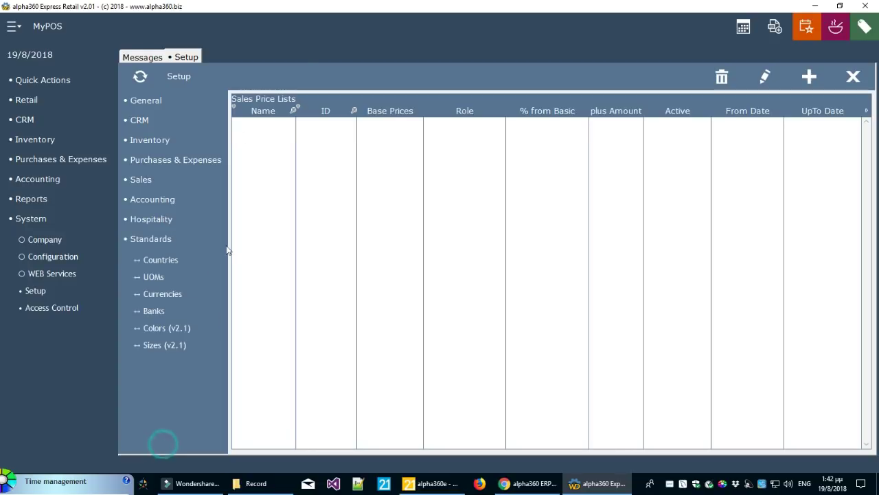
pyautogui.click(853, 77)
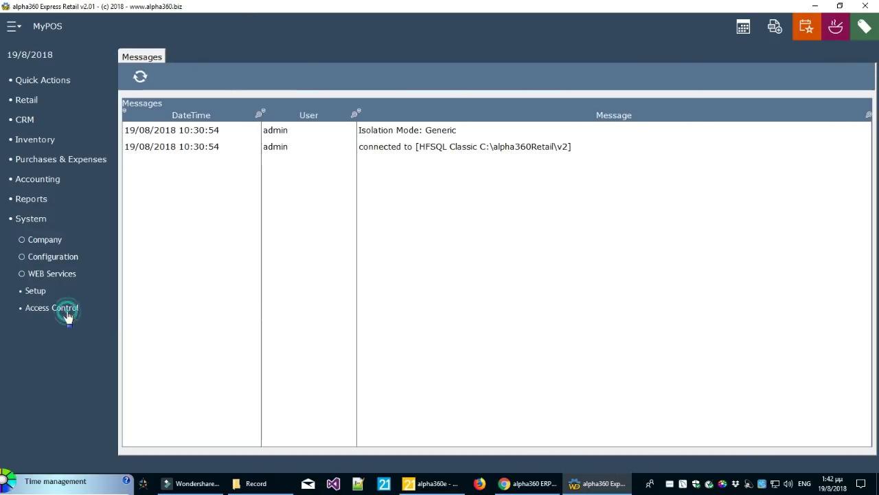
# Open Access Control, view the user Roles, start a new role and scroll its permissions
pyautogui.click(63, 311)
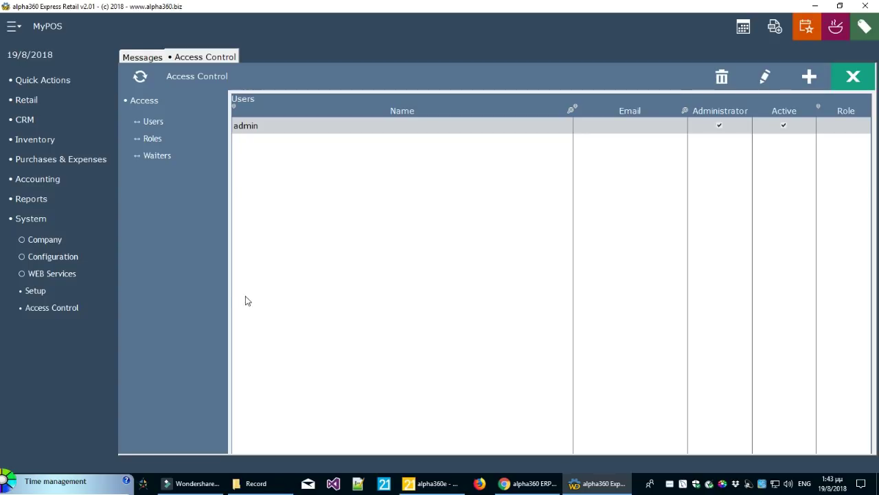
pyautogui.click(154, 140)
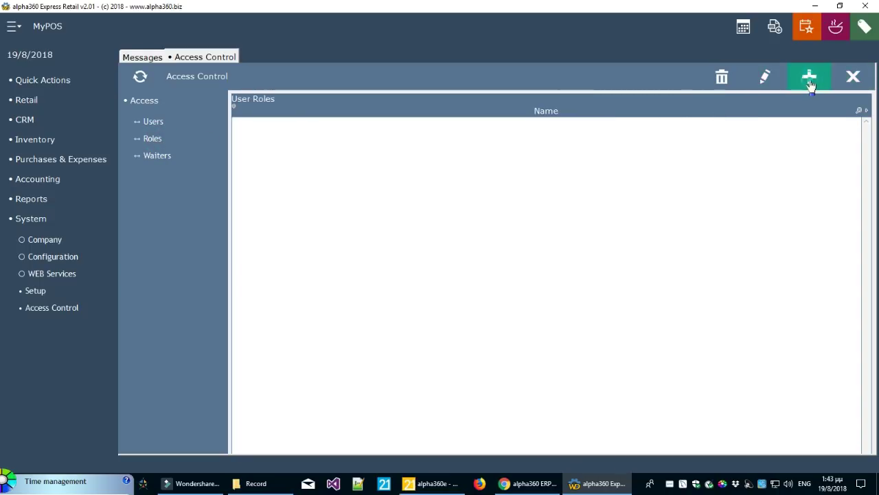
pyautogui.click(810, 79)
pyautogui.moveTo(858, 225)
pyautogui.mouseDown()
pyautogui.moveTo(858, 423)
pyautogui.moveTo(872, 225)
pyautogui.mouseUp()
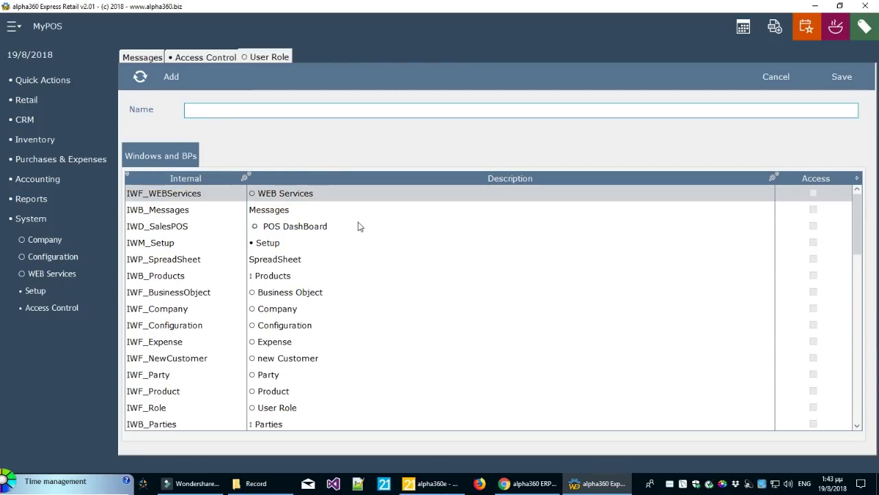
pyautogui.moveTo(861, 228); pyautogui.dragTo(858, 202)
pyautogui.moveTo(858, 220); pyautogui.dragTo(829, 418)
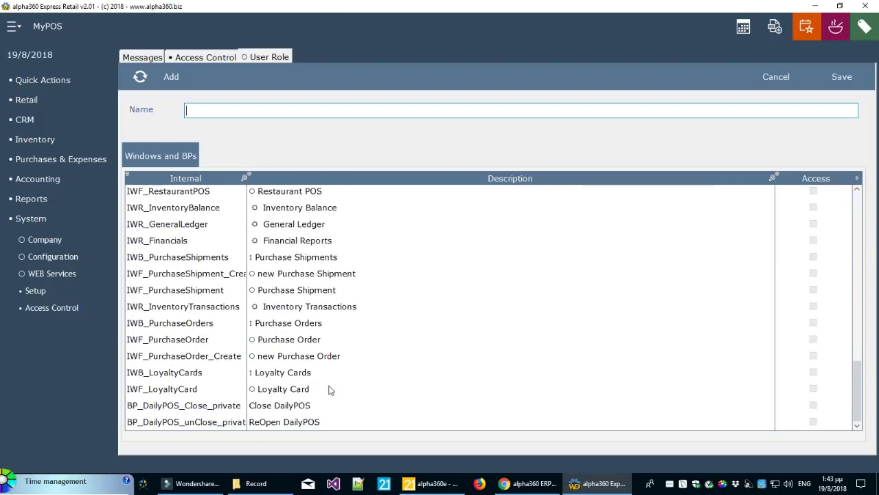
# Compare the Close and ReOpen DailyPOS permissions, widening Internal names and toggling Close DailyPOS access
pyautogui.click(299, 406)
pyautogui.moveTo(248, 377); pyautogui.dragTo(319, 377)
pyautogui.click(376, 421)
pyautogui.click(380, 406)
pyautogui.click(380, 422)
pyautogui.click(380, 406)
pyautogui.click(382, 422)
pyautogui.click(381, 405)
pyautogui.click(383, 422)
pyautogui.click(384, 406)
pyautogui.click(813, 405)
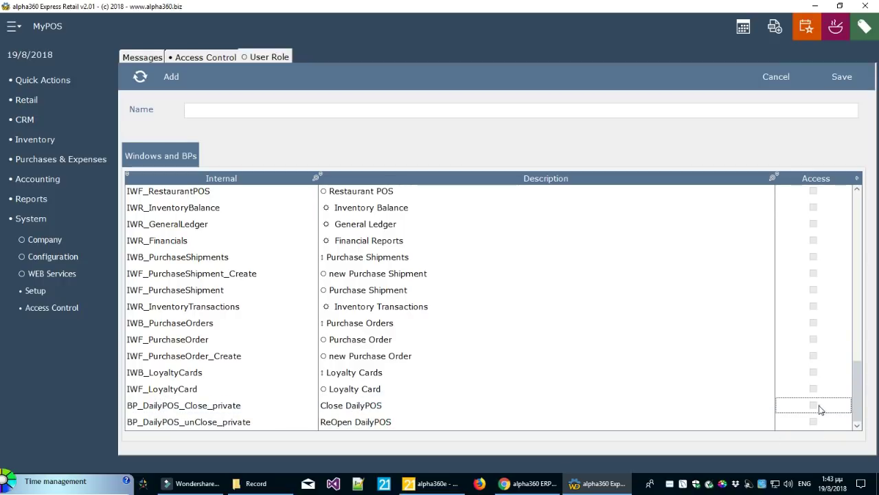
# Discard the new role, close Access Control and show the Quick Actions shortcuts
pyautogui.click(205, 109)
pyautogui.click(775, 84)
pyautogui.click(853, 78)
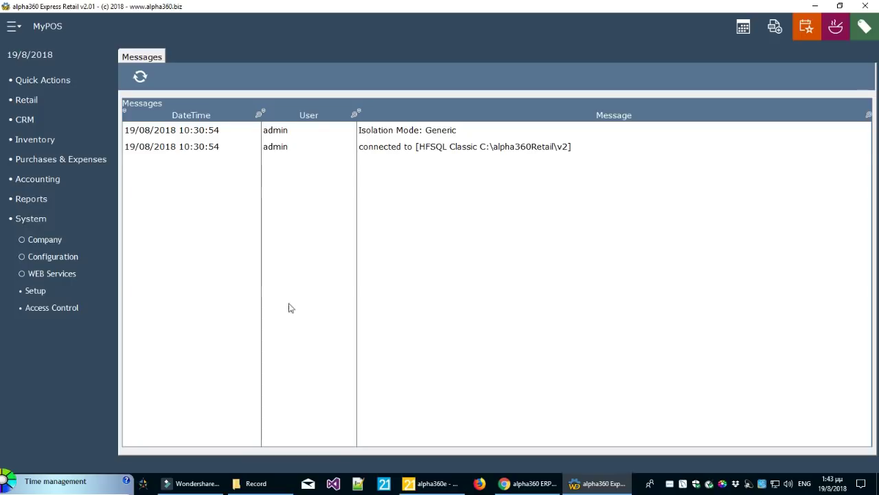
pyautogui.click(58, 81)
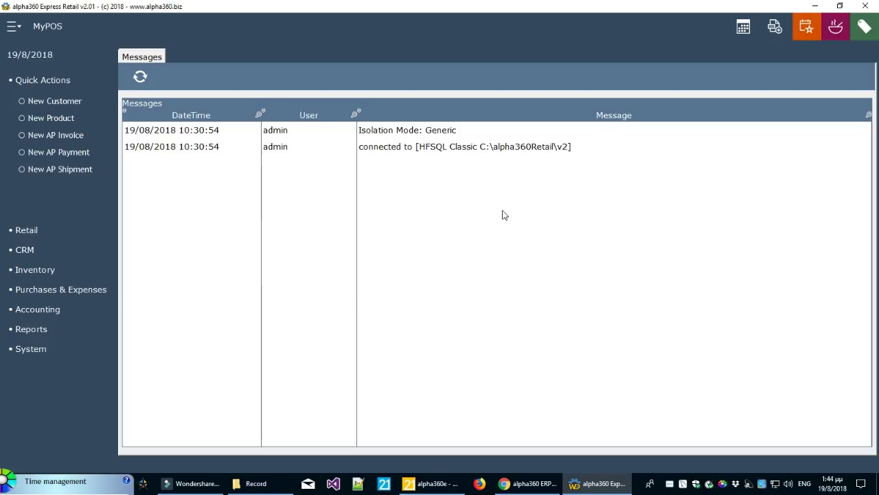
pyautogui.click(445, 132)
pyautogui.click(447, 147)
pyautogui.click(447, 130)
pyautogui.click(450, 146)
pyautogui.click(447, 131)
pyautogui.click(451, 147)
pyautogui.click(447, 131)
pyautogui.click(450, 147)
pyautogui.click(447, 131)
pyautogui.click(450, 148)
pyautogui.click(447, 131)
pyautogui.click(451, 147)
pyautogui.click(448, 131)
pyautogui.click(451, 147)
pyautogui.click(453, 130)
pyautogui.click(450, 147)
pyautogui.click(453, 130)
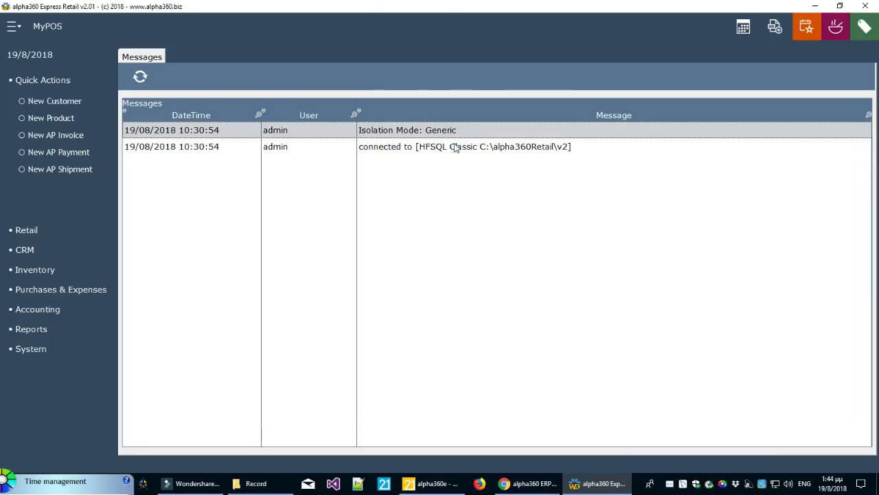